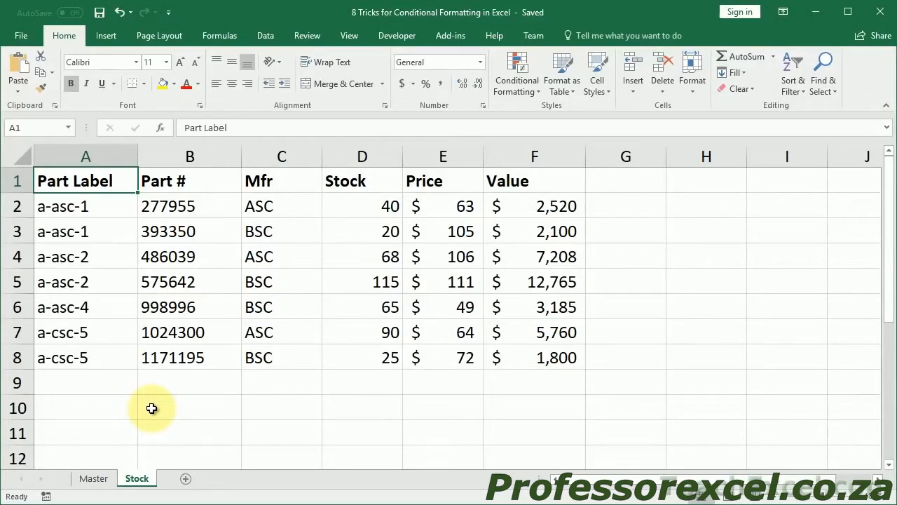
# - Enter =SUM(D2:F2) in G2 and fill the formula down to G8
pyautogui.click(617, 209)
pyautogui.write('=')
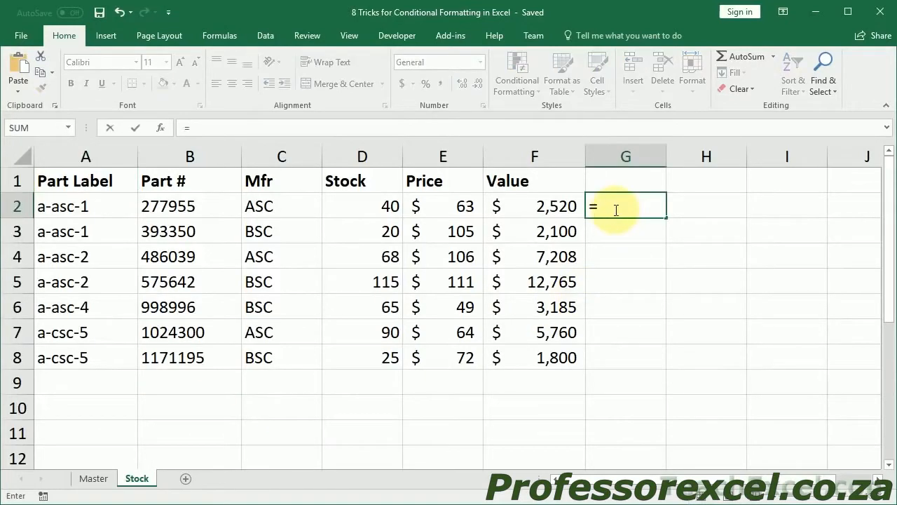
pyautogui.write('sum')
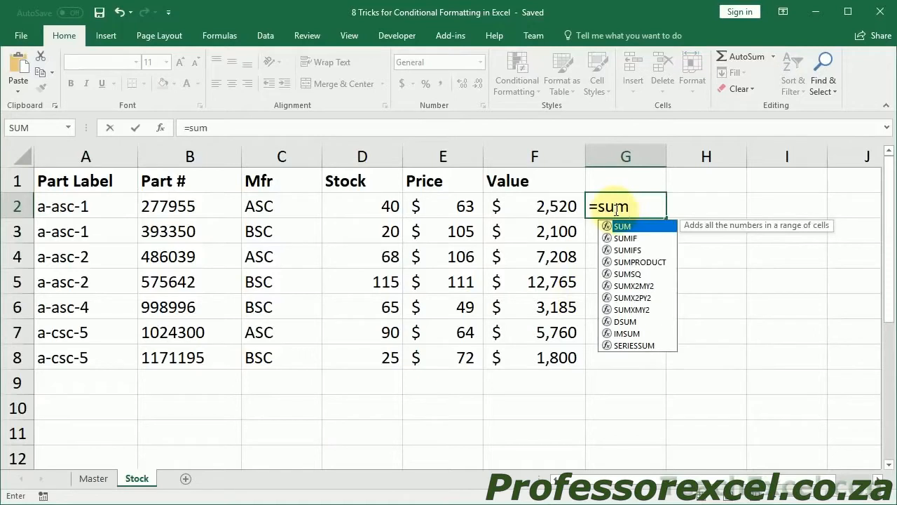
pyautogui.press('Tab')
pyautogui.moveTo(541, 213); pyautogui.dragTo(384, 210)
pyautogui.hotkey('ctrl', 'Return')
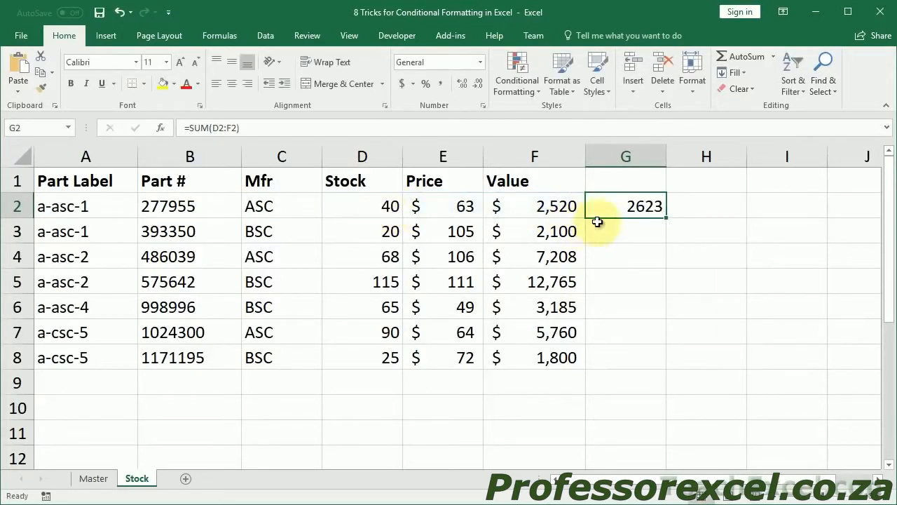
pyautogui.doubleClick(665, 215)
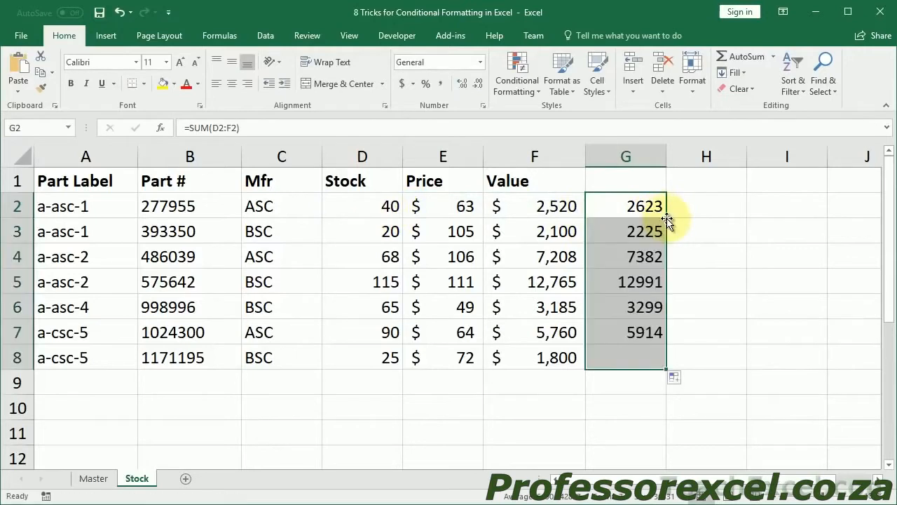
# - Check the cell references in the copied SUM formulas in G4 and G5
pyautogui.doubleClick(634, 256)
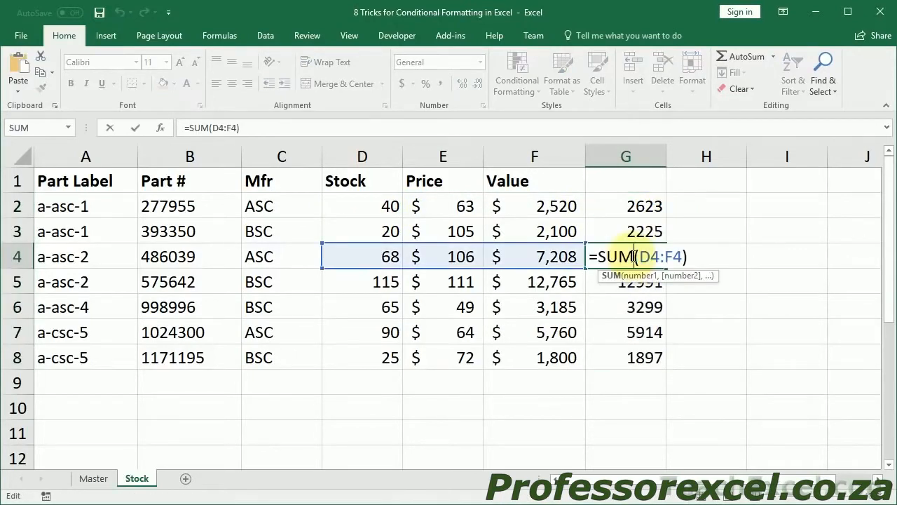
pyautogui.press('Escape')
pyautogui.doubleClick(621, 281)
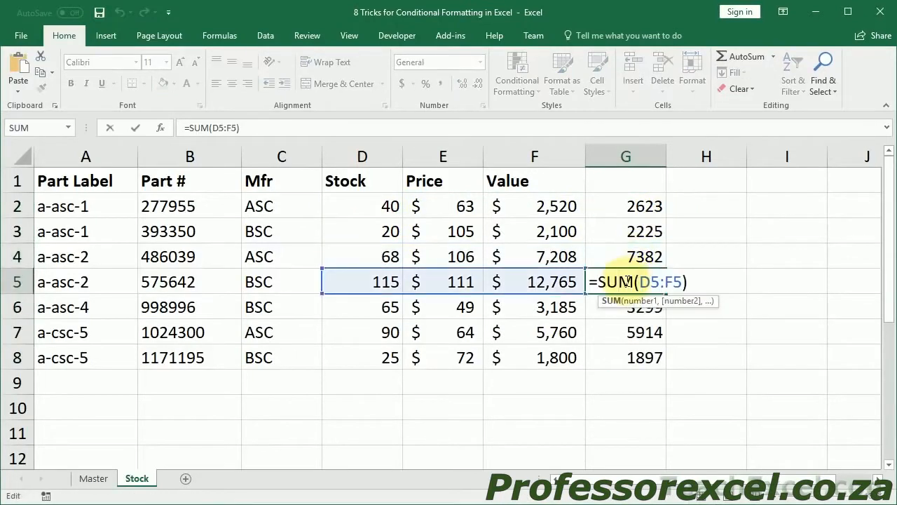
pyautogui.press('Escape')
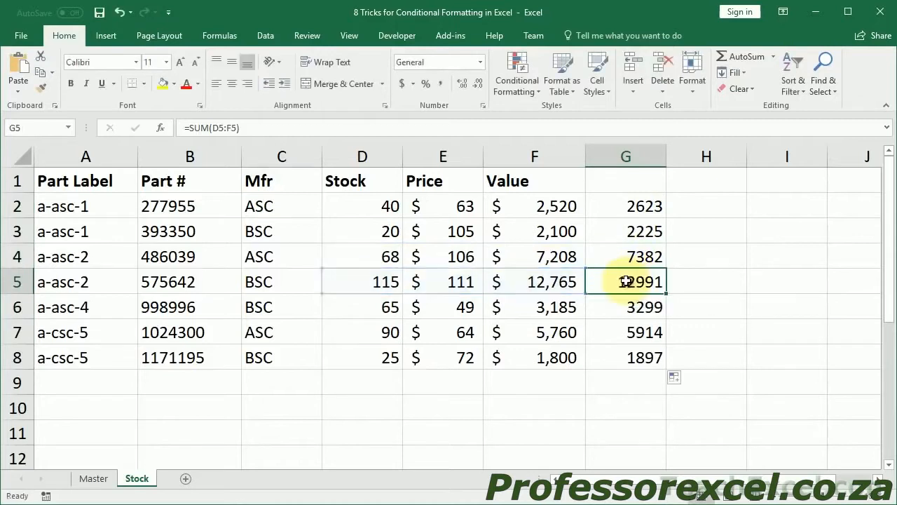
# - Make the SUM range in G2 absolute as $D$2:$F$2 and fill the formula down to G8
pyautogui.click(618, 204)
pyautogui.doubleClick(619, 204)
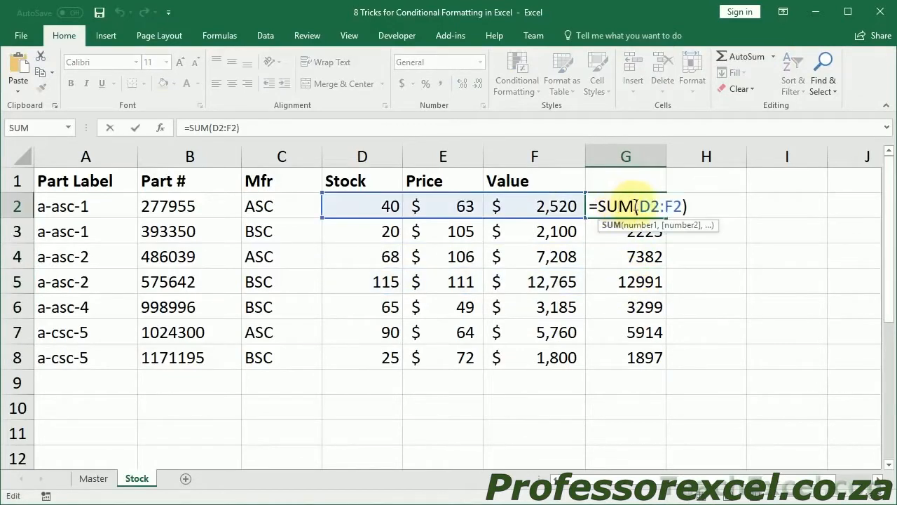
pyautogui.moveTo(639, 205); pyautogui.dragTo(684, 205)
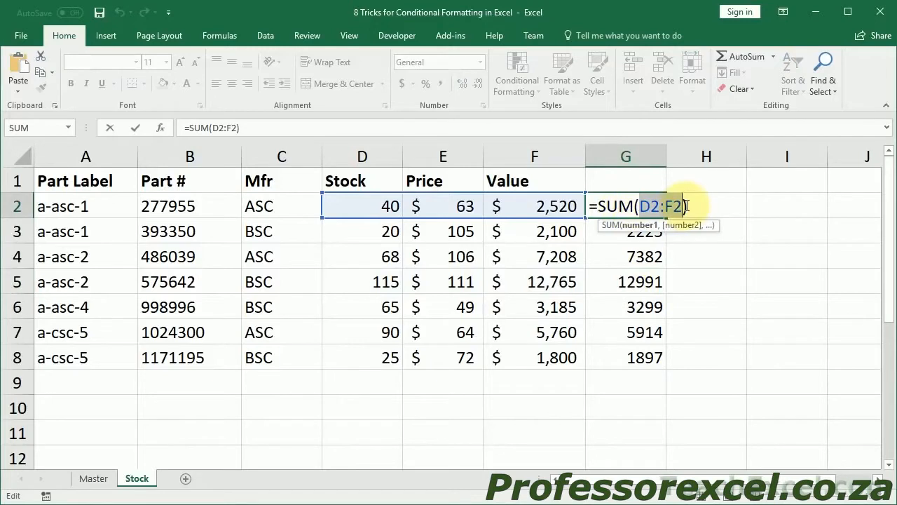
pyautogui.press('F4')
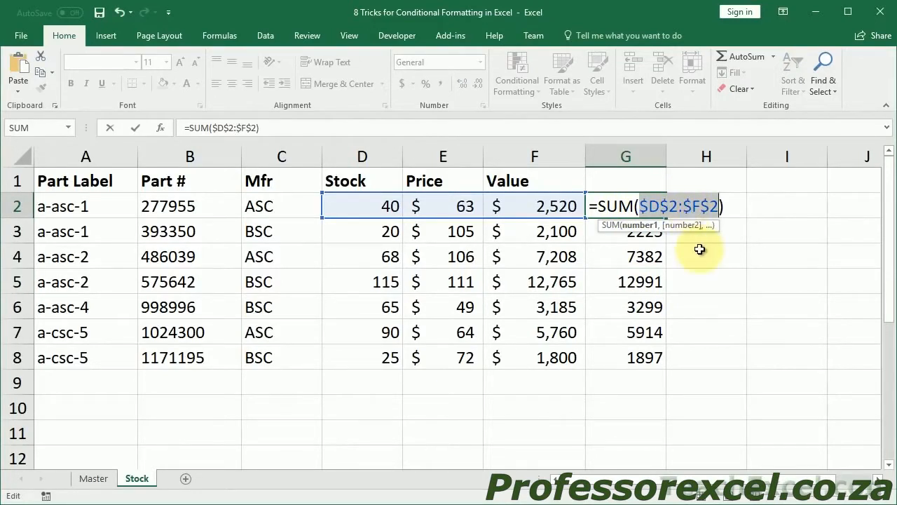
pyautogui.hotkey('ctrl', 'Return')
pyautogui.doubleClick(664, 218)
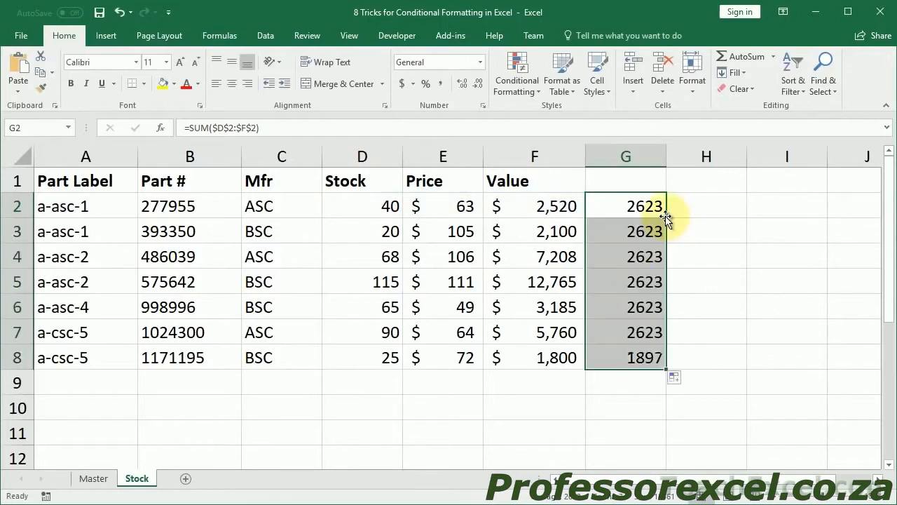
# - Check the absolute references in the copied formulas in G5 and G6
pyautogui.doubleClick(635, 282)
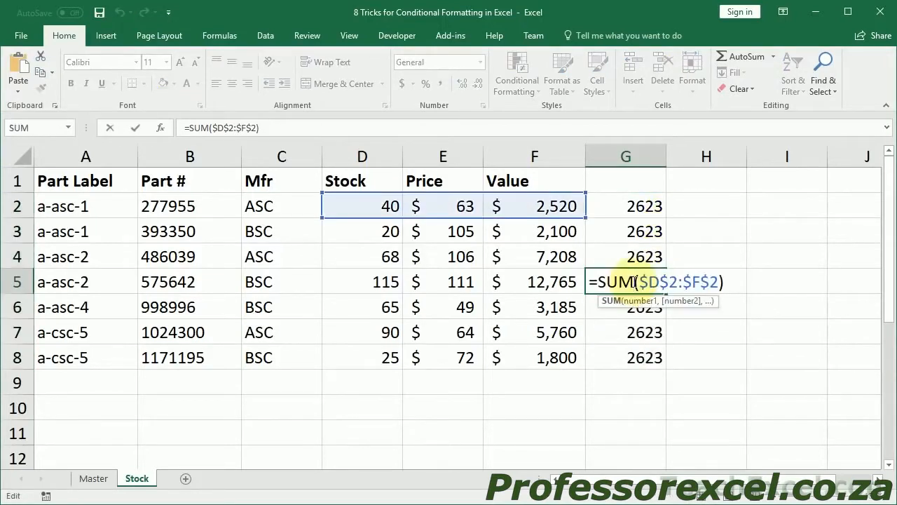
pyautogui.press('Escape')
pyautogui.doubleClick(634, 307)
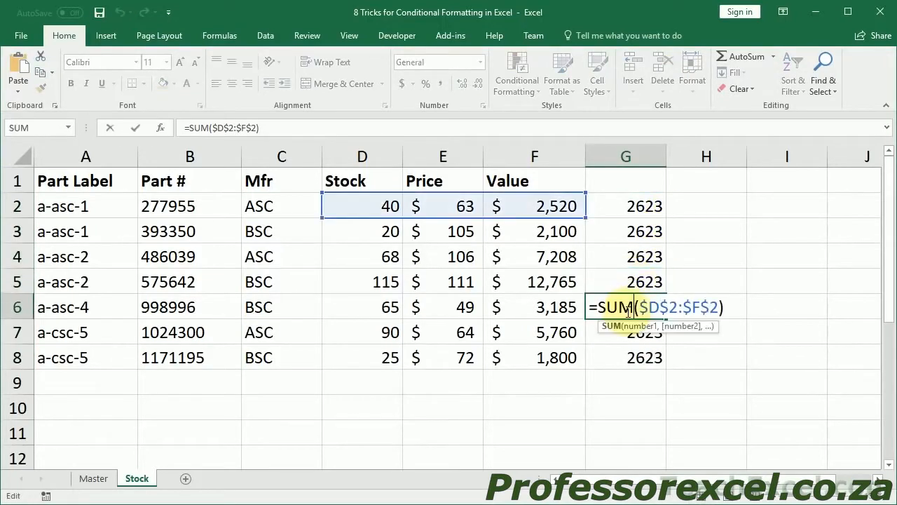
pyautogui.press('Escape')
# - Clear the SUM formulas from G2:G8
pyautogui.moveTo(613, 205); pyautogui.dragTo(624, 353)
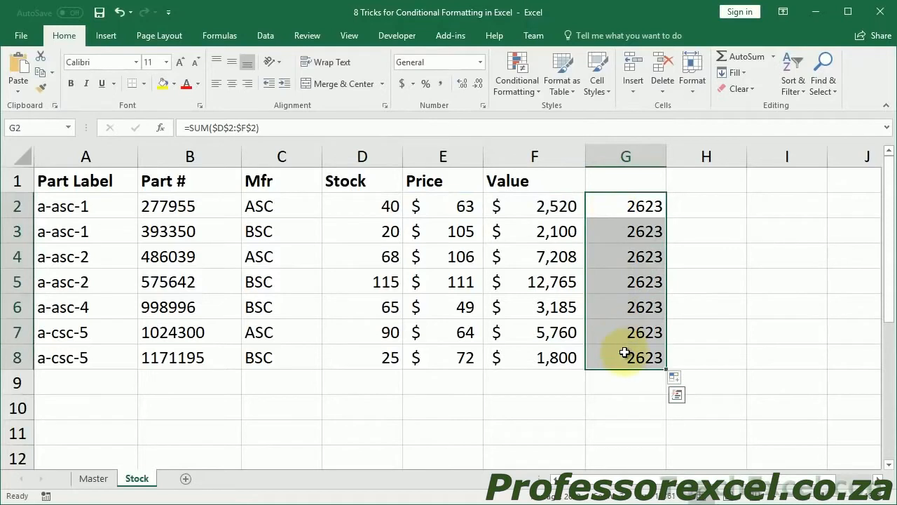
pyautogui.press('Delete')
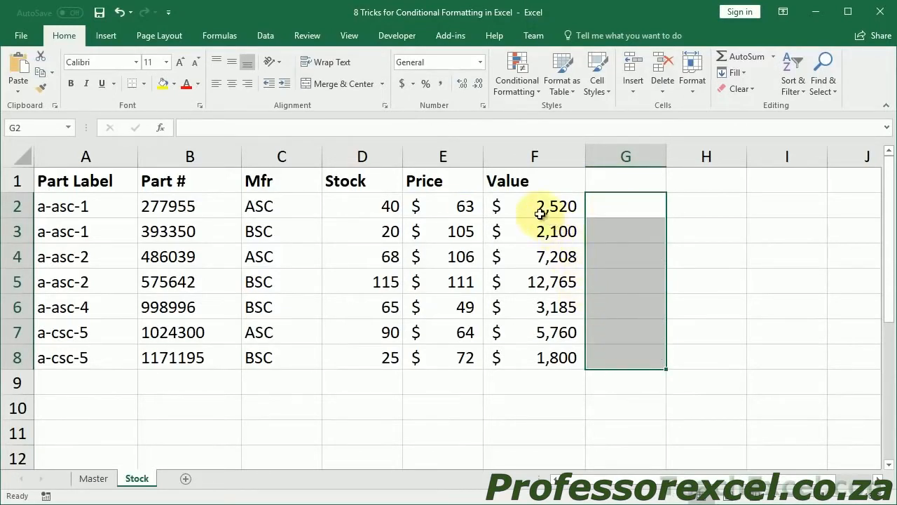
pyautogui.moveTo(524, 211); pyautogui.dragTo(544, 356)
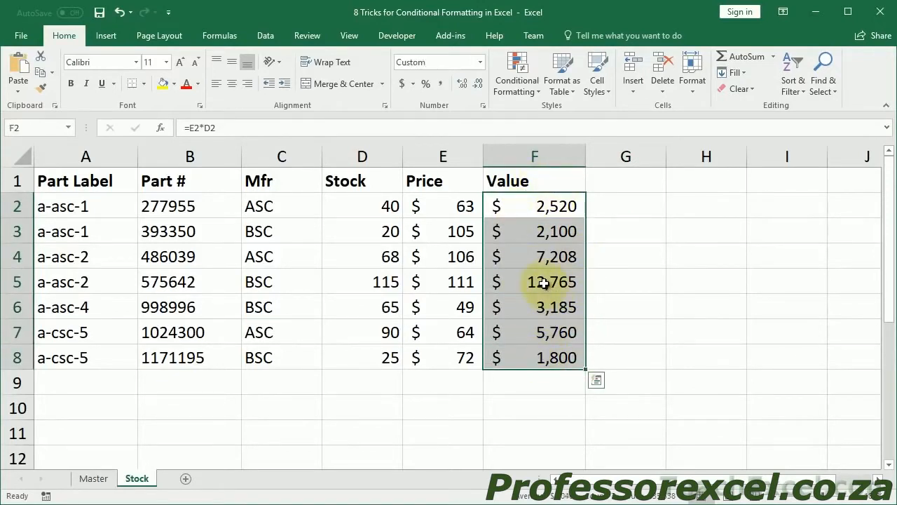
pyautogui.click(513, 80)
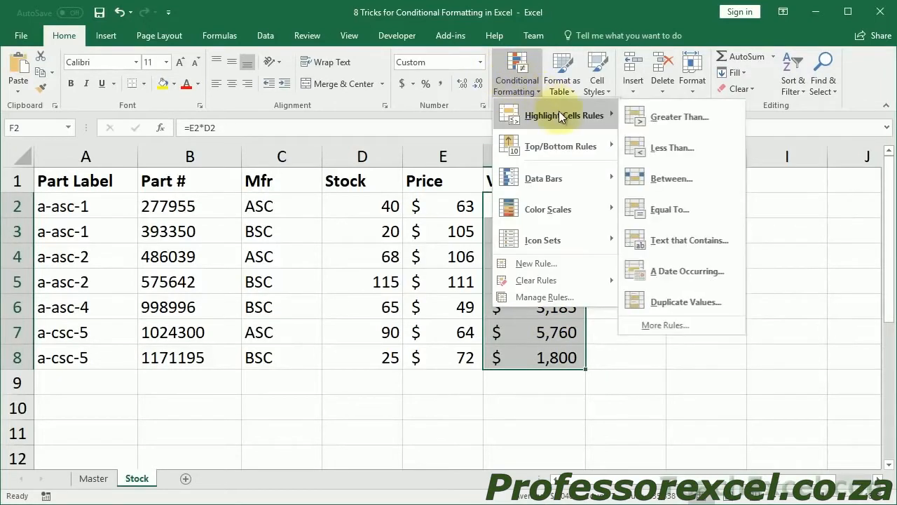
pyautogui.moveTo(573, 146)
pyautogui.moveTo(567, 119)
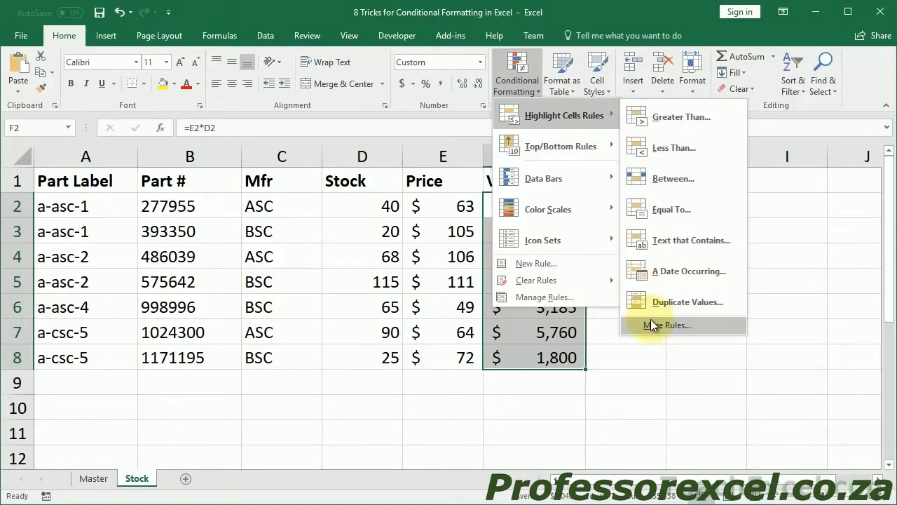
pyautogui.click(563, 296)
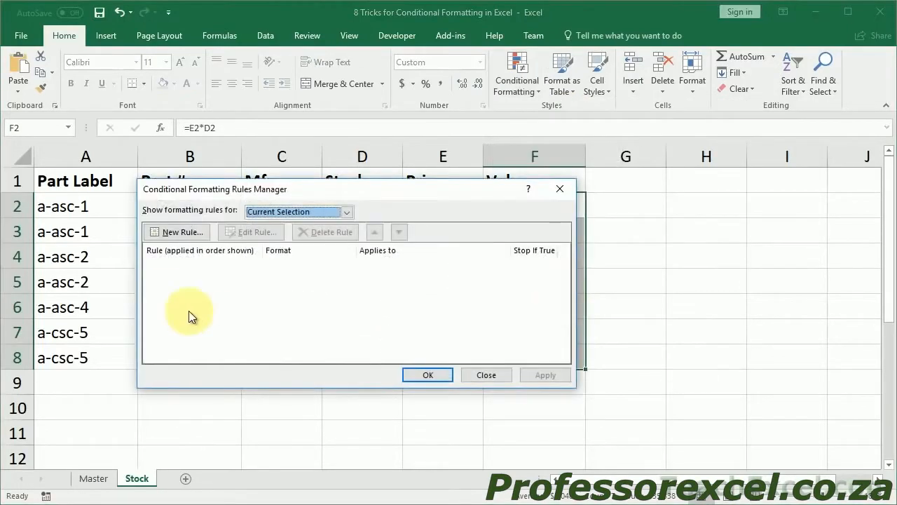
pyautogui.click(172, 231)
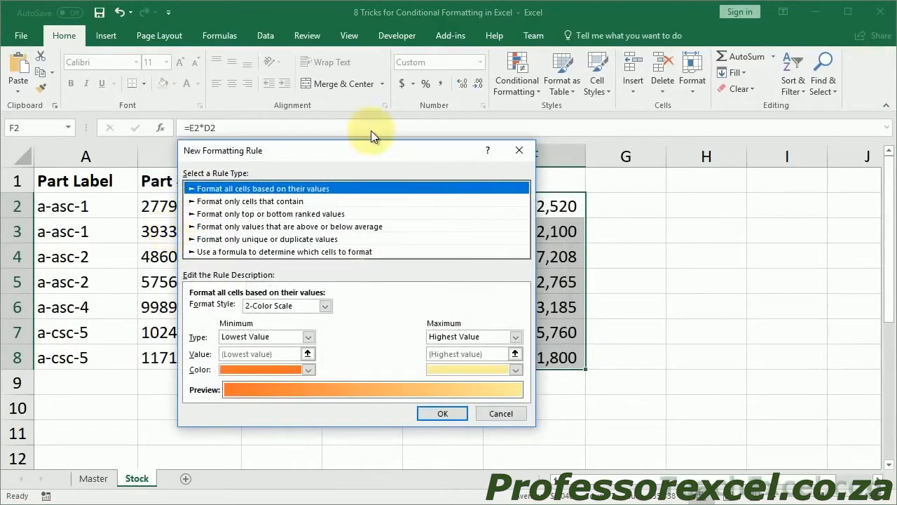
pyautogui.moveTo(378, 156); pyautogui.dragTo(671, 75)
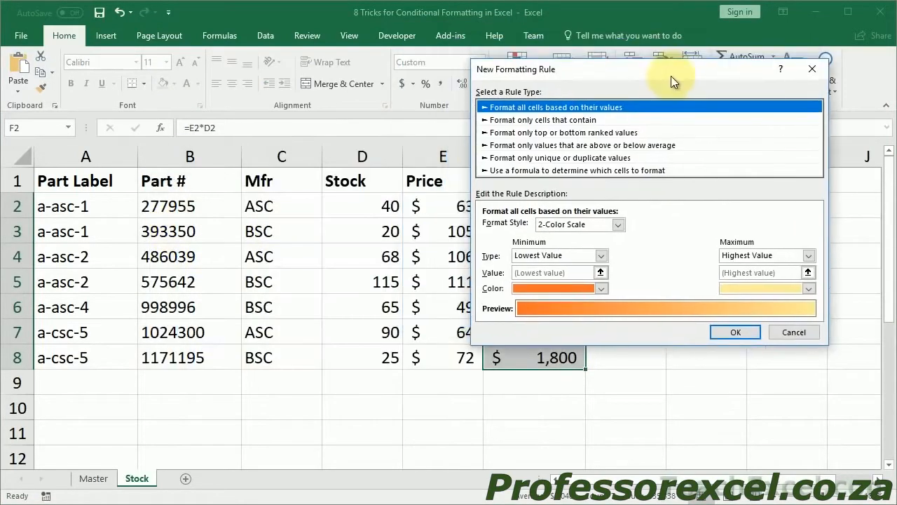
pyautogui.click(495, 171)
pyautogui.click(583, 227)
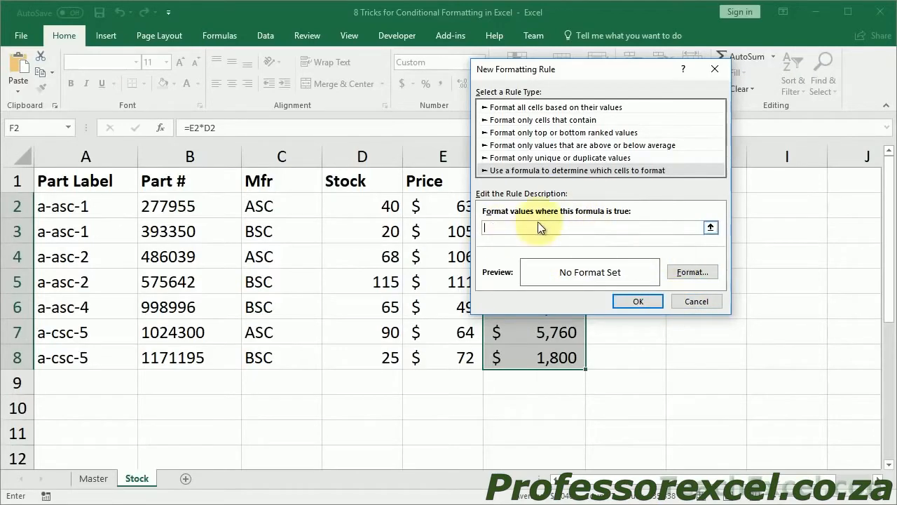
pyautogui.click(694, 301)
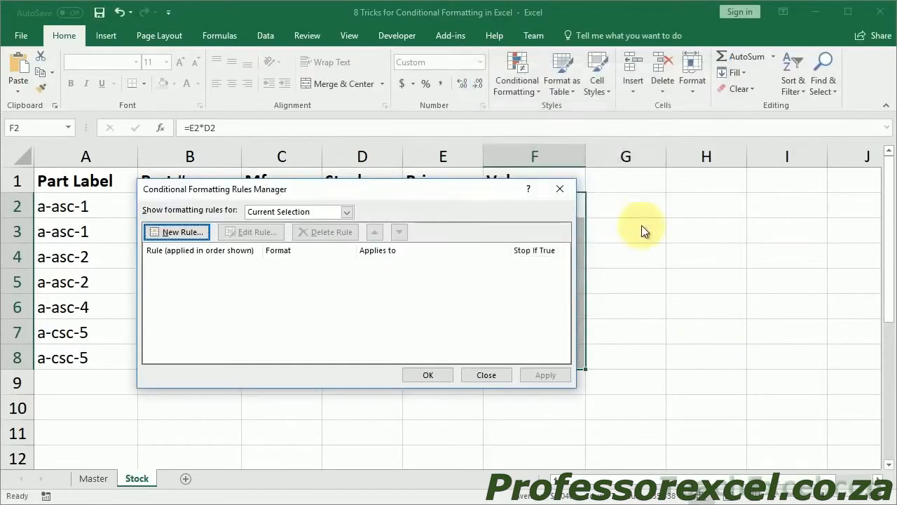
pyautogui.click(560, 188)
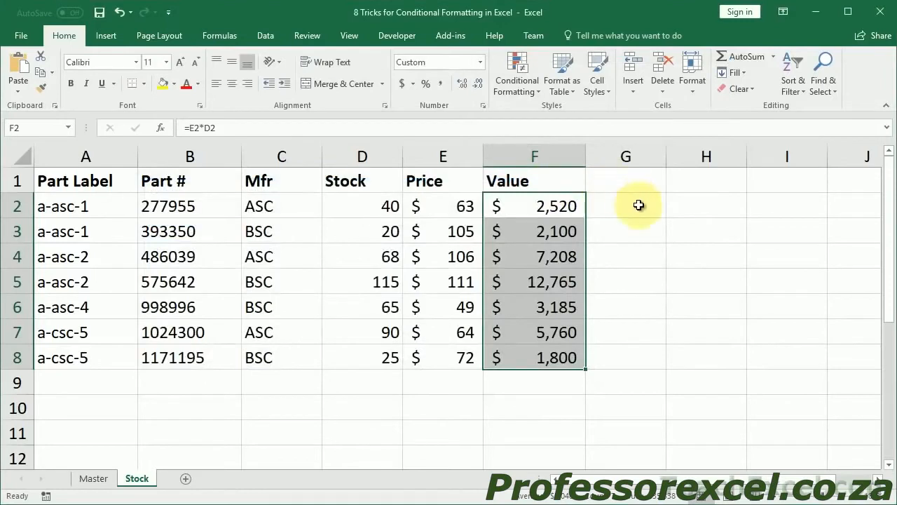
# - Enter the test formula =F2>5000 in G2 and fill it down to G8
pyautogui.click(639, 205)
pyautogui.doubleClick(639, 205)
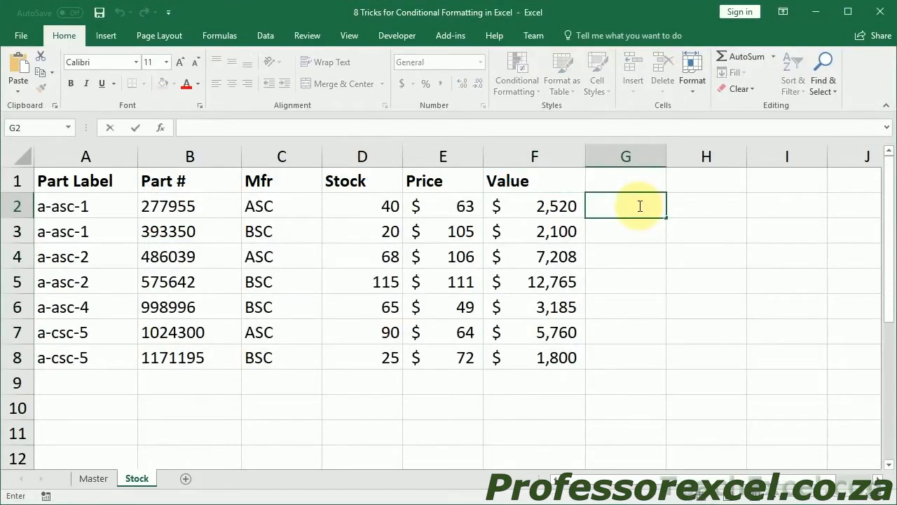
pyautogui.write('=')
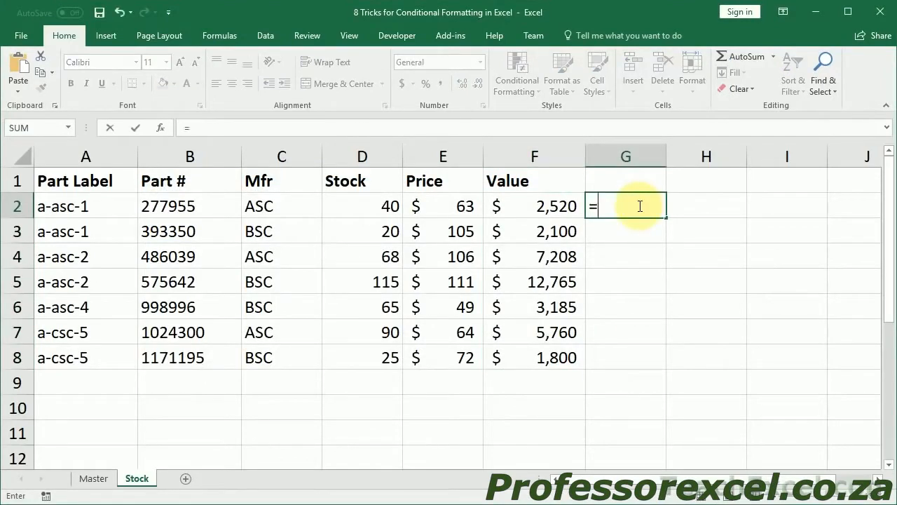
pyautogui.click(540, 204)
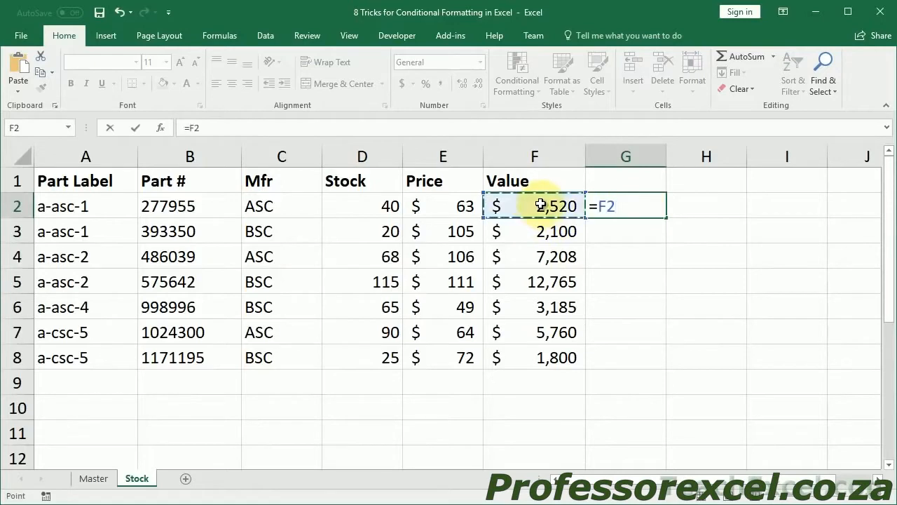
pyautogui.write('>5000')
pyautogui.hotkey('ctrl', 'Return')
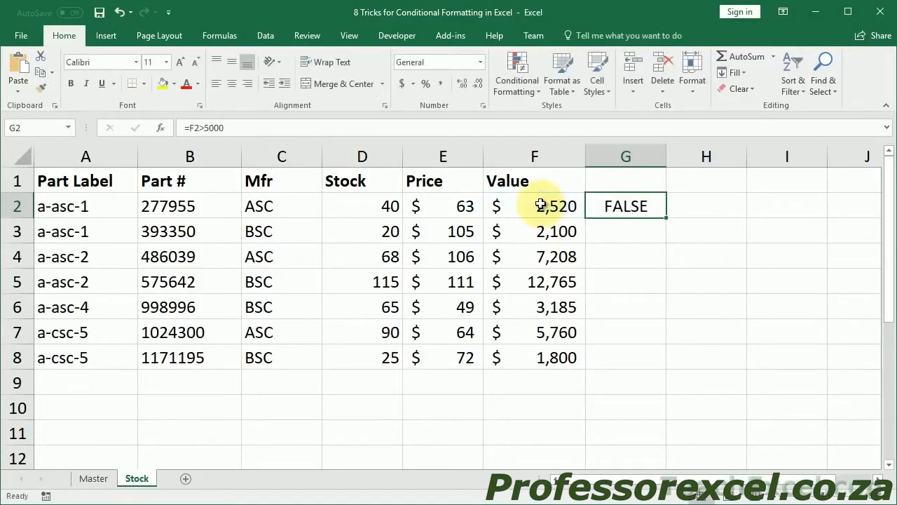
pyautogui.doubleClick(665, 216)
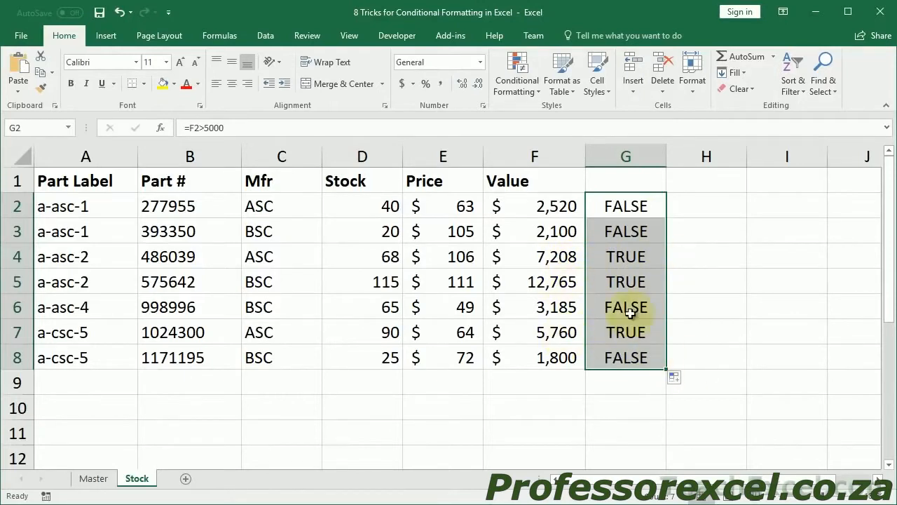
# - Review the full comparison formula in G2 and leave the cell without editing it
pyautogui.doubleClick(621, 205)
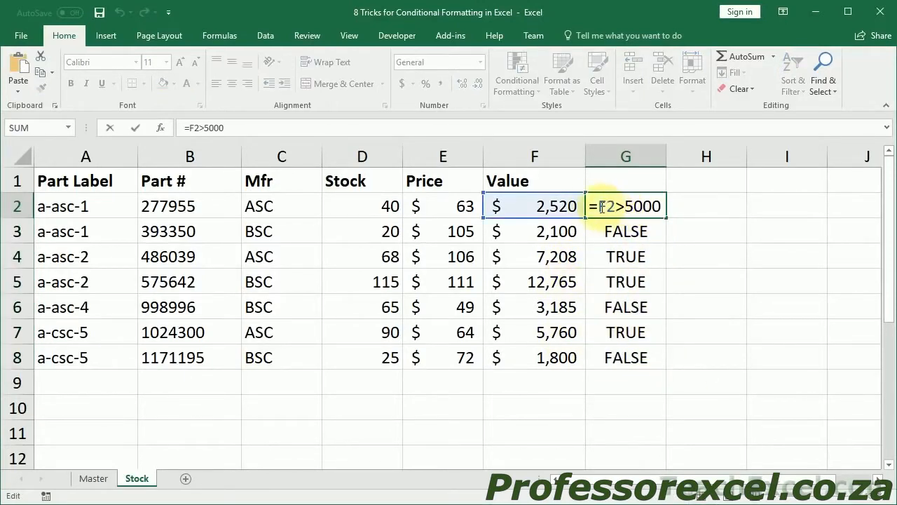
pyautogui.moveTo(601, 206); pyautogui.dragTo(667, 203)
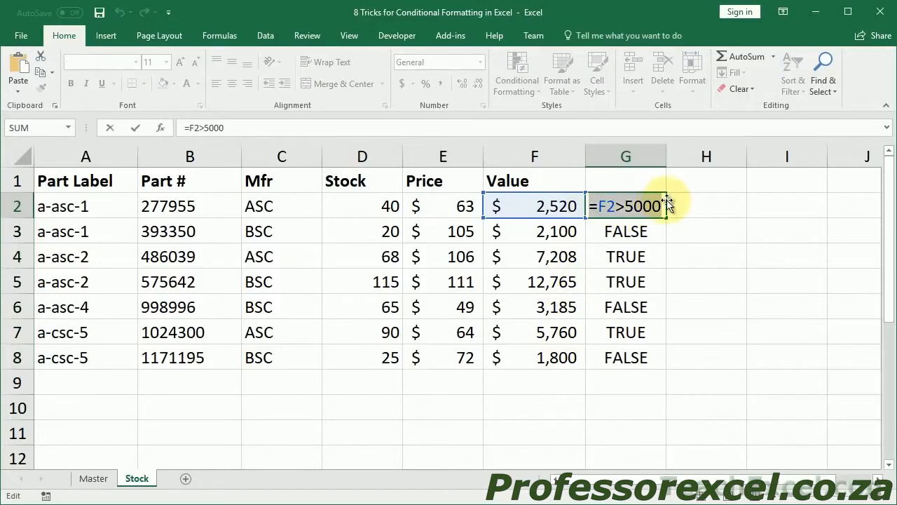
pyautogui.press('Escape')
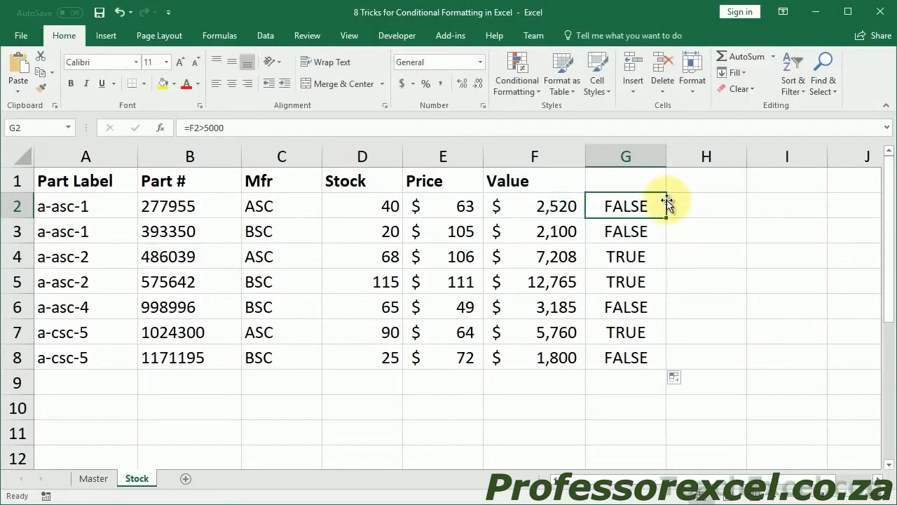
# - Start a formula-based conditional formatting rule for the stock values in F2:F8 using the formula =F2>5000
pyautogui.moveTo(521, 203); pyautogui.dragTo(540, 357)
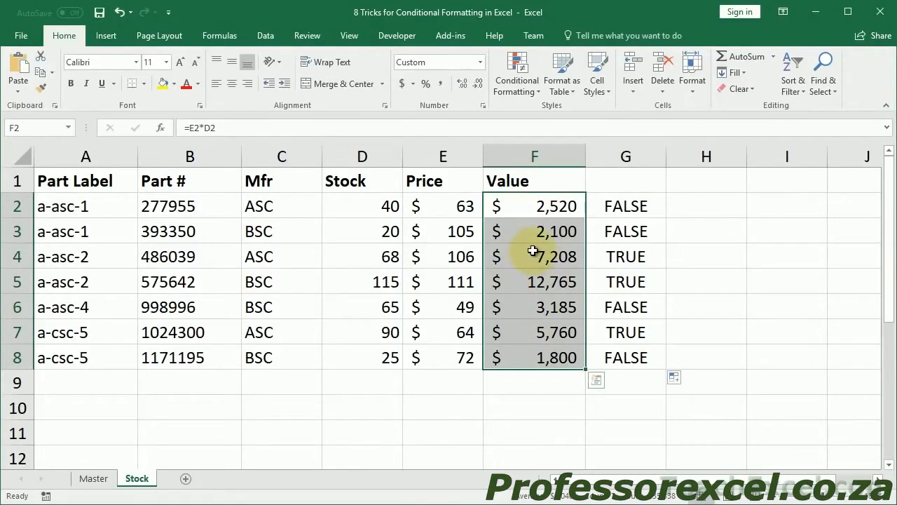
pyautogui.click(507, 87)
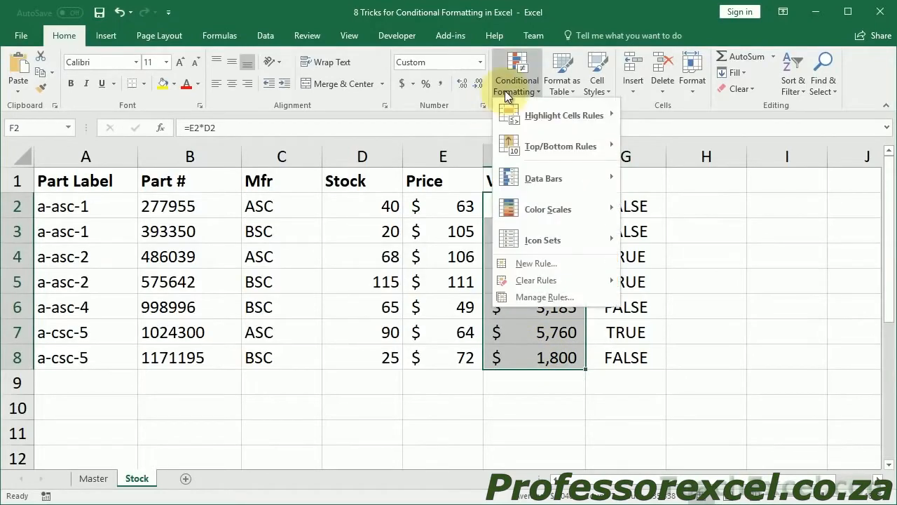
pyautogui.click(538, 260)
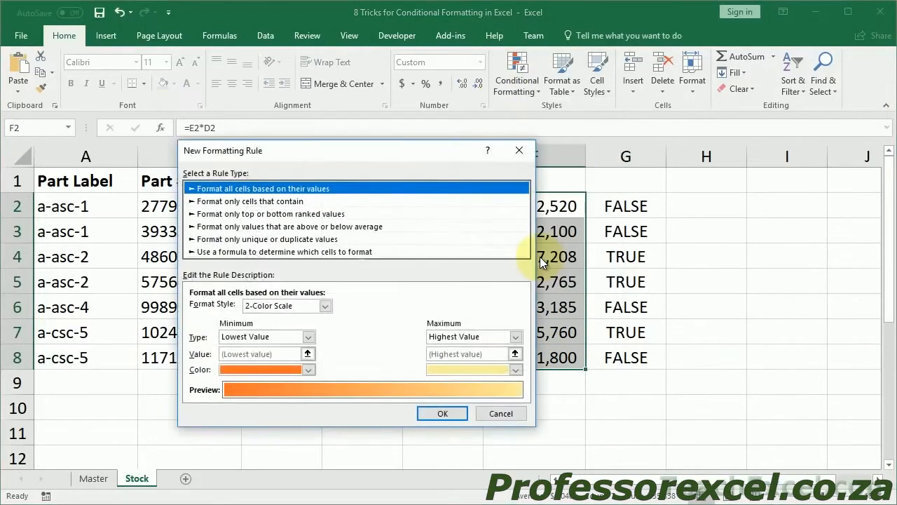
pyautogui.click(275, 250)
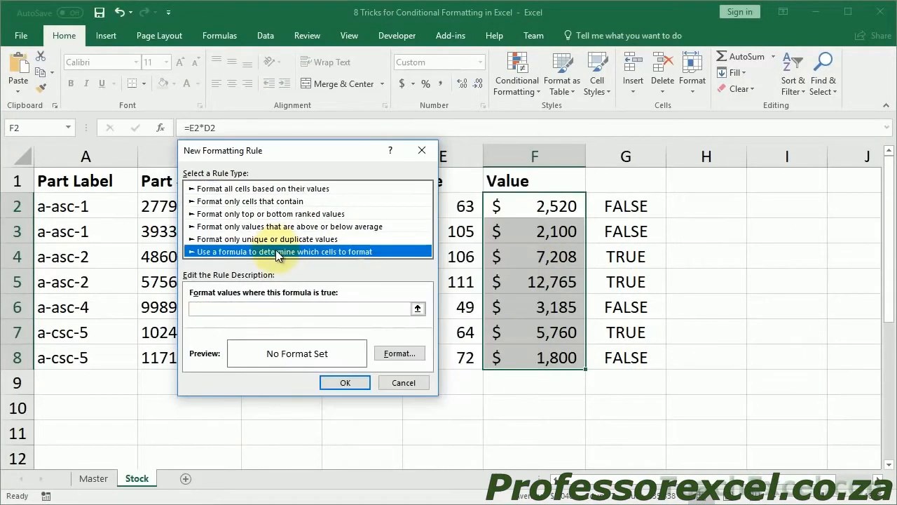
pyautogui.click(240, 307)
pyautogui.write('=F2>5000')
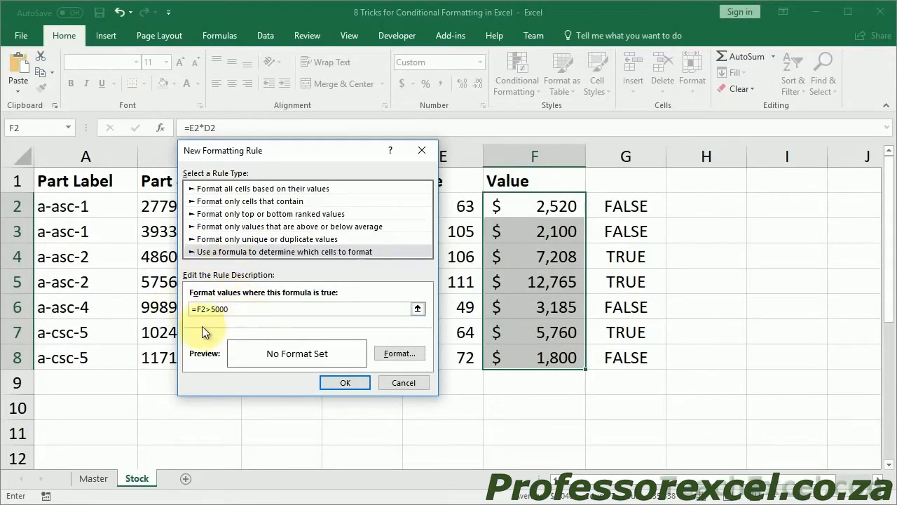
# - Apply the rule with an orange fill and compare it with the test formulas in G4 and G5
pyautogui.click(389, 351)
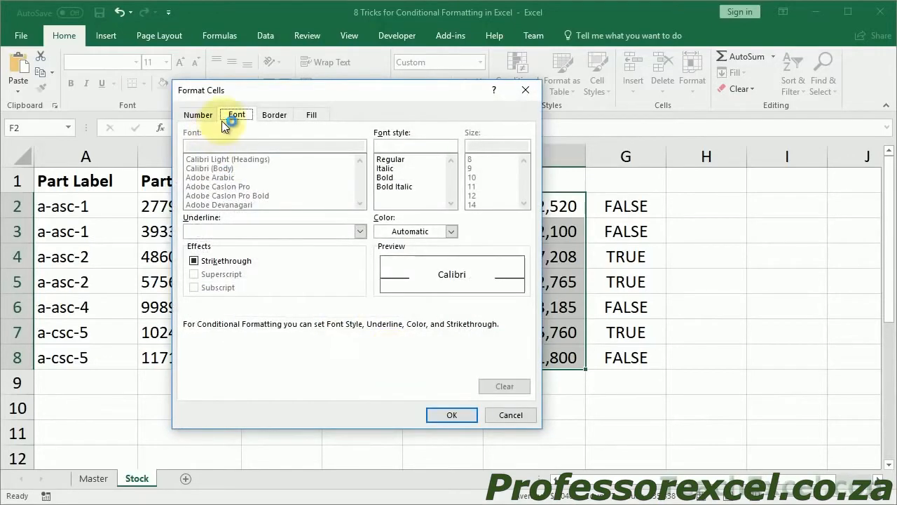
pyautogui.click(201, 115)
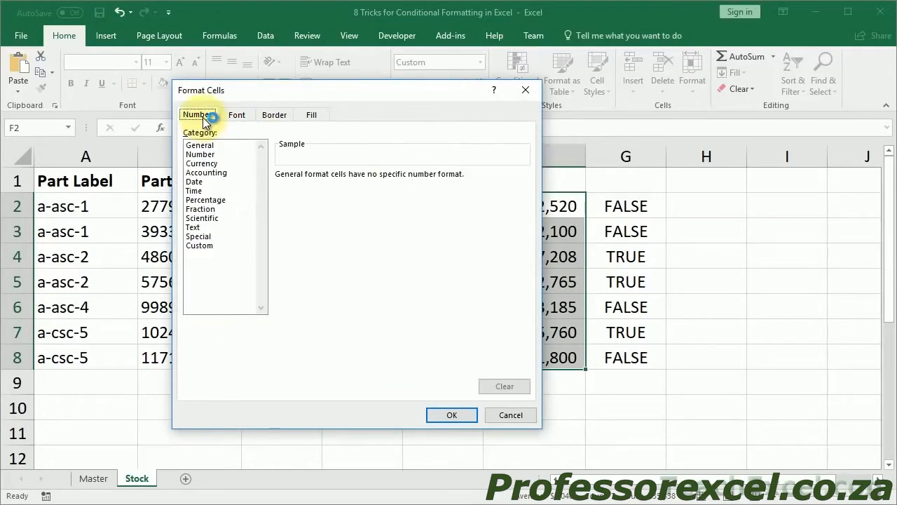
pyautogui.click(313, 114)
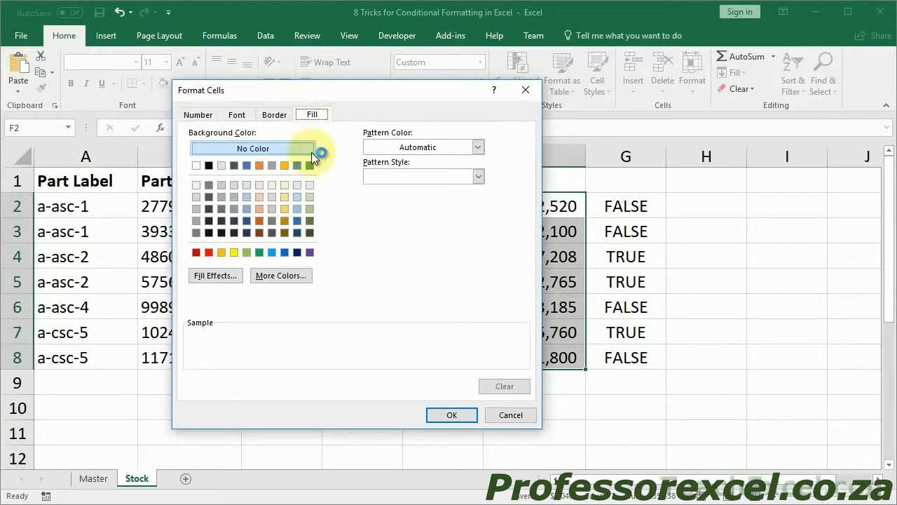
pyautogui.click(221, 253)
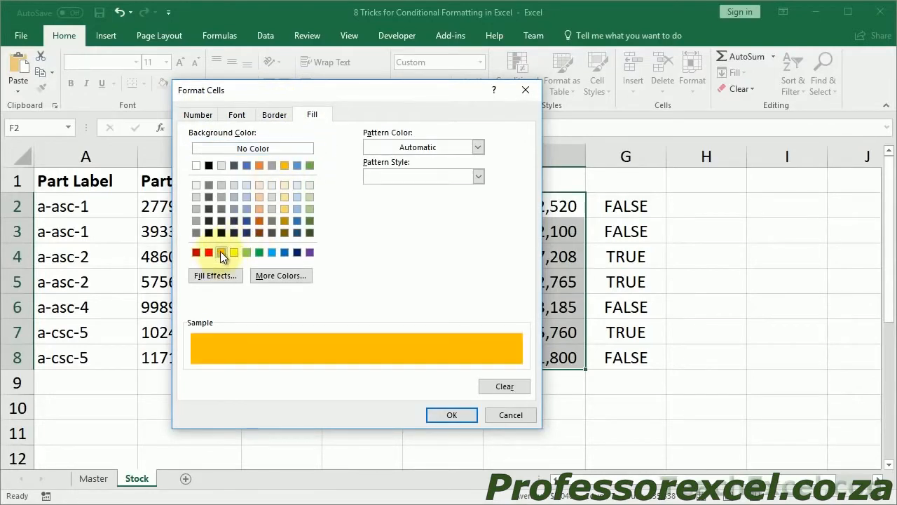
pyautogui.click(452, 415)
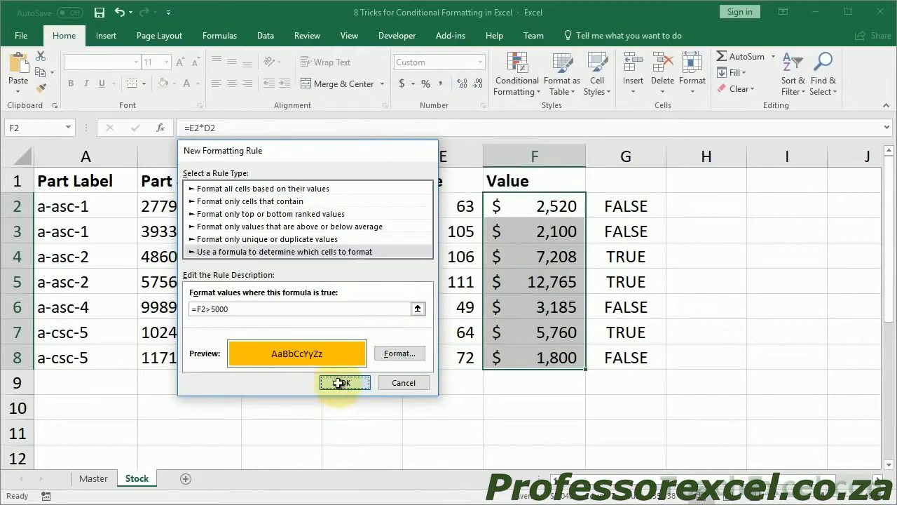
pyautogui.click(339, 383)
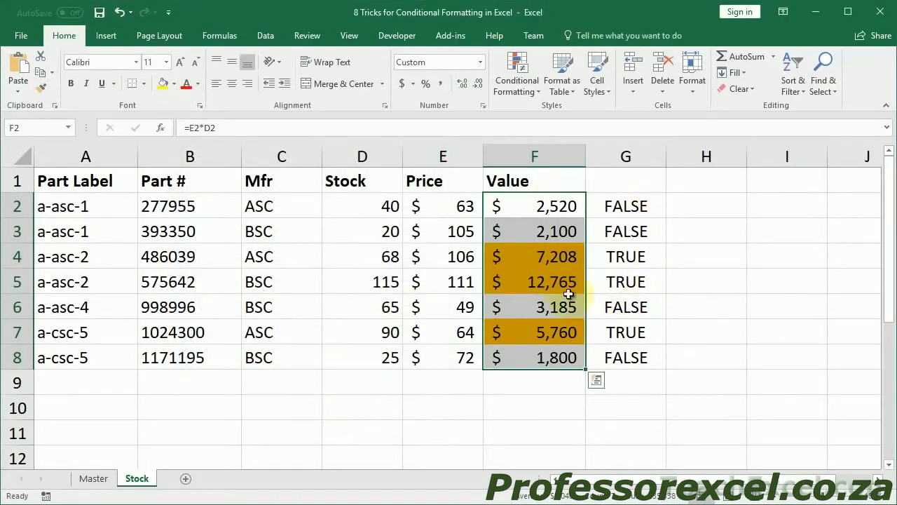
pyautogui.click(626, 260)
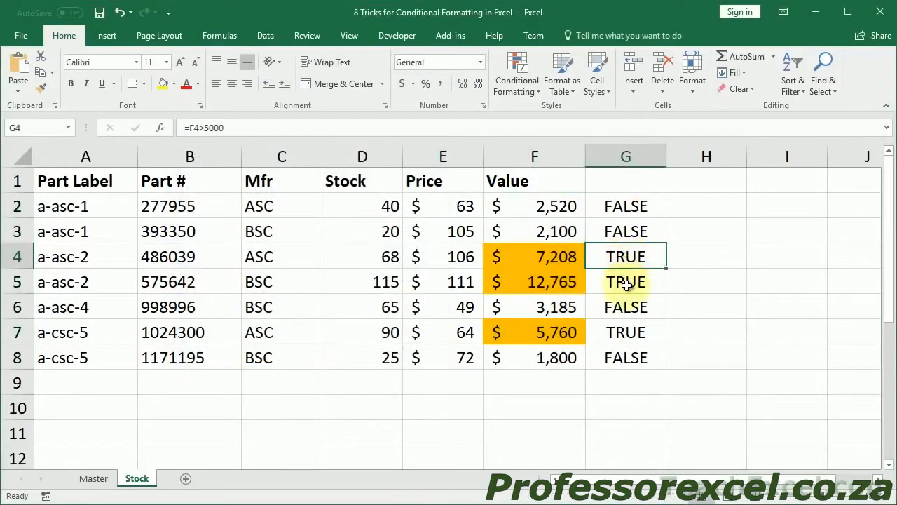
pyautogui.click(626, 282)
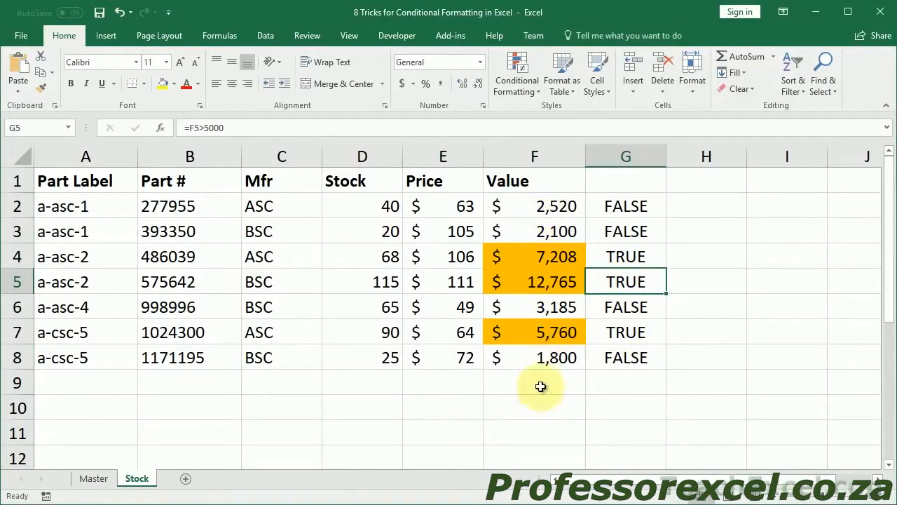
# - Delete the =F2>5000 conditional formatting rule that applies to the Value column
pyautogui.click(536, 207)
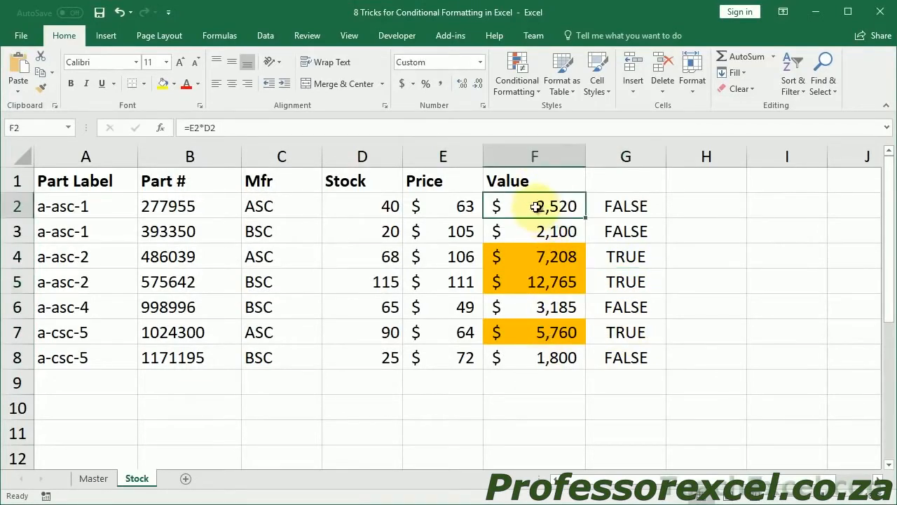
pyautogui.click(515, 72)
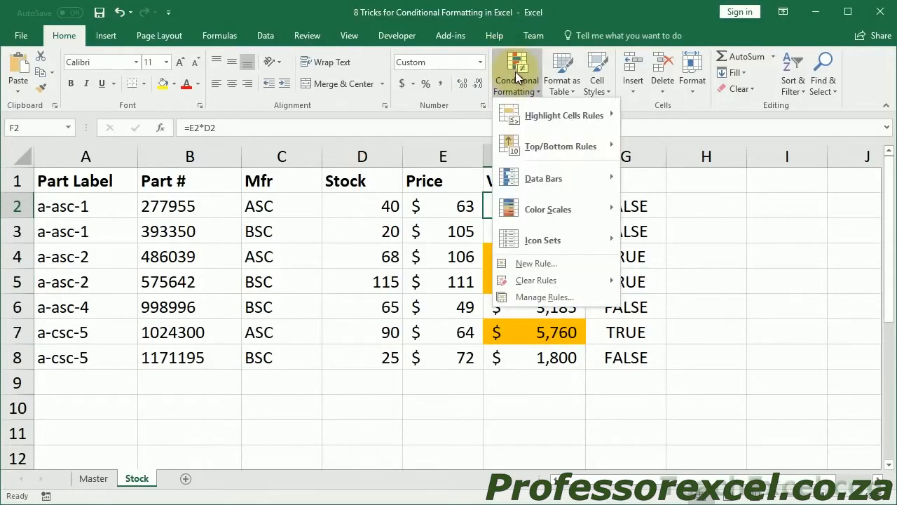
pyautogui.click(543, 298)
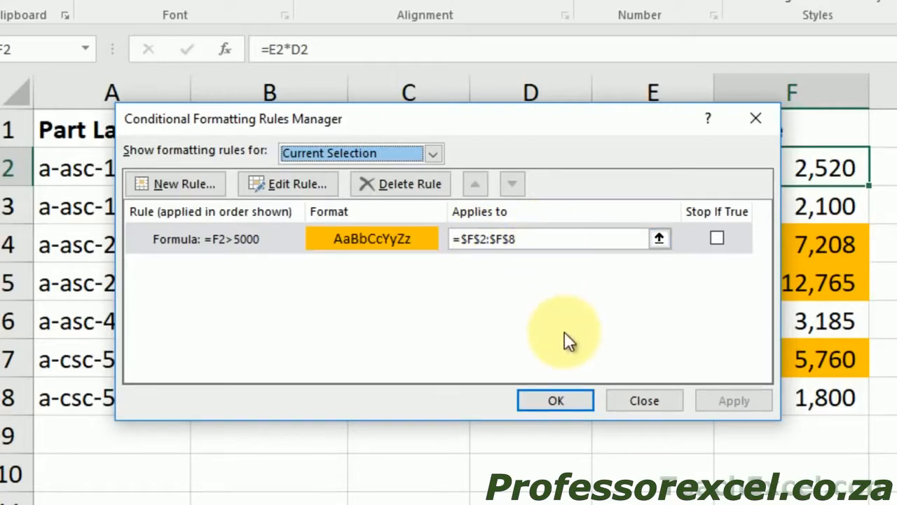
pyautogui.click(193, 240)
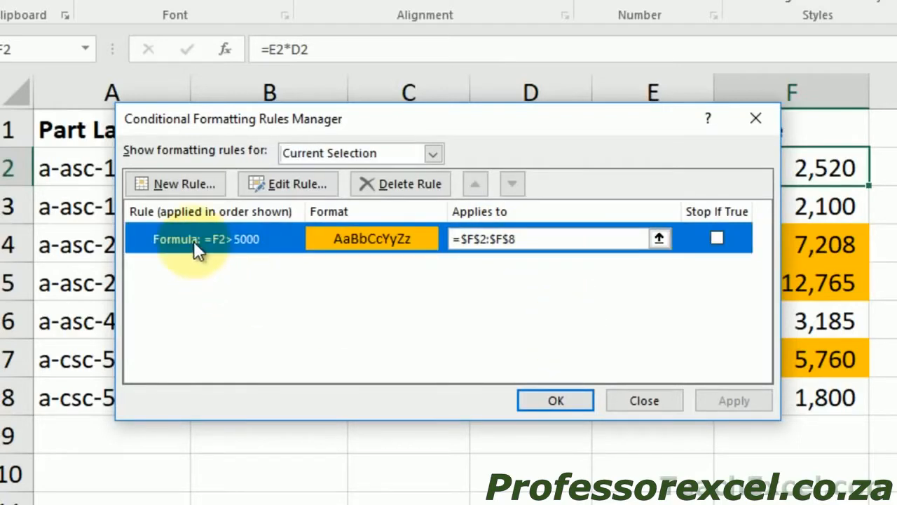
pyautogui.click(374, 186)
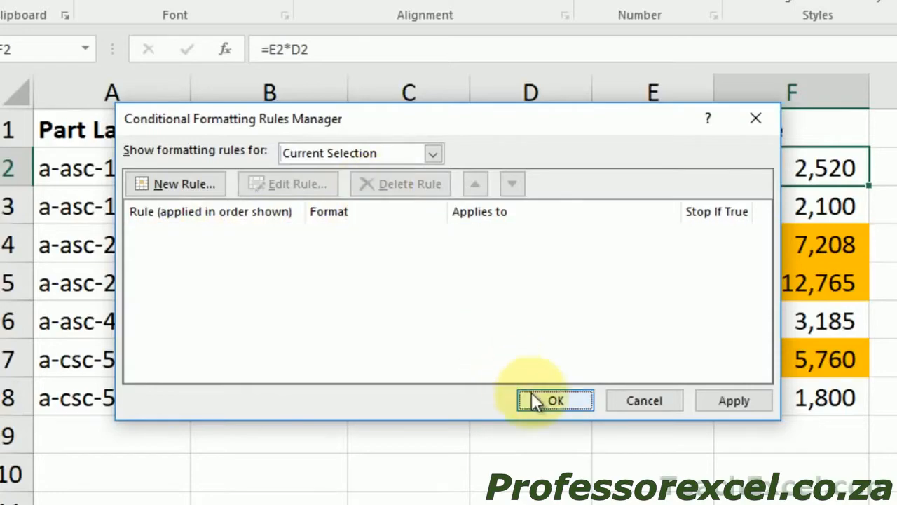
pyautogui.click(554, 400)
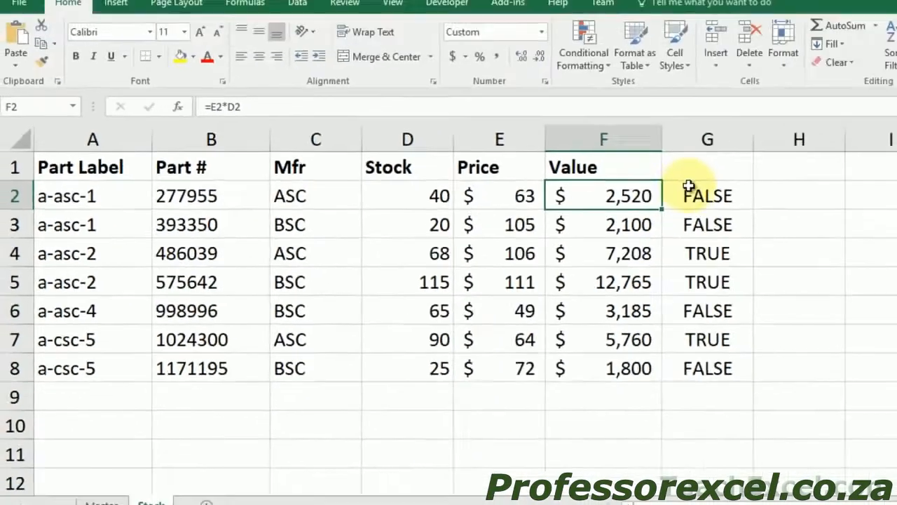
# - Make the reference in G2's test formula absolute, =$F$2>5000, and fill it down to G8
pyautogui.click(612, 204)
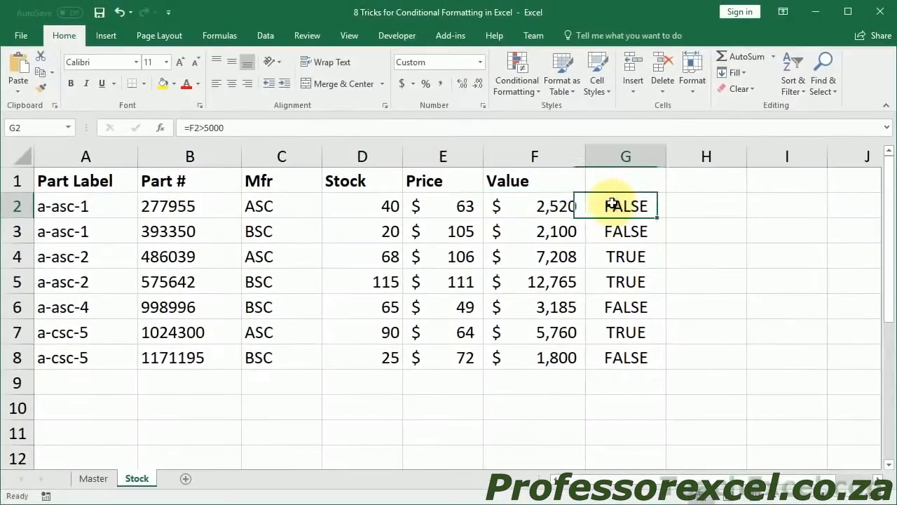
pyautogui.doubleClick(611, 204)
pyautogui.click(597, 204)
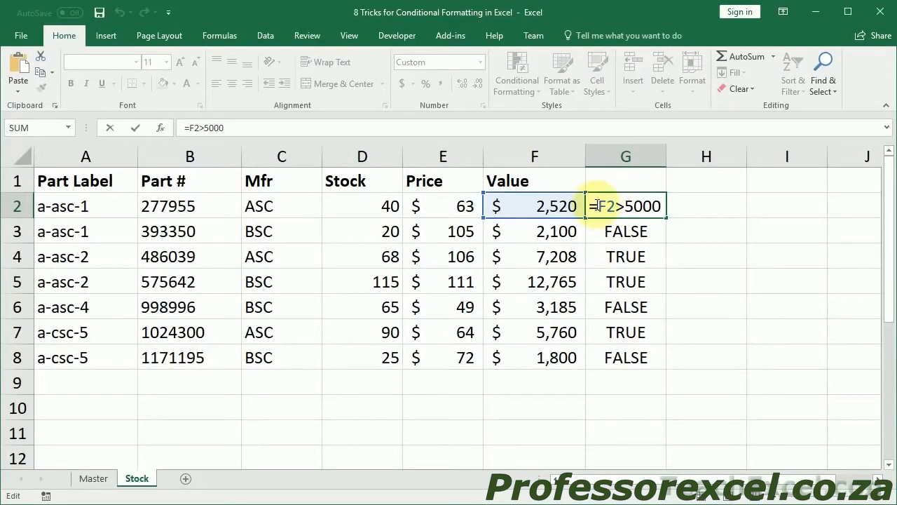
pyautogui.write('$F')
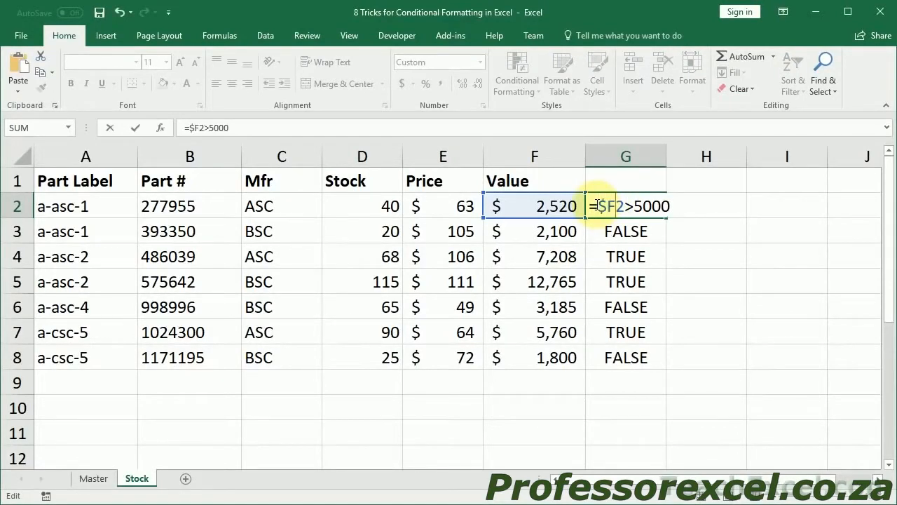
pyautogui.write('$')
pyautogui.hotkey('ctrl', 'Return')
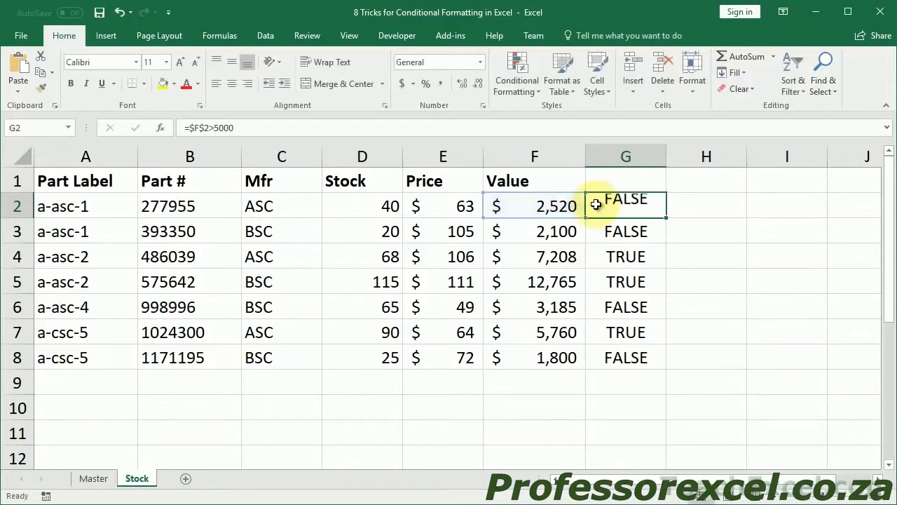
pyautogui.doubleClick(666, 218)
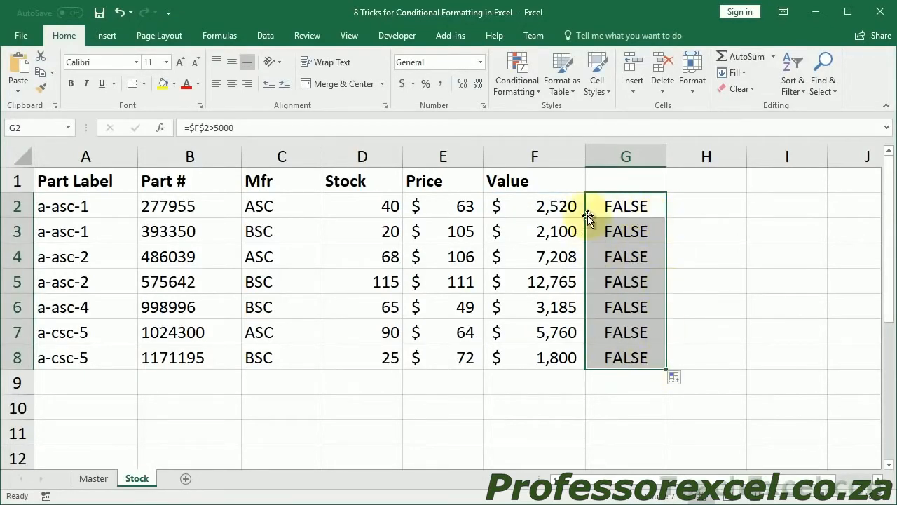
# - Copy the full text of the =$F$2>5000 formula in G2 and leave the cell unchanged
pyautogui.doubleClick(607, 203)
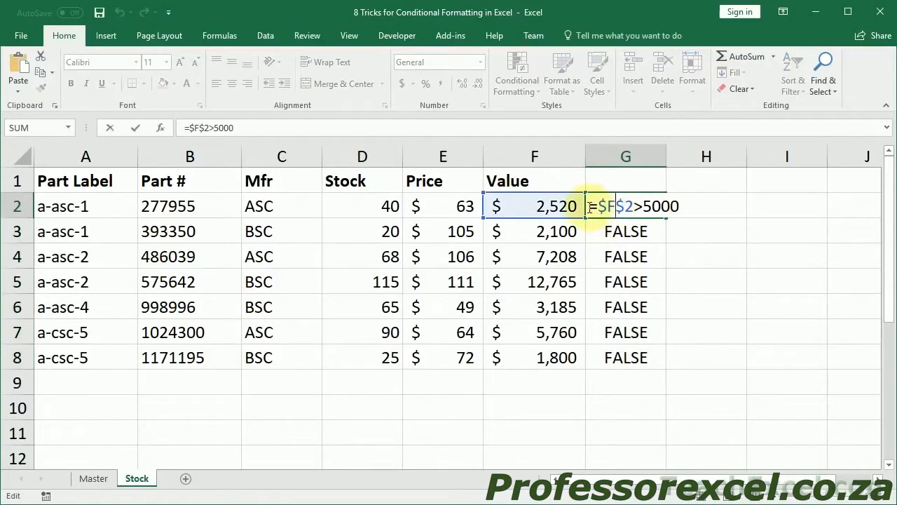
pyautogui.moveTo(593, 206); pyautogui.dragTo(696, 200)
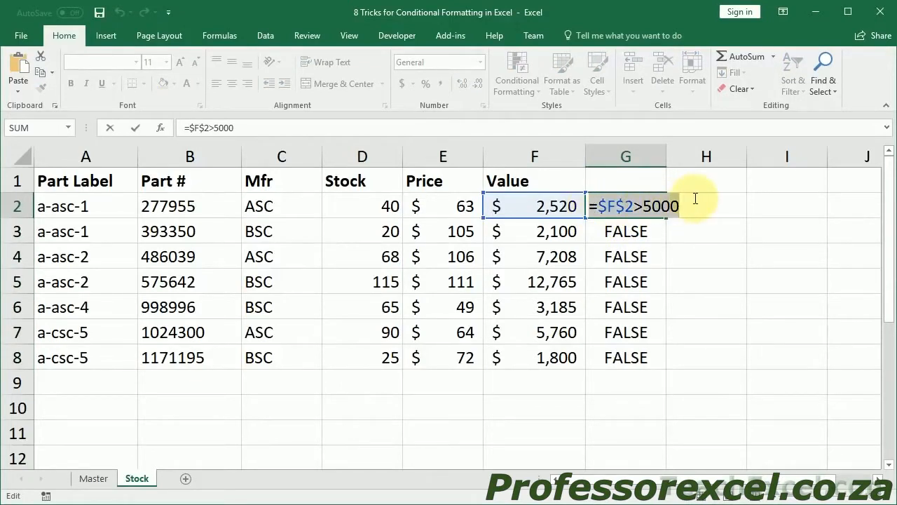
pyautogui.hotkey('ctrl', 'Return')
# - Start a formula-based conditional formatting rule for F2:F8 using the absolute formula =$F$2>5000
pyautogui.click(559, 210)
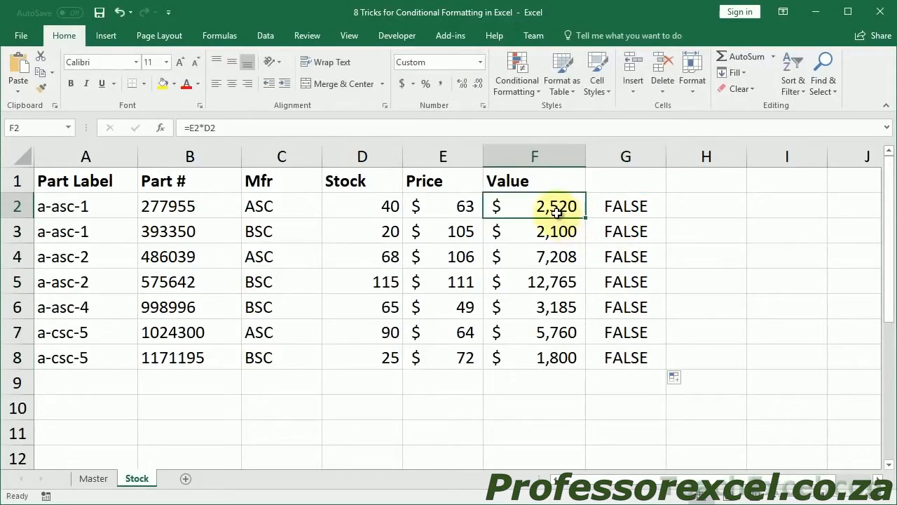
pyautogui.hotkey('ctrl', 'shift', 'Down')
pyautogui.click(525, 65)
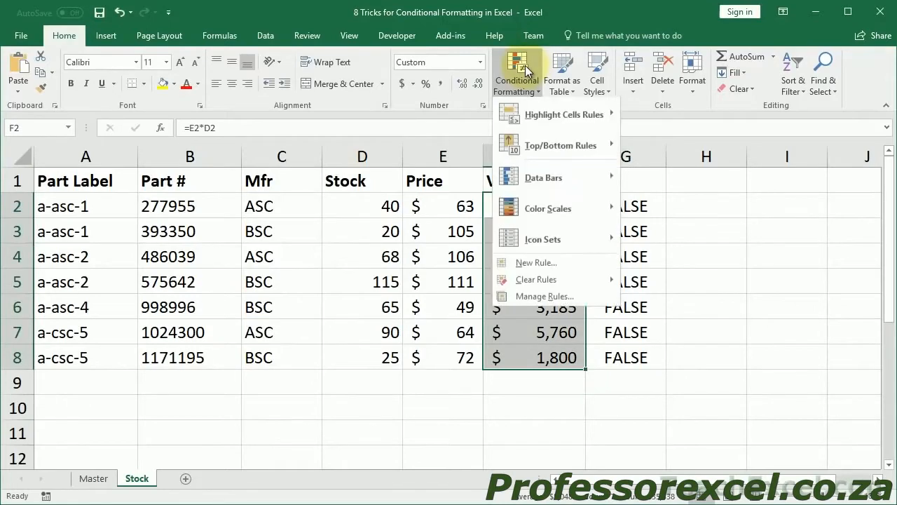
pyautogui.click(564, 265)
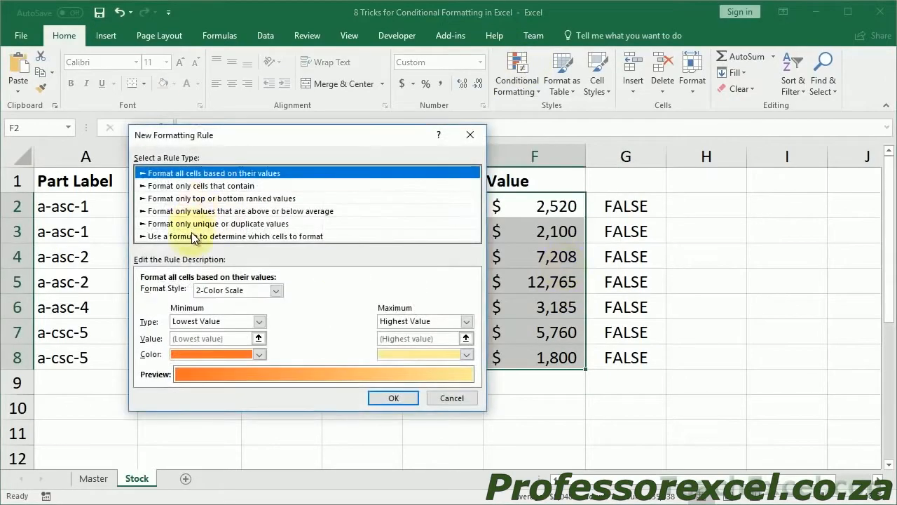
pyautogui.click(194, 236)
pyautogui.click(197, 295)
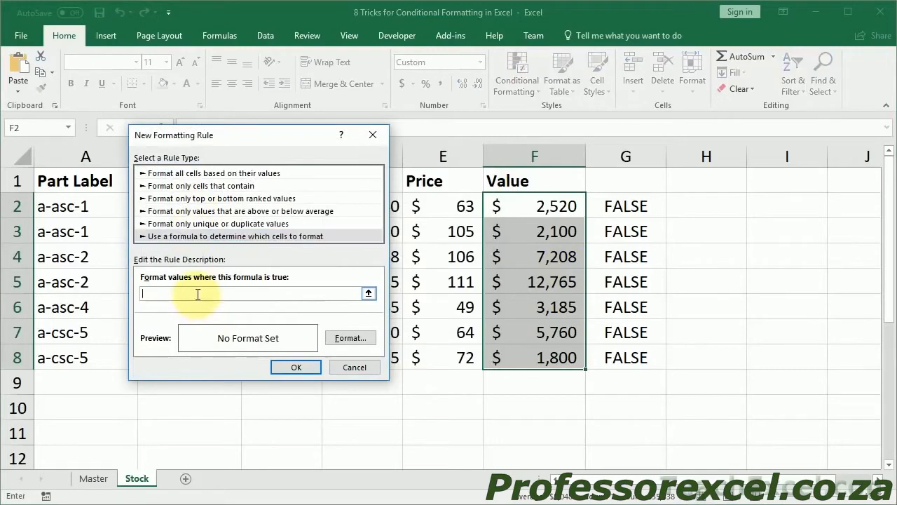
pyautogui.write('=$F$2>5000')
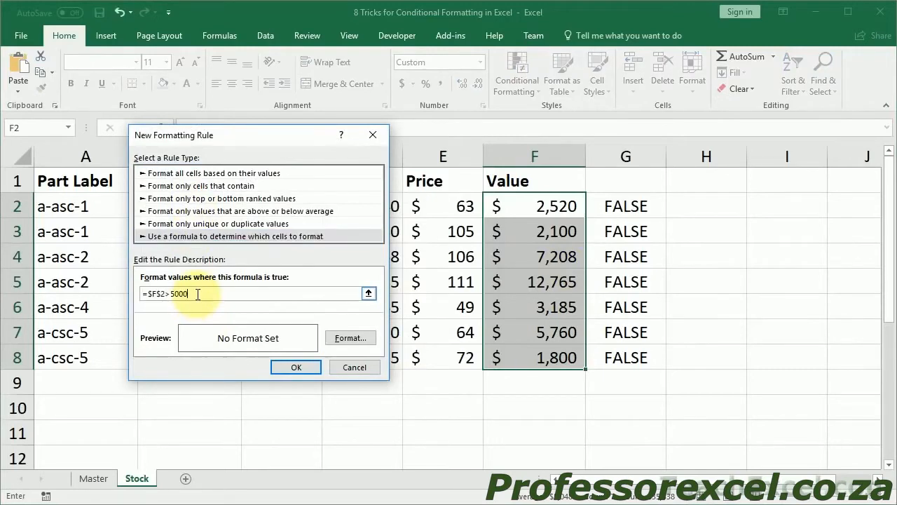
# - Give the new rule an orange fill, apply it to the Value column and select F2
pyautogui.click(337, 341)
pyautogui.click(172, 236)
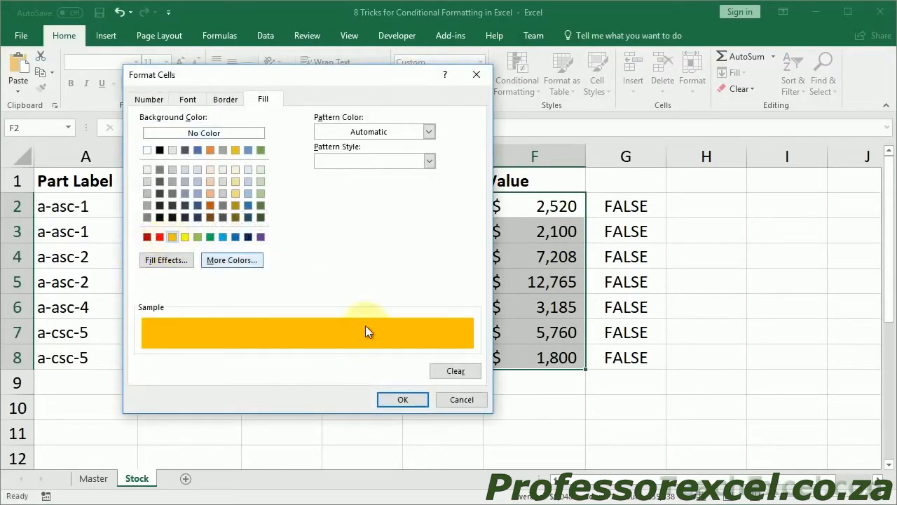
pyautogui.click(392, 400)
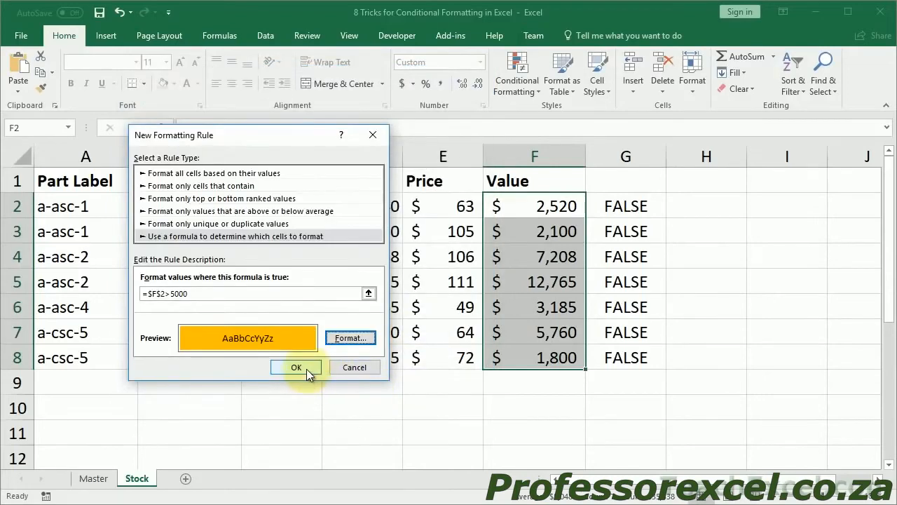
pyautogui.click(300, 368)
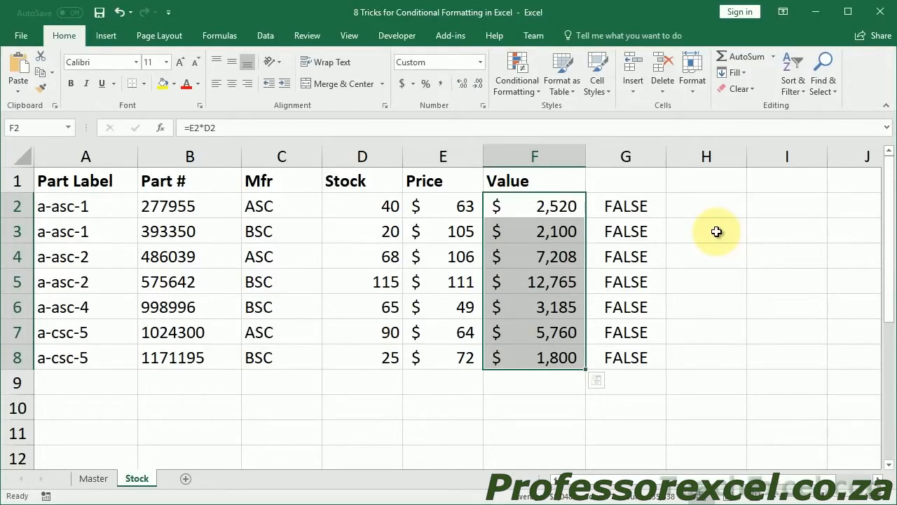
pyautogui.click(509, 204)
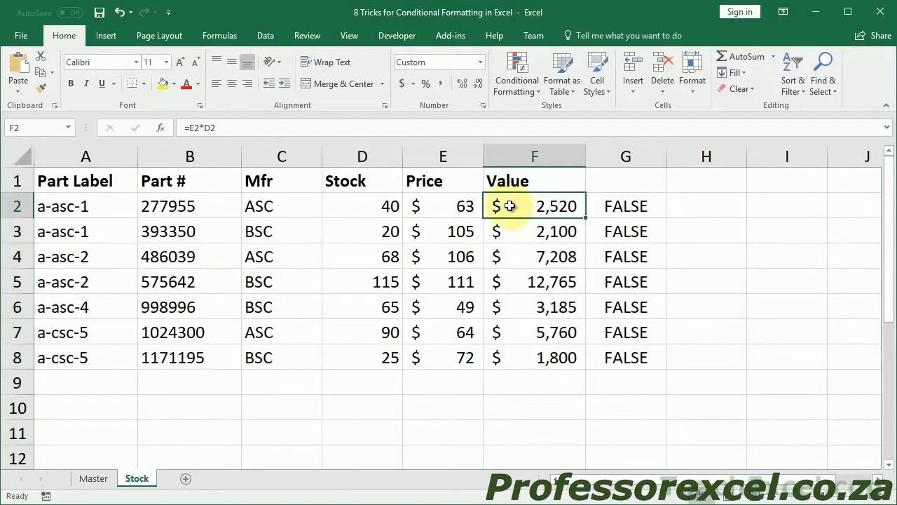
# - Edit the Value column's conditional formatting rule to use the relative formula =F2>5000 and apply it to F2:F8
pyautogui.click(526, 251)
pyautogui.click(524, 90)
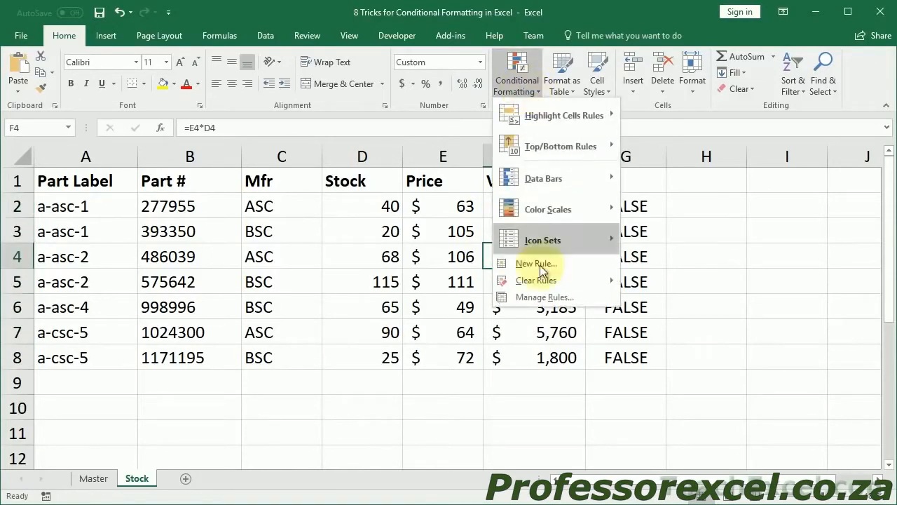
pyautogui.click(543, 296)
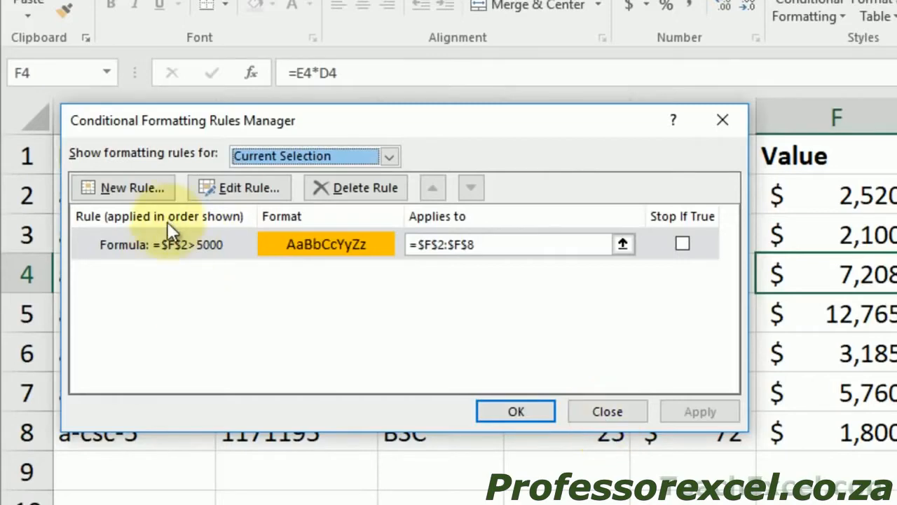
pyautogui.doubleClick(170, 244)
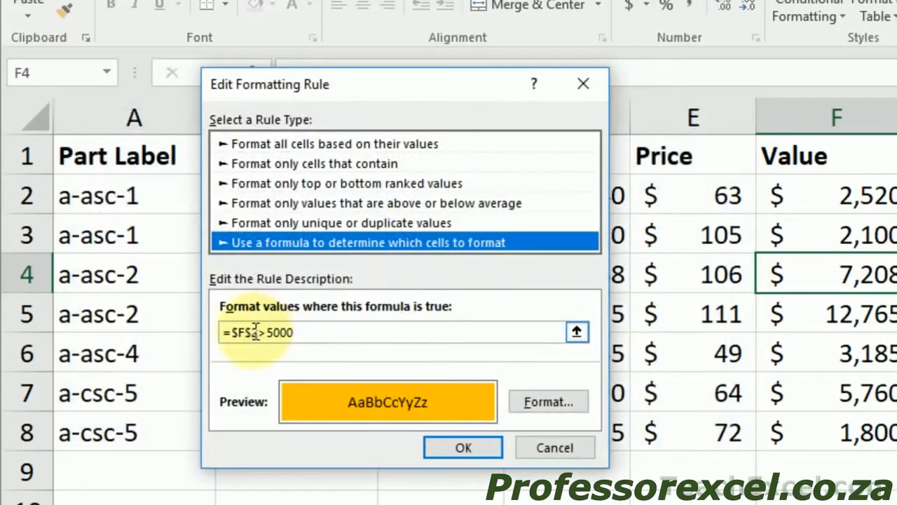
pyautogui.click(255, 331)
pyautogui.press('BackSpace')
pyautogui.click(241, 332)
pyautogui.press('BackSpace')
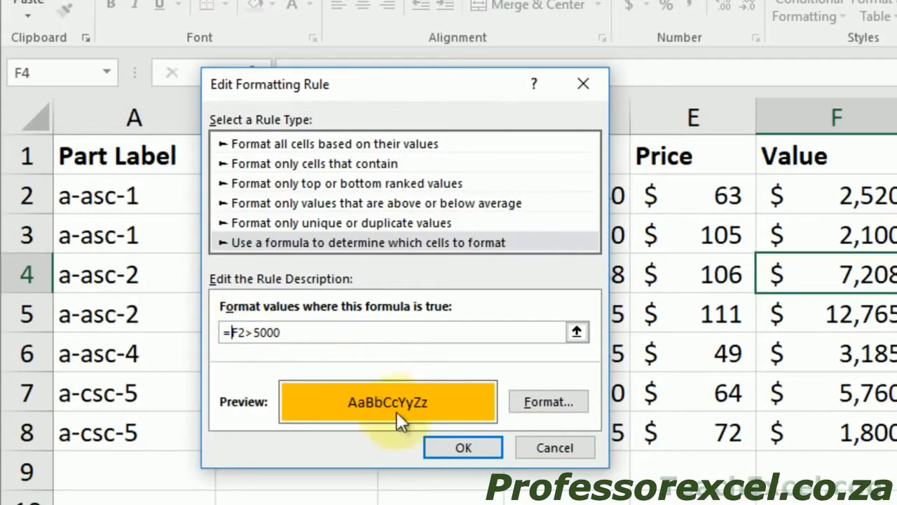
pyautogui.click(445, 443)
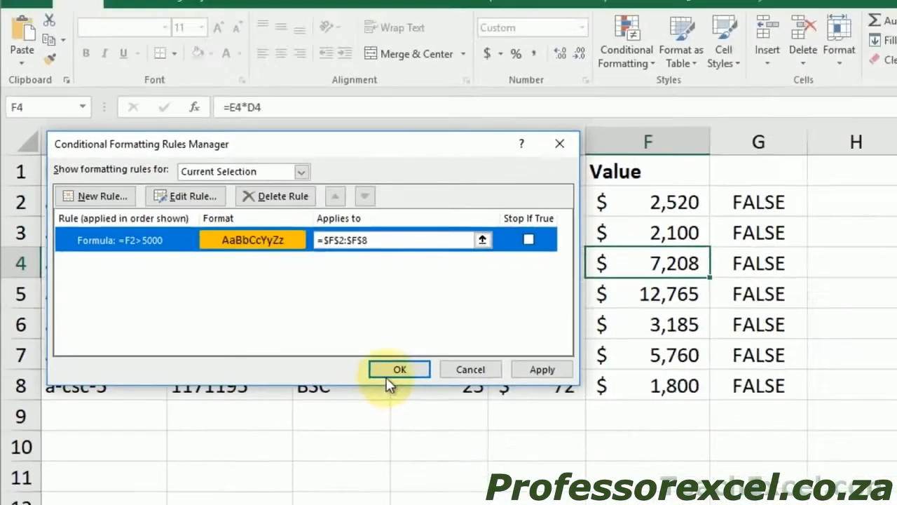
pyautogui.click(396, 372)
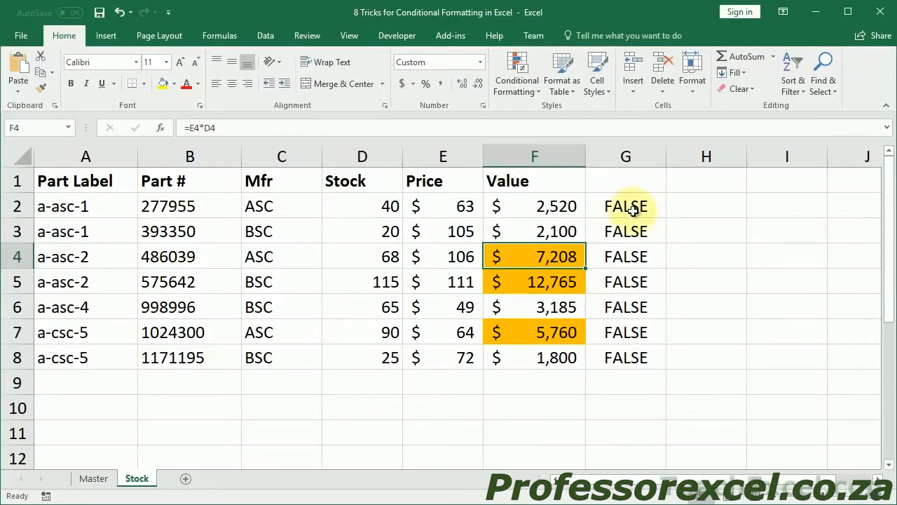
# - Clear the test formulas from G2:G8
pyautogui.moveTo(628, 205); pyautogui.dragTo(626, 359)
pyautogui.press('Delete')
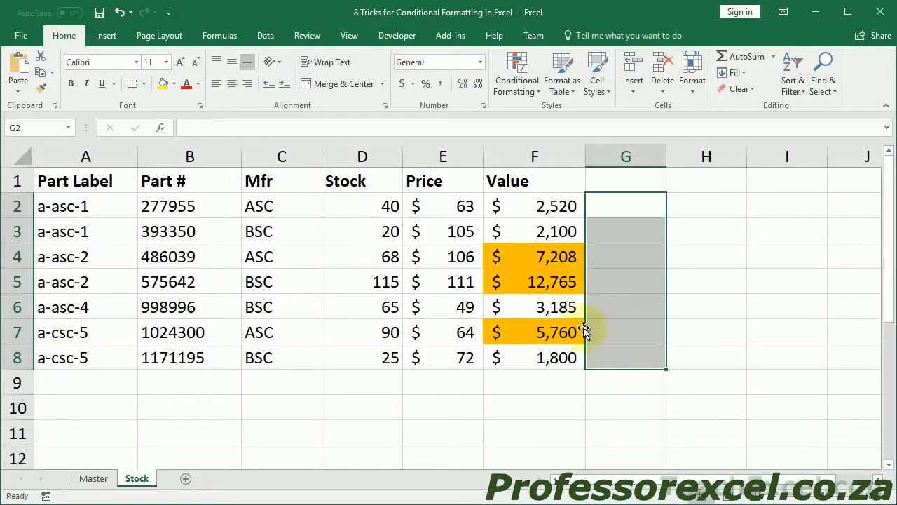
pyautogui.click(554, 282)
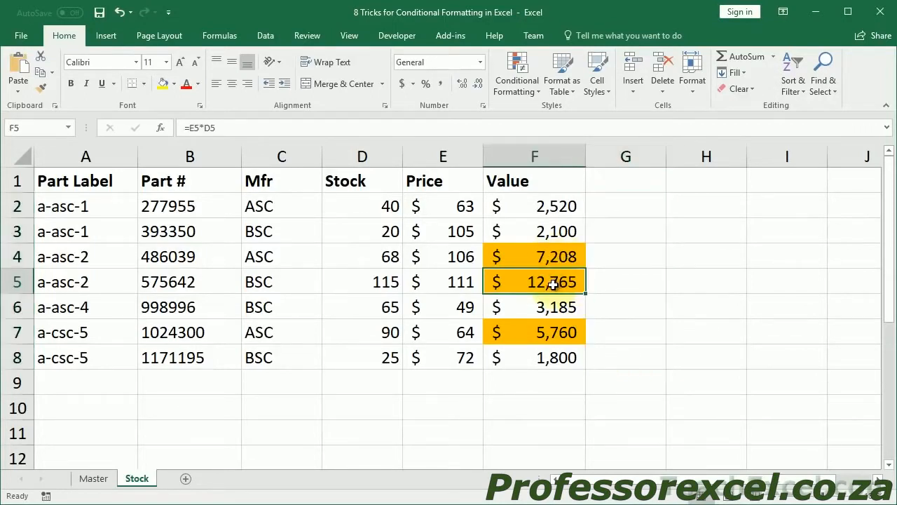
pyautogui.click(546, 306)
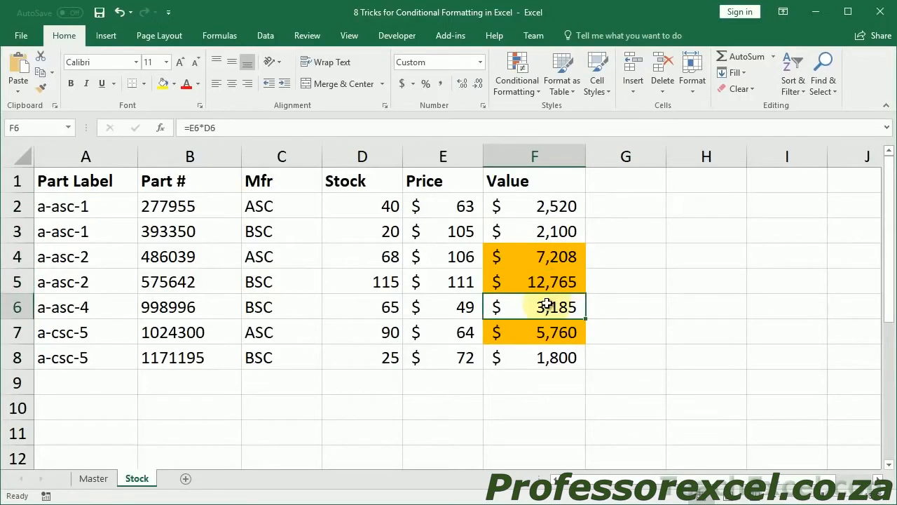
pyautogui.click(541, 334)
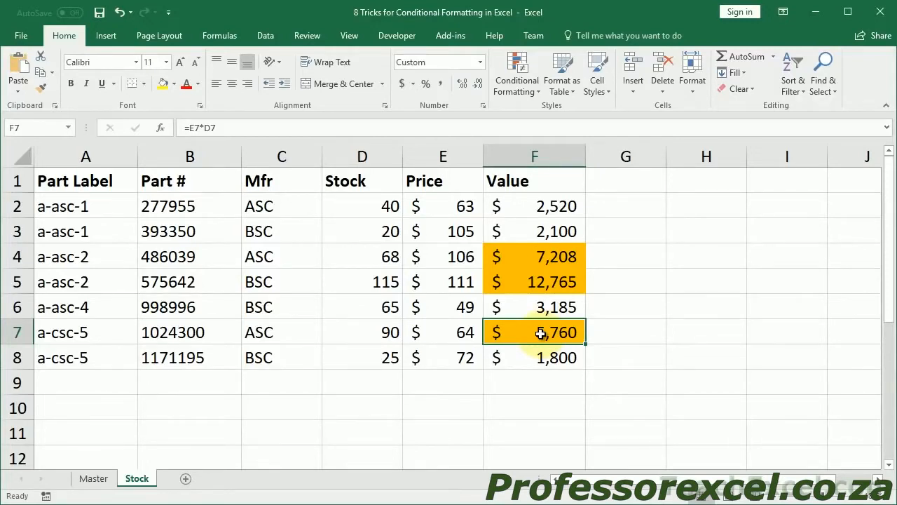
pyautogui.click(206, 408)
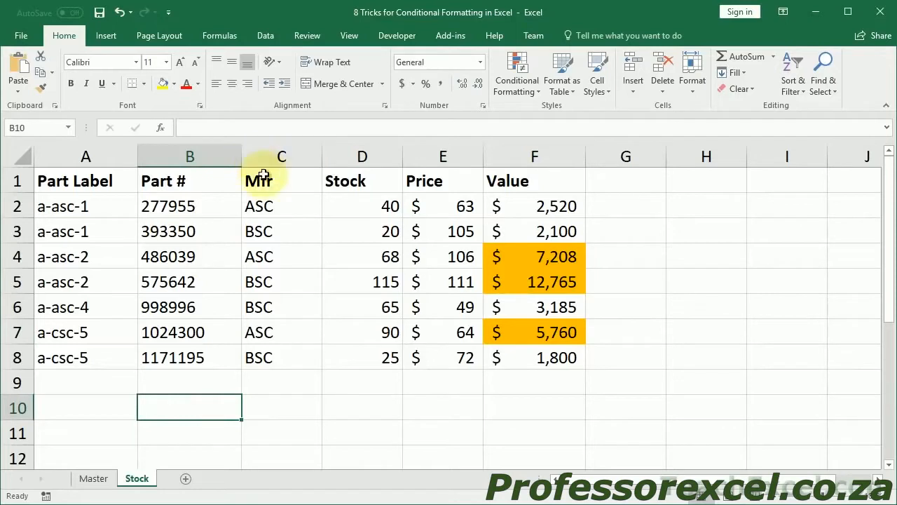
pyautogui.click(259, 207)
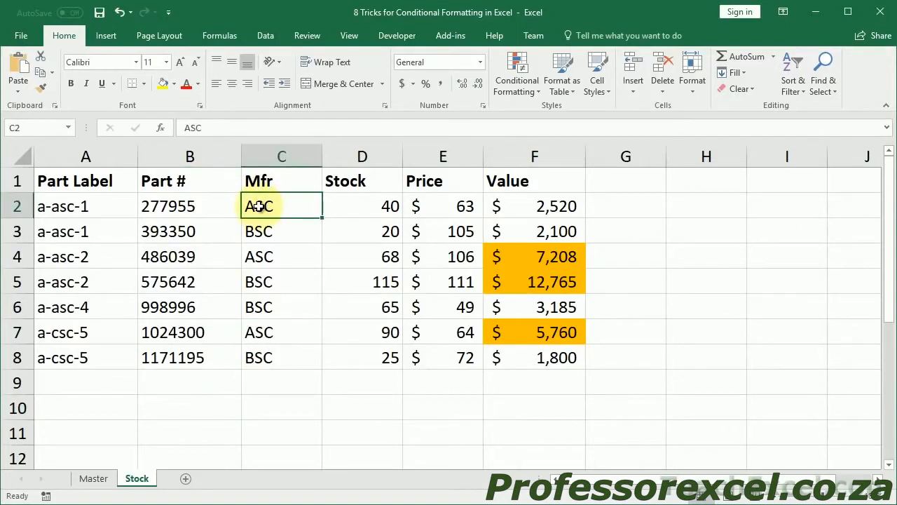
pyautogui.click(362, 208)
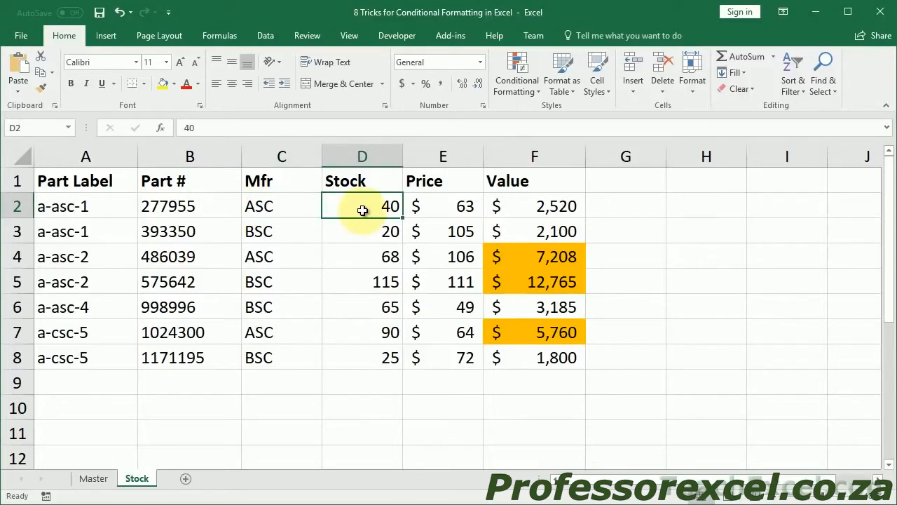
# - Begin an AND formula in B10 whose first condition tests the manufacturer, C2="ASC"
pyautogui.click(154, 410)
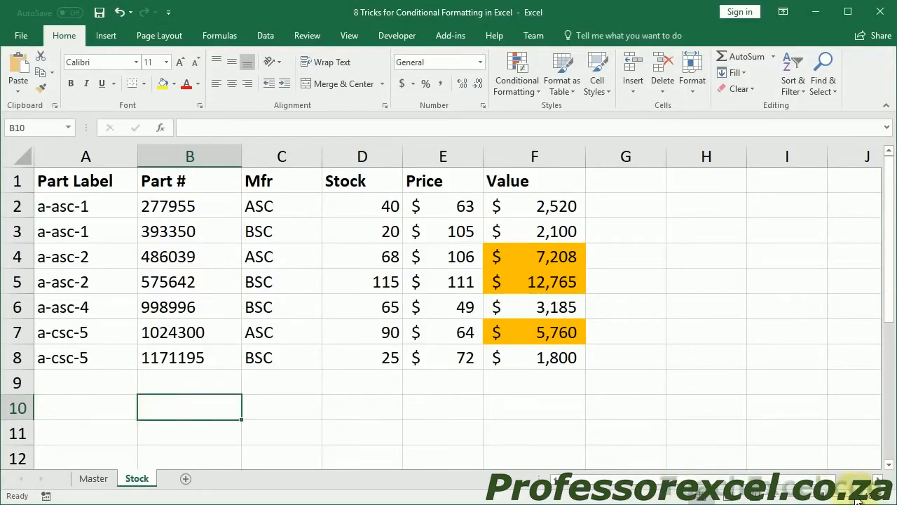
pyautogui.click(854, 499)
pyautogui.click(854, 500)
pyautogui.write('=')
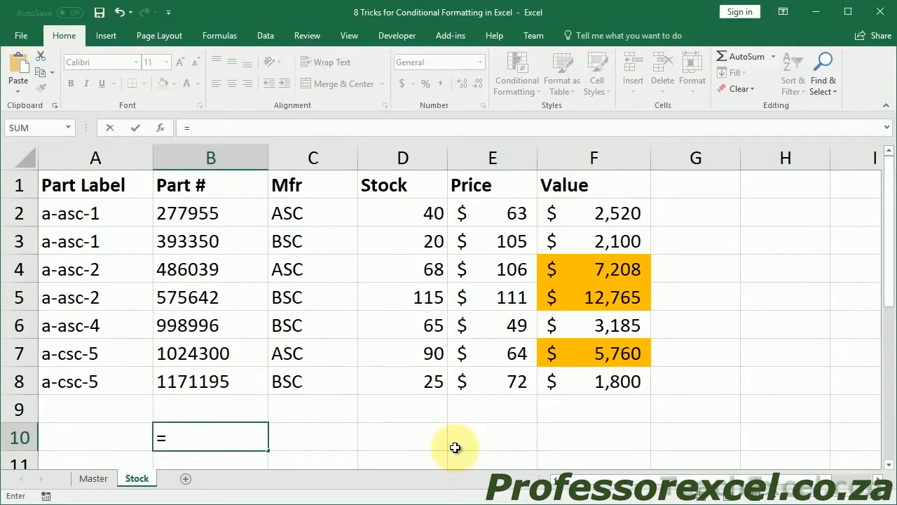
pyautogui.write('and')
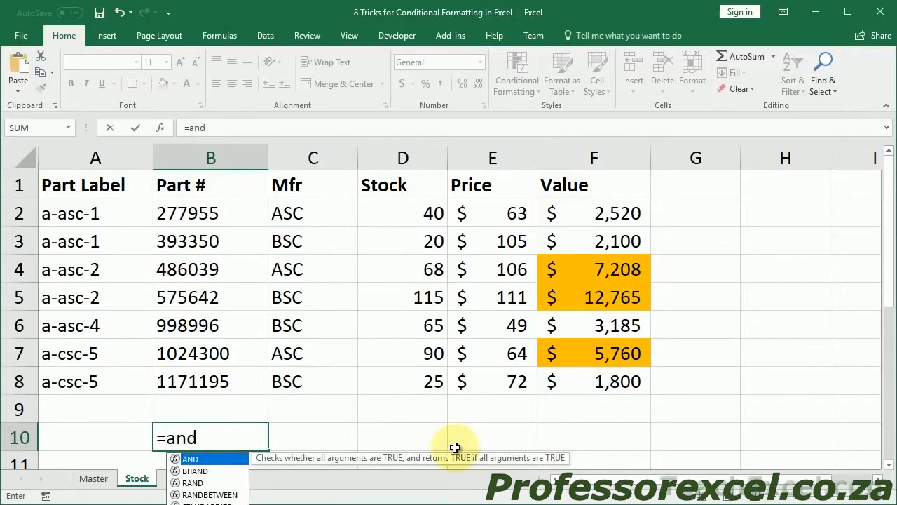
pyautogui.write('(')
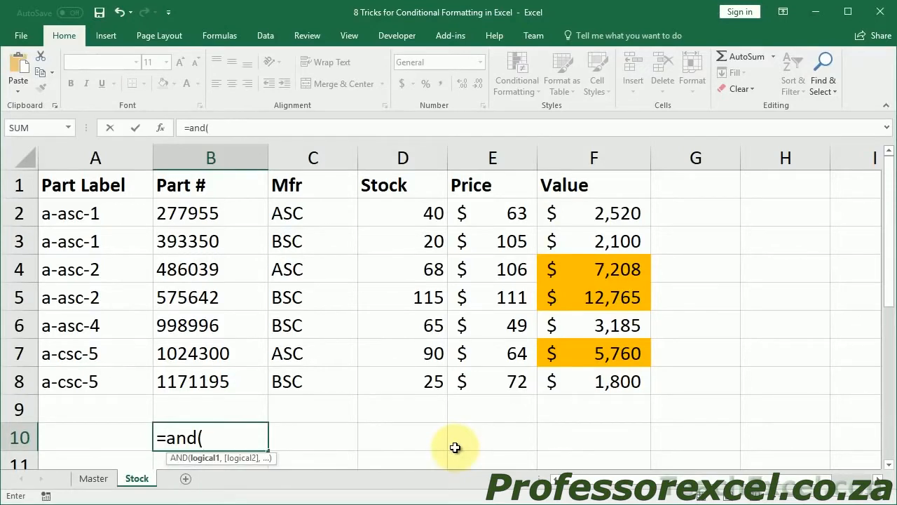
pyautogui.click(281, 211)
pyautogui.write("'")
pyautogui.press('BackSpace')
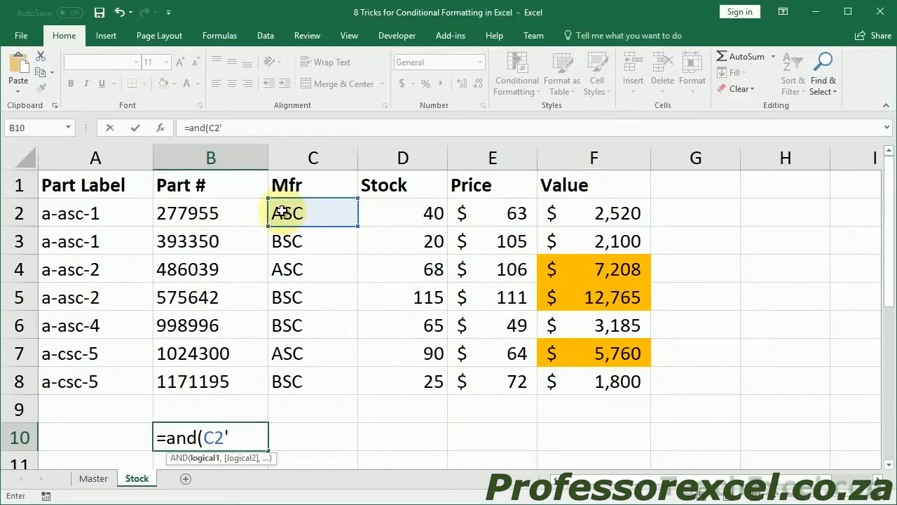
pyautogui.write('="ASC",')
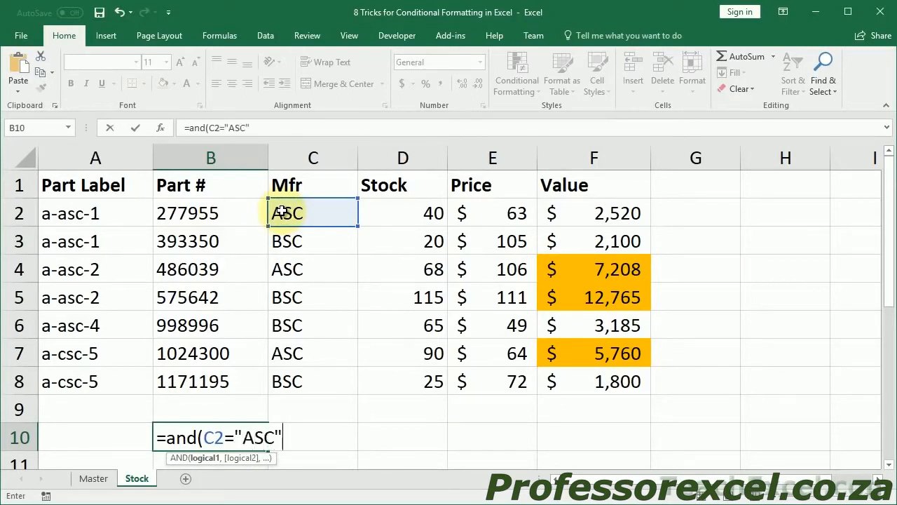
# - Add the stock condition D2<50 to the AND formula in B10 and enter it
pyautogui.click(377, 213)
pyautogui.write('<50')
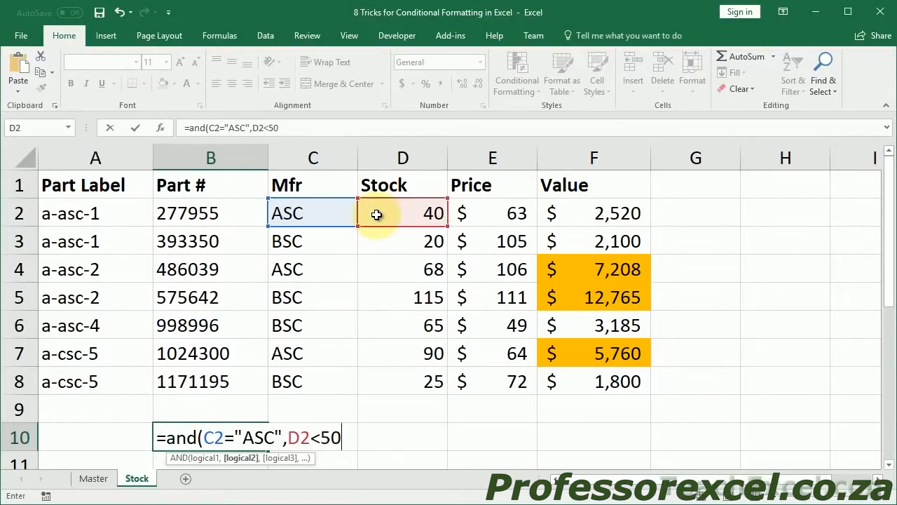
pyautogui.write(')')
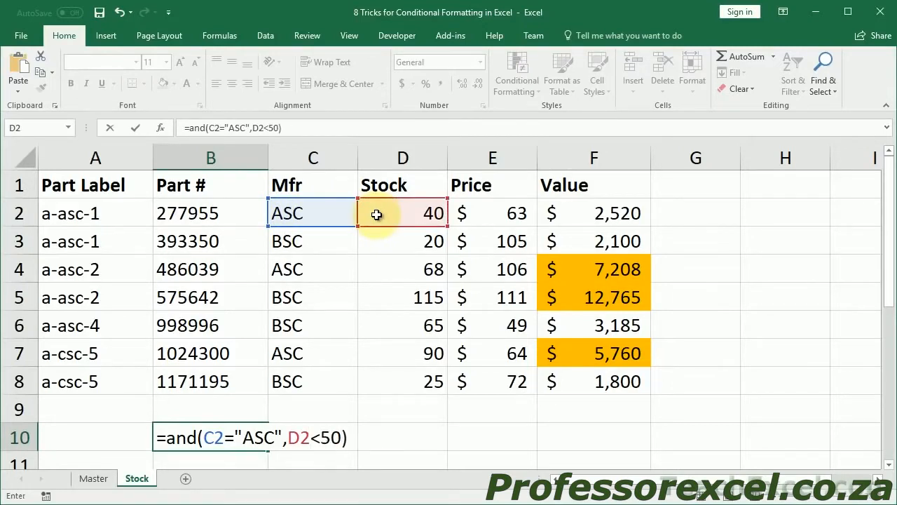
pyautogui.hotkey('ctrl', 'Return')
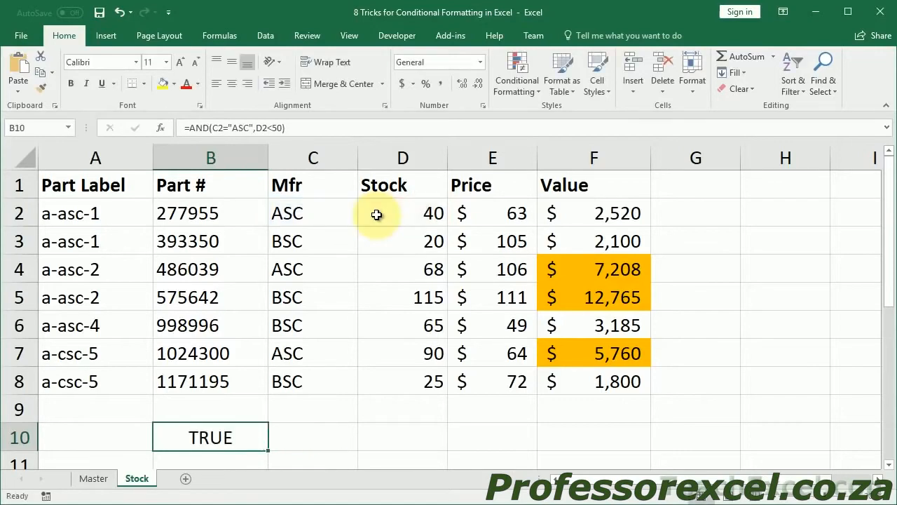
# - Copy the text of B10's formula, enter it as =AND(C2="ASC",D2<50) in G2, and fill it down to G8
pyautogui.doubleClick(178, 427)
pyautogui.press('Escape')
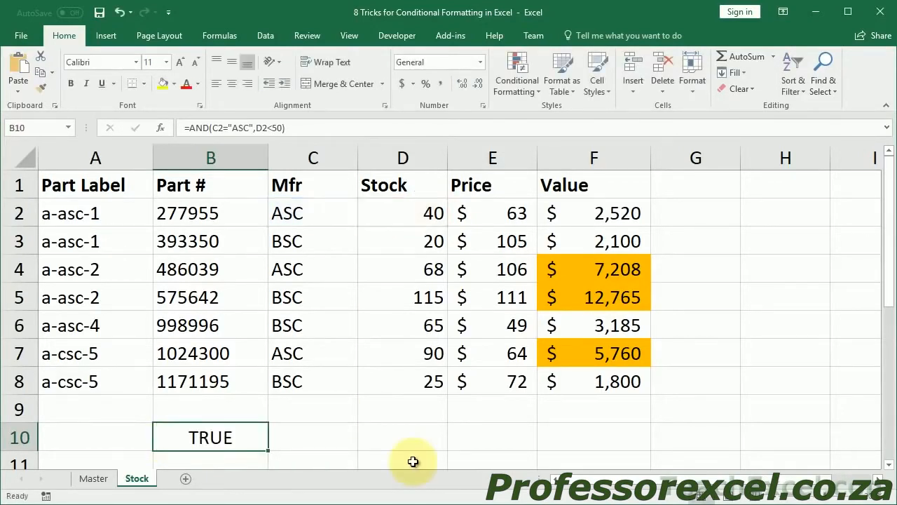
pyautogui.click(701, 210)
pyautogui.doubleClick(697, 210)
pyautogui.write('=AND(C2="ASC",D2<50)')
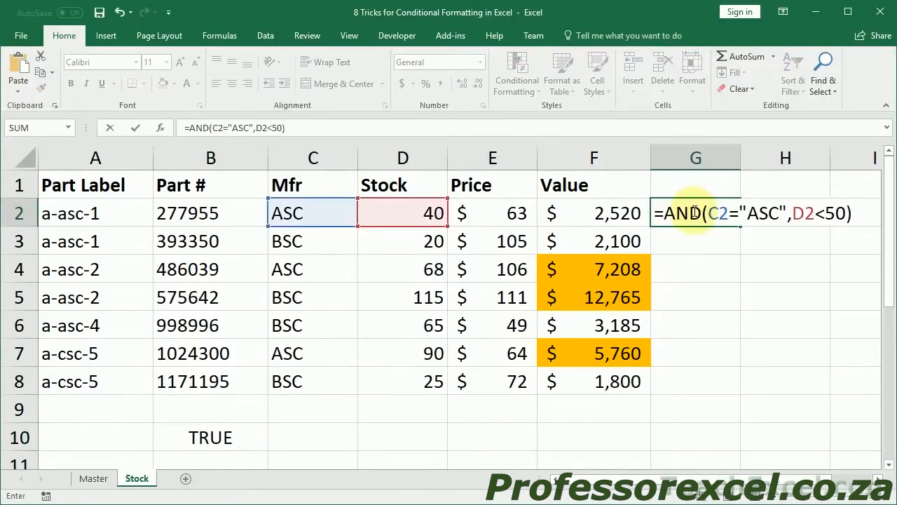
pyautogui.hotkey('ctrl', 'Return')
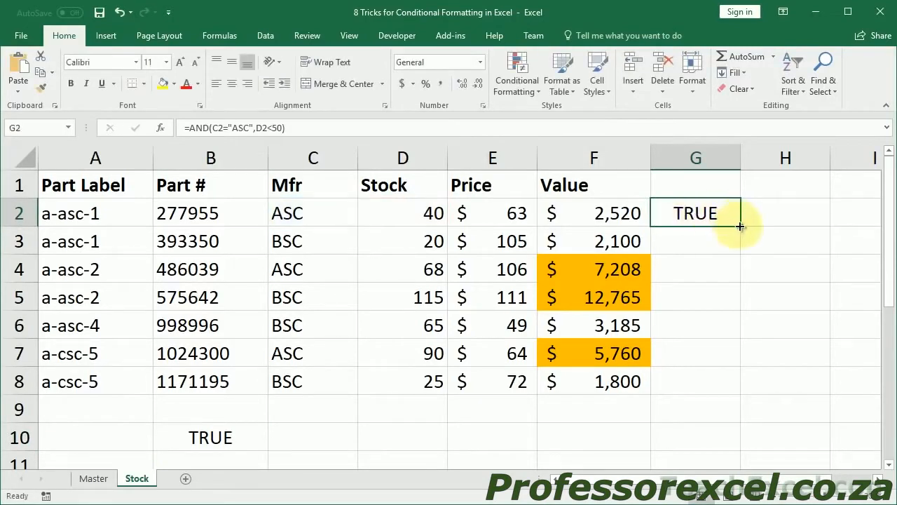
pyautogui.doubleClick(739, 226)
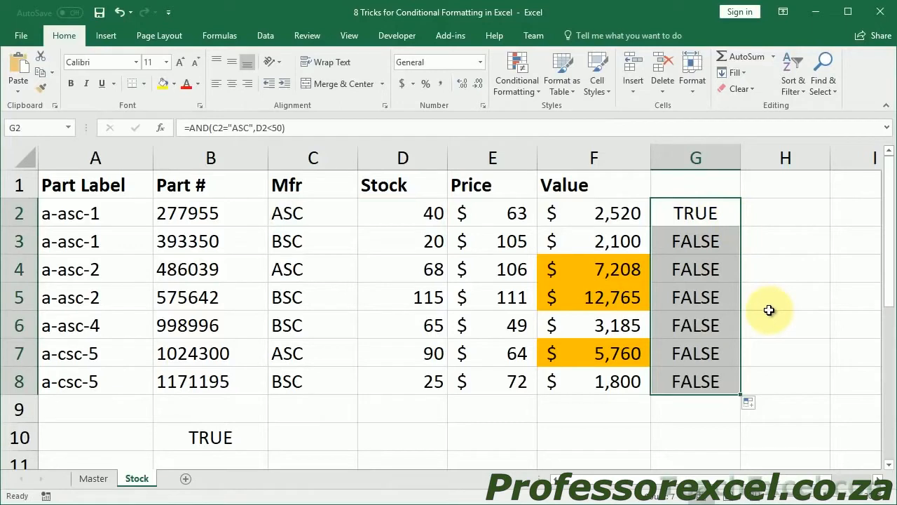
pyautogui.click(695, 215)
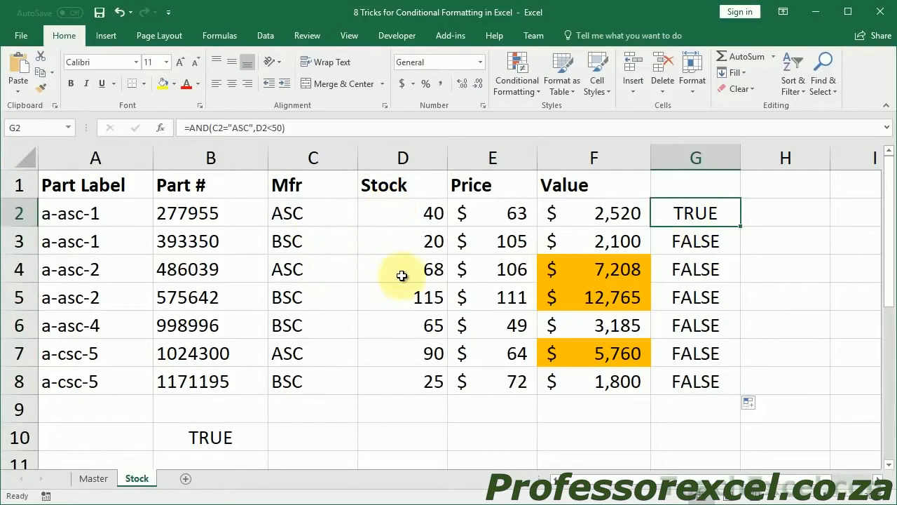
# - Set the Stock quantity in D7 to 45
pyautogui.doubleClick(433, 352)
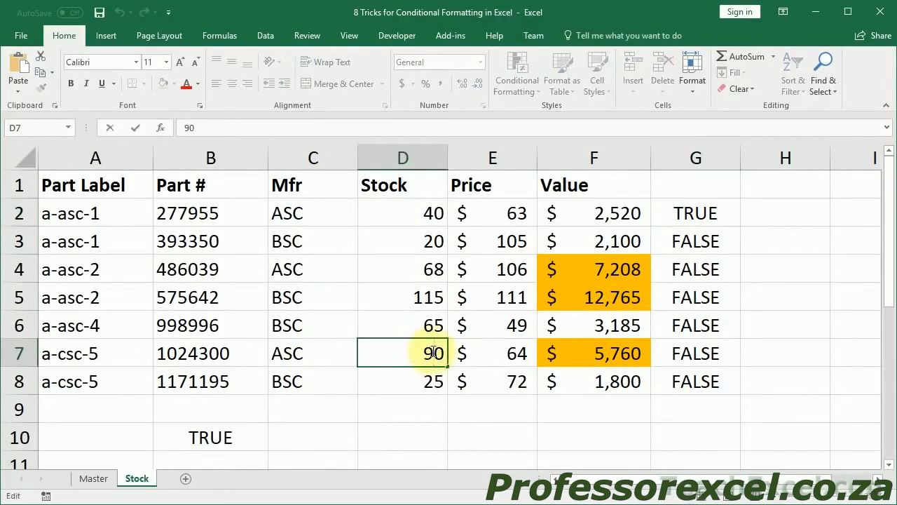
pyautogui.press('BackSpace')
pyautogui.write('45')
pyautogui.press('Return')
pyautogui.click(432, 352)
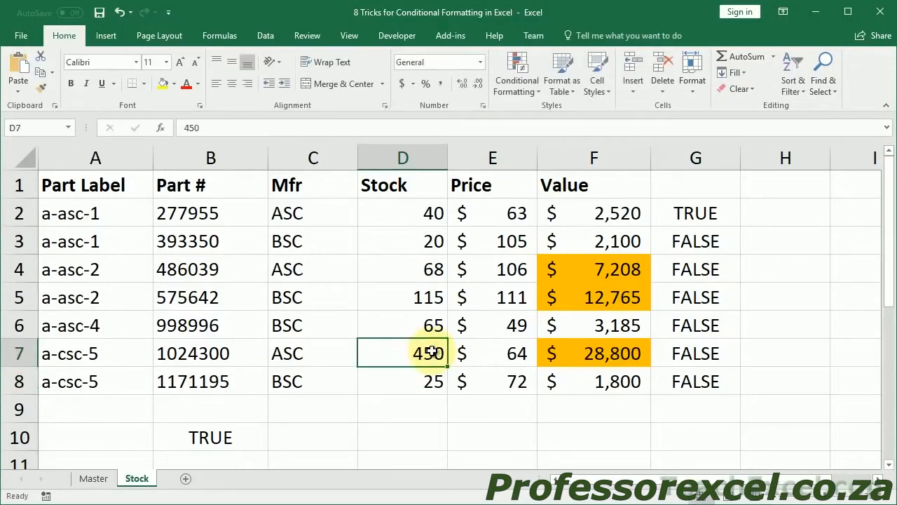
pyautogui.write('45')
pyautogui.press('Return')
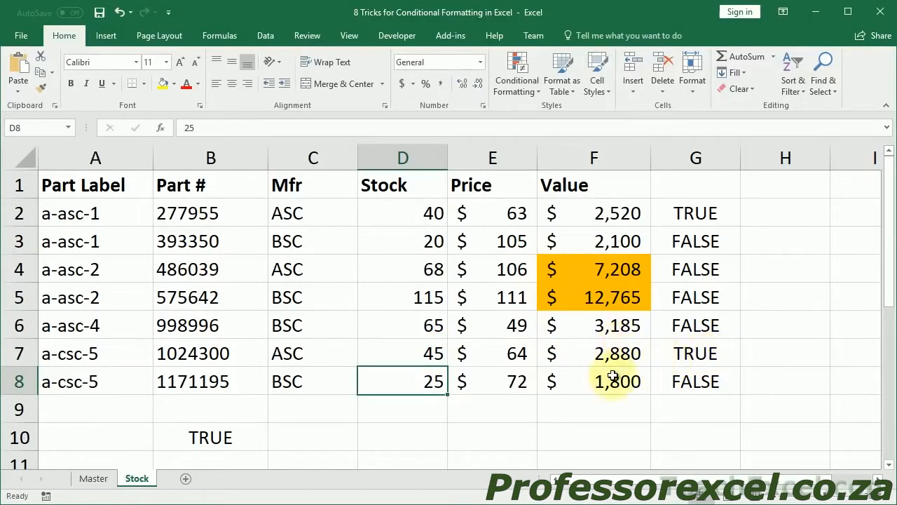
pyautogui.click(602, 350)
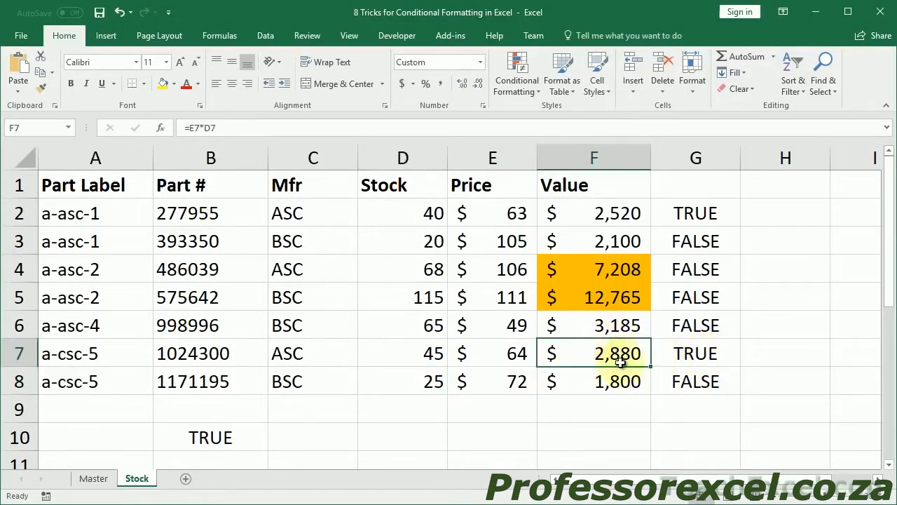
# - Copy the full text of the =AND(C2="ASC",D2<50) formula in G2 and leave the cell unchanged
pyautogui.click(703, 207)
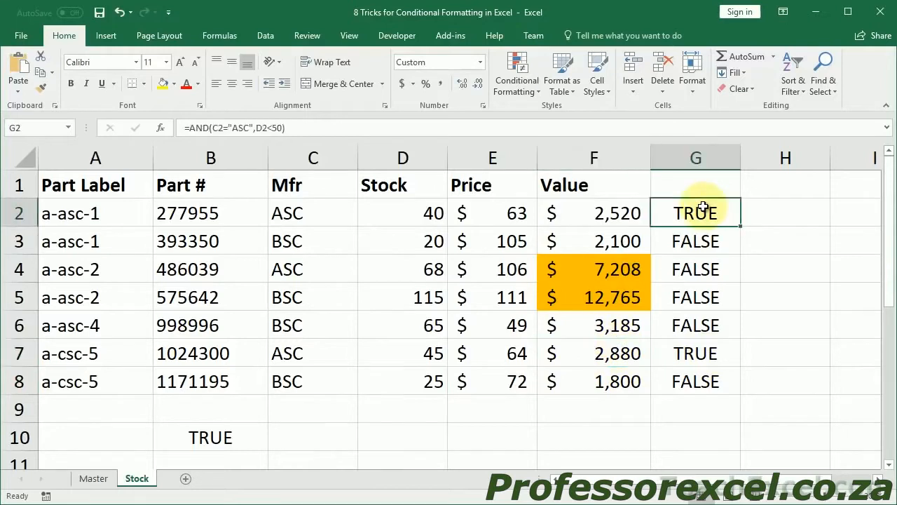
pyautogui.doubleClick(697, 208)
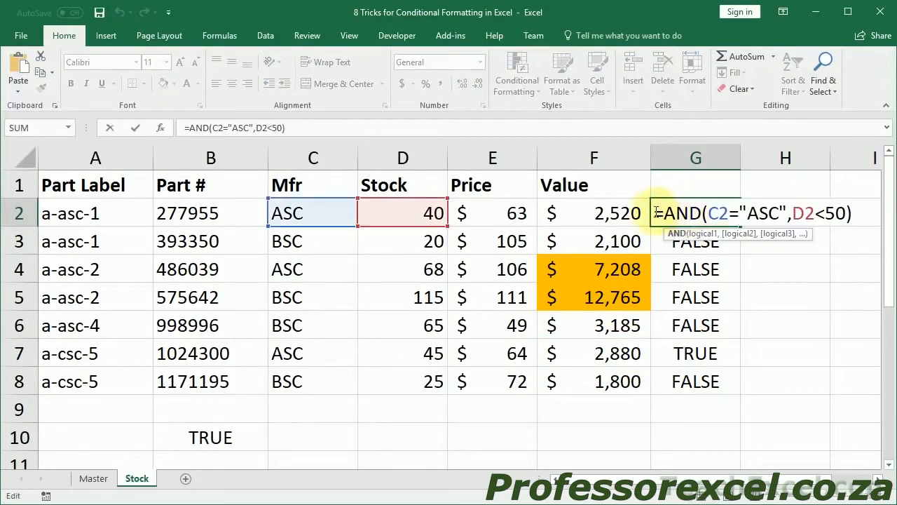
pyautogui.moveTo(658, 212); pyautogui.dragTo(873, 224)
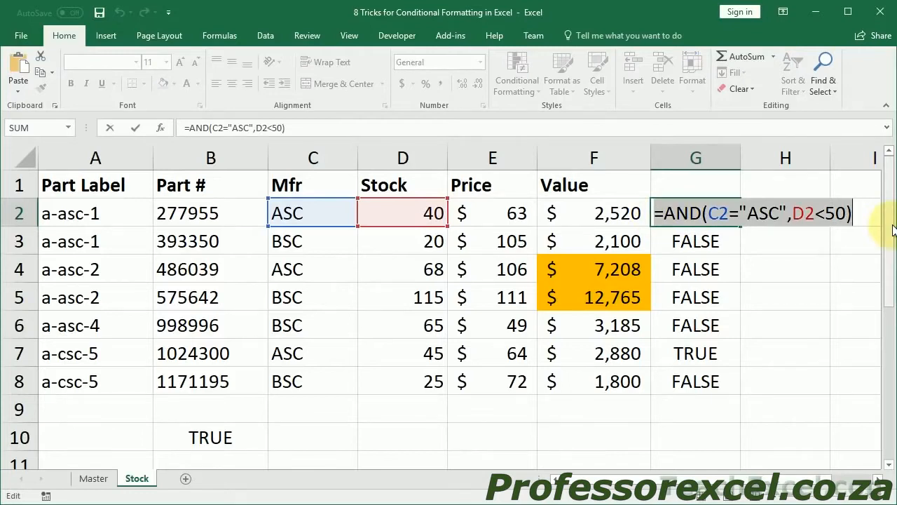
pyautogui.press('Escape')
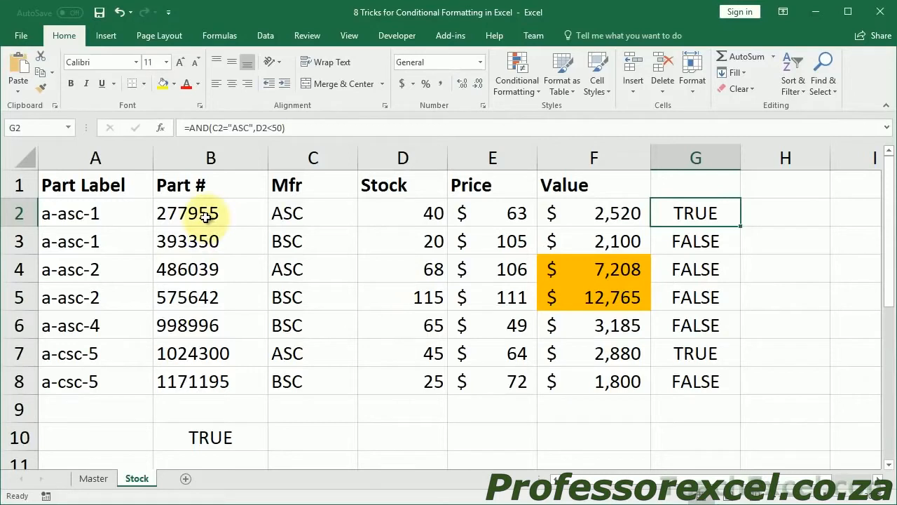
# - Start a formula-based conditional formatting rule for the Stock values D2:D8 with the formula =AND(C2="ASC",D2<50)
pyautogui.moveTo(397, 210); pyautogui.dragTo(390, 377)
pyautogui.click(511, 92)
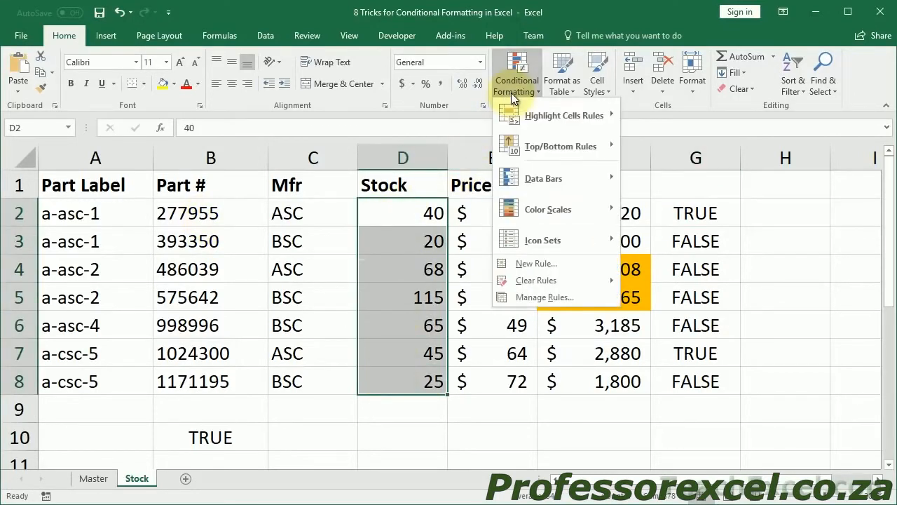
pyautogui.click(532, 262)
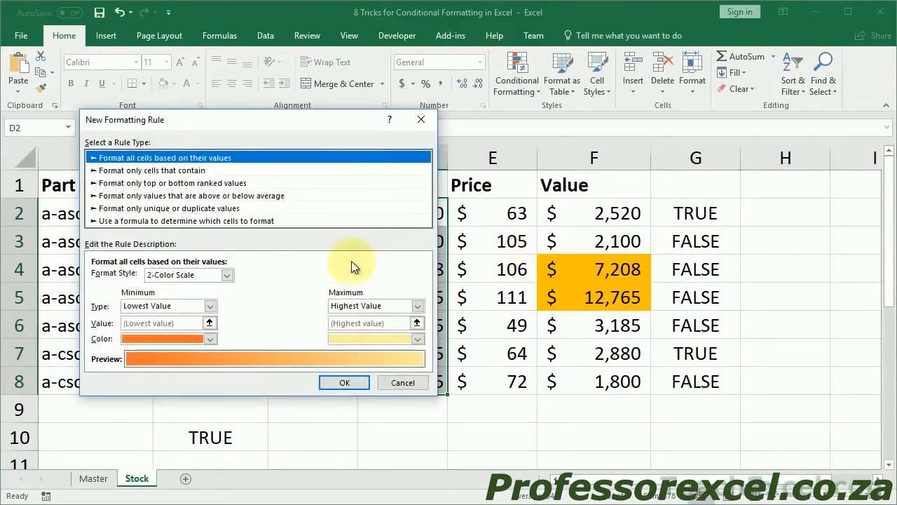
pyautogui.click(188, 221)
pyautogui.click(158, 281)
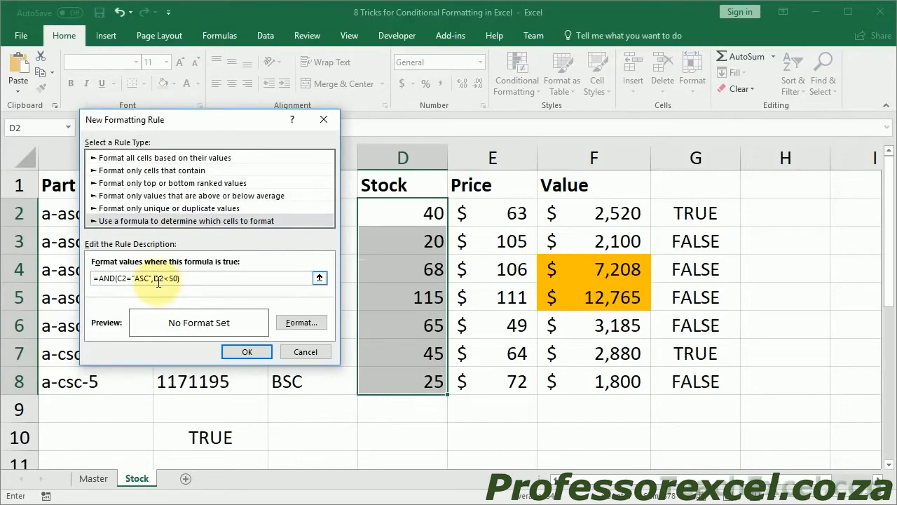
# - Give the new rule a red background fill and apply it to the Stock values
pyautogui.click(285, 322)
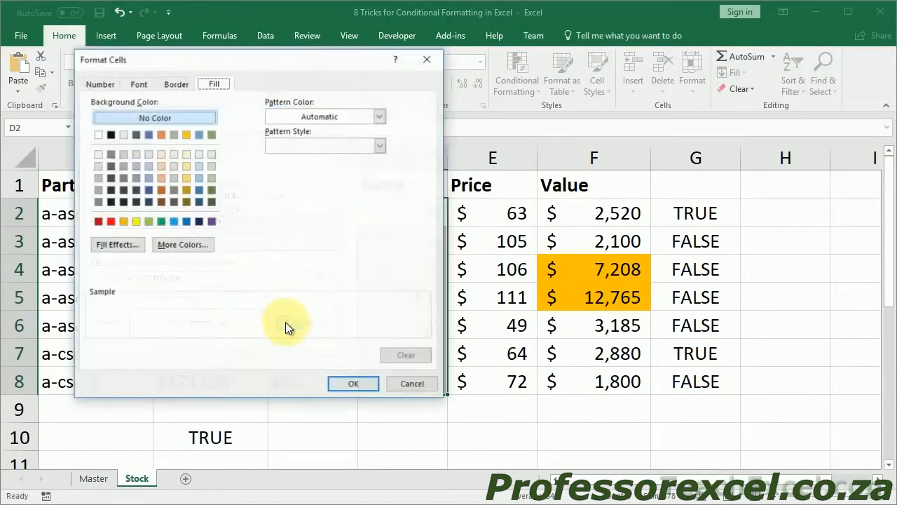
pyautogui.click(111, 222)
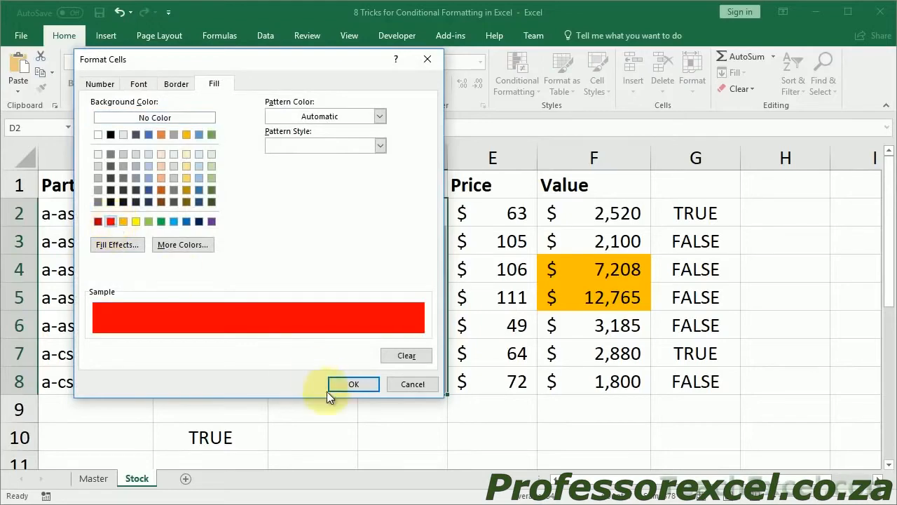
pyautogui.click(345, 387)
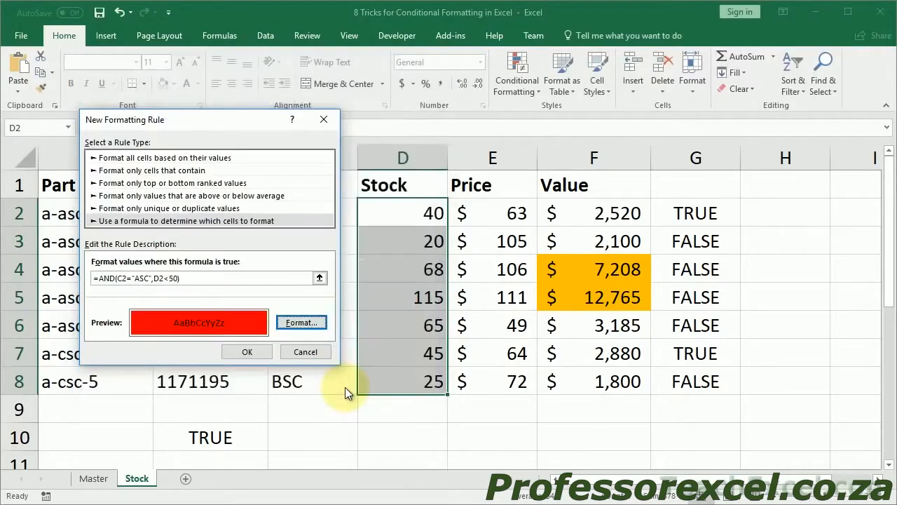
pyautogui.click(234, 352)
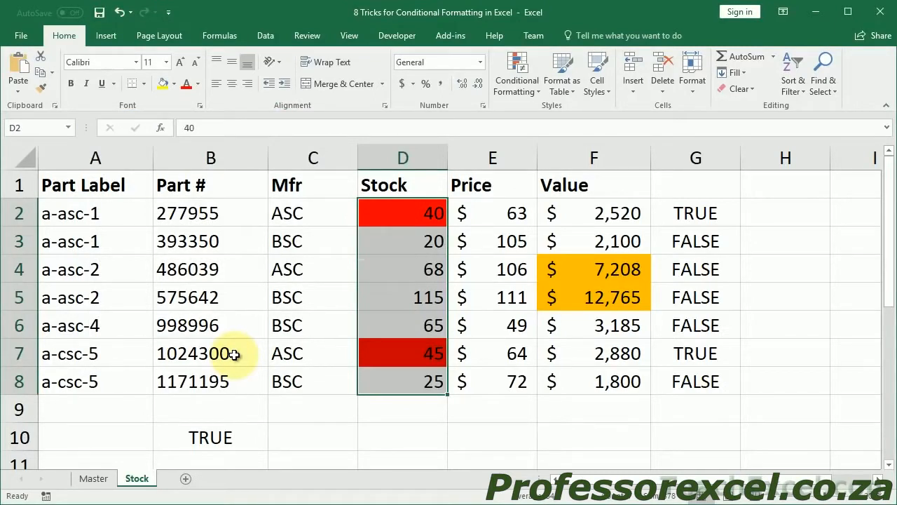
# - Replace the "ASC" text in G2's AND formula with a reference to cell H1
pyautogui.doubleClick(698, 215)
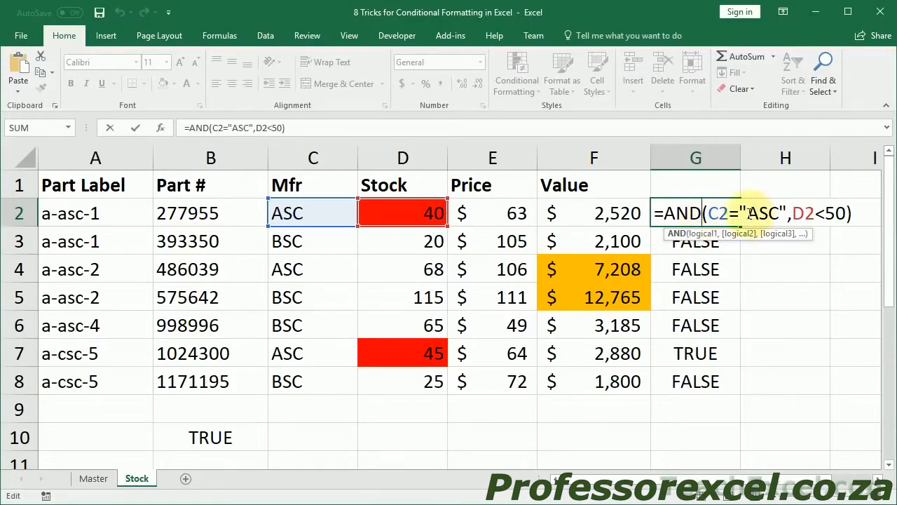
pyautogui.moveTo(759, 213); pyautogui.dragTo(781, 213)
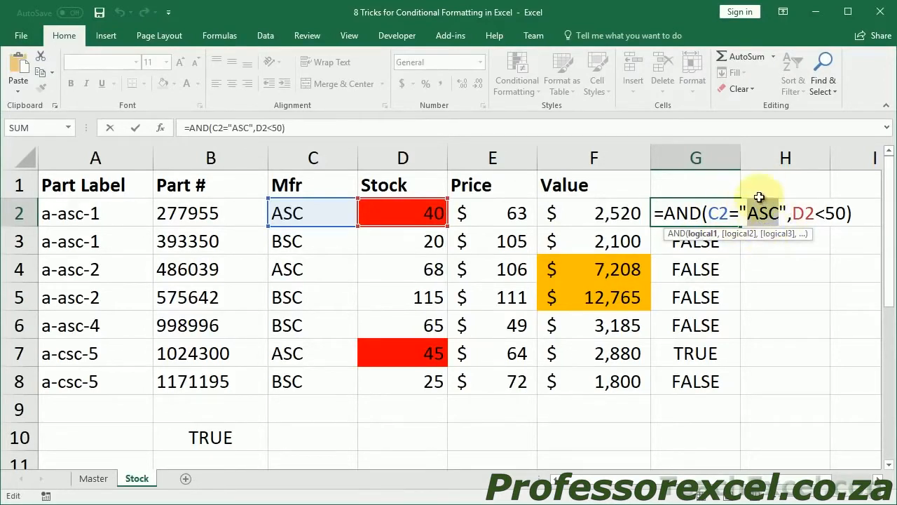
pyautogui.click(786, 212)
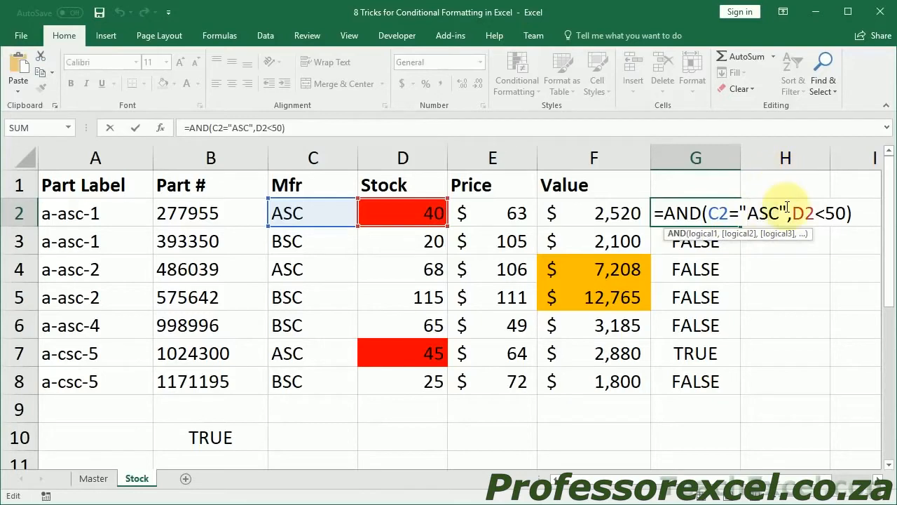
pyautogui.press('BackSpace')
pyautogui.press('BackSpace')
pyautogui.press('BackSpace')
pyautogui.press('BackSpace')
pyautogui.press('BackSpace')
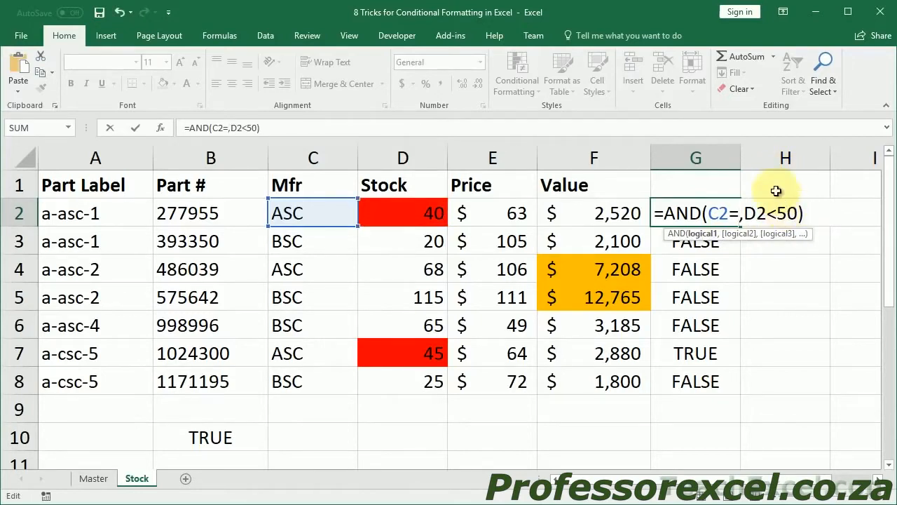
pyautogui.click(780, 176)
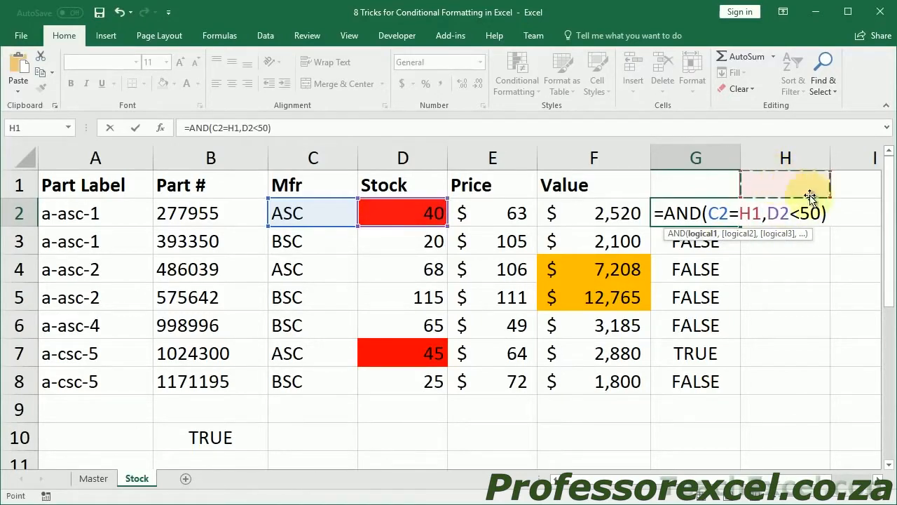
# - Make the H1 reference absolute in G2, giving =AND(C2=$H$1,D2<50), and fill the formula down to G8
pyautogui.doubleClick(752, 210)
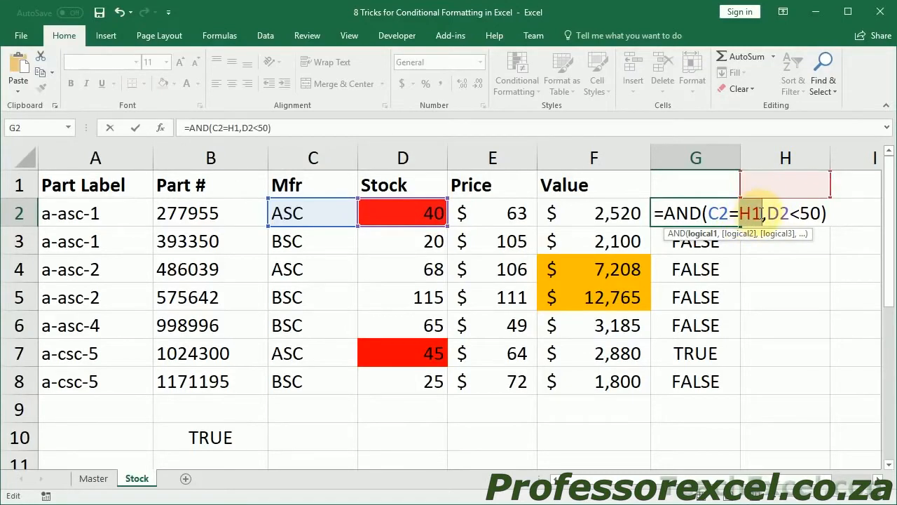
pyautogui.press('F4')
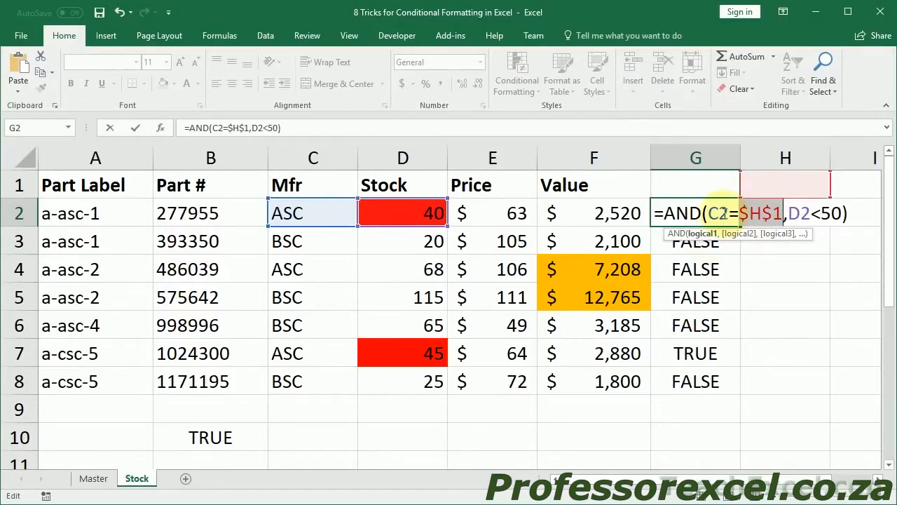
pyautogui.hotkey('ctrl', 'Return')
pyautogui.doubleClick(743, 226)
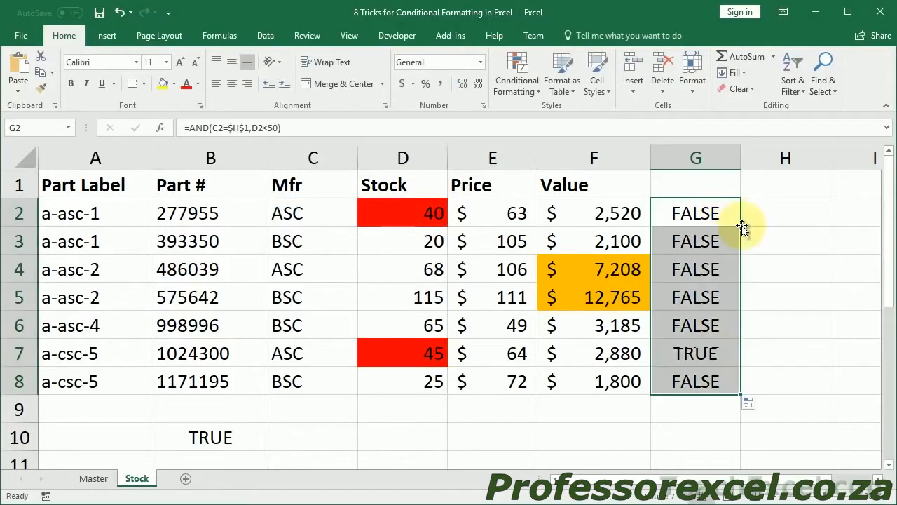
# - Enter ASC in H1 as the manufacturer criterion
pyautogui.click(773, 192)
pyautogui.write('ASC')
pyautogui.hotkey('ctrl', 'Return')
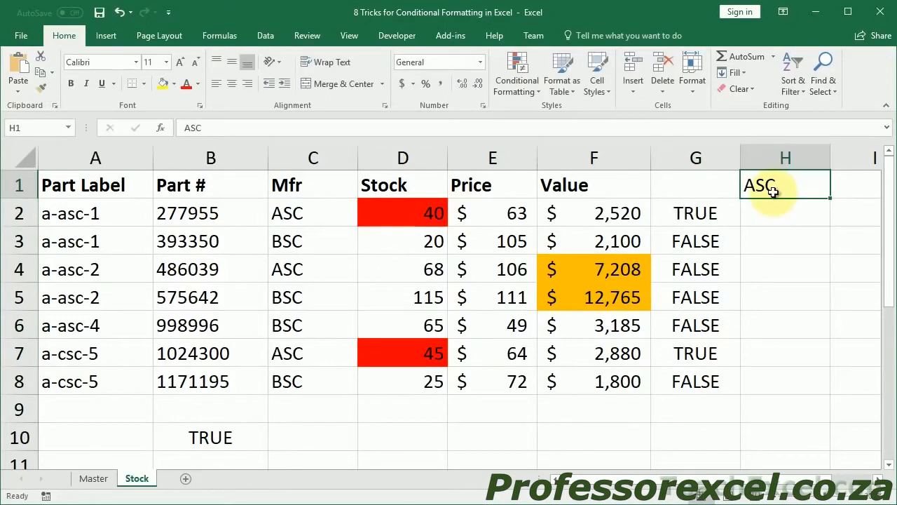
# - Inspect the cell references in the AND formulas of G2, G3 and G4 without changing them
pyautogui.doubleClick(703, 213)
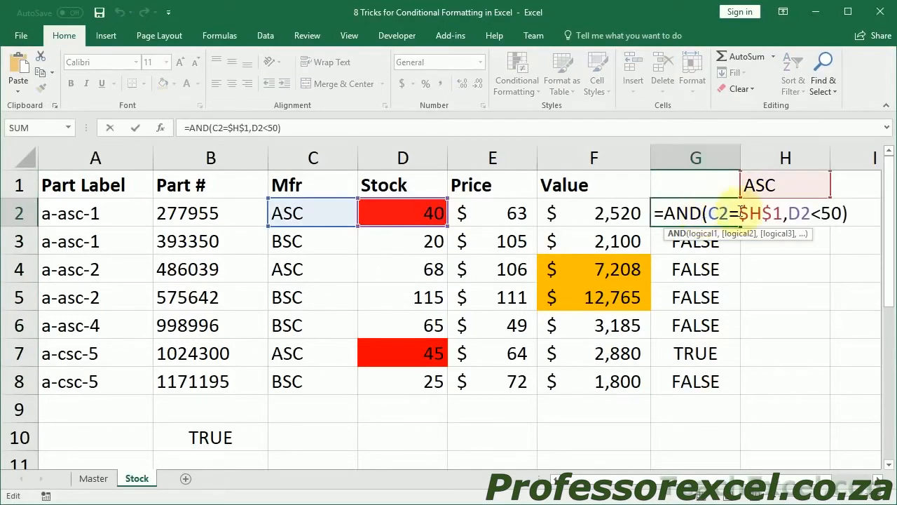
pyautogui.hotkey('ctrl', 'Return')
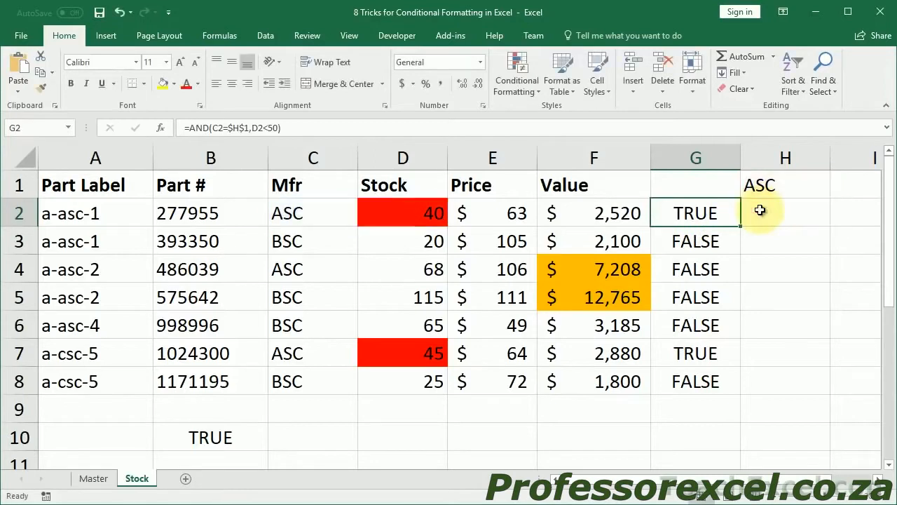
pyautogui.doubleClick(689, 243)
pyautogui.hotkey('ctrl', 'Return')
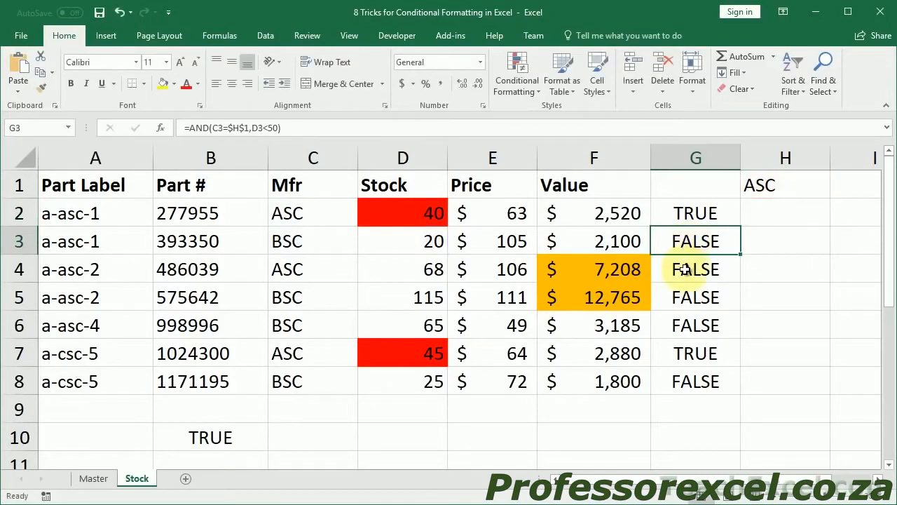
pyautogui.doubleClick(689, 269)
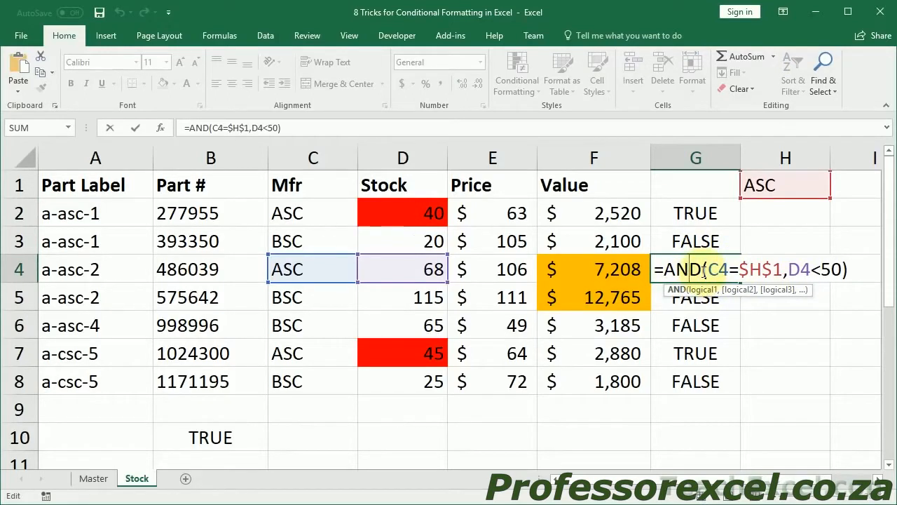
pyautogui.press('Escape')
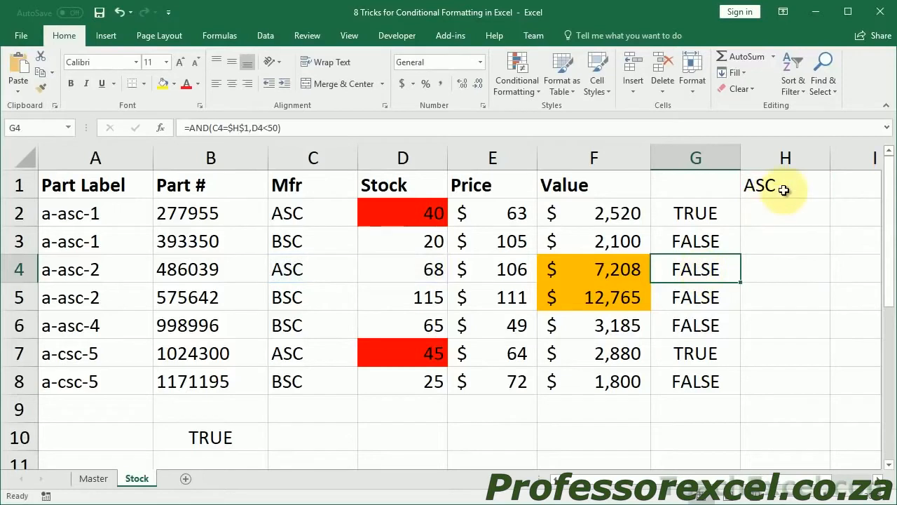
# - Clear the manufacturer criterion from H1
pyautogui.click(809, 181)
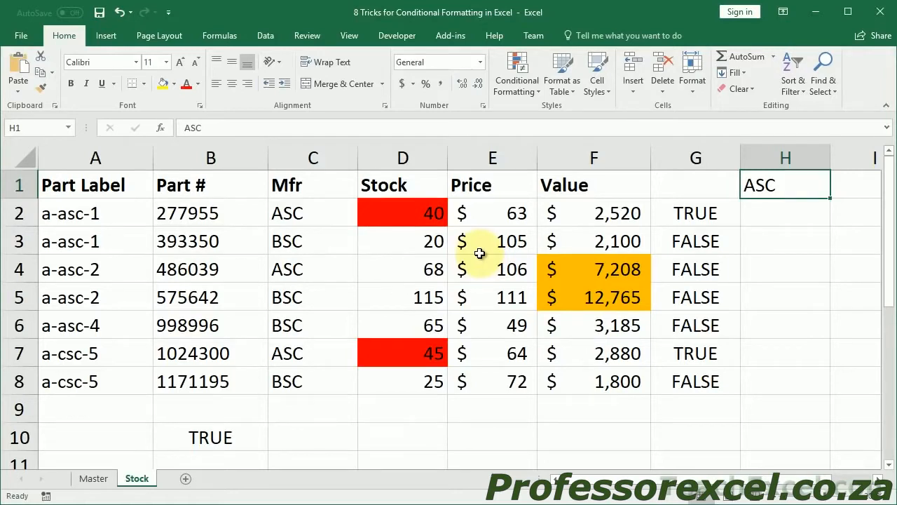
pyautogui.press('Delete')
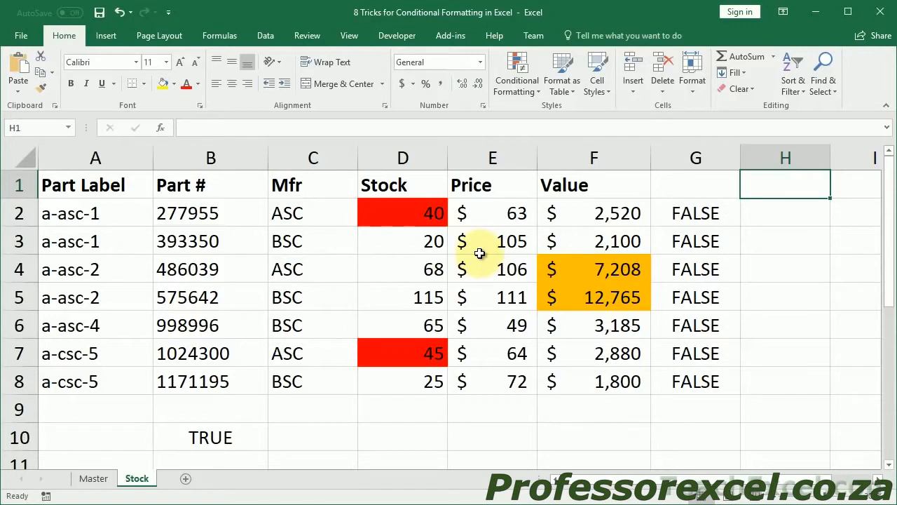
# - Replace the $H$1 reference in G2 with "ASC", giving =AND(C2="ASC",D2<50), and fill it down to G8
pyautogui.press('Down')
pyautogui.press('Left')
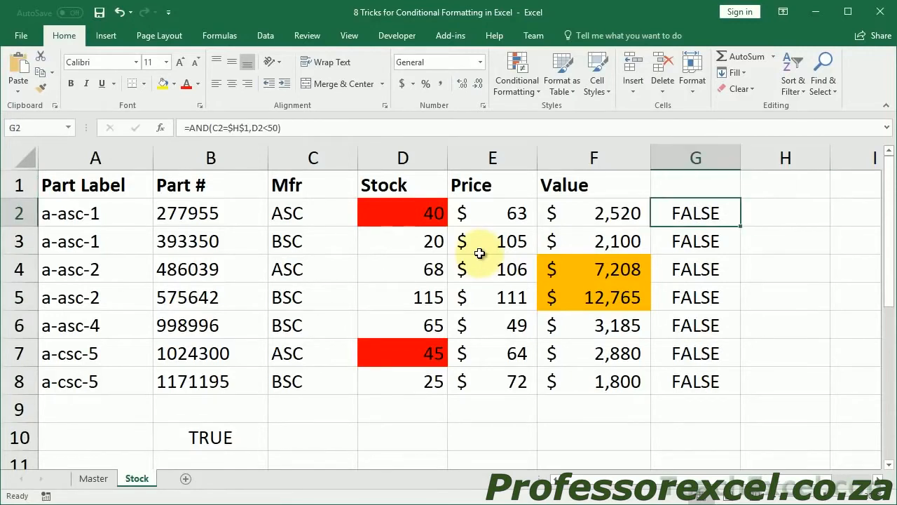
pyautogui.doubleClick(715, 212)
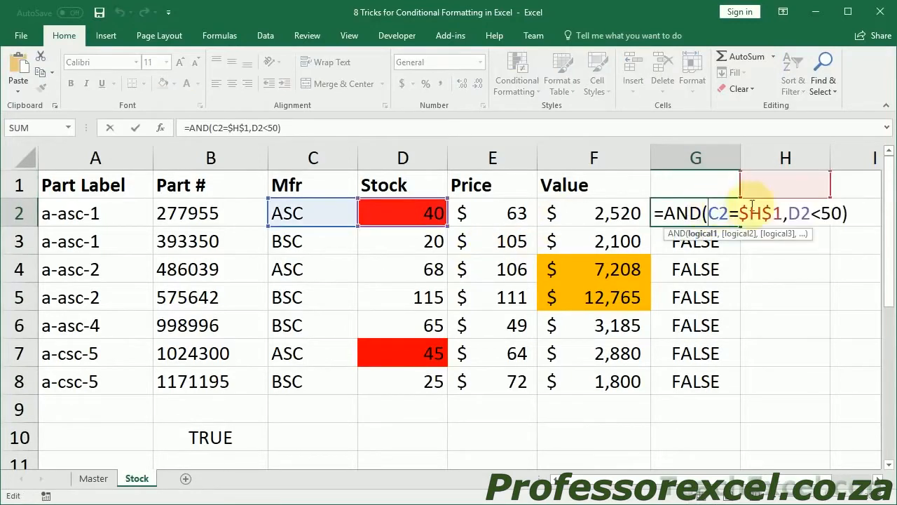
pyautogui.click(784, 212)
pyautogui.press('BackSpace')
pyautogui.press('BackSpace')
pyautogui.press('BackSpace')
pyautogui.press('BackSpace')
pyautogui.write('"ASC"')
pyautogui.hotkey('ctrl', 'Return')
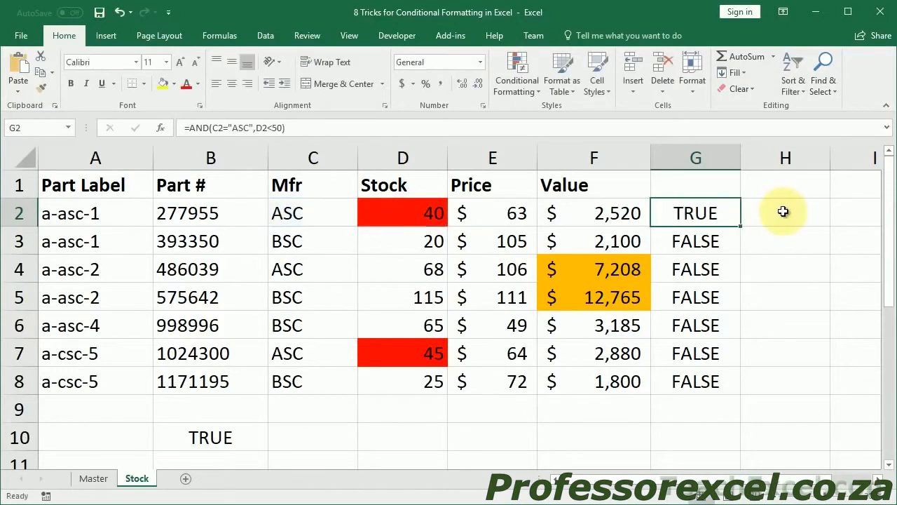
pyautogui.doubleClick(740, 226)
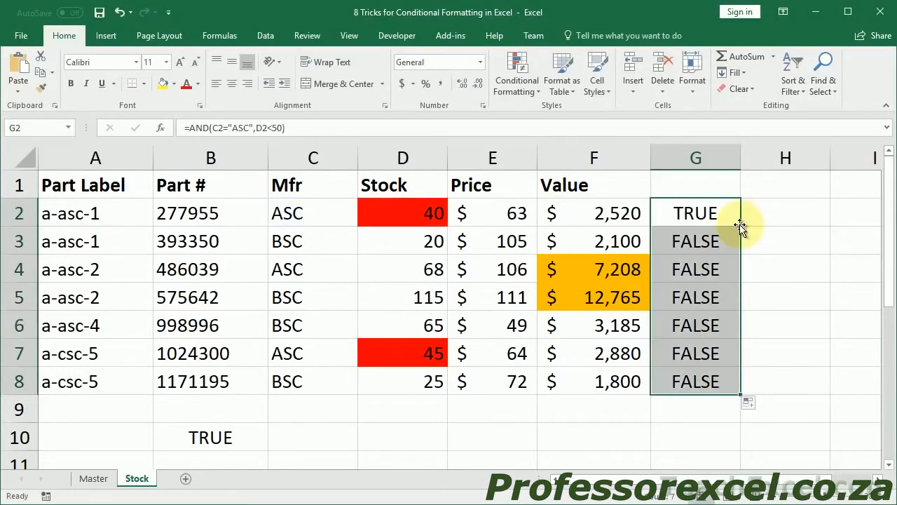
# - Review the references in B10's AND formula and leave the cell unchanged
pyautogui.click(226, 430)
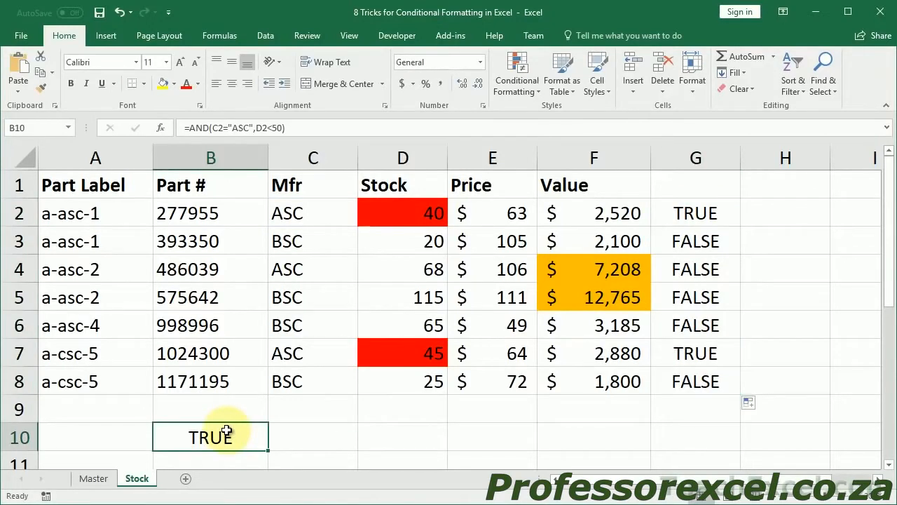
pyautogui.doubleClick(227, 431)
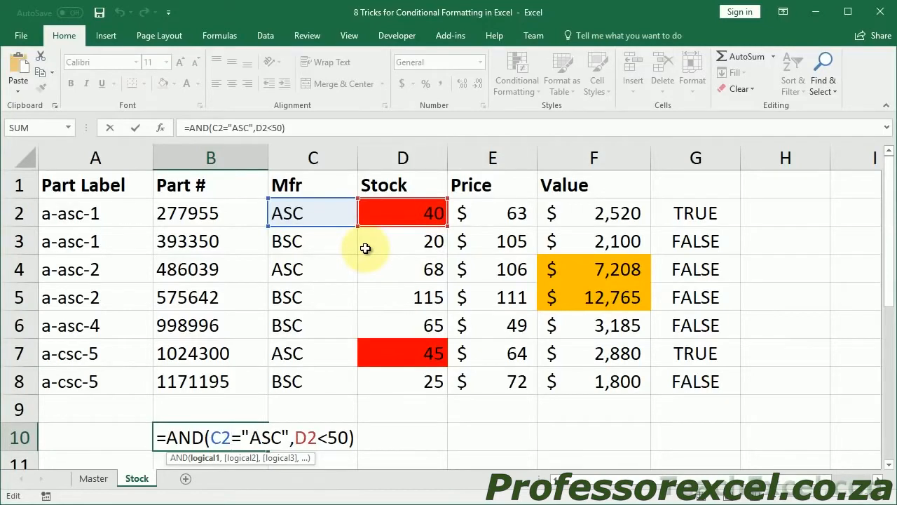
pyautogui.hotkey('ctrl', 'Return')
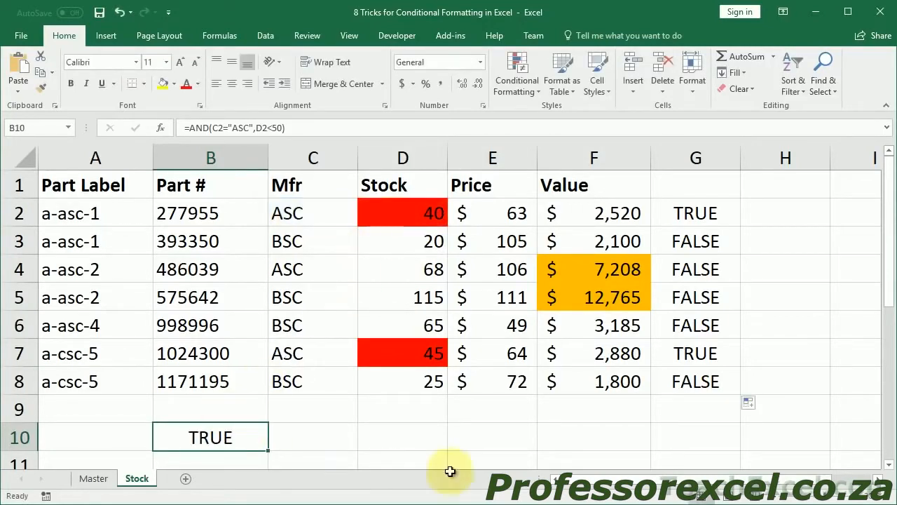
pyautogui.click(322, 439)
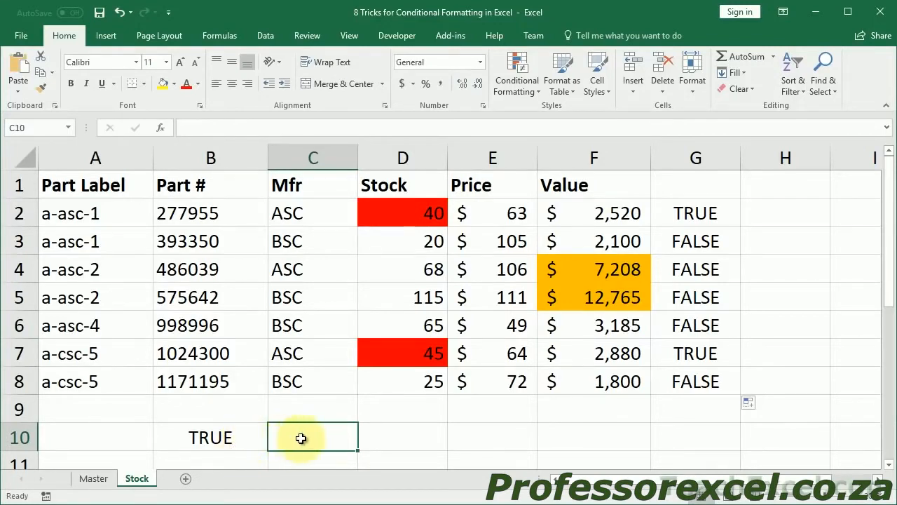
pyautogui.write('=')
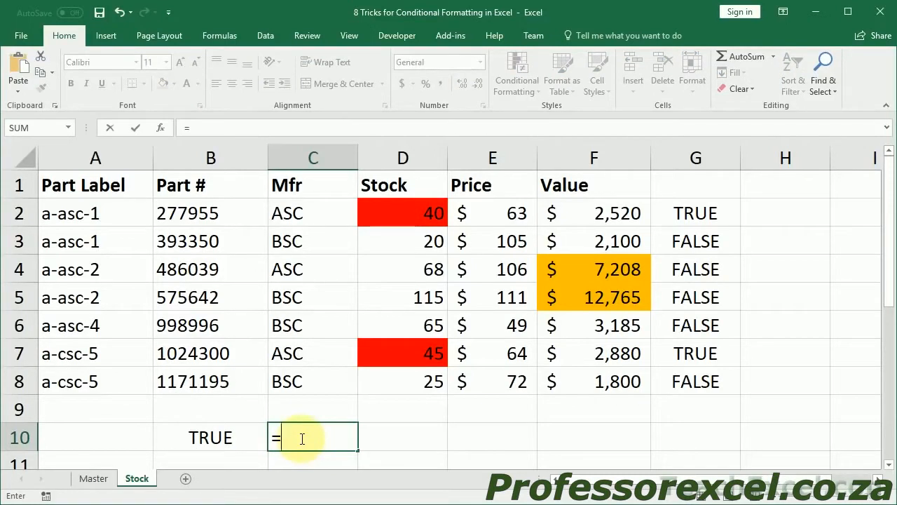
pyautogui.write('if')
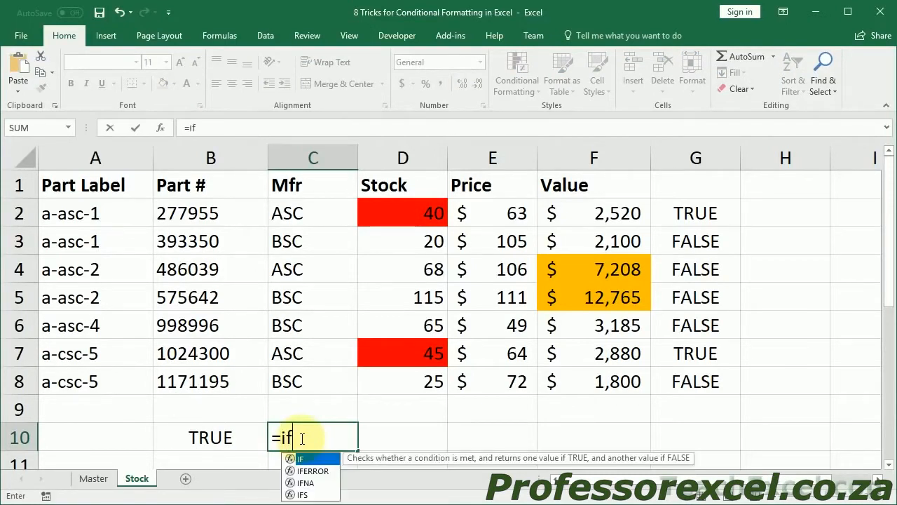
pyautogui.press('Tab')
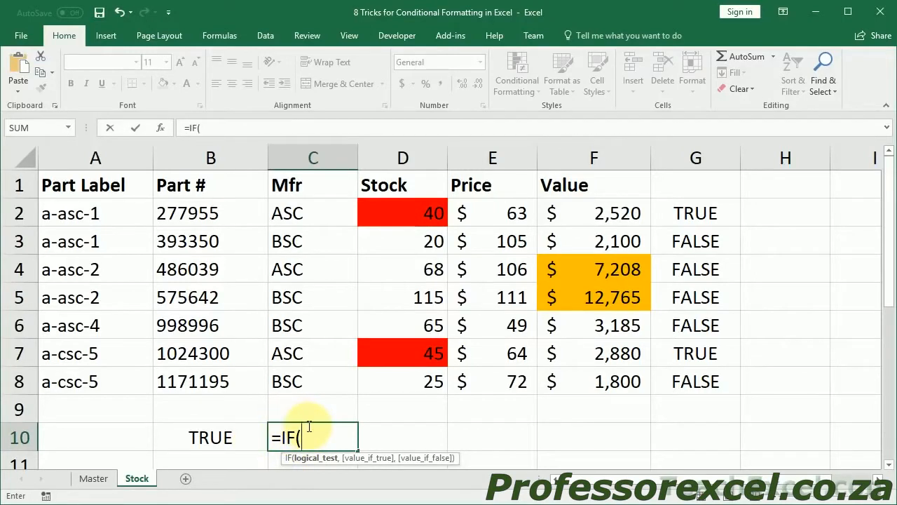
pyautogui.write('and')
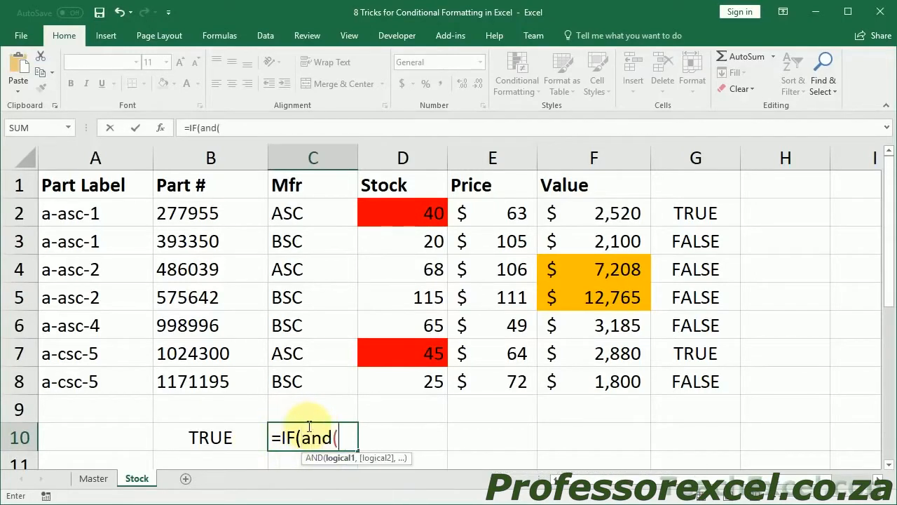
pyautogui.press('Escape')
# - Copy B10's AND expression without the equals sign and begin C10's formula with it as =IF(AND(C2="ASC",D2<50),TRUE,
pyautogui.doubleClick(217, 436)
pyautogui.moveTo(164, 436); pyautogui.dragTo(382, 438)
pyautogui.hotkey('ctrl', 'c')
pyautogui.press('Escape')
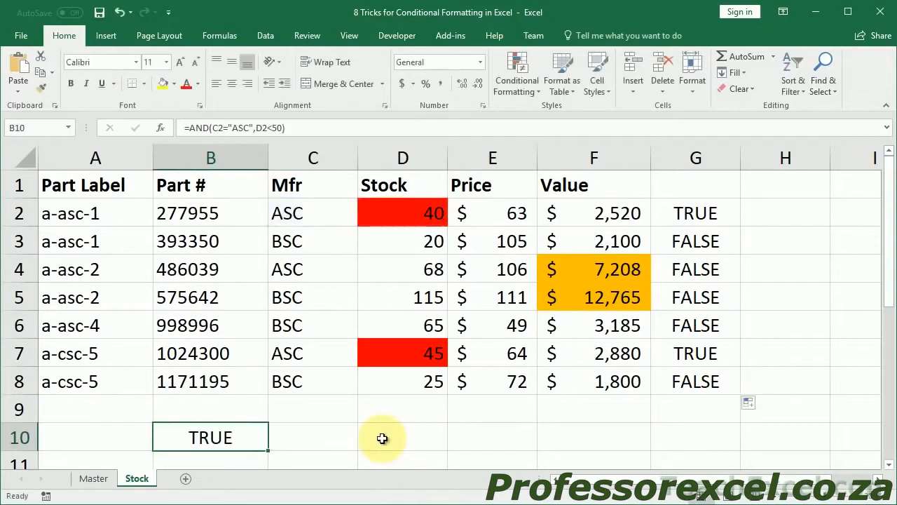
pyautogui.click(320, 438)
pyautogui.write('=if')
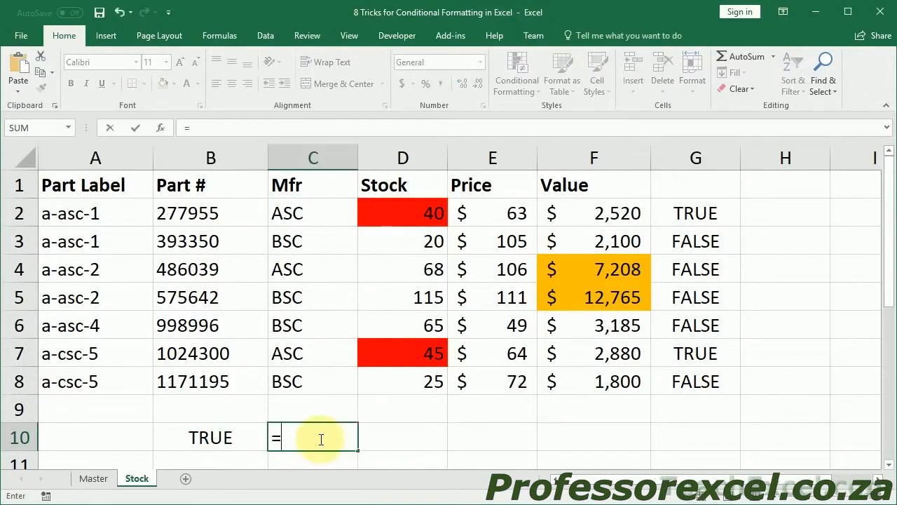
pyautogui.press('Tab')
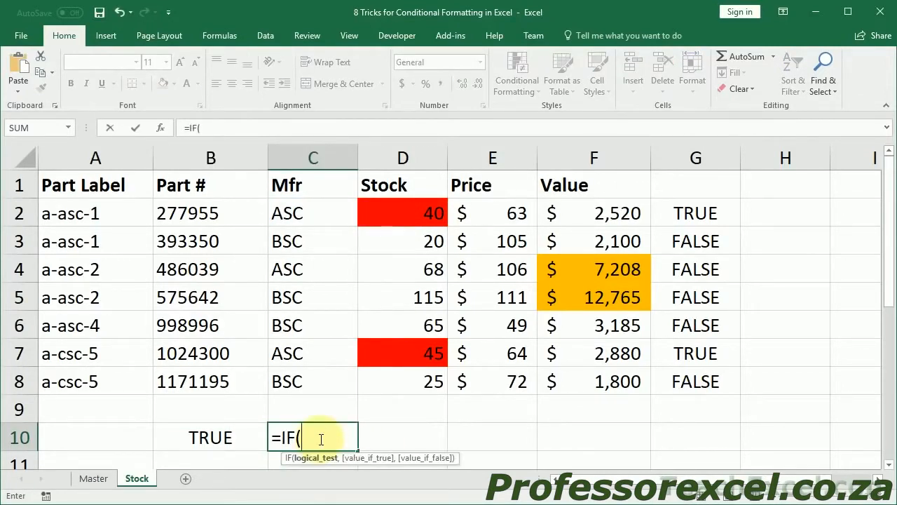
pyautogui.hotkey('ctrl', 'v')
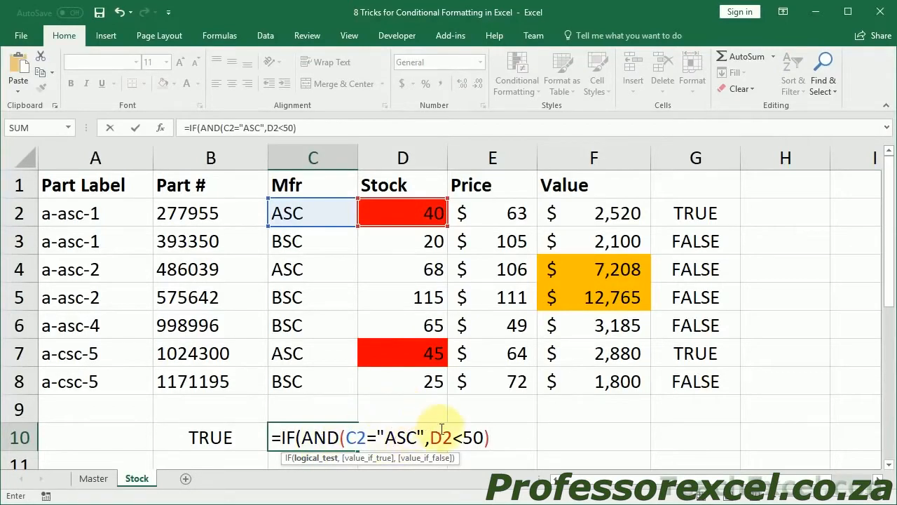
pyautogui.write(',')
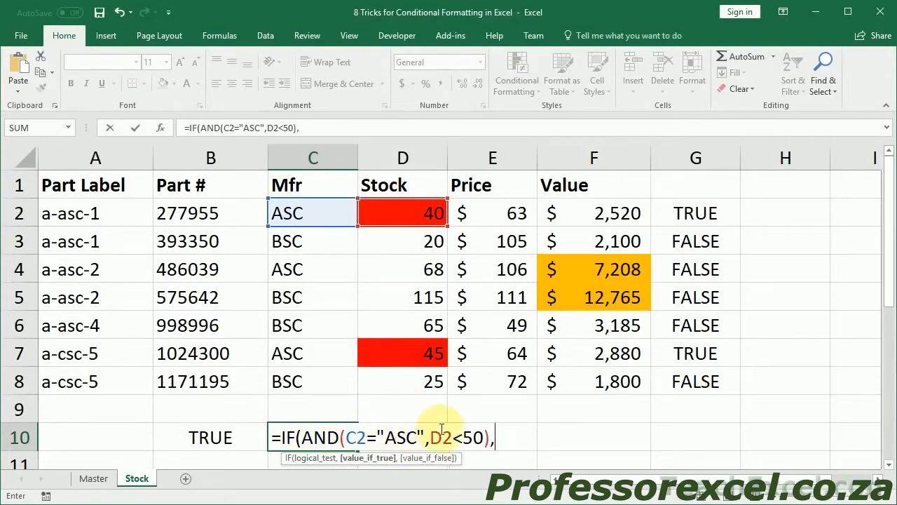
pyautogui.write('TRUE')
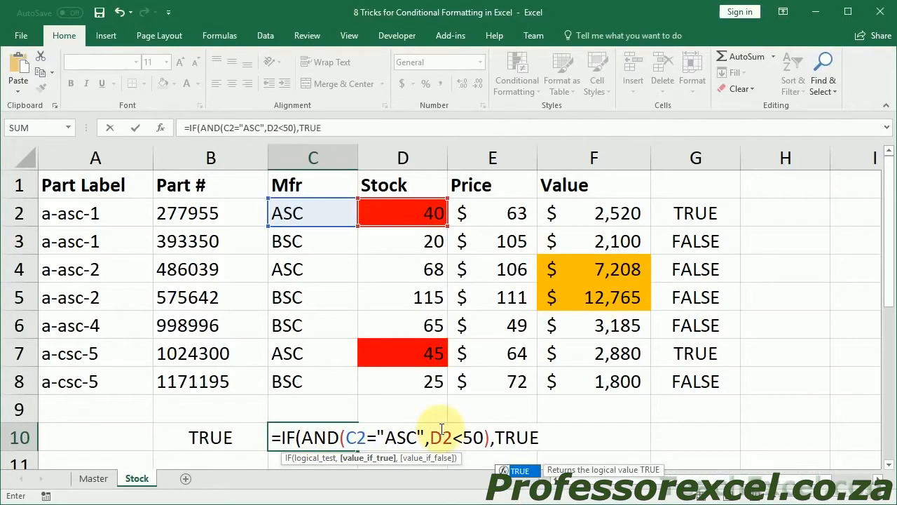
pyautogui.write(',')
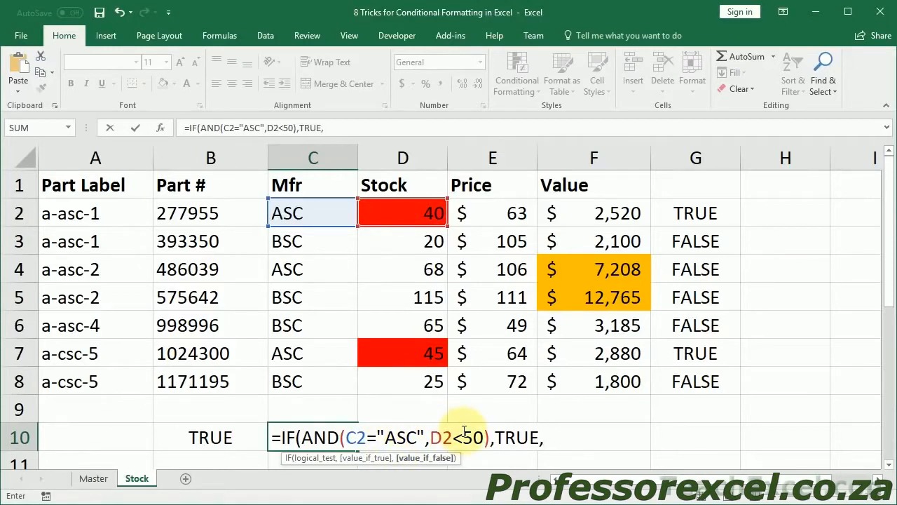
# - Complete C10's formula with a nested IF(AND(C2="BSC",D2<100),TRUE,FALSE) as the value if false
pyautogui.write('if')
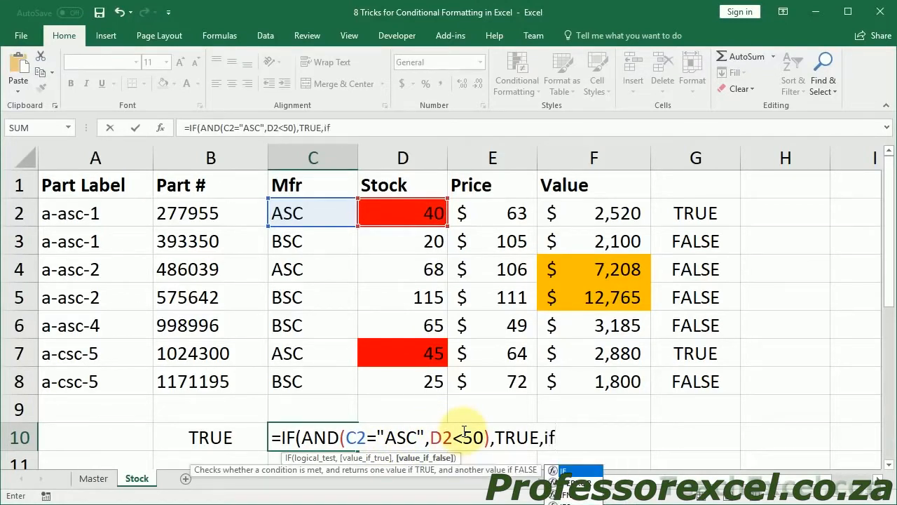
pyautogui.press('Tab')
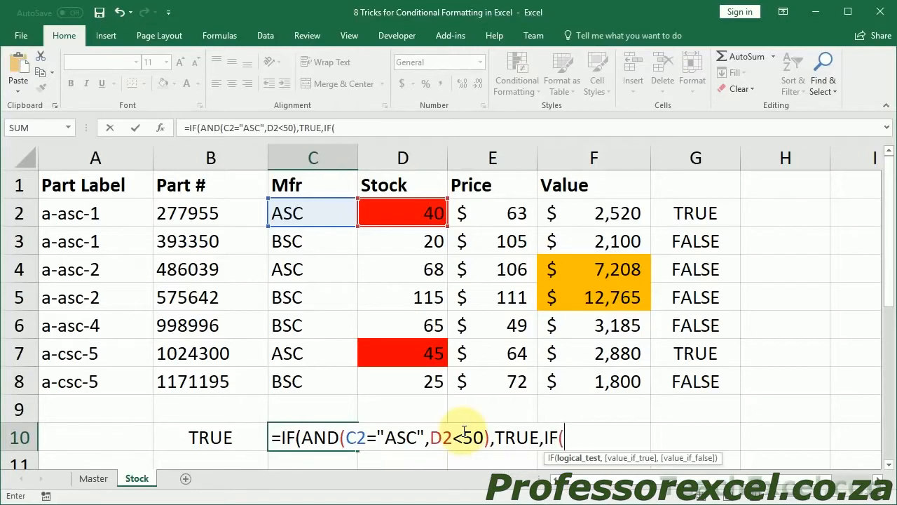
pyautogui.write('and(')
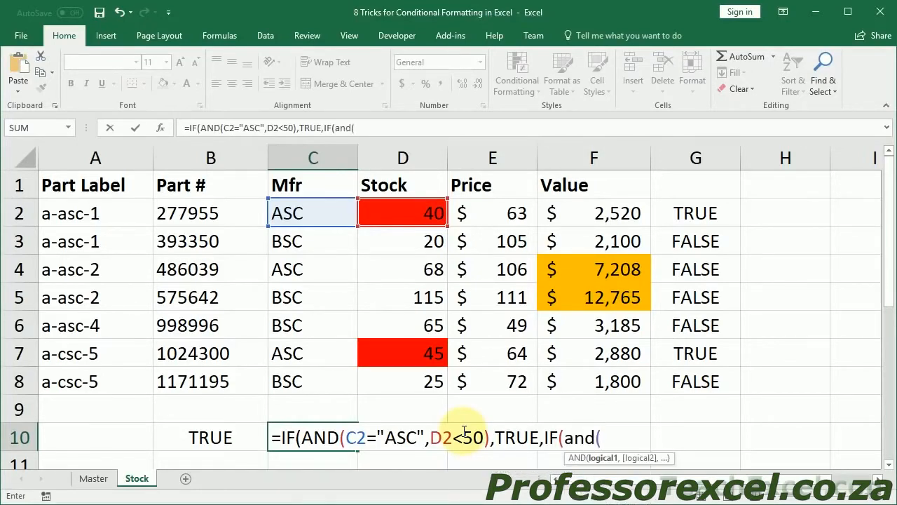
pyautogui.click(327, 210)
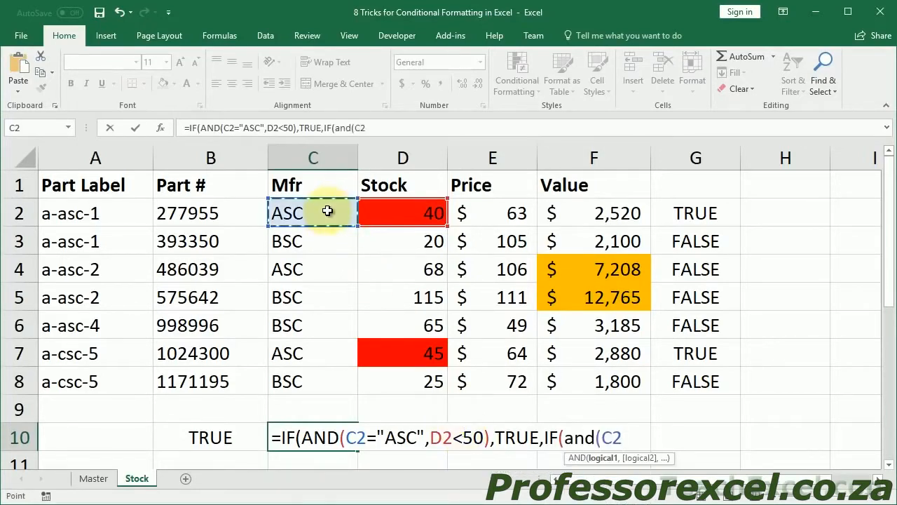
pyautogui.write('="BSC",')
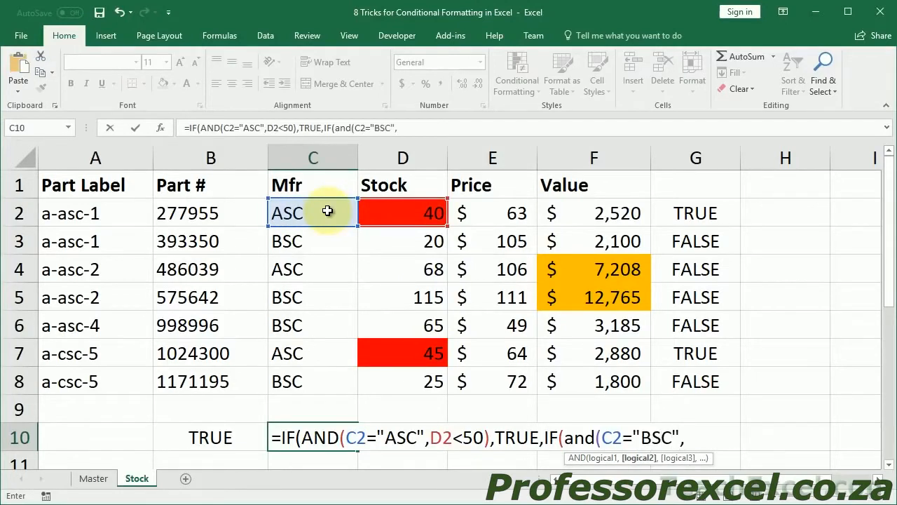
pyautogui.click(376, 207)
pyautogui.write('<100')
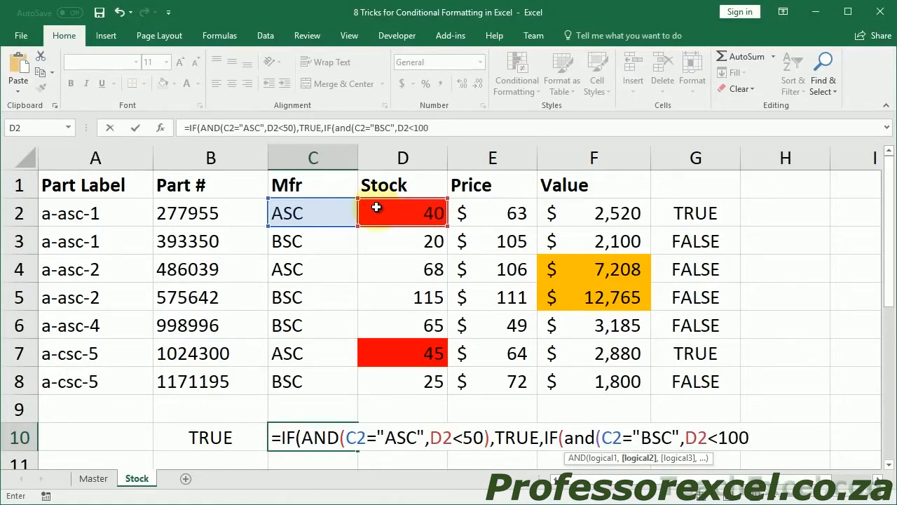
pyautogui.write('),')
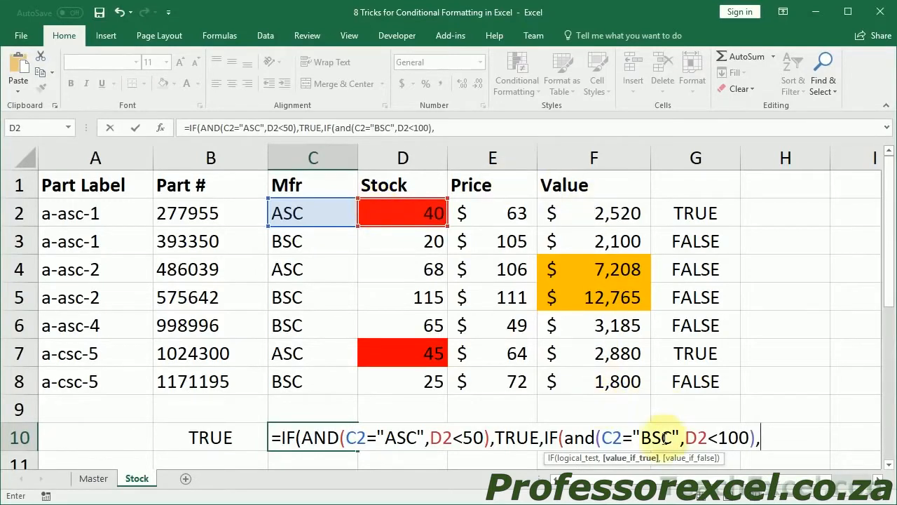
pyautogui.write('TRUE')
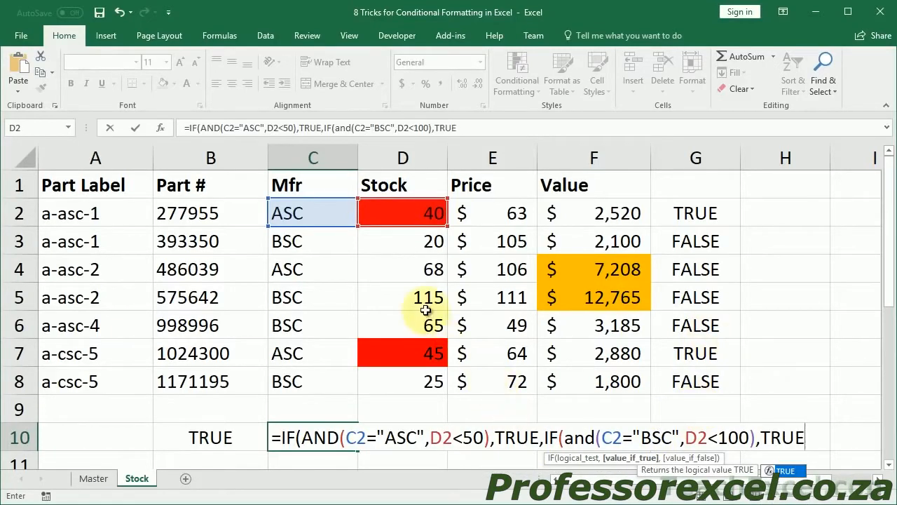
pyautogui.write(',FALSE')
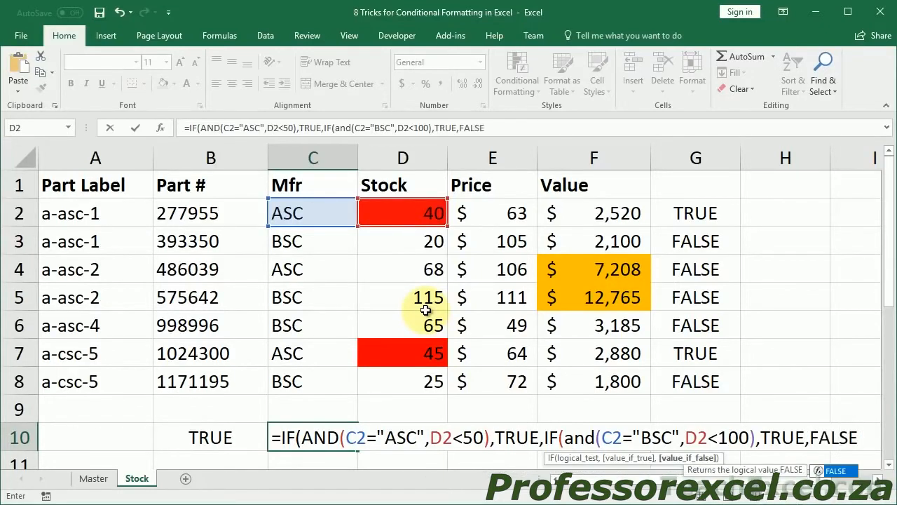
pyautogui.write(')')
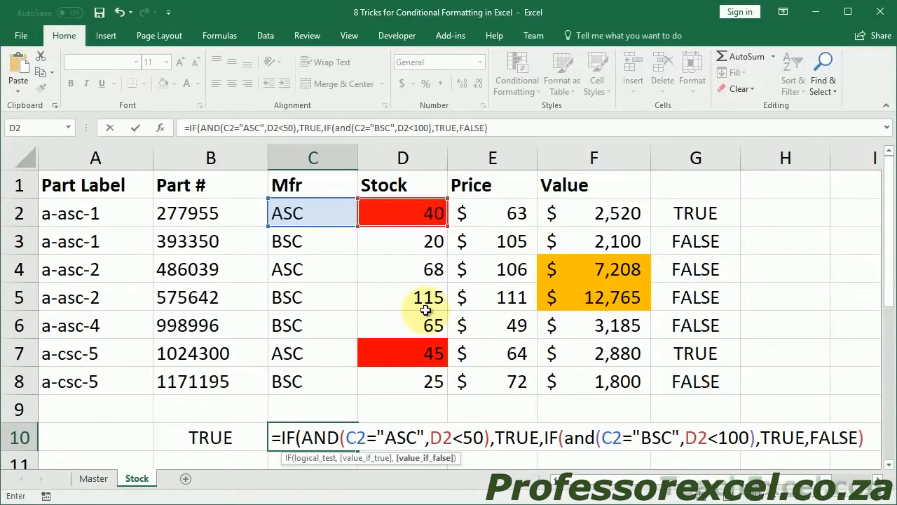
pyautogui.write(')')
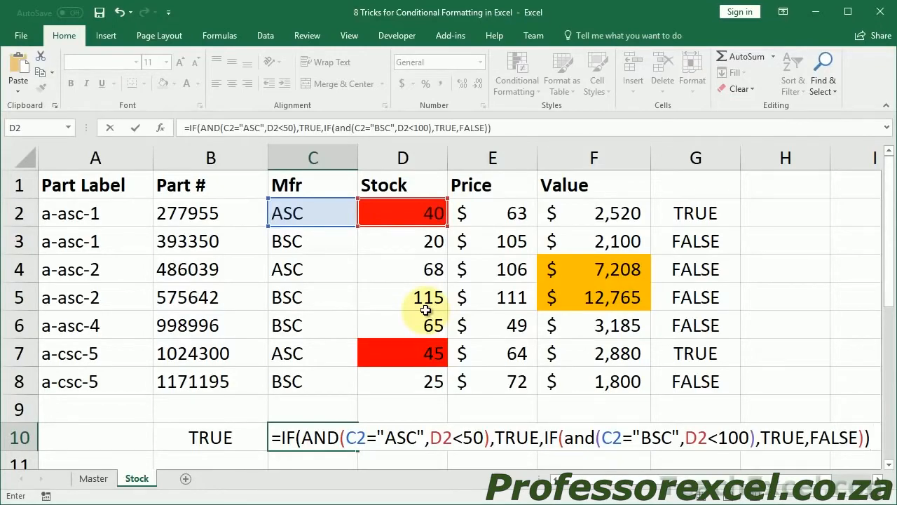
pyautogui.press('Return')
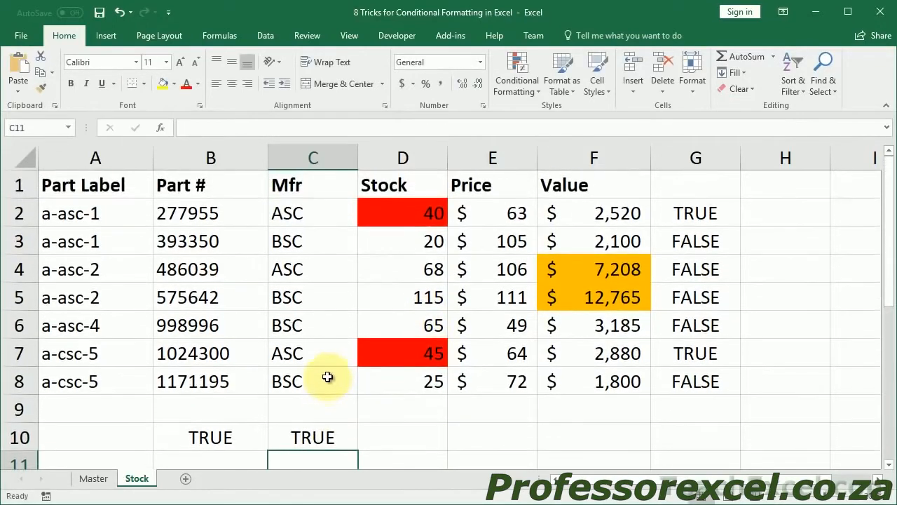
# - Copy the text of C10's nested IF formula into H2 with its references unchanged, and fill it down to H8
pyautogui.doubleClick(296, 435)
pyautogui.moveTo(275, 434); pyautogui.dragTo(885, 447)
pyautogui.hotkey('ctrl', 'c')
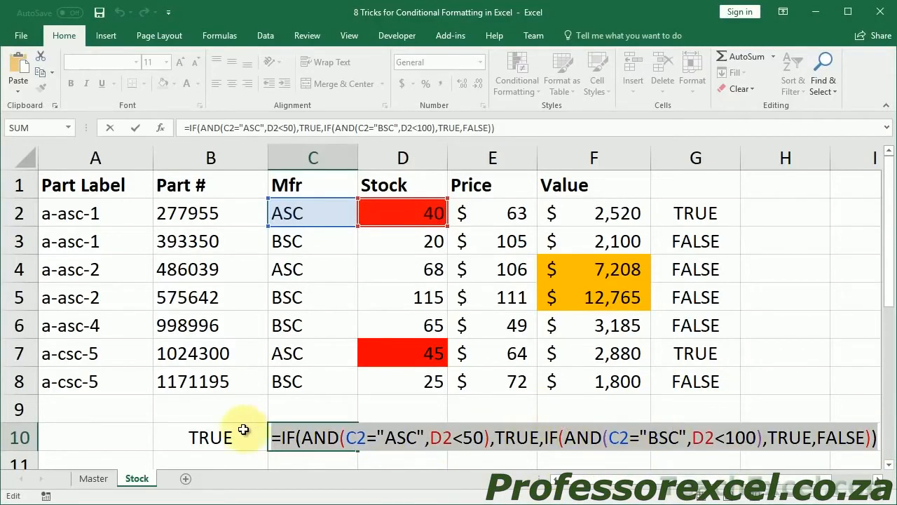
pyautogui.hotkey('ctrl', 'Return')
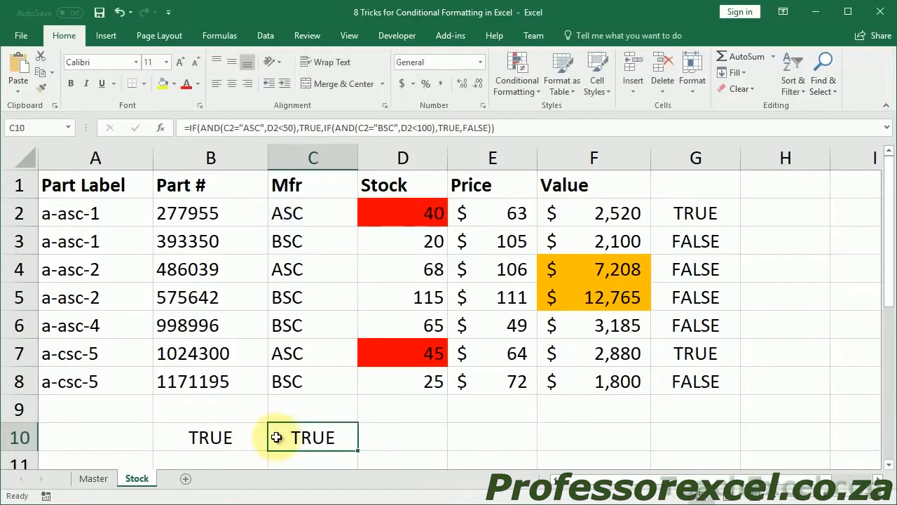
pyautogui.click(768, 211)
pyautogui.hotkey('ctrl', 'v')
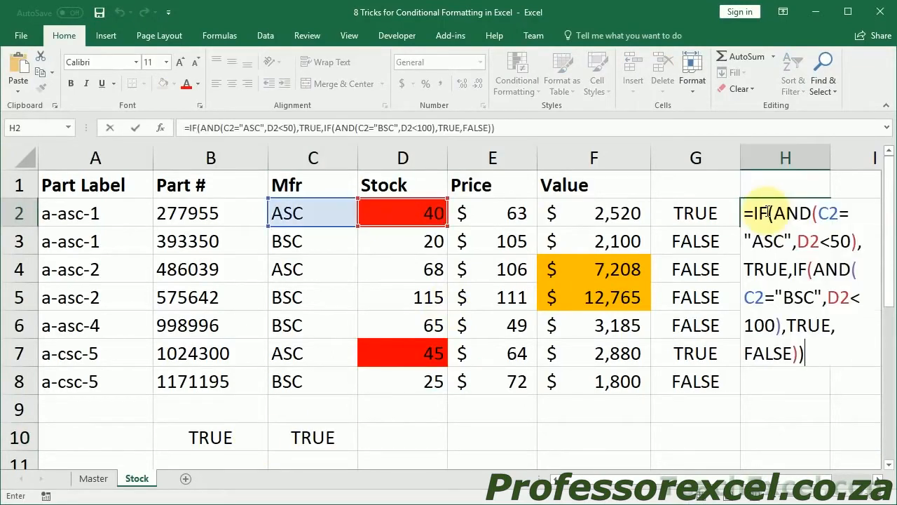
pyautogui.press('Return')
pyautogui.click(768, 211)
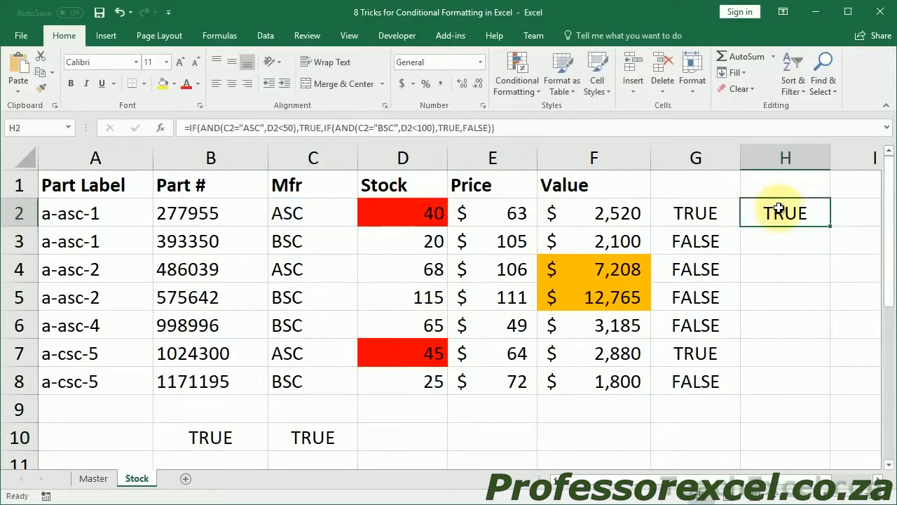
pyautogui.doubleClick(829, 226)
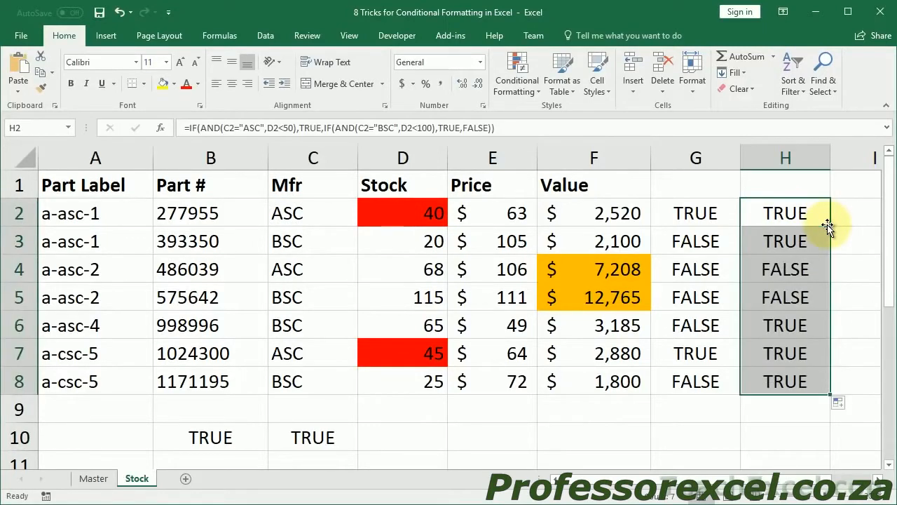
# - Inspect the references in H8's formula and check the results in H2, H3 and H4 against the manufacturer and stock values
pyautogui.doubleClick(767, 378)
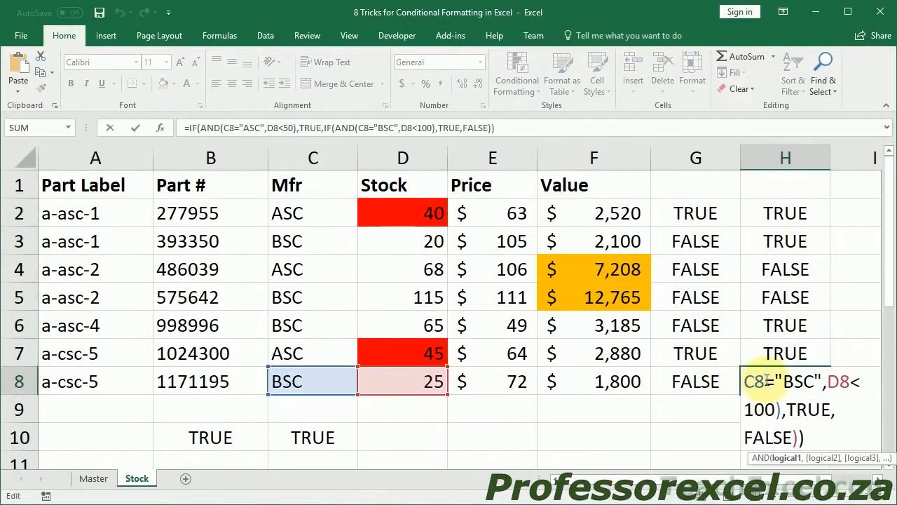
pyautogui.press('Escape')
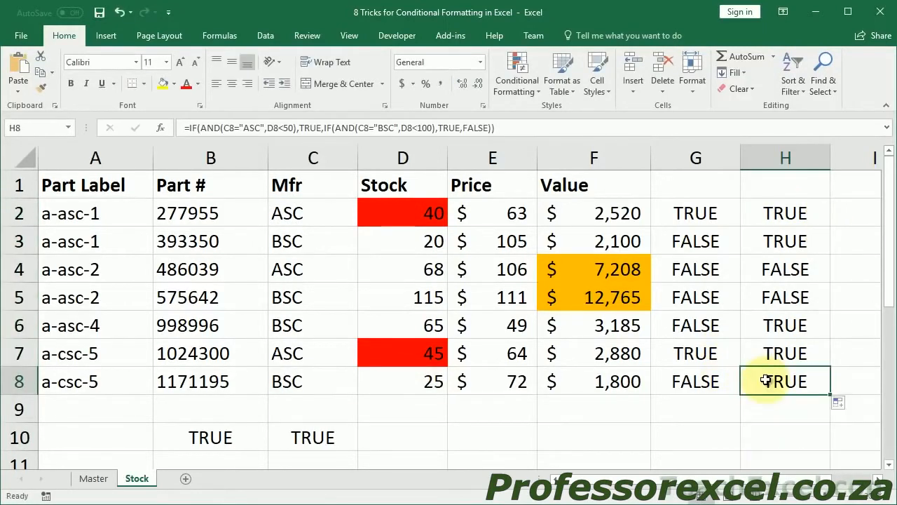
pyautogui.click(753, 217)
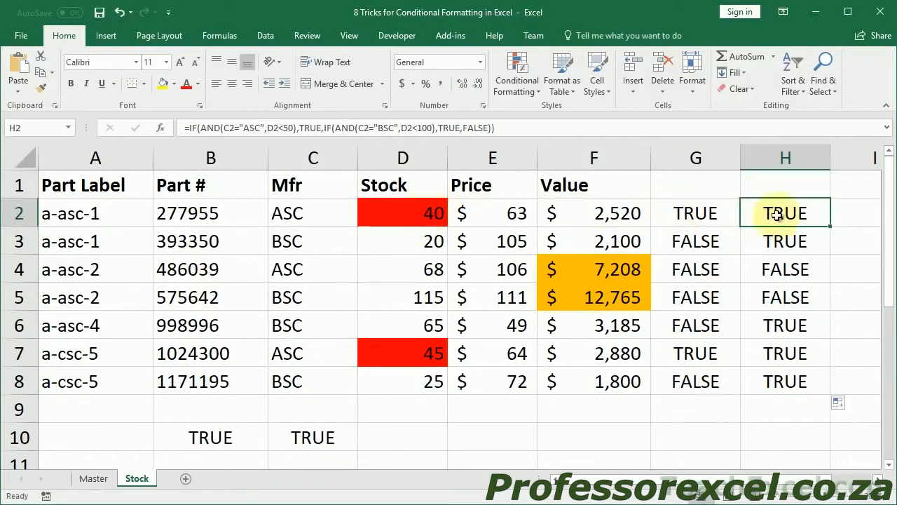
pyautogui.click(788, 236)
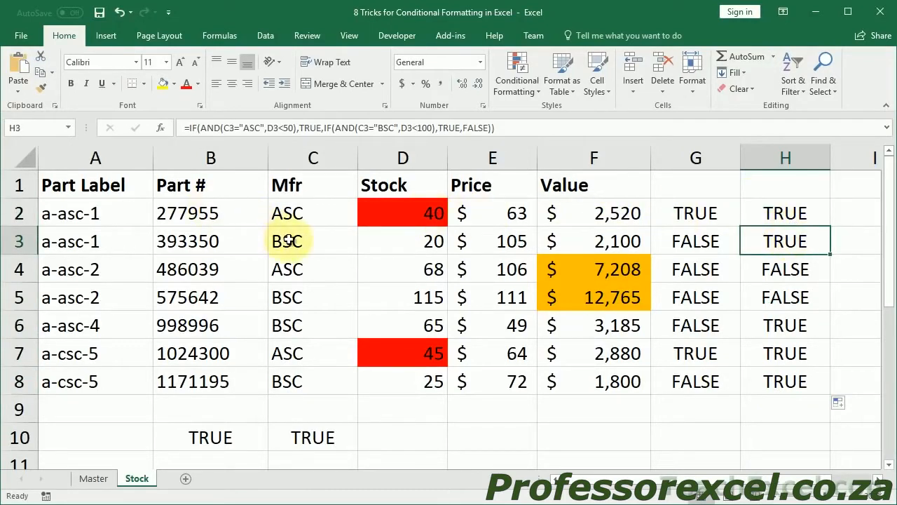
pyautogui.click(389, 237)
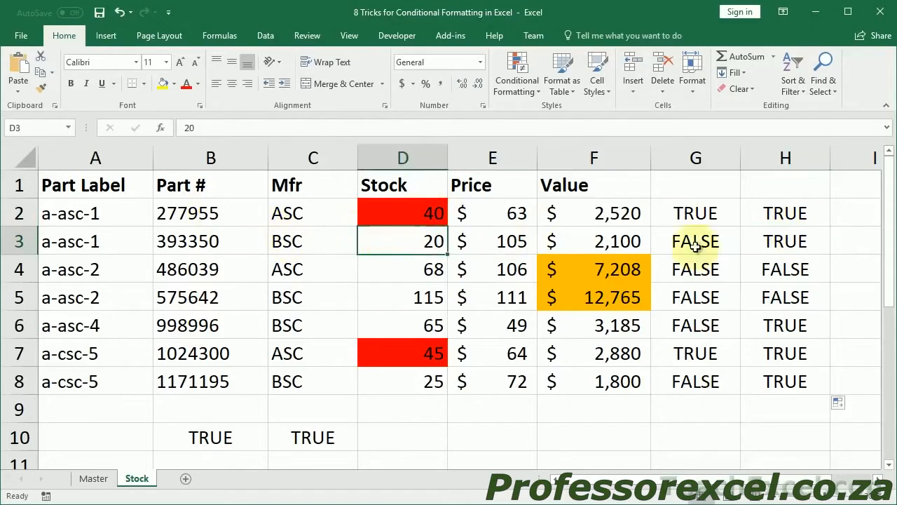
pyautogui.click(786, 269)
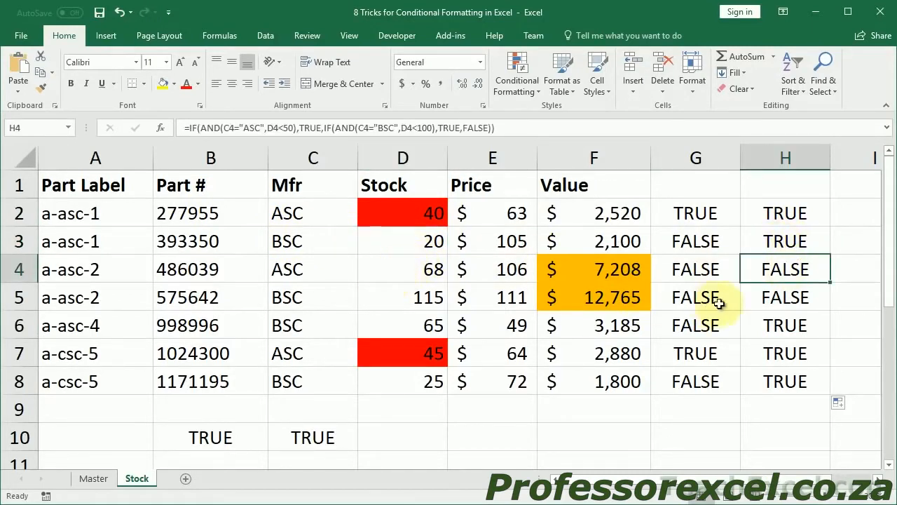
# - Check the results in H5 and H6 against the manufacturer and stock values in their rows
pyautogui.click(748, 296)
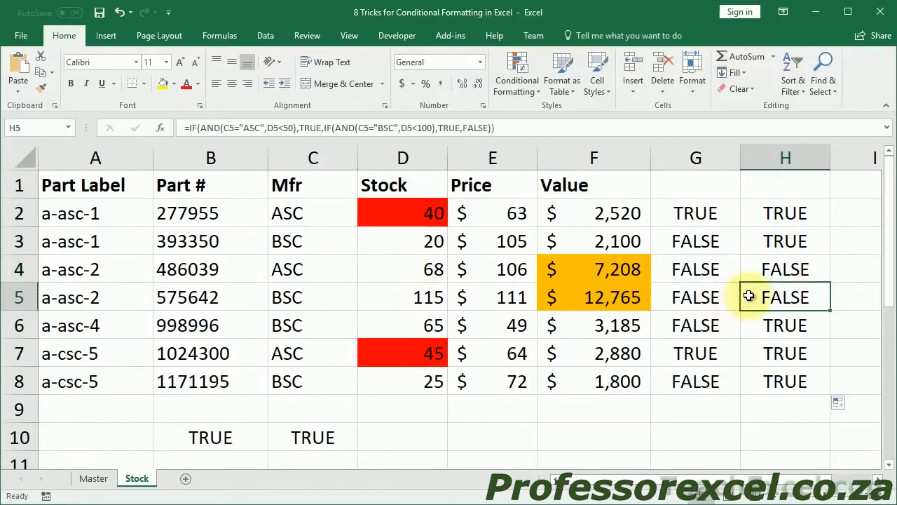
pyautogui.click(394, 298)
pyautogui.click(413, 322)
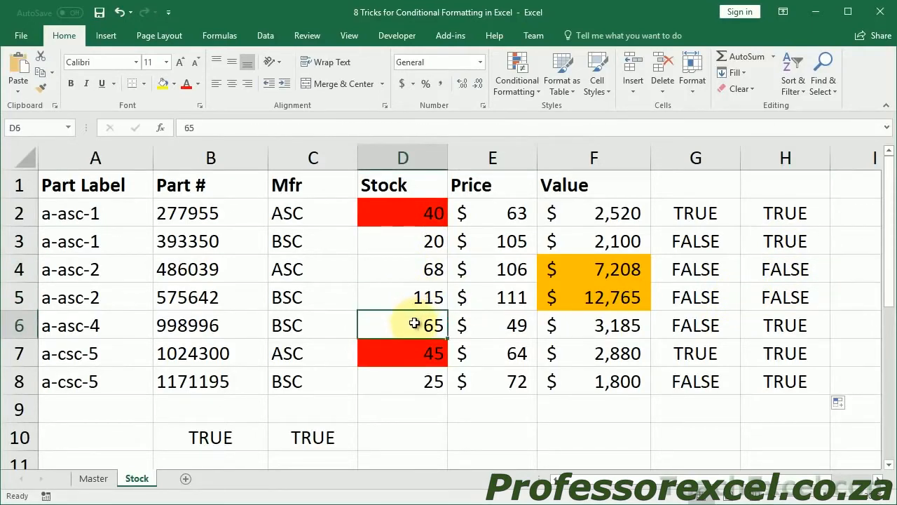
pyautogui.click(771, 326)
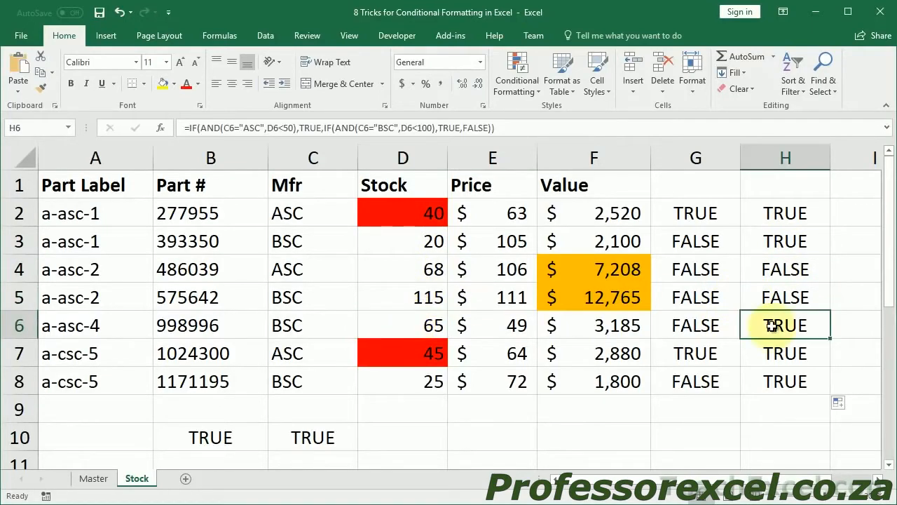
# - Copy the full text of H2's nested IF formula without changing the cell
pyautogui.click(768, 210)
pyautogui.doubleClick(768, 211)
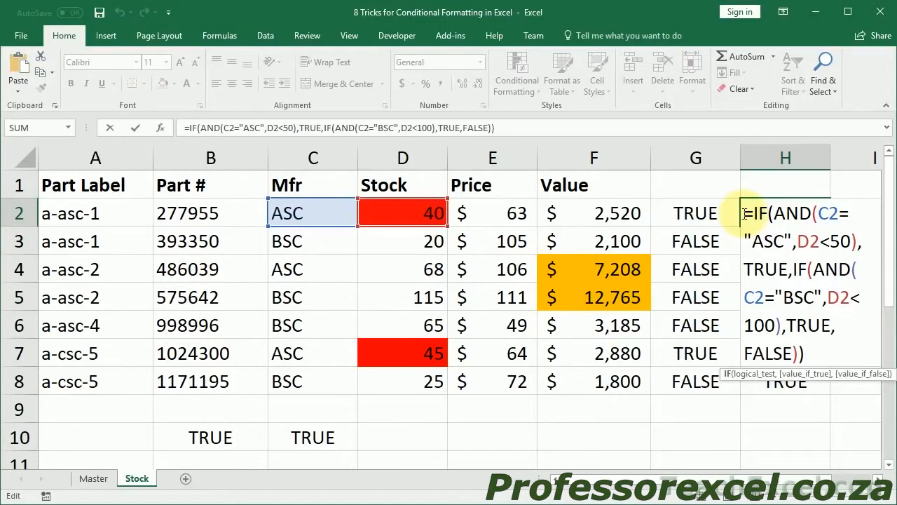
pyautogui.moveTo(745, 214); pyautogui.dragTo(812, 357)
pyautogui.press('Escape')
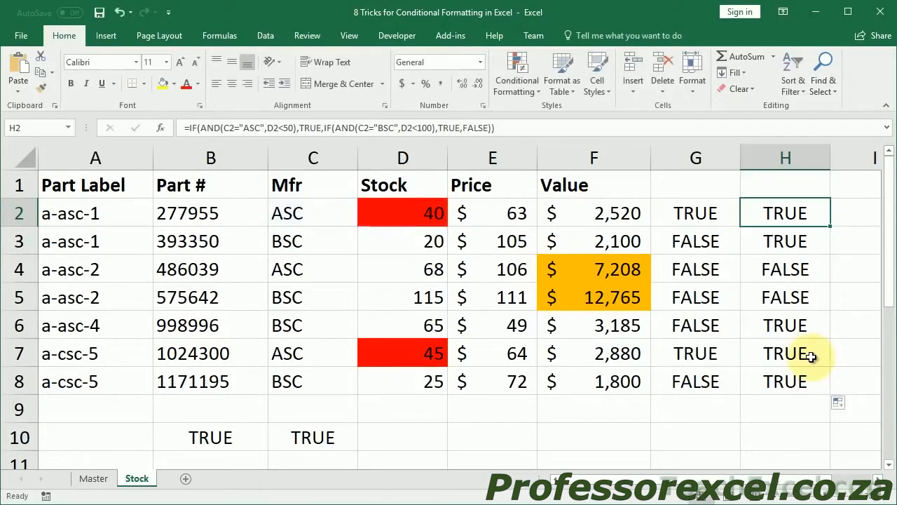
# - Replace the formula in the conditional formatting rule for stock cells D2:D8 with the copied nested IF formula and apply it
pyautogui.click(387, 208)
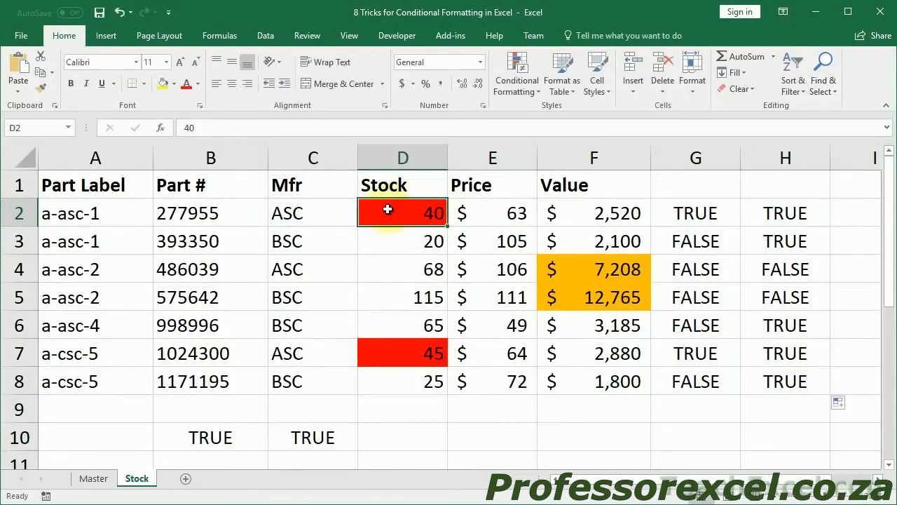
pyautogui.hotkey('ctrl', 'shift', 'Down')
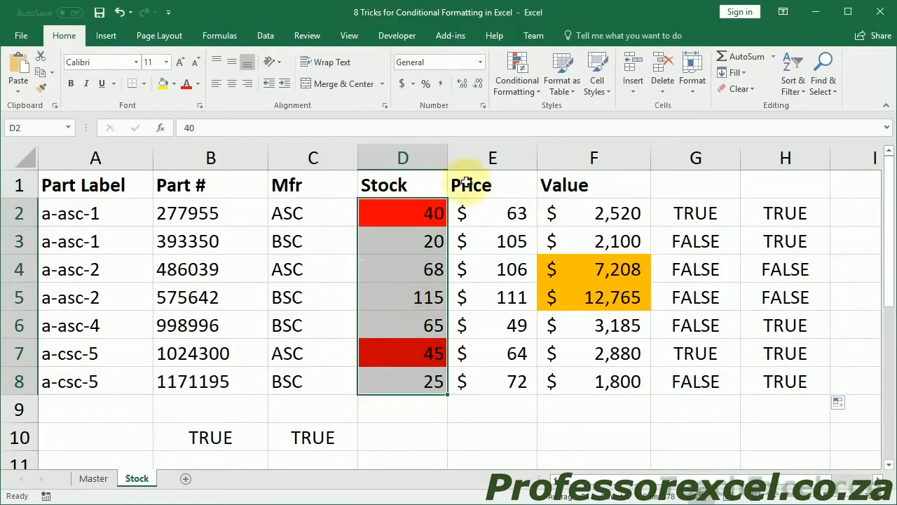
pyautogui.click(509, 93)
pyautogui.click(532, 297)
pyautogui.doubleClick(76, 222)
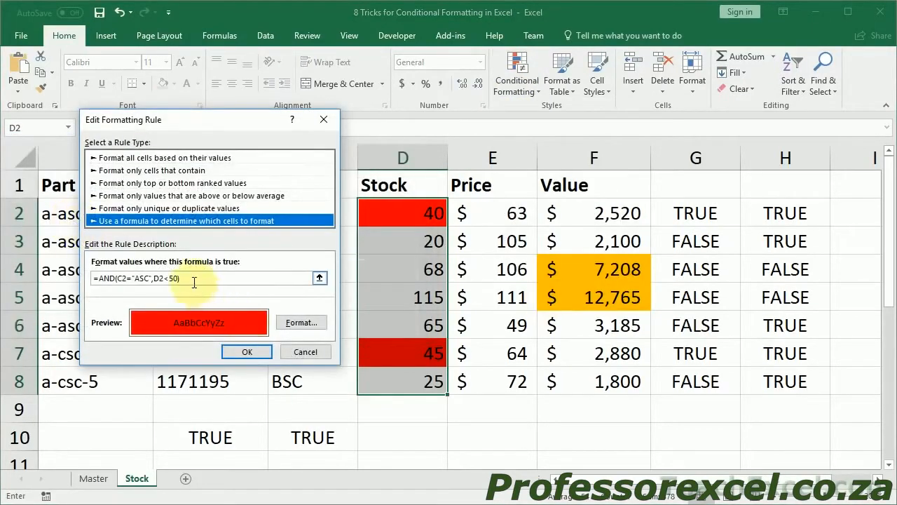
pyautogui.moveTo(181, 278); pyautogui.dragTo(105, 278)
pyautogui.press('BackSpace')
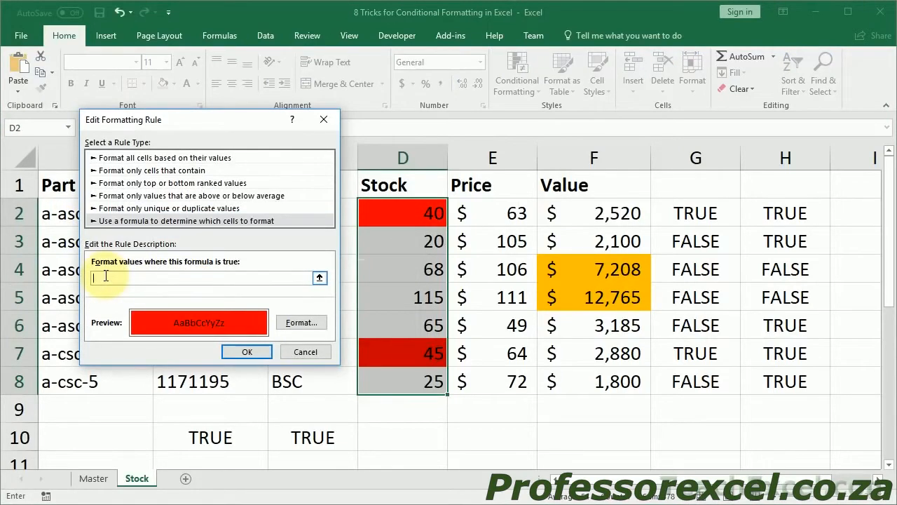
pyautogui.hotkey('ctrl', 'v')
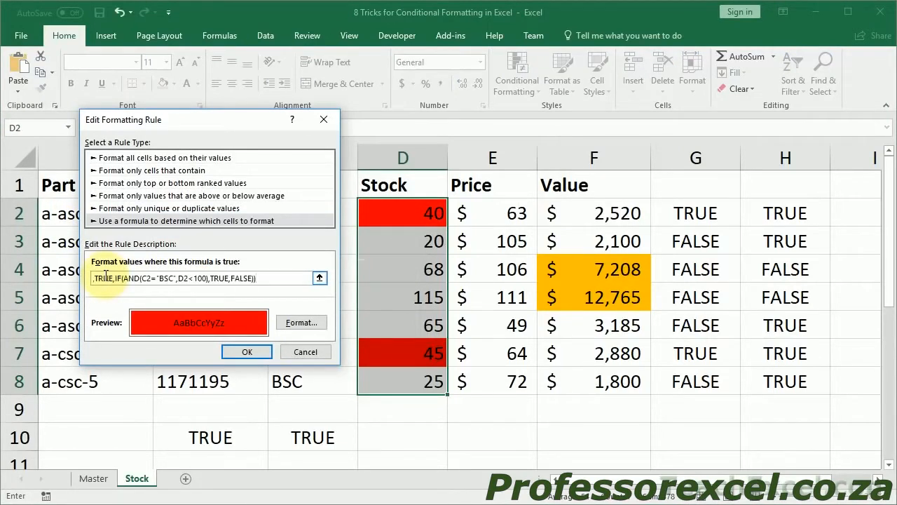
pyautogui.click(237, 355)
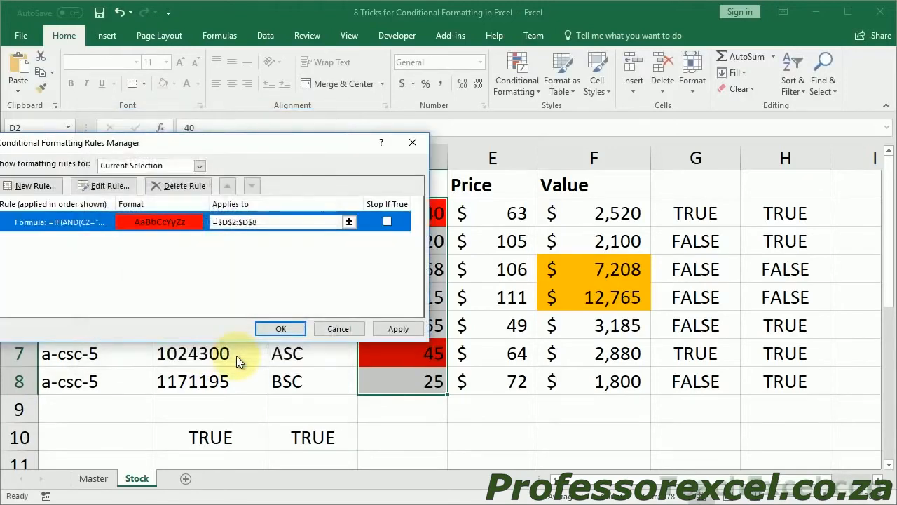
pyautogui.click(281, 328)
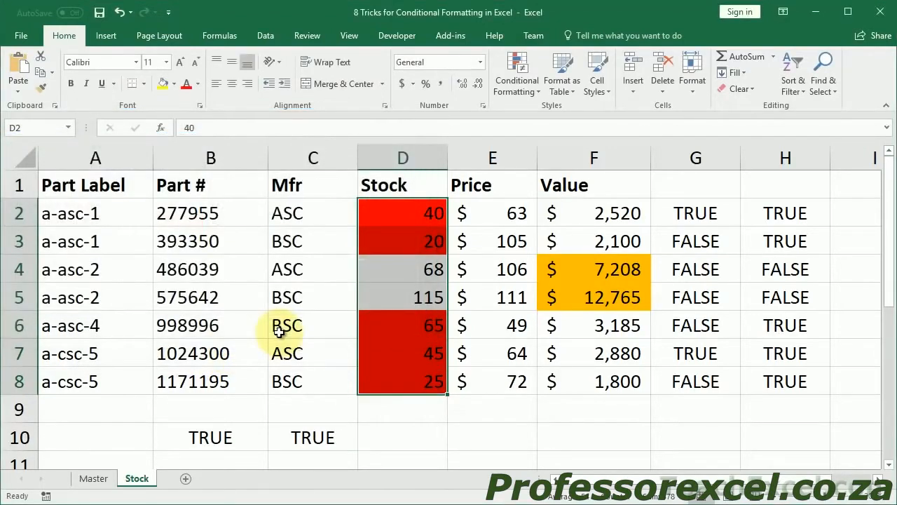
# - Review the AND formula in B10 and the nested IF formula in C10 without altering them
pyautogui.doubleClick(190, 437)
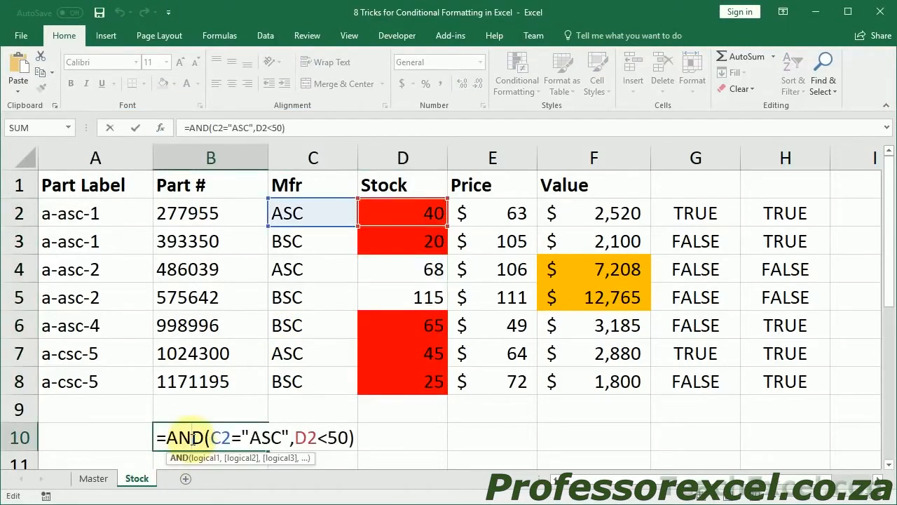
pyautogui.press('Escape')
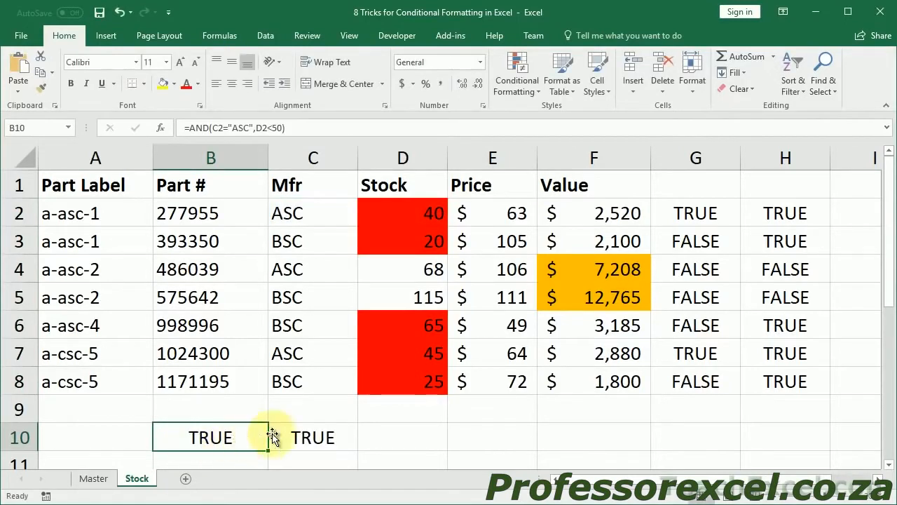
pyautogui.click(320, 424)
pyautogui.doubleClick(312, 433)
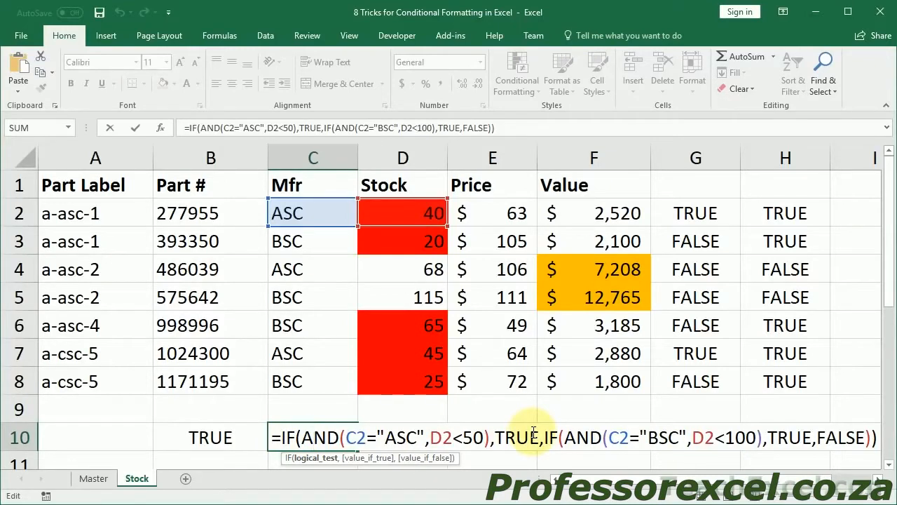
pyautogui.hotkey('ctrl', 'Return')
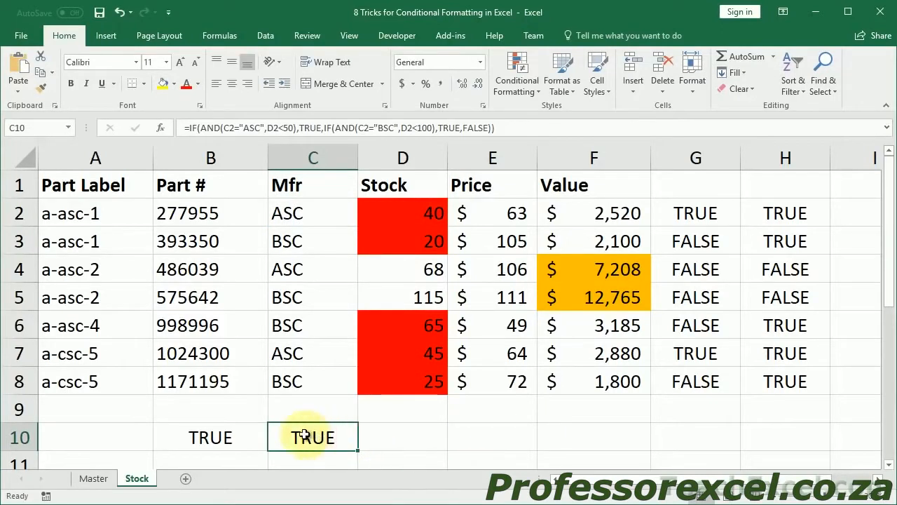
# - Copy B10's AND expression without the equals sign and wrap it in an OR formula in D10 as =OR(AND(C2="ASC",D2<50))
pyautogui.doubleClick(238, 441)
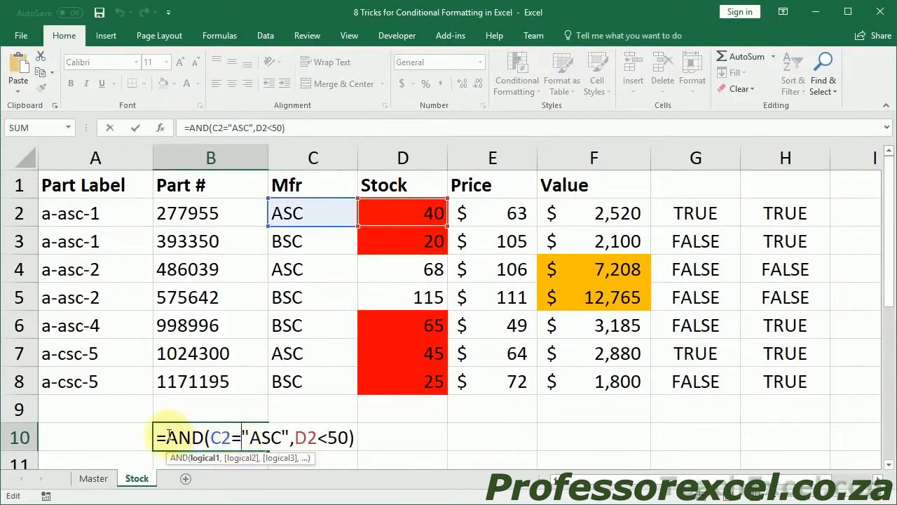
pyautogui.hotkey('ctrl', 'Return')
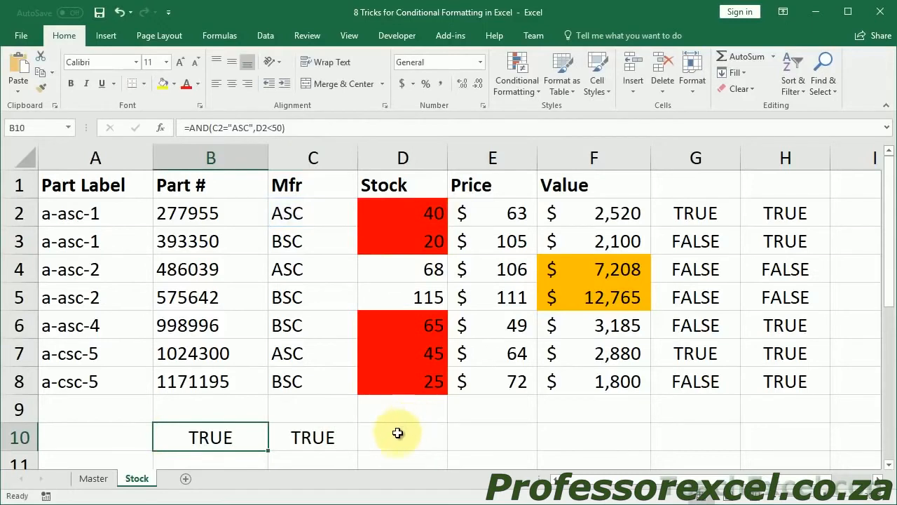
pyautogui.doubleClick(396, 435)
pyautogui.write('=or')
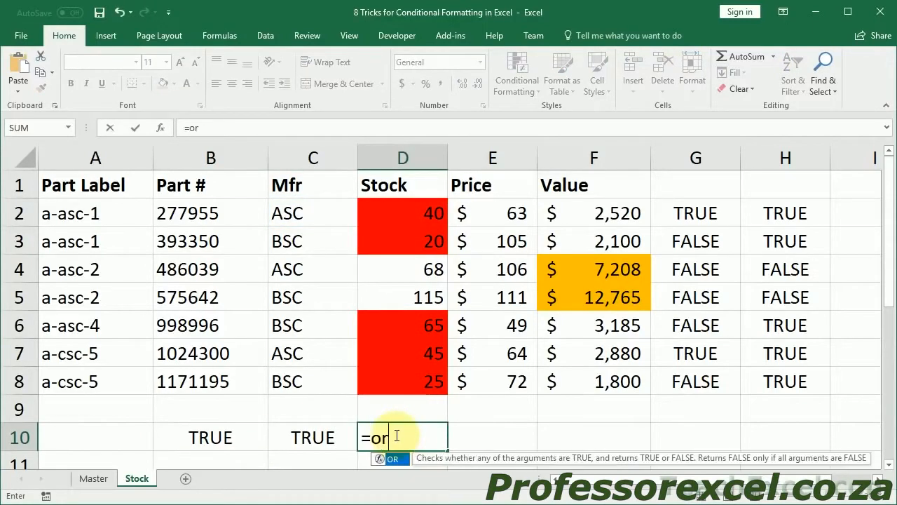
pyautogui.press('Tab')
pyautogui.write('AND(C2="ASC",D2<50')
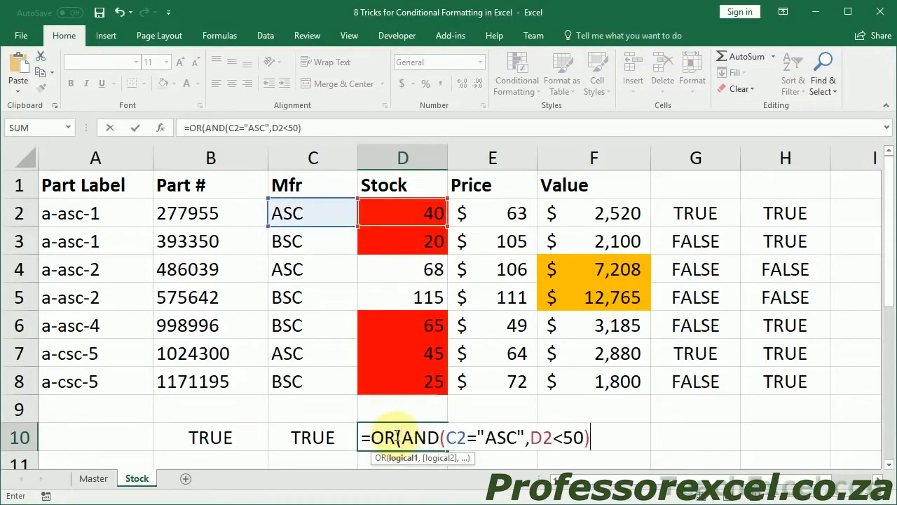
pyautogui.write('))')
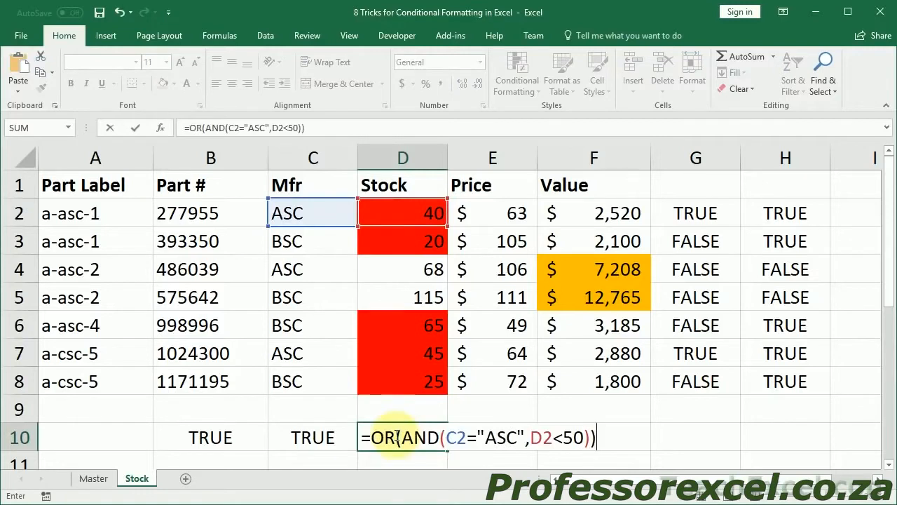
pyautogui.press('Return')
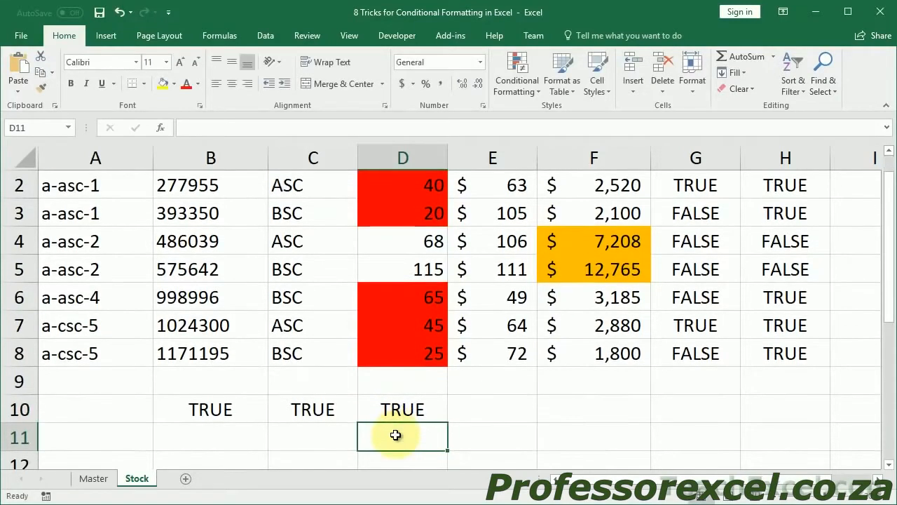
# - Copy AND(C2="BSC",D2<100) from C10's formula and add it as the second condition of D10's OR formula
pyautogui.doubleClick(337, 411)
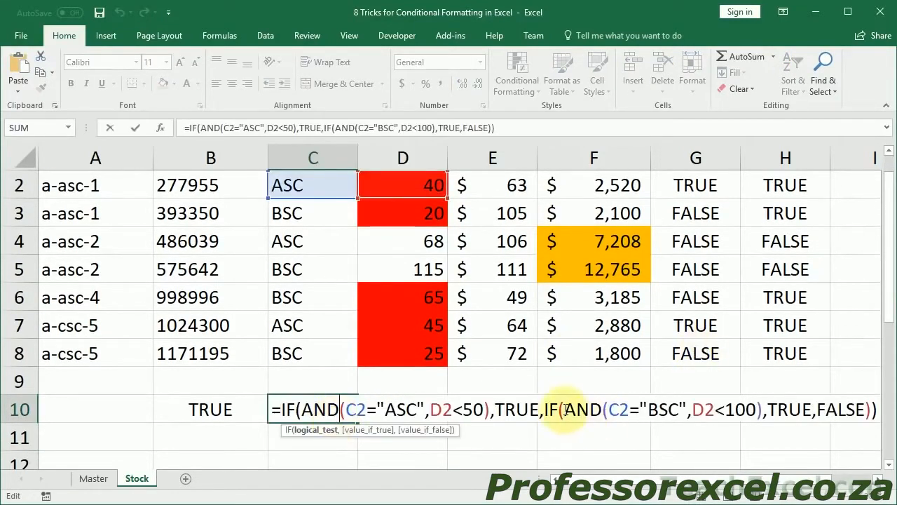
pyautogui.moveTo(565, 410); pyautogui.dragTo(764, 411)
pyautogui.hotkey('ctrl', 'c')
pyautogui.press('Escape')
pyautogui.doubleClick(397, 411)
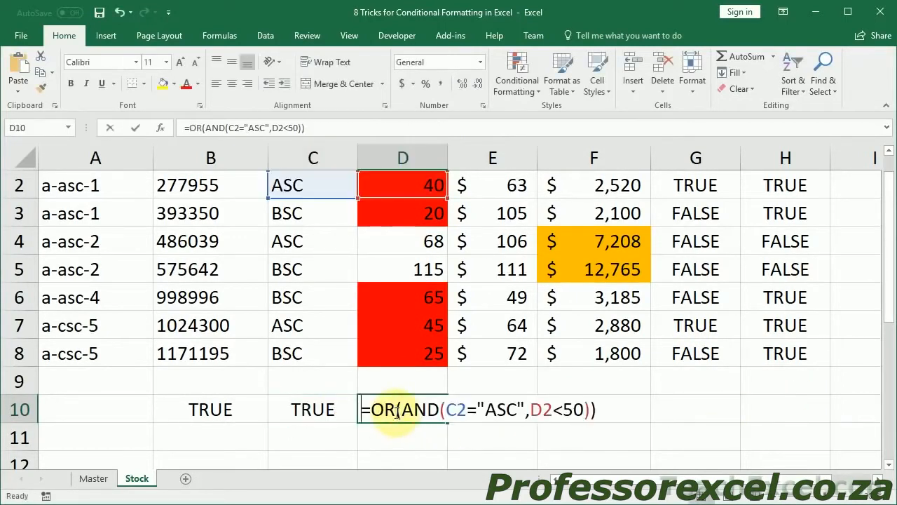
pyautogui.click(589, 409)
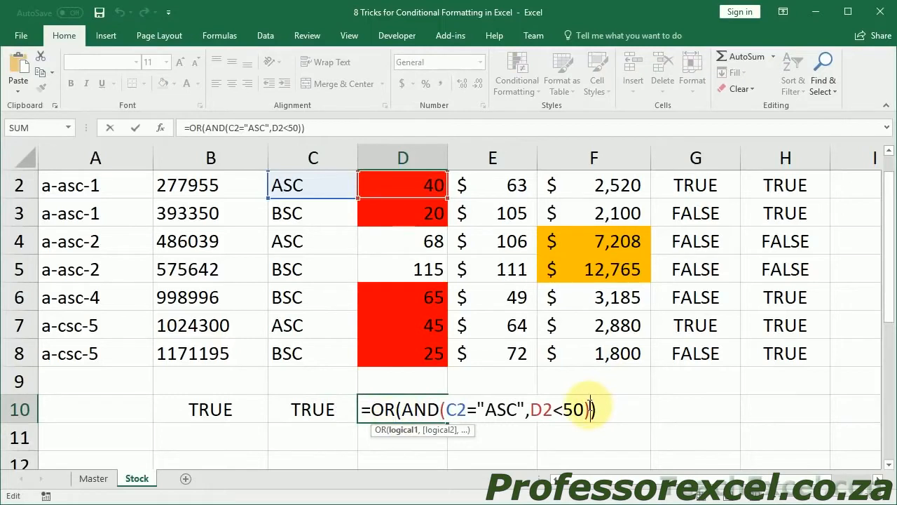
pyautogui.write(',')
pyautogui.hotkey('ctrl', 'v')
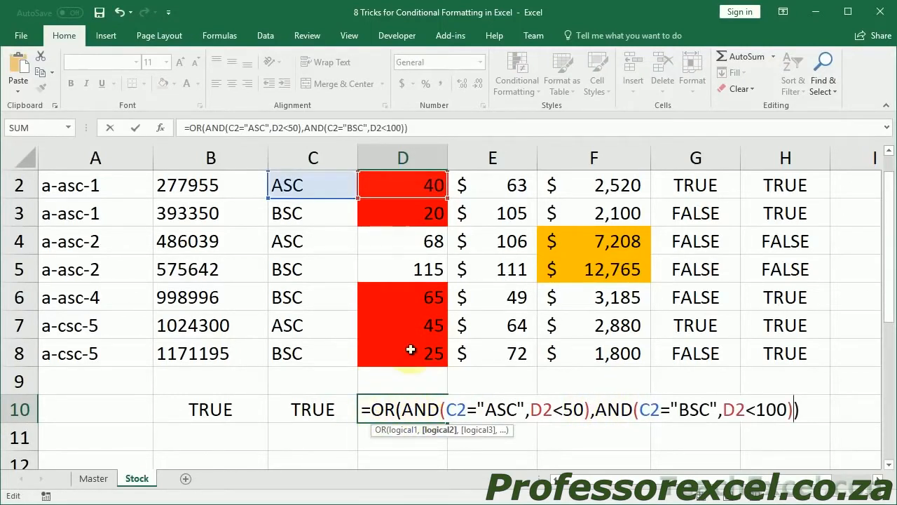
pyautogui.scroll(1, 411, 349)
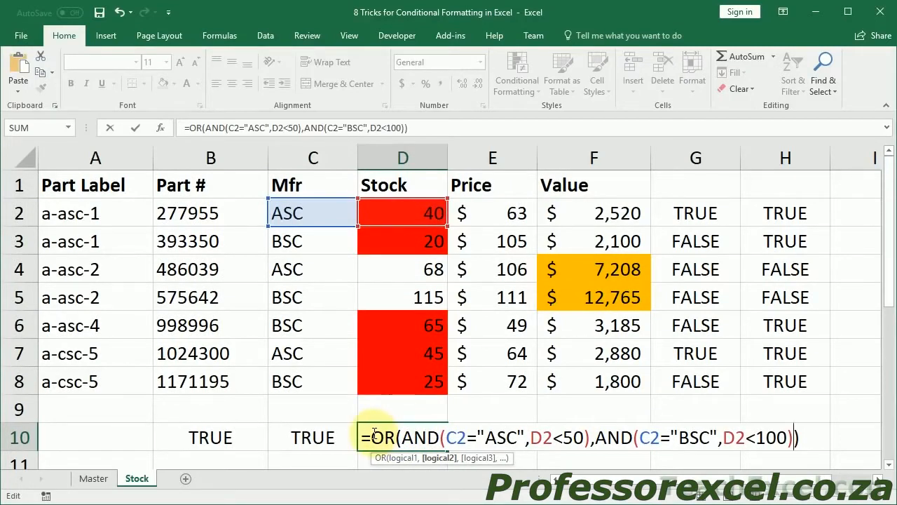
pyautogui.moveTo(401, 437); pyautogui.dragTo(589, 441)
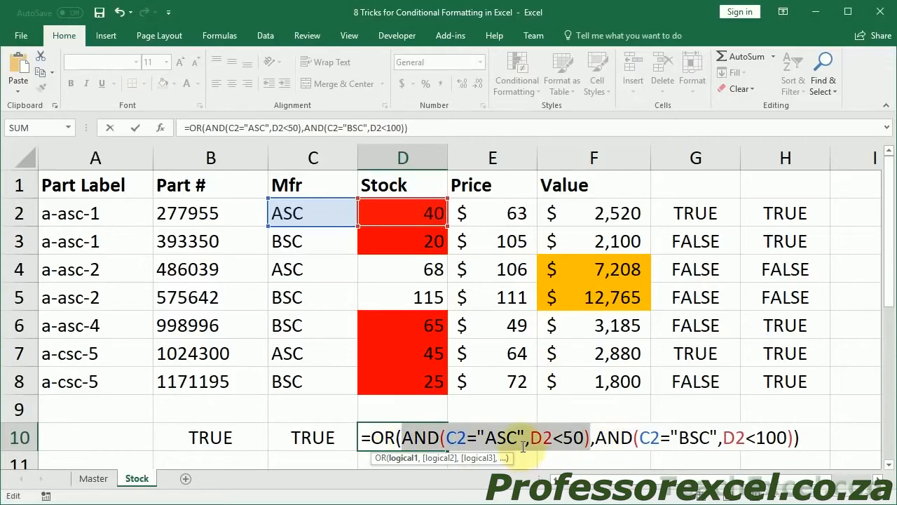
pyautogui.press('Return')
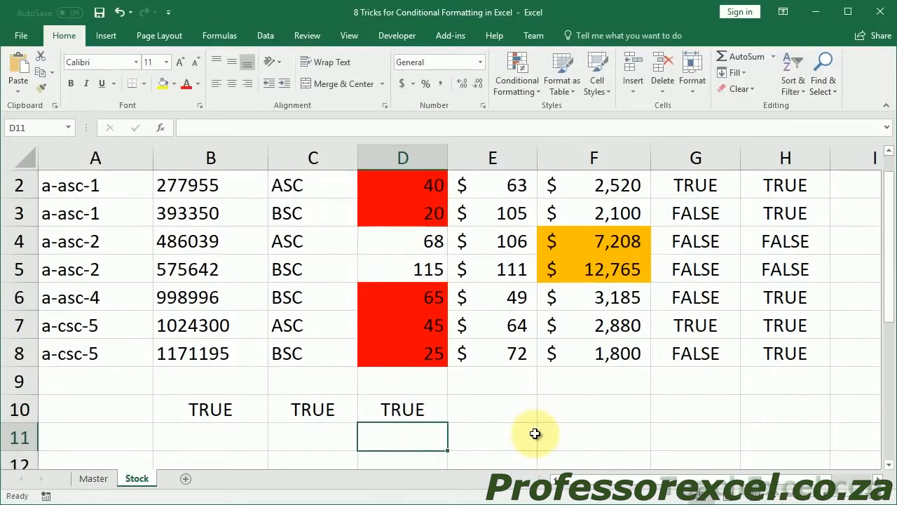
# - Copy the text of D10's OR formula into I2 with its references unchanged, and fill it down to I8
pyautogui.doubleClick(420, 411)
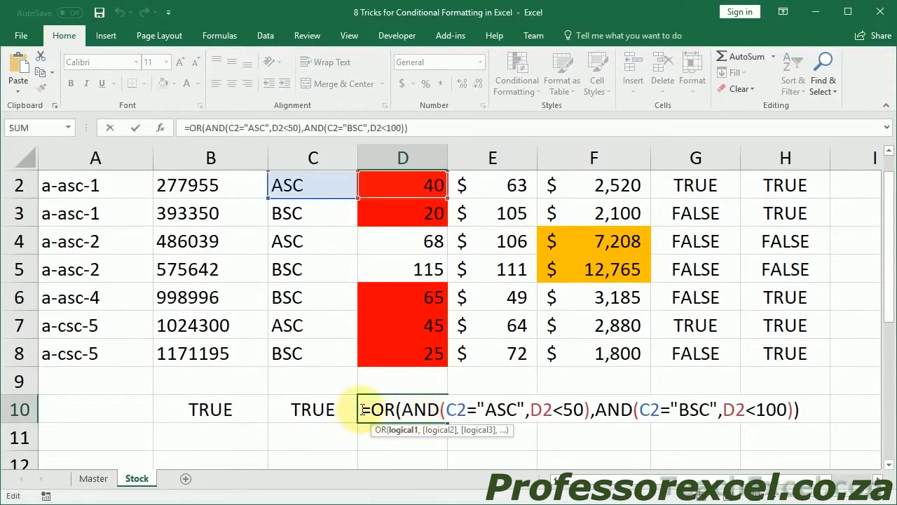
pyautogui.moveTo(360, 410); pyautogui.dragTo(842, 419)
pyautogui.press('Escape')
pyautogui.scroll(1, 841, 416)
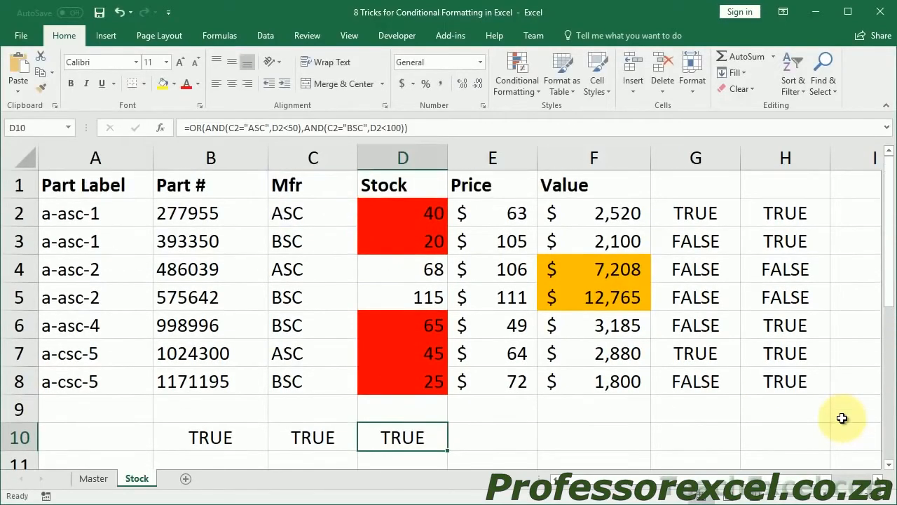
pyautogui.click(845, 212)
pyautogui.doubleClick(846, 212)
pyautogui.hotkey('ctrl', 'v')
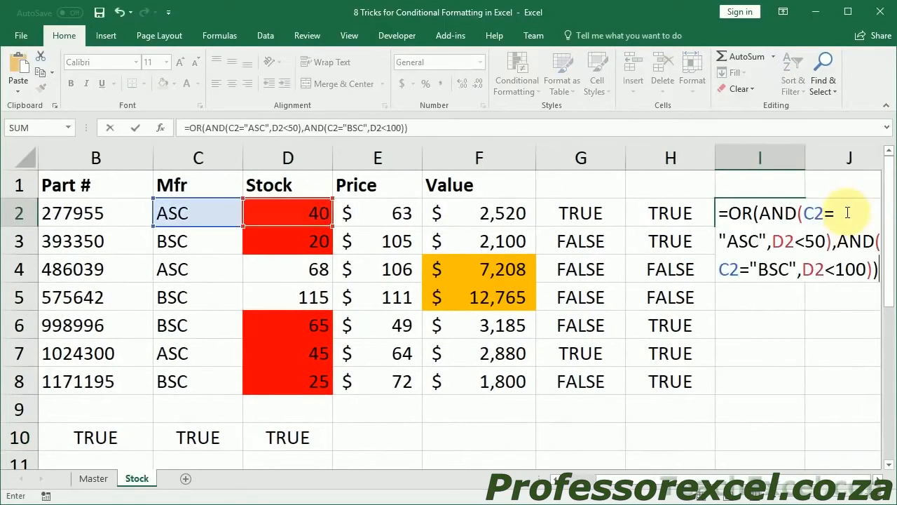
pyautogui.hotkey('ctrl', 'Return')
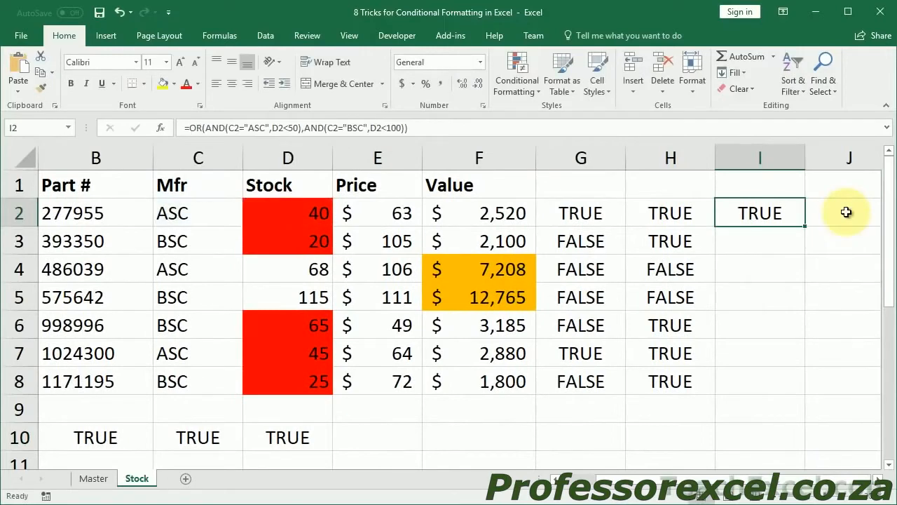
pyautogui.doubleClick(805, 226)
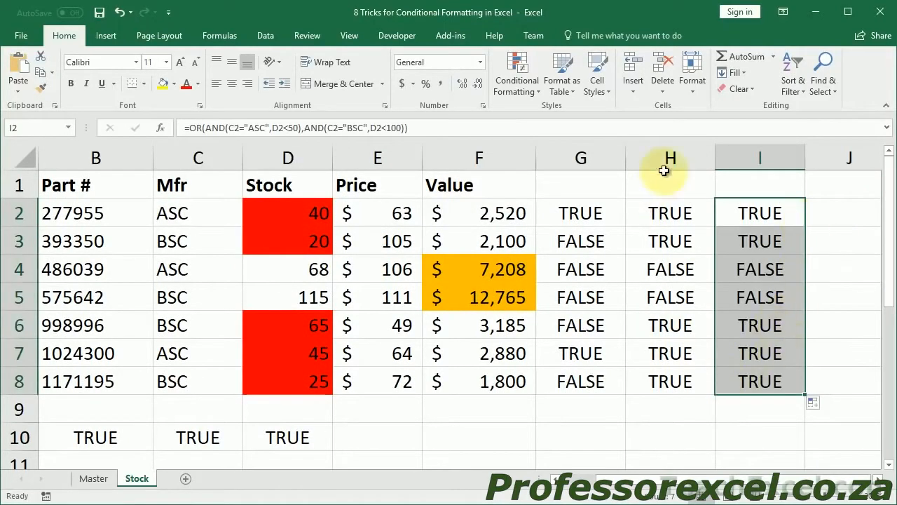
# - Compare the nested IF formula in H2 with the OR formula in I2 without altering either
pyautogui.doubleClick(689, 212)
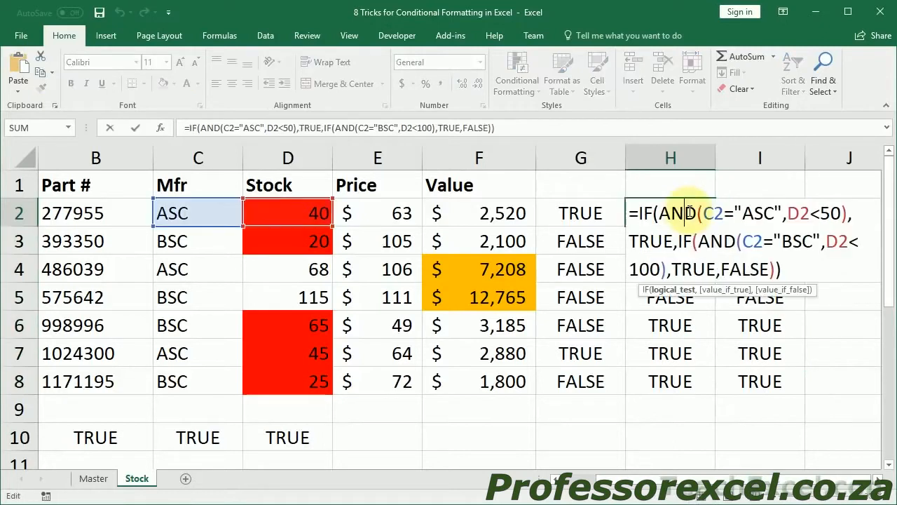
pyautogui.press('Escape')
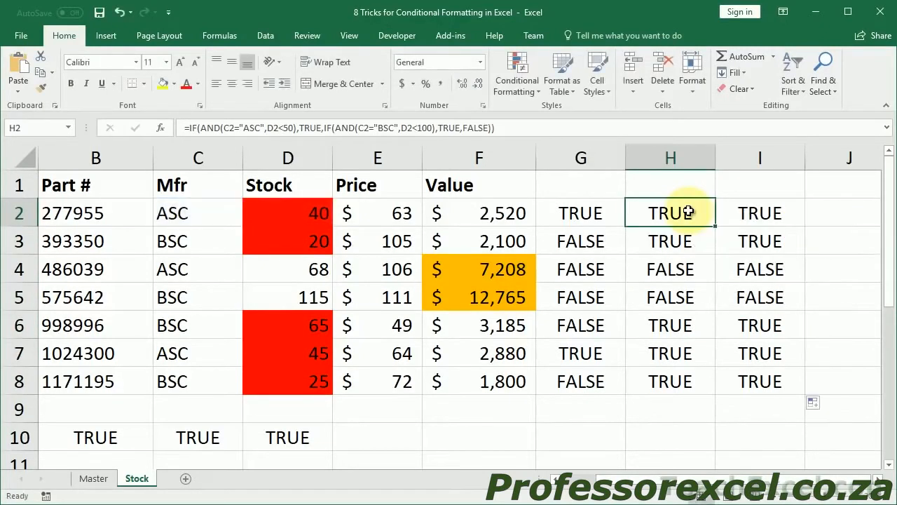
pyautogui.doubleClick(734, 211)
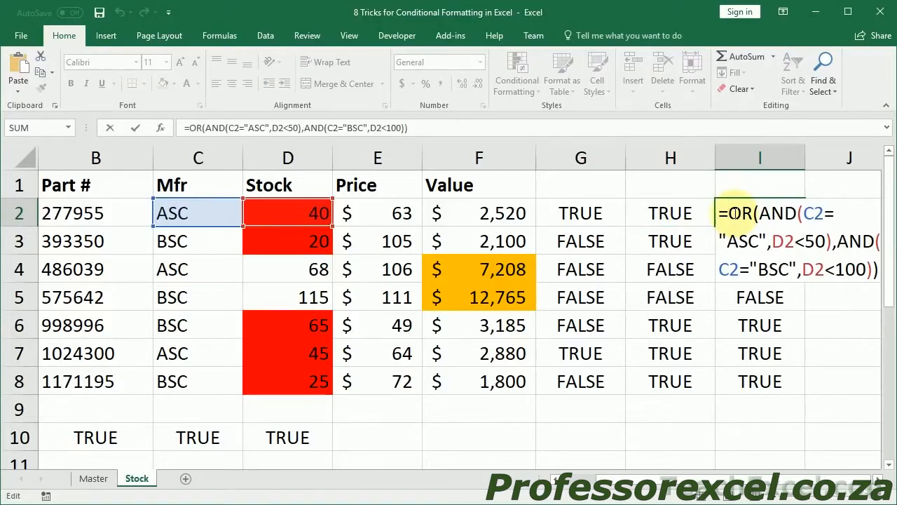
pyautogui.press('Escape')
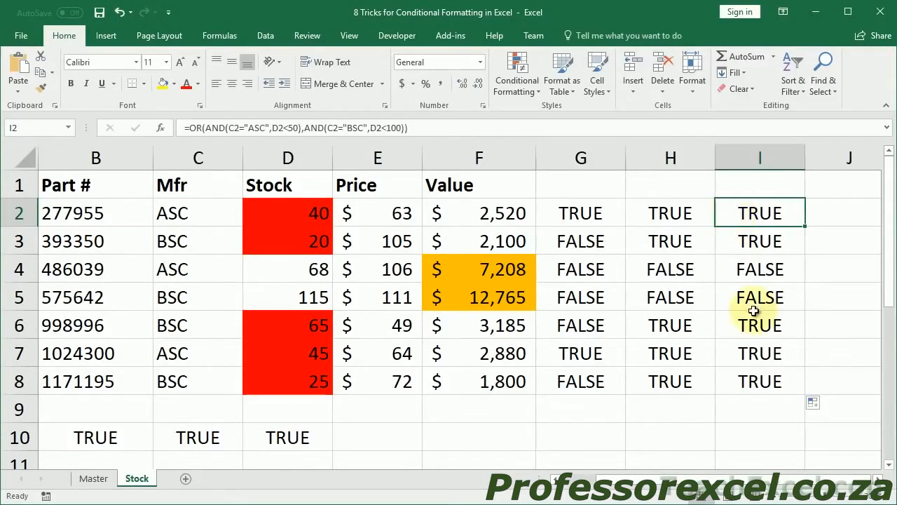
pyautogui.click(652, 215)
pyautogui.doubleClick(652, 214)
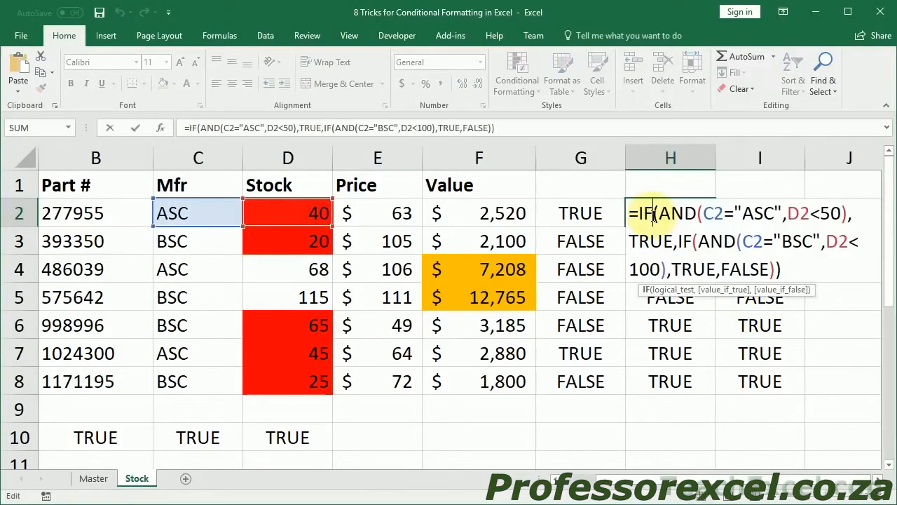
pyautogui.doubleClick(650, 241)
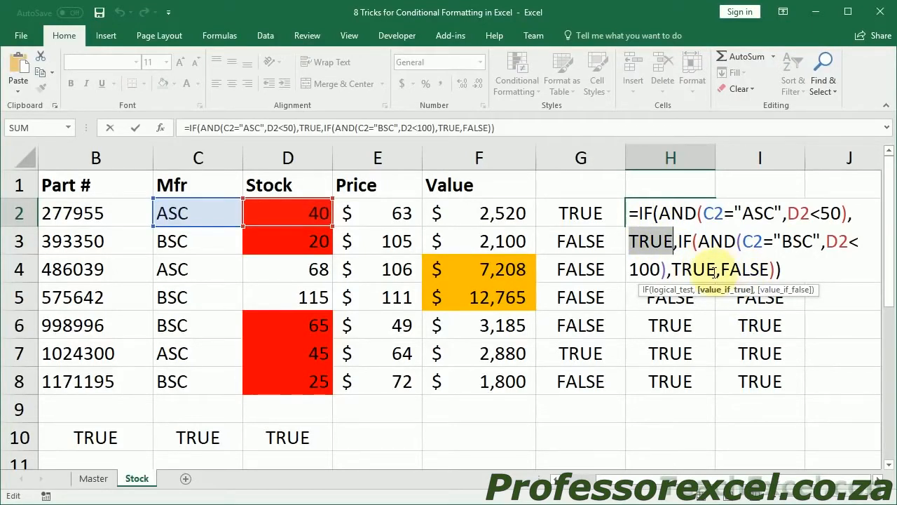
pyautogui.press('Escape')
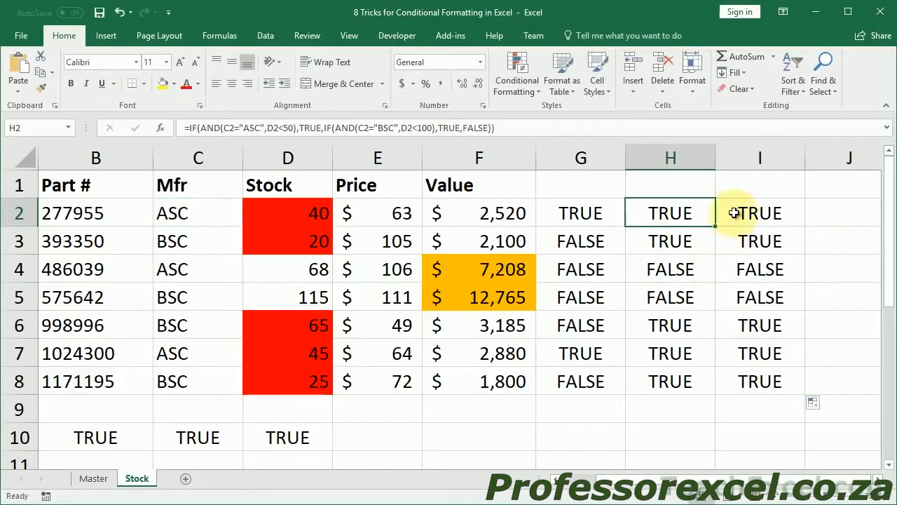
pyautogui.doubleClick(729, 212)
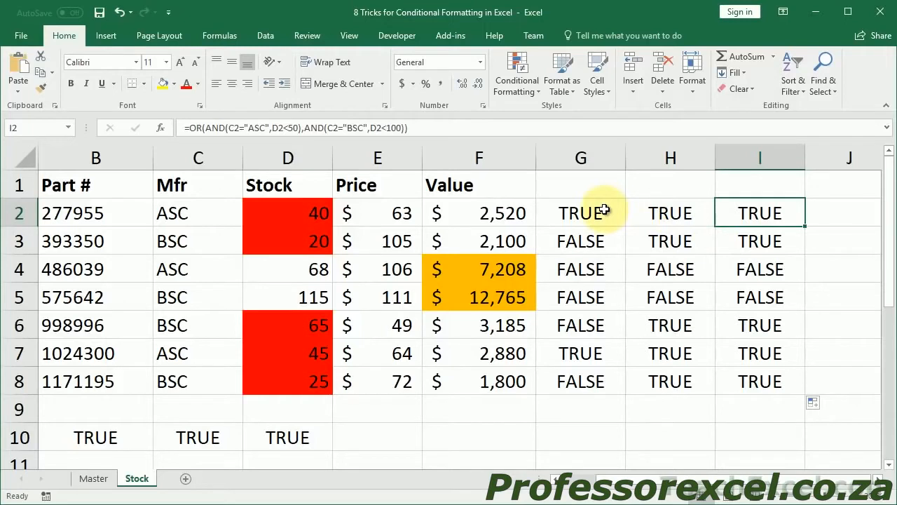
# - Clear the test formulas from G2:I8 and from D10, C10 and B10
pyautogui.moveTo(604, 210); pyautogui.dragTo(734, 376)
pyautogui.press('Delete')
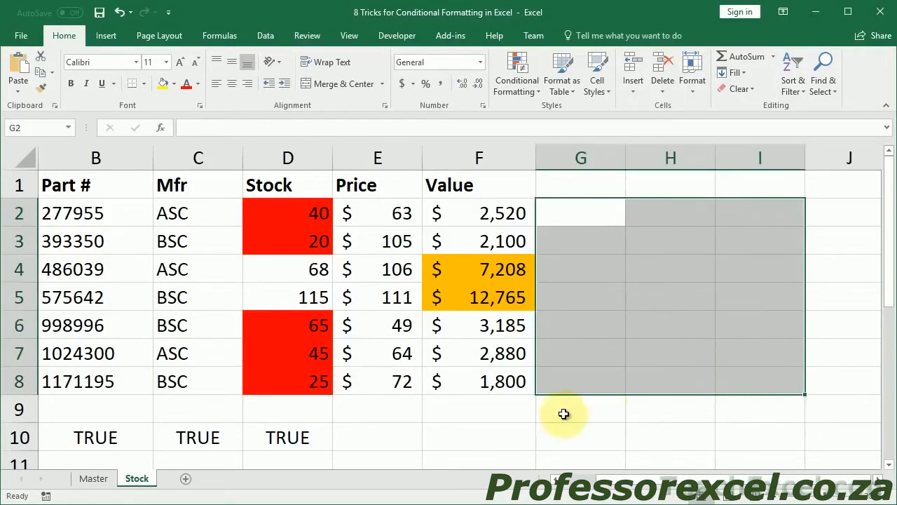
pyautogui.hscroll(-1, 481, 426)
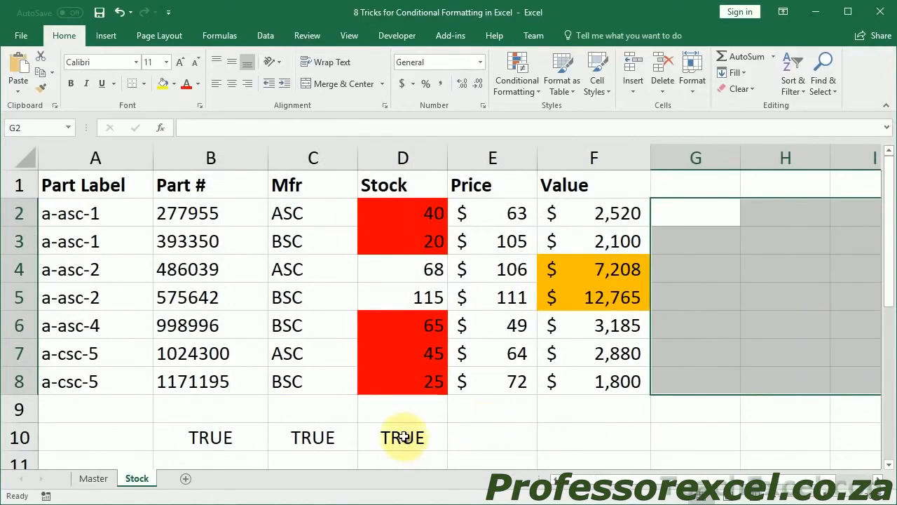
pyautogui.click(404, 437)
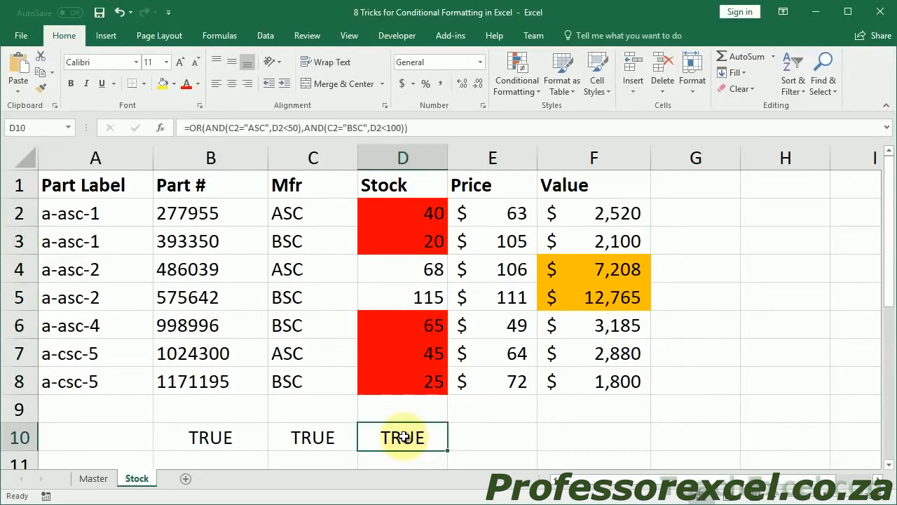
pyautogui.press('Delete')
pyautogui.press('Left')
pyautogui.press('Delete')
pyautogui.press('Left')
pyautogui.press('Delete')
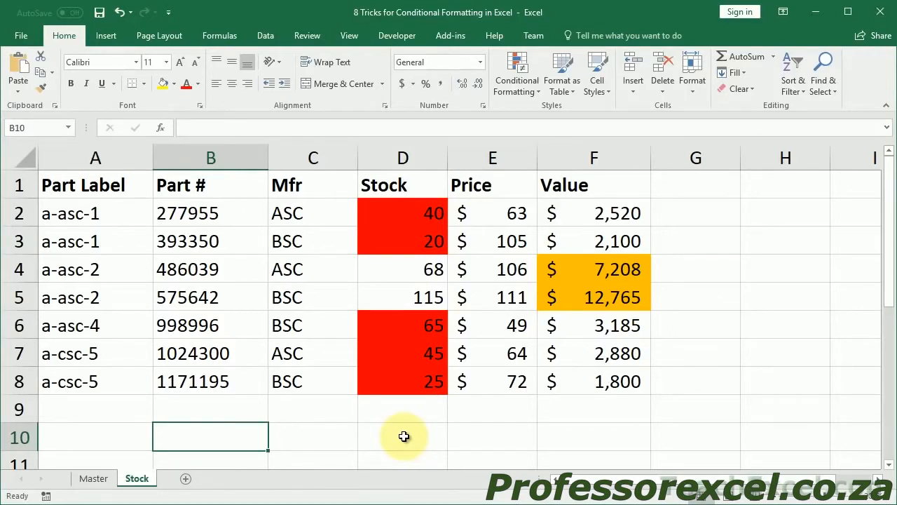
# - Extract the manufacturer code from the part label in A2 by entering =MID(A2,3,3) in B9
pyautogui.click(292, 215)
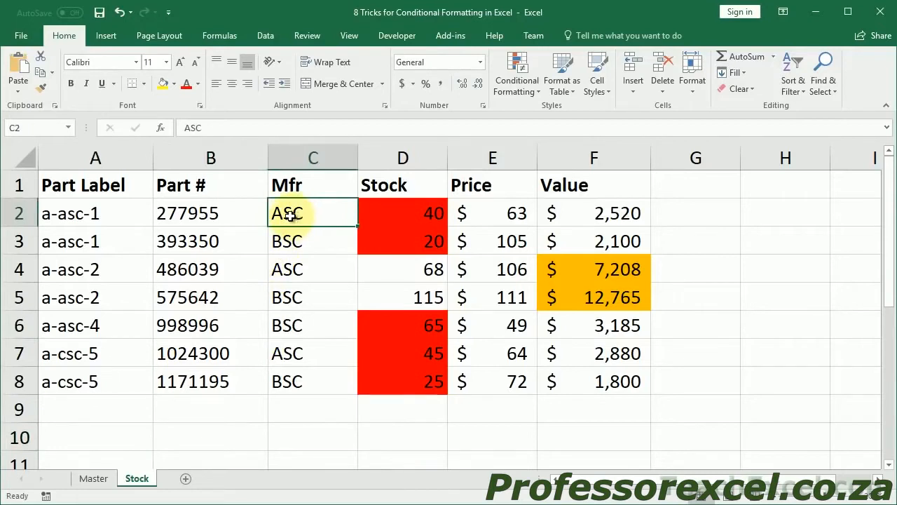
pyautogui.click(81, 215)
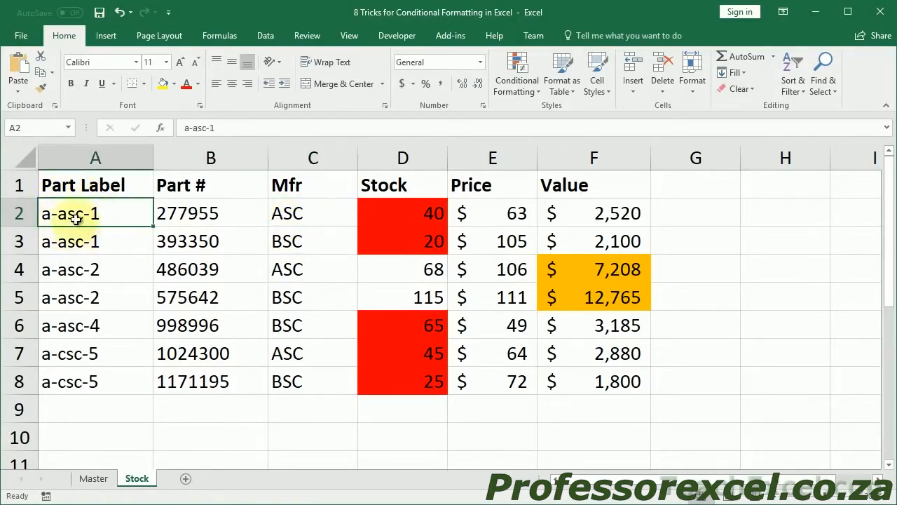
pyautogui.moveTo(68, 357); pyautogui.dragTo(62, 381)
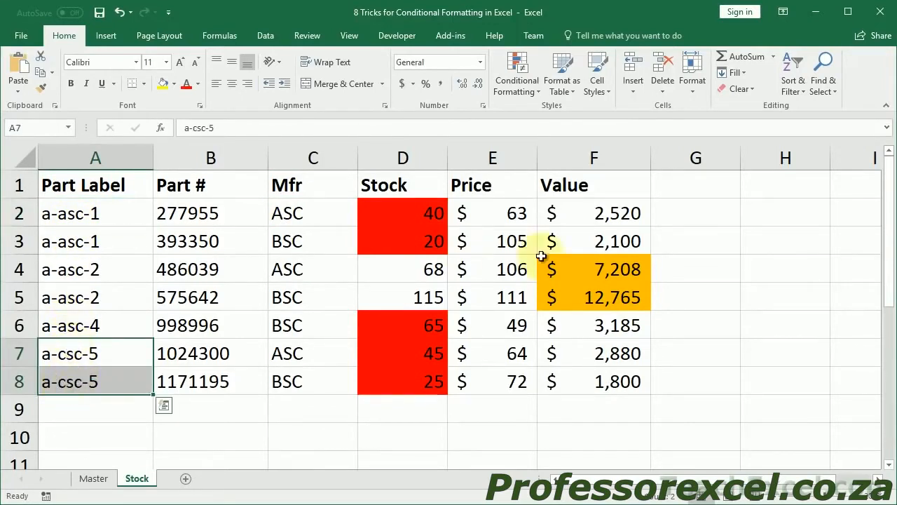
pyautogui.click(217, 411)
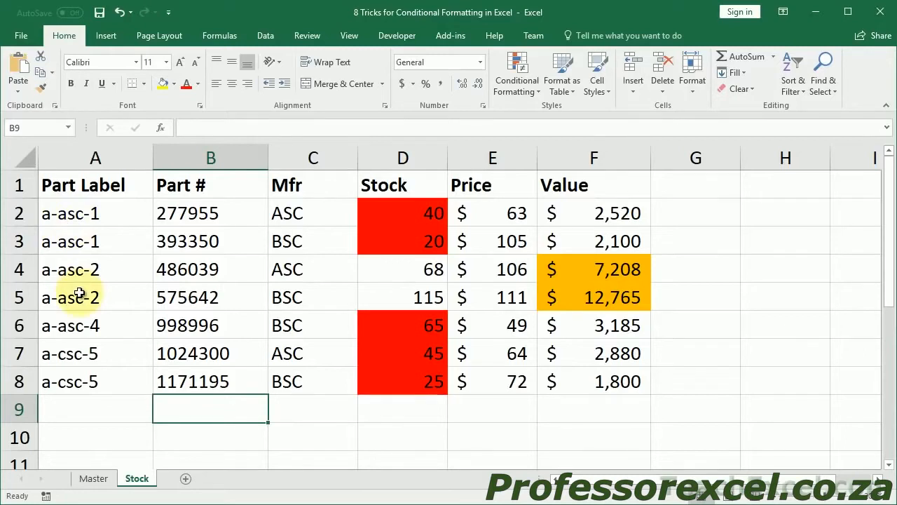
pyautogui.write('=')
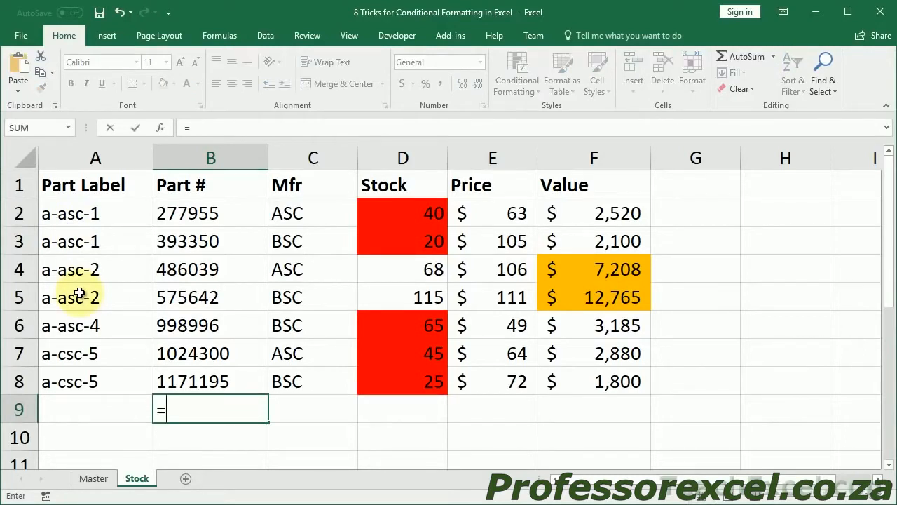
pyautogui.write('mid')
pyautogui.press('Tab')
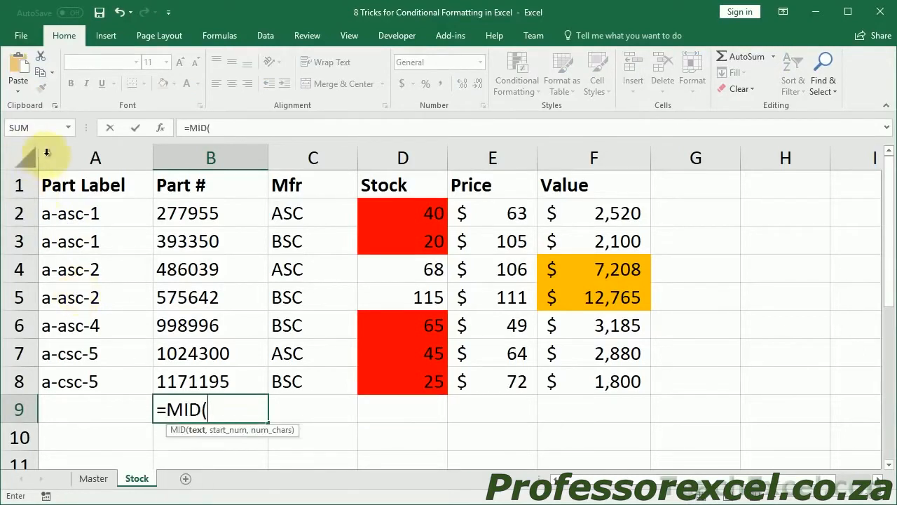
pyautogui.click(67, 215)
pyautogui.write(',')
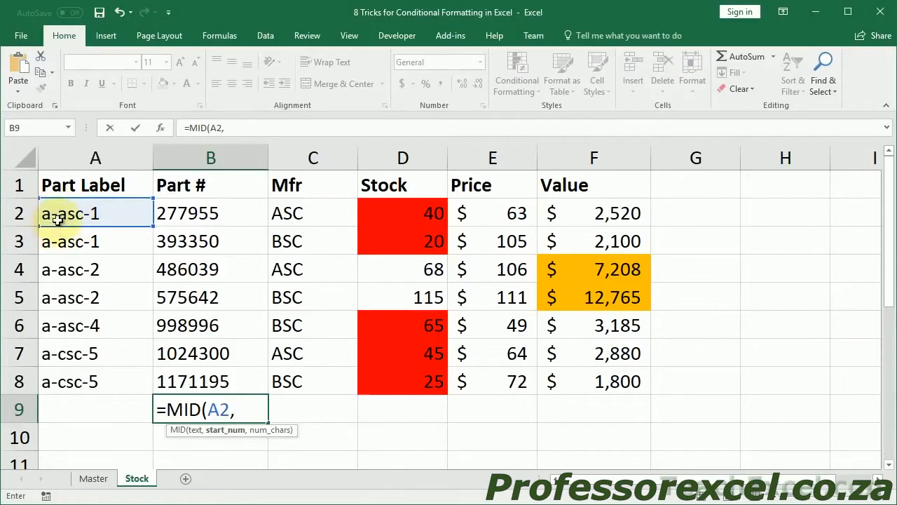
pyautogui.write('3,')
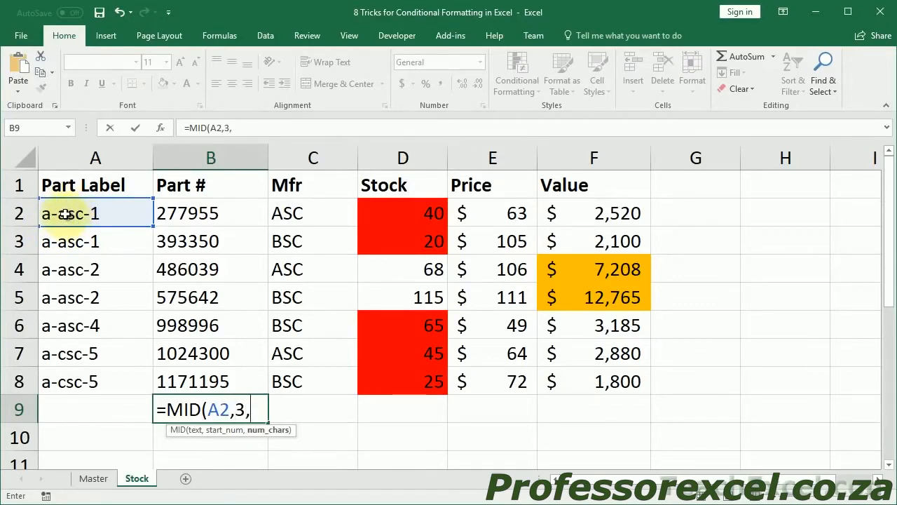
pyautogui.write('3)')
pyautogui.hotkey('ctrl', 'Return')
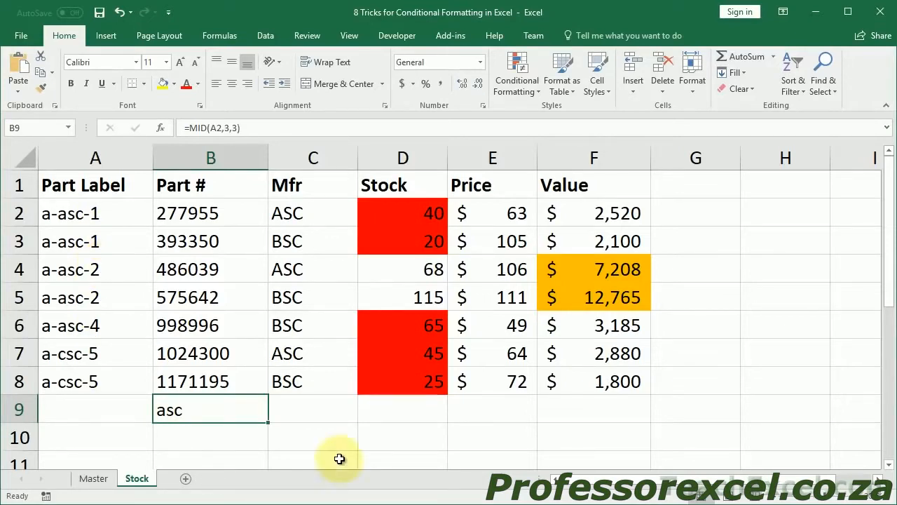
# - Enter =B9=C2 in C9 to compare the extracted code with the first part's Mfr value
pyautogui.click(289, 404)
pyautogui.write('=')
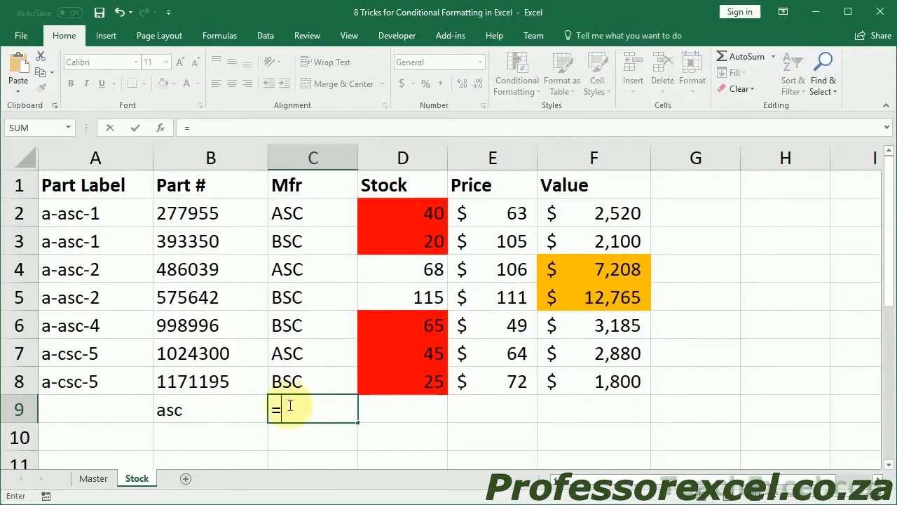
pyautogui.click(169, 410)
pyautogui.write('=')
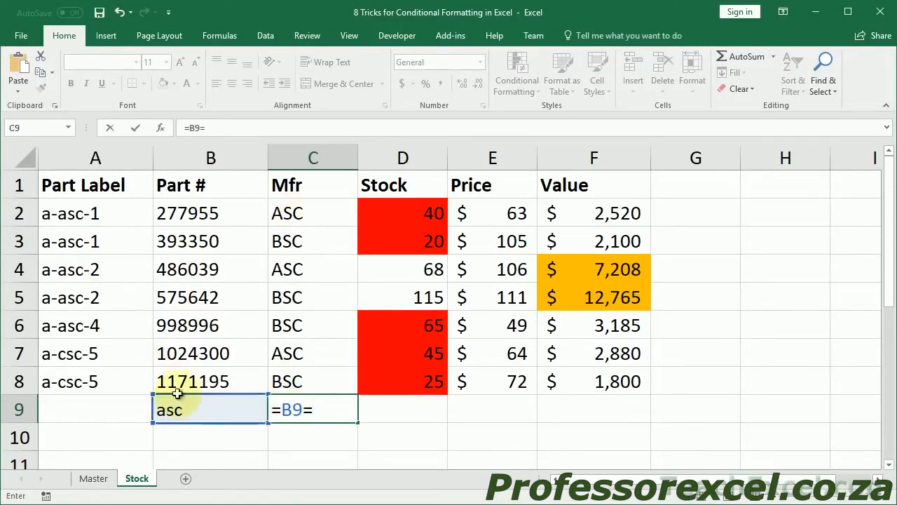
pyautogui.click(311, 214)
pyautogui.press('Return')
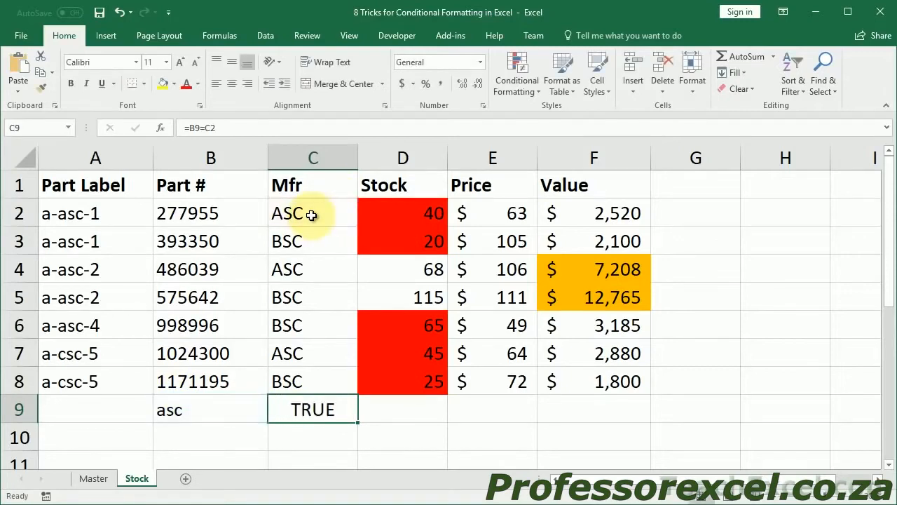
# - Open the MID formula in B9 for editing
pyautogui.doubleClick(210, 411)
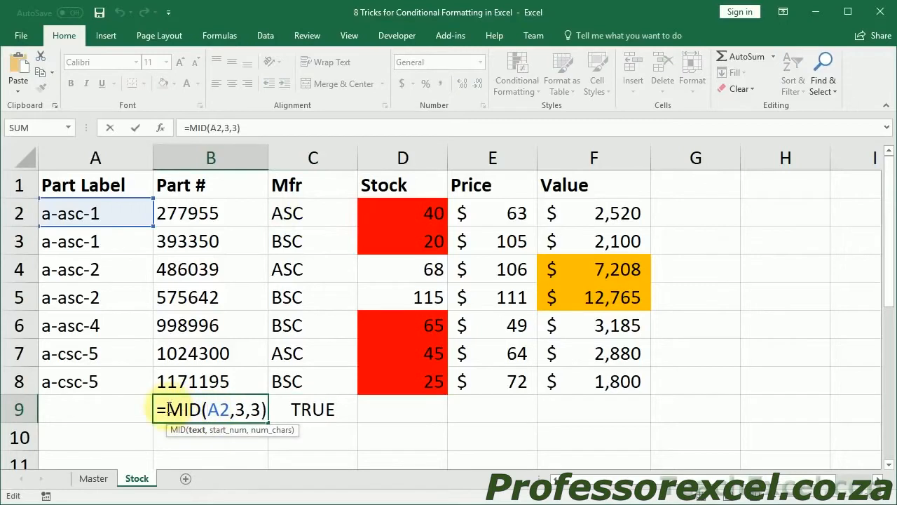
# - Finish editing B9 with =MID(A2,3,3) and set the formula in C9 to =MID(A2,3,3)=C2
pyautogui.hotkey('ctrl', 'Return')
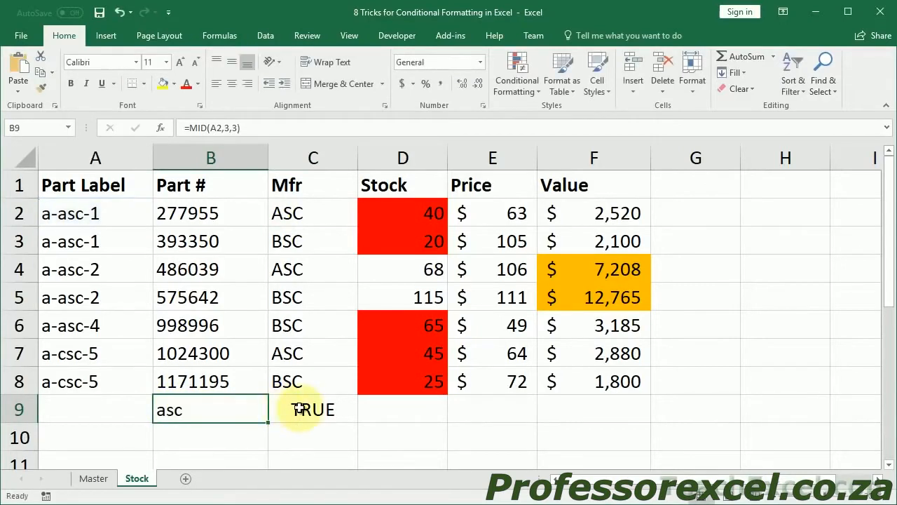
pyautogui.doubleClick(299, 408)
pyautogui.doubleClick(301, 409)
pyautogui.write('MID(A2,3,3)')
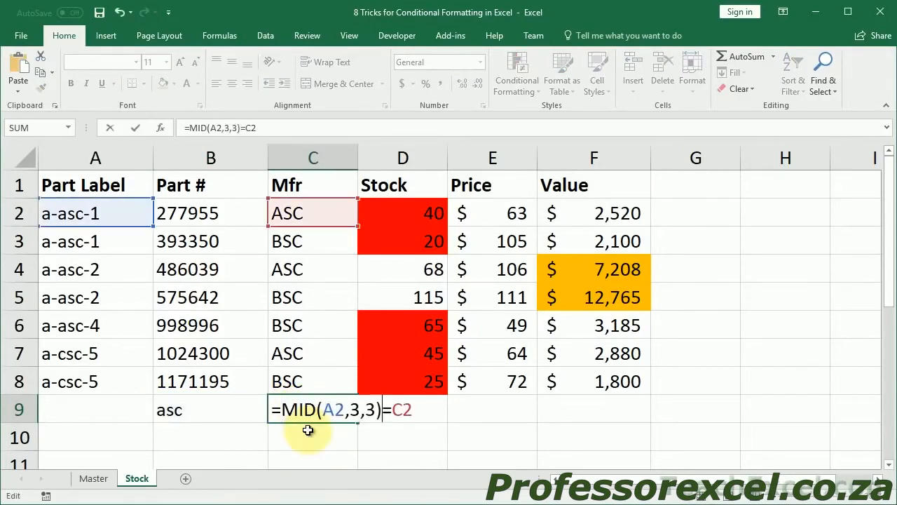
pyautogui.hotkey('ctrl', 'Return')
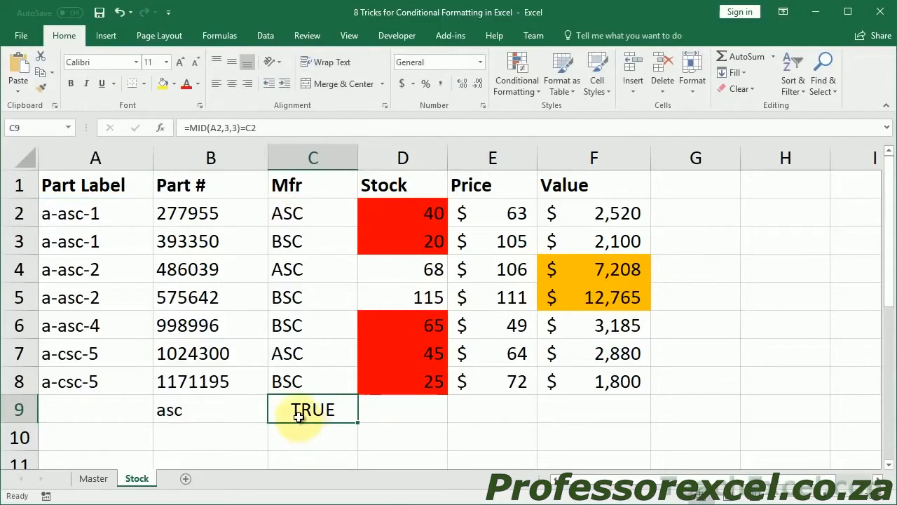
# - Copy the formula text =MID(A2,3,3)=C2 from C9 into G2 and fill it down to G9
pyautogui.doubleClick(288, 412)
pyautogui.moveTo(273, 412); pyautogui.dragTo(457, 423)
pyautogui.hotkey('ctrl', 'c')
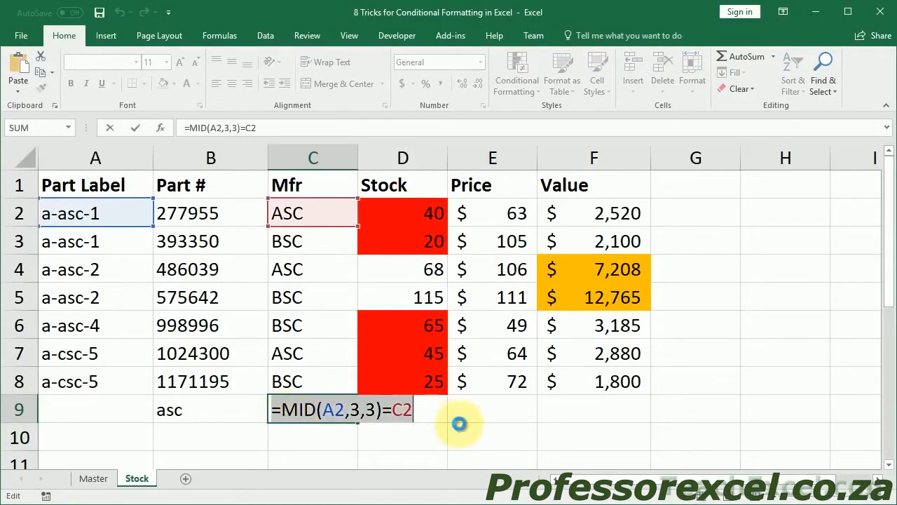
pyautogui.press('Escape')
pyautogui.doubleClick(693, 215)
pyautogui.hotkey('ctrl', 'v')
pyautogui.hotkey('ctrl', 'Return')
pyautogui.doubleClick(739, 226)
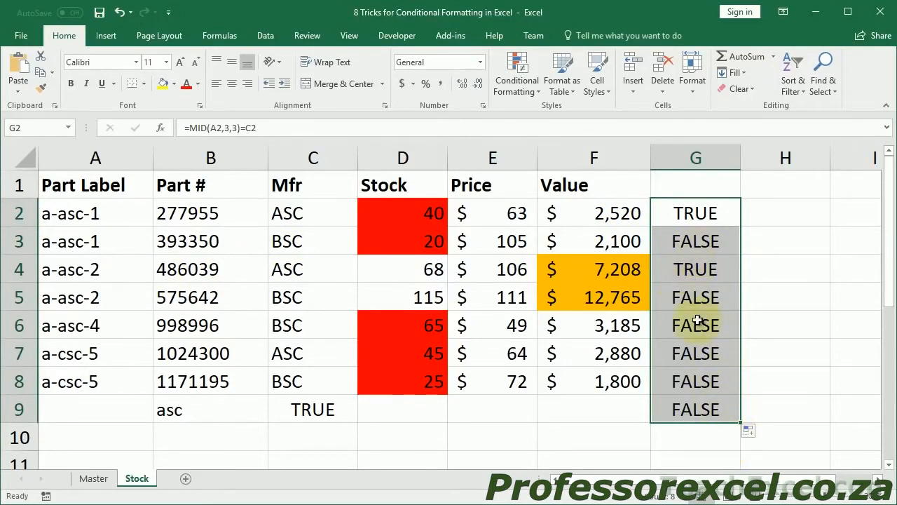
# - Check the filled formula in G9 and copy the full formula text from cell G2
pyautogui.click(696, 410)
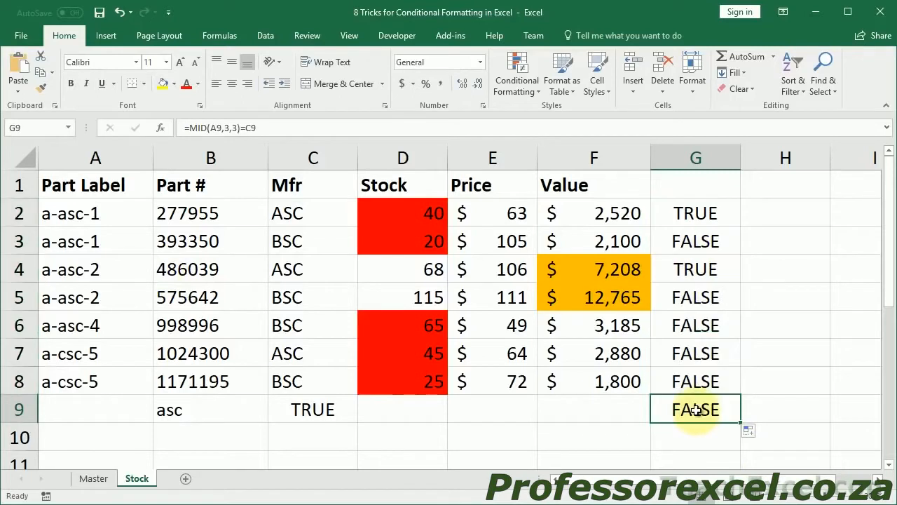
pyautogui.click(675, 213)
pyautogui.doubleClick(674, 214)
pyautogui.moveTo(658, 213); pyautogui.dragTo(821, 224)
pyautogui.hotkey('ctrl', 'c')
pyautogui.press('Escape')
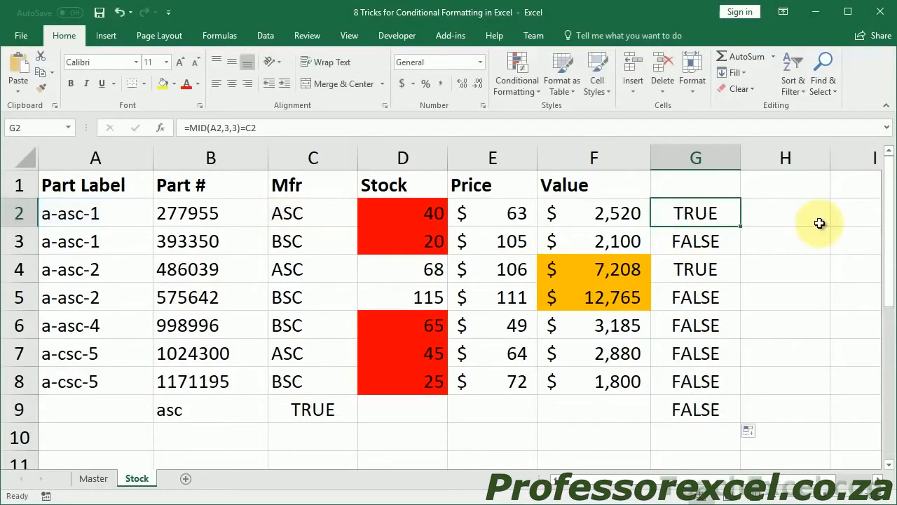
# - Add a formula-based conditional formatting rule with no format to C2:C8, using =MID(A2,3,3)=C2
pyautogui.moveTo(290, 215); pyautogui.dragTo(298, 382)
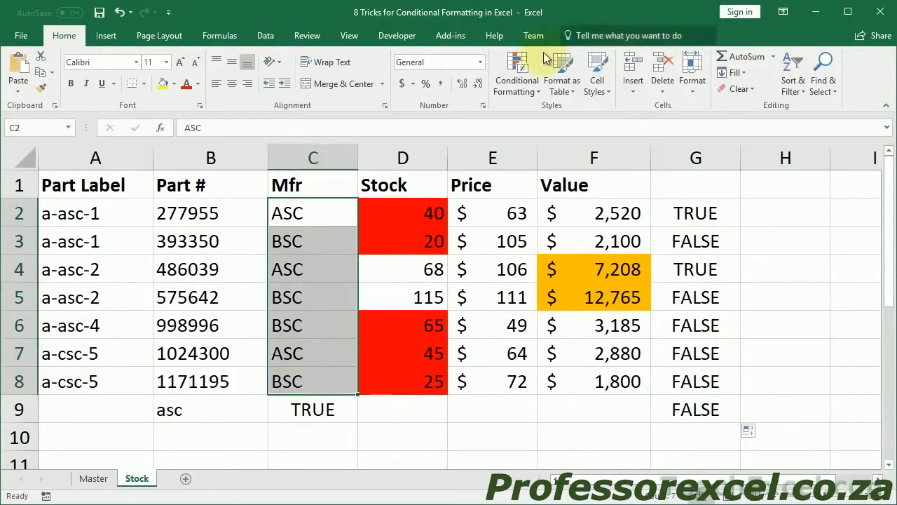
pyautogui.click(526, 64)
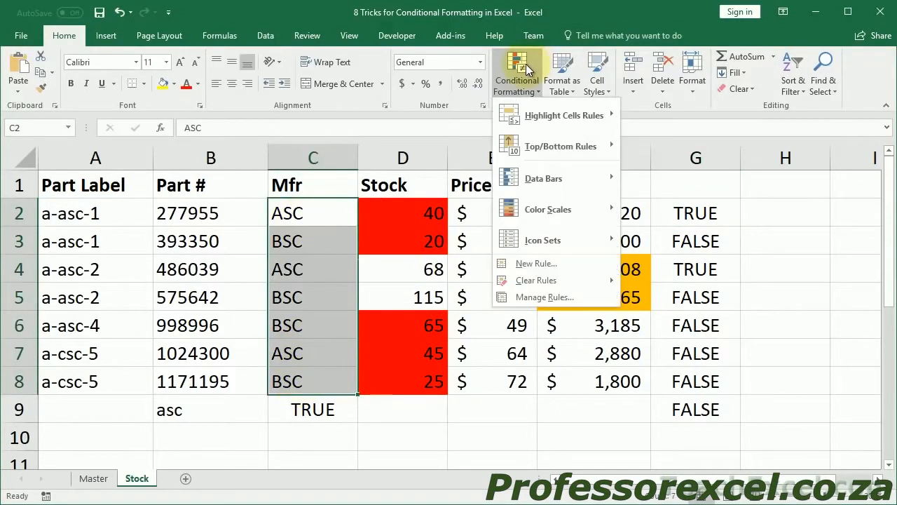
pyautogui.click(536, 263)
pyautogui.click(168, 205)
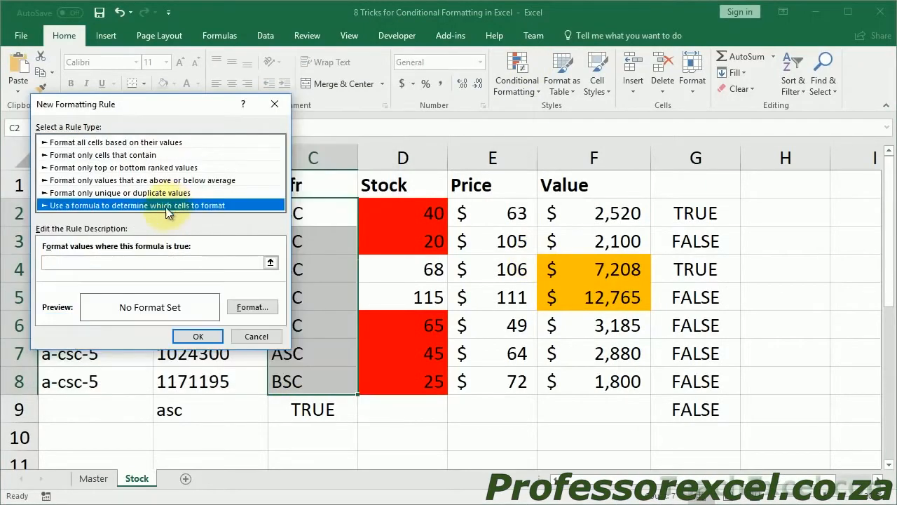
pyautogui.click(130, 262)
pyautogui.hotkey('ctrl', 'v')
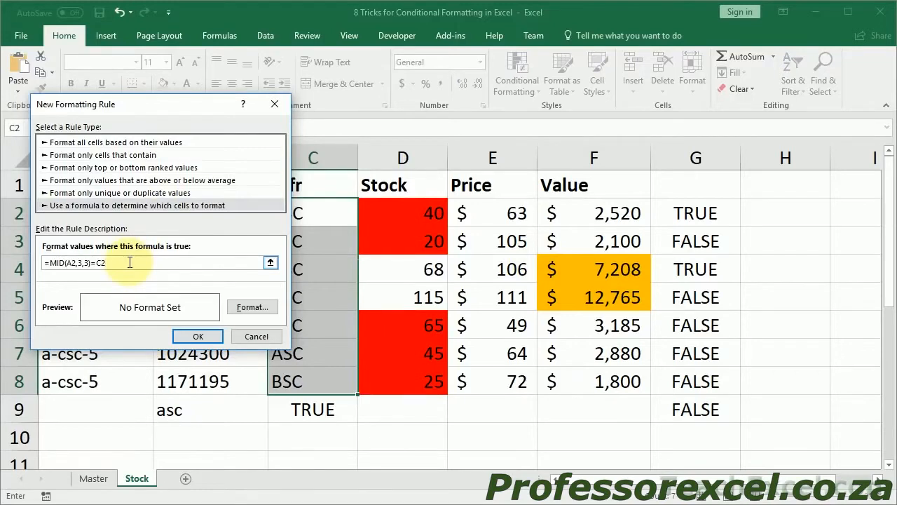
pyautogui.click(195, 337)
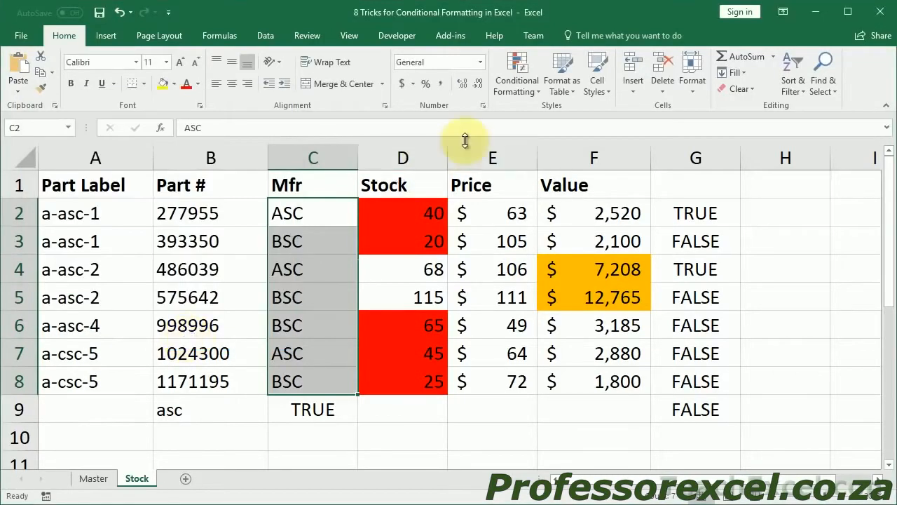
# - Edit the MID formula rule on C2:C8 to apply a light blue fill
pyautogui.click(512, 93)
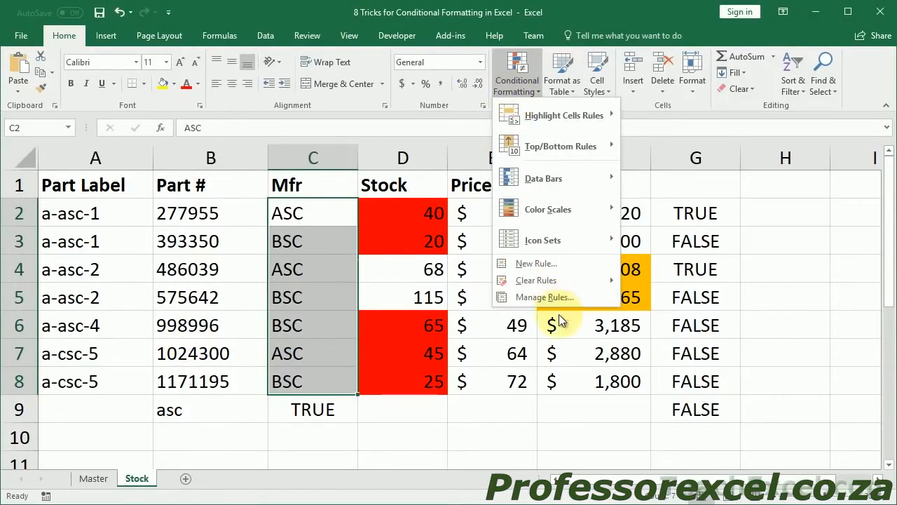
pyautogui.click(554, 296)
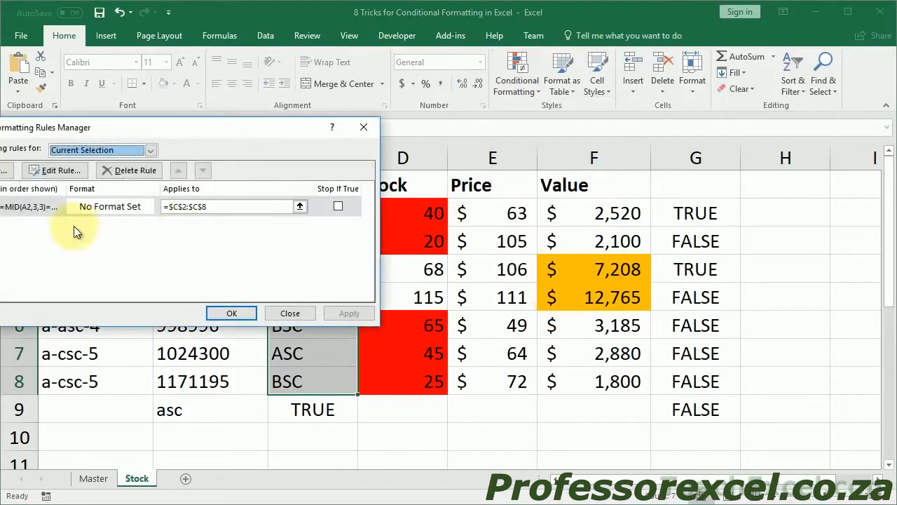
pyautogui.doubleClick(13, 209)
pyautogui.click(239, 308)
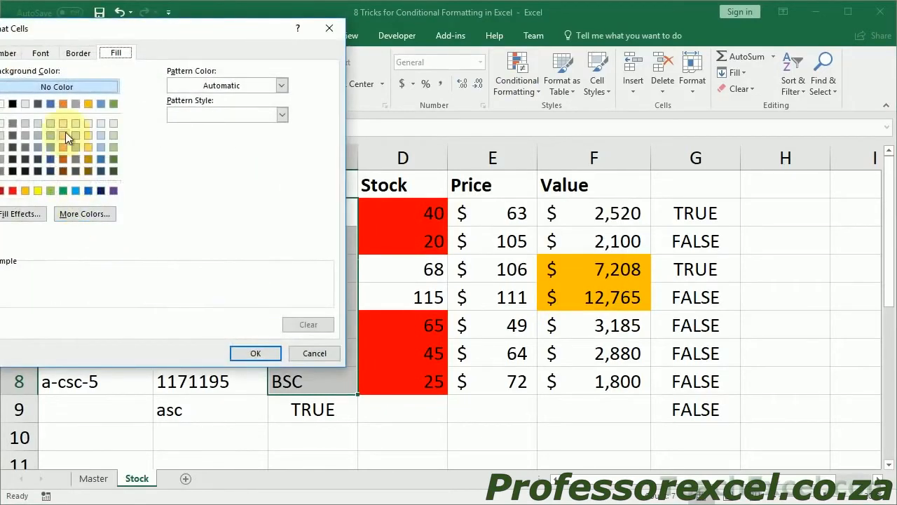
pyautogui.click(50, 123)
pyautogui.click(237, 350)
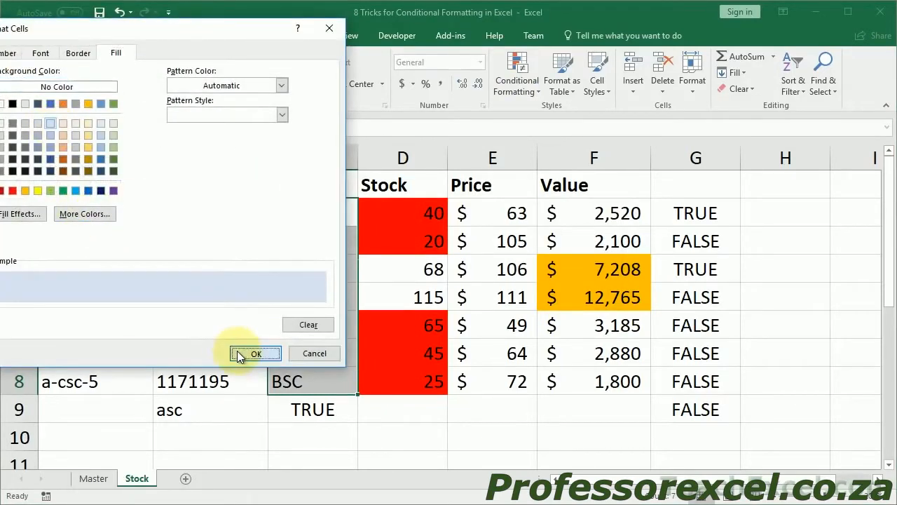
pyautogui.click(211, 333)
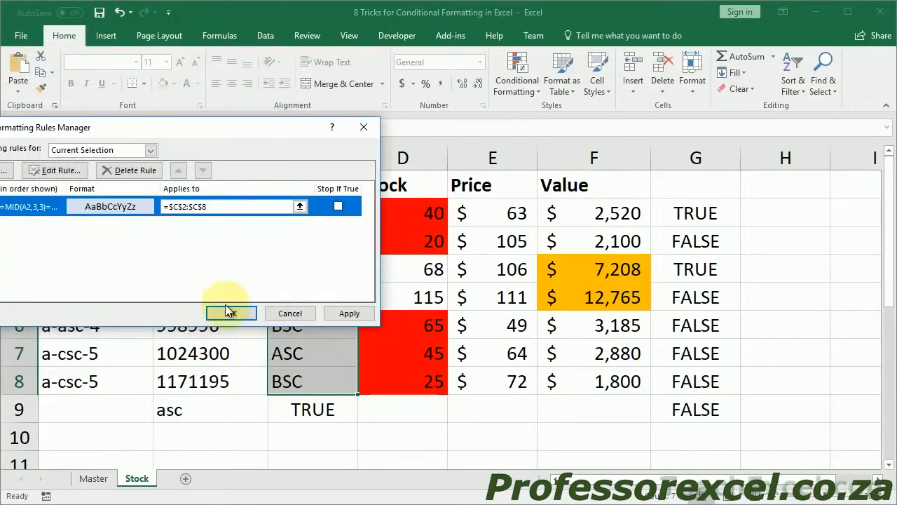
pyautogui.click(231, 311)
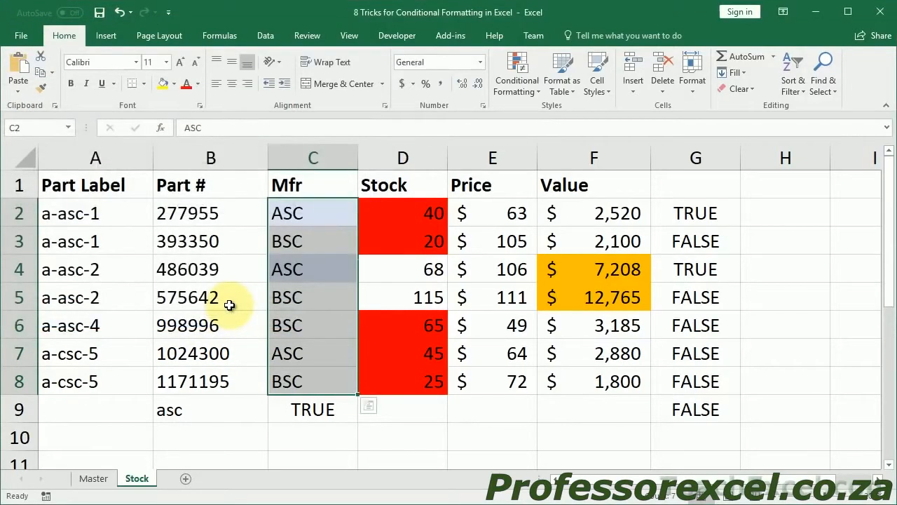
# - Clear the helper formulas from G2:G9
pyautogui.click(692, 217)
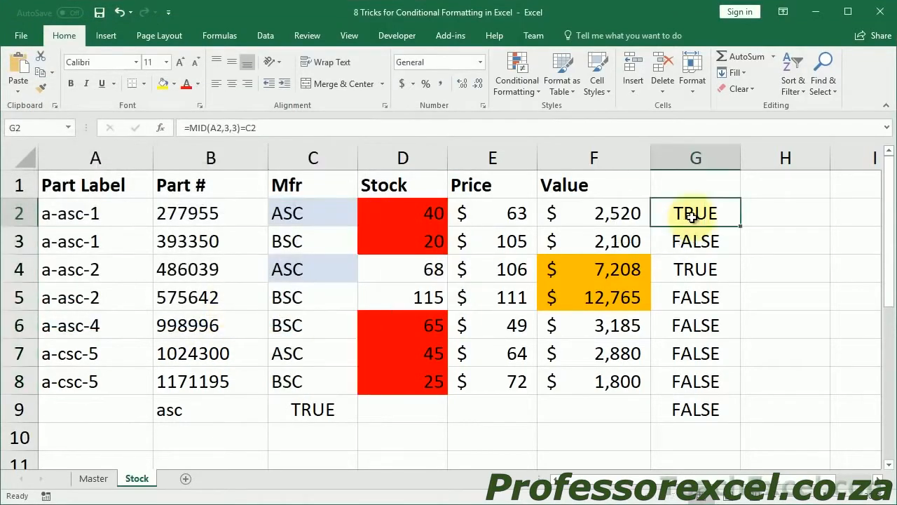
pyautogui.hotkey('ctrl', 'shift', 'Down')
pyautogui.press('Delete')
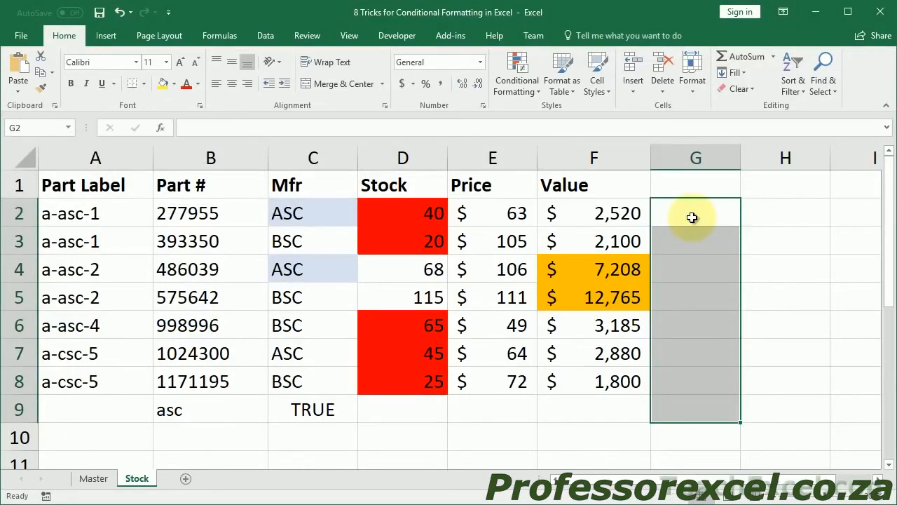
# - Try <> and >= in place of the equals sign before C2 in the C9 formula
pyautogui.press('Down')
pyautogui.press('Left')
pyautogui.hotkey('ctrl', 'Down')
pyautogui.press('Down')
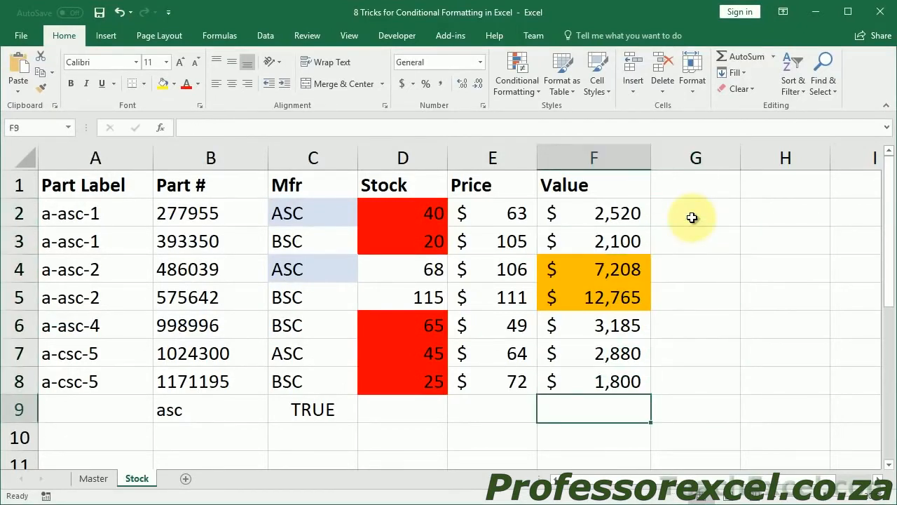
pyautogui.hotkey('ctrl', 'Left')
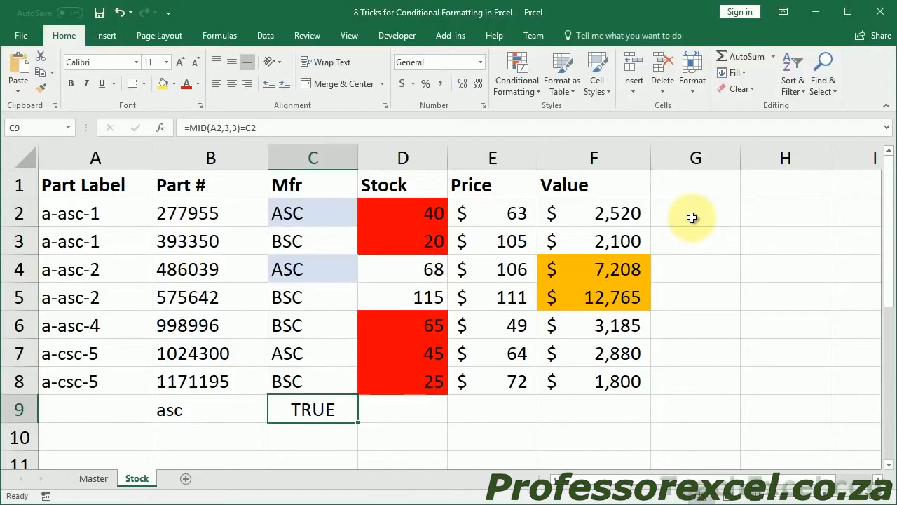
pyautogui.doubleClick(323, 410)
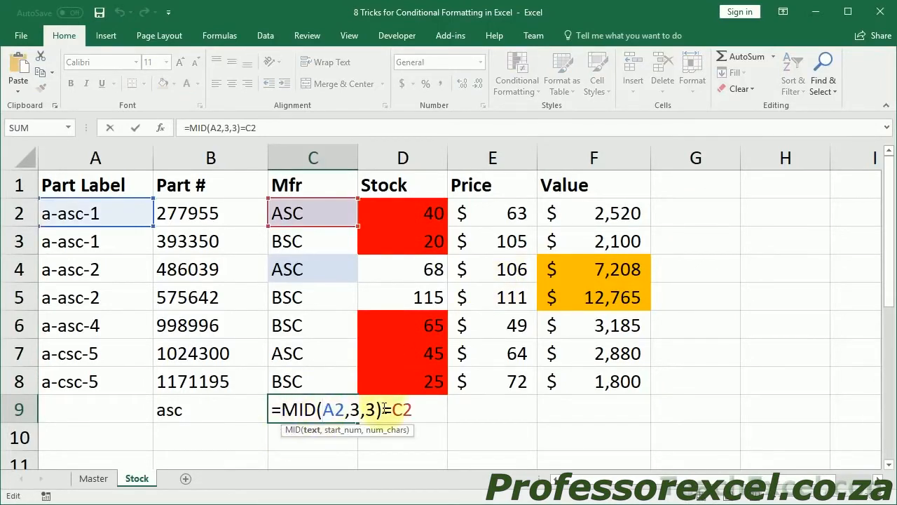
pyautogui.moveTo(383, 409); pyautogui.dragTo(391, 409)
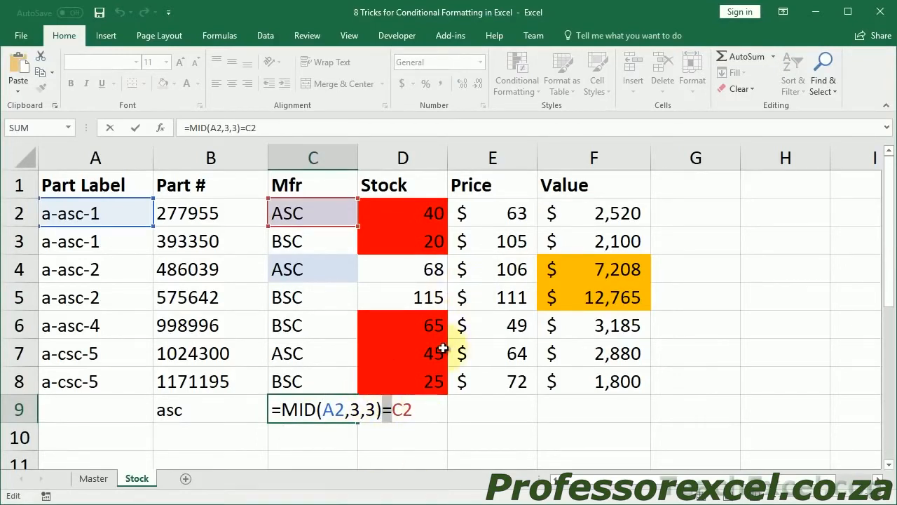
pyautogui.write('<>')
pyautogui.press('BackSpace')
pyautogui.press('BackSpace')
pyautogui.write('>=')
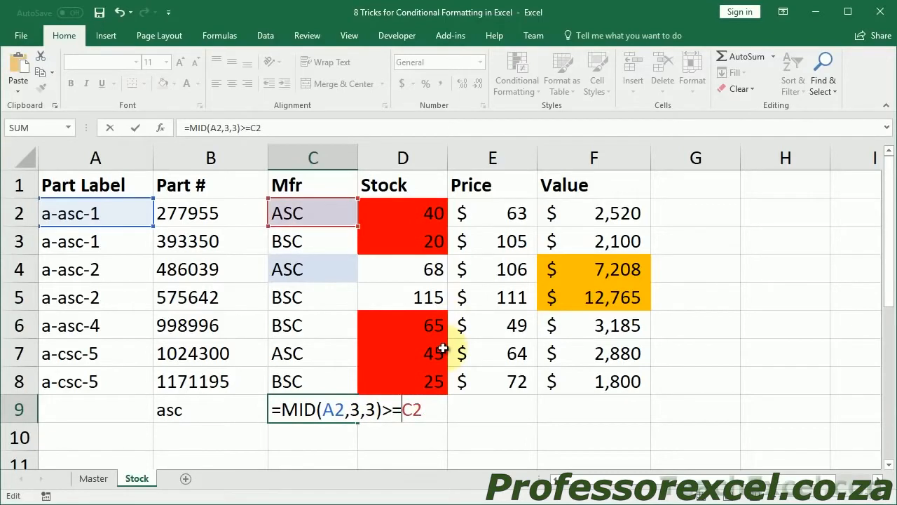
# - Try <= and <> as the comparison operator in C9, and restore the formula =MID(A2,3,3)=C2
pyautogui.press('BackSpace')
pyautogui.press('BackSpace')
pyautogui.write('<=')
pyautogui.press('BackSpace')
pyautogui.press('BackSpace')
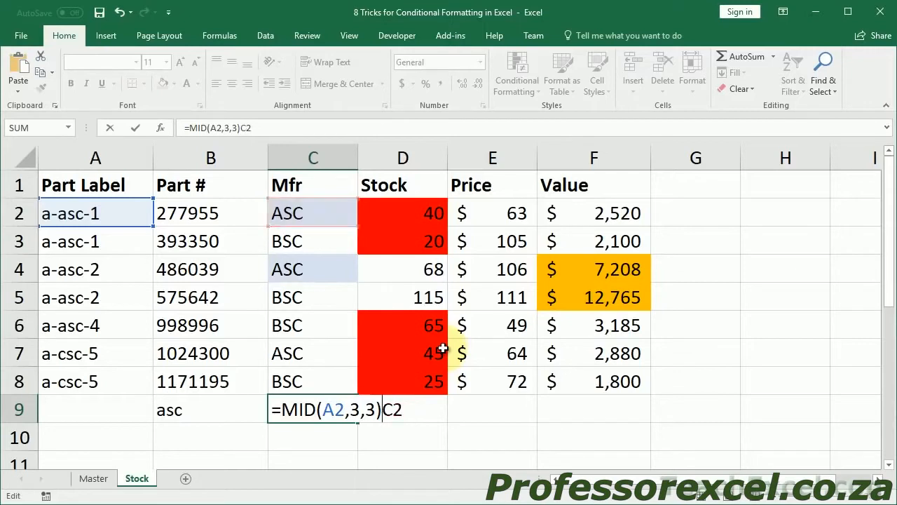
pyautogui.write('=')
pyautogui.press('BackSpace')
pyautogui.write('<>')
pyautogui.press('BackSpace')
pyautogui.press('BackSpace')
pyautogui.write('=')
pyautogui.hotkey('ctrl', 'Return')
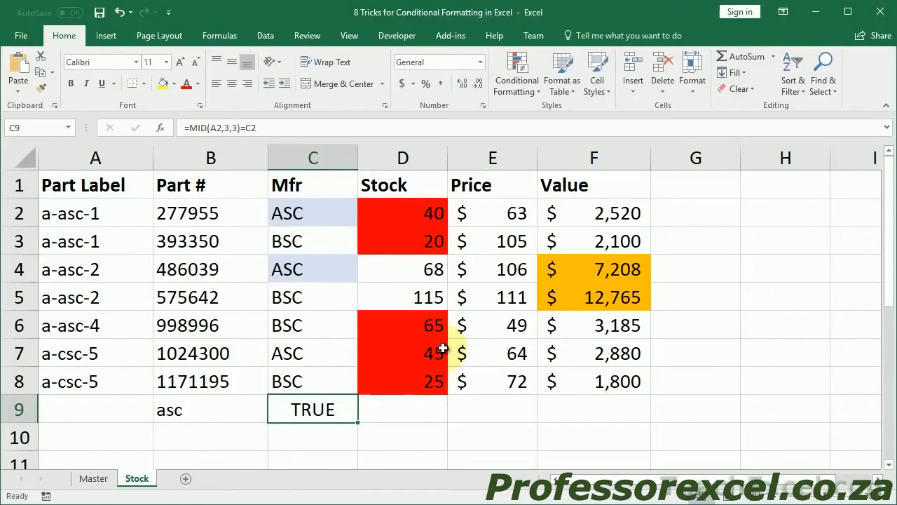
# - Clear the test formulas from cells C9 and B9
pyautogui.press('Delete')
pyautogui.press('Left')
pyautogui.press('Delete')
pyautogui.press('Left')
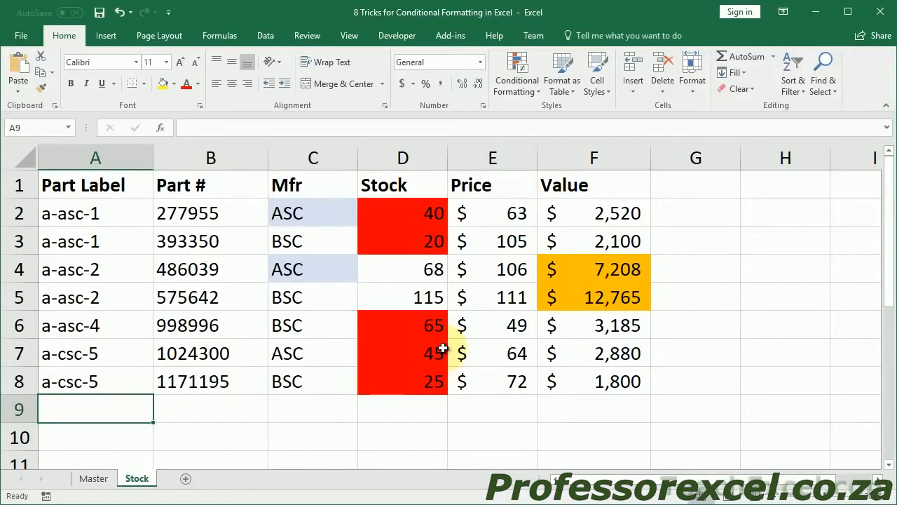
# - Create a copy of the Stock sheet in the same workbook and place it after the Stock sheet
pyautogui.rightClick(141, 477)
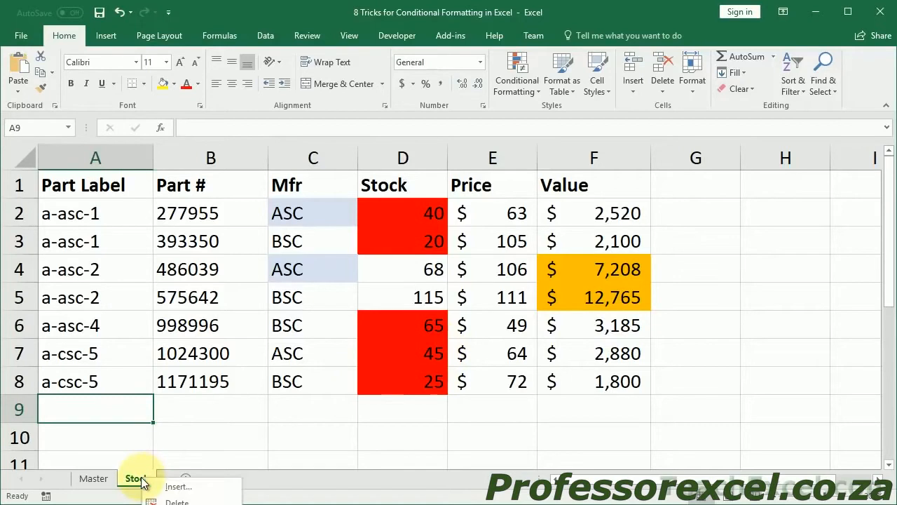
pyautogui.click(184, 504)
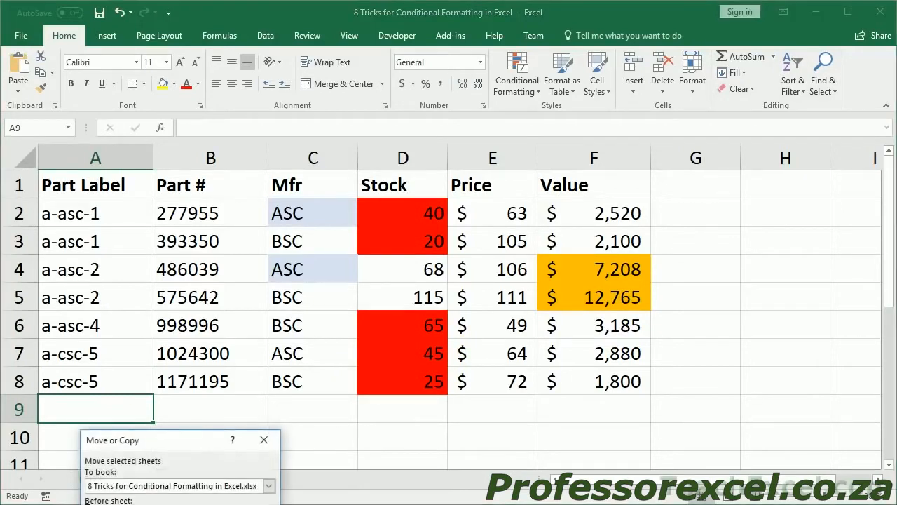
pyautogui.moveTo(180, 440); pyautogui.dragTo(244, 277)
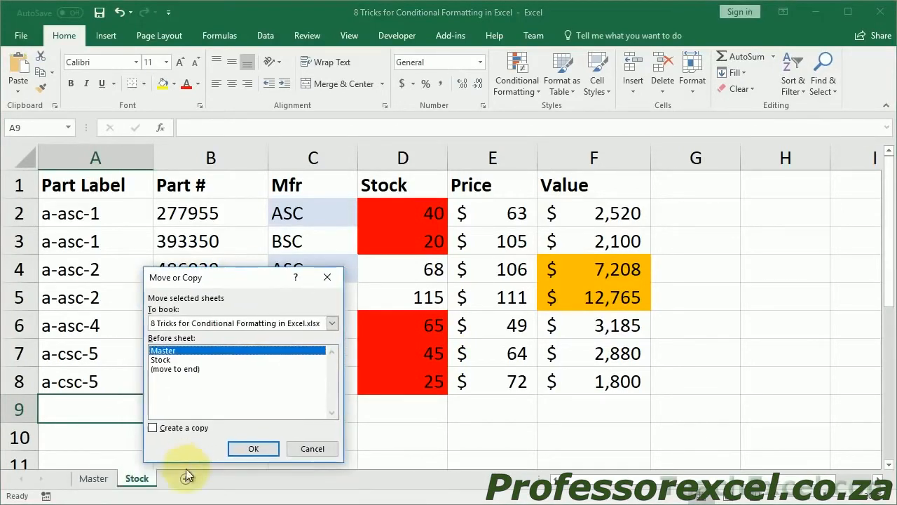
pyautogui.click(192, 427)
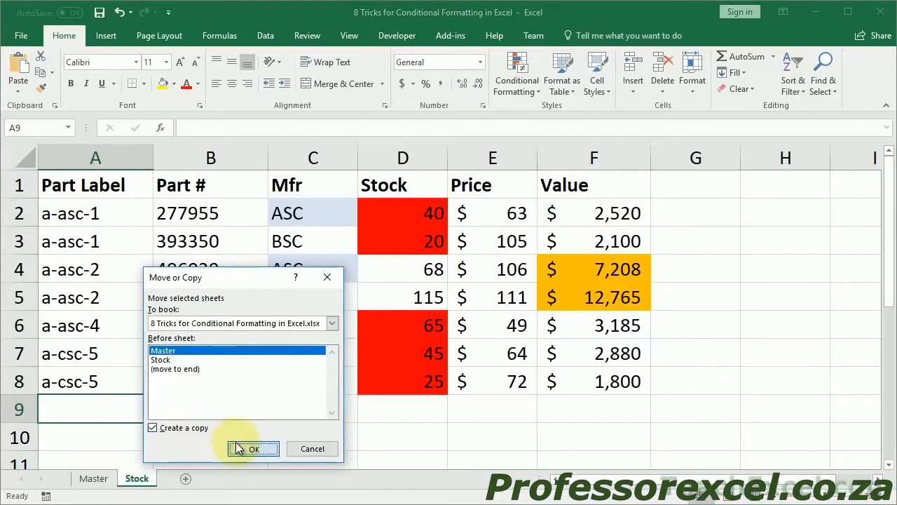
pyautogui.click(247, 448)
pyautogui.moveTo(110, 483); pyautogui.dragTo(216, 481)
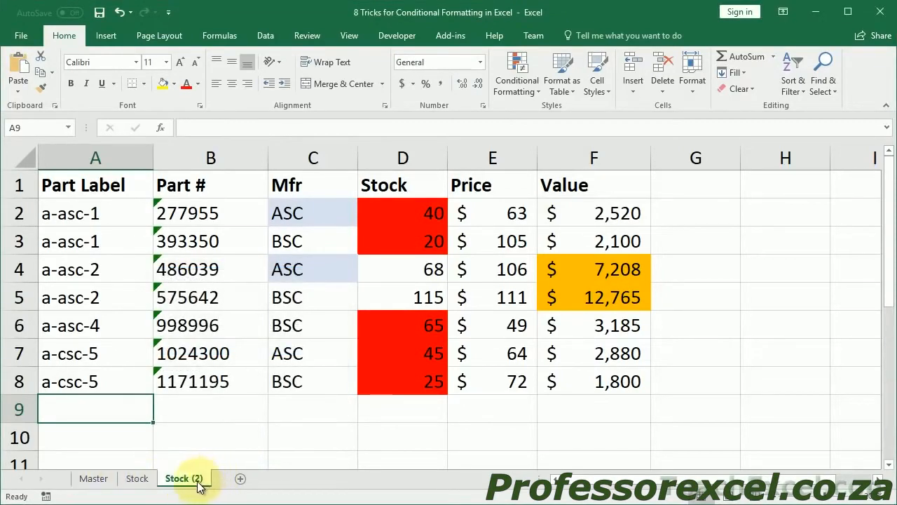
# - Rename the copied Stock sheet as Entire Rows
pyautogui.doubleClick(198, 480)
pyautogui.write('Entire Rows')
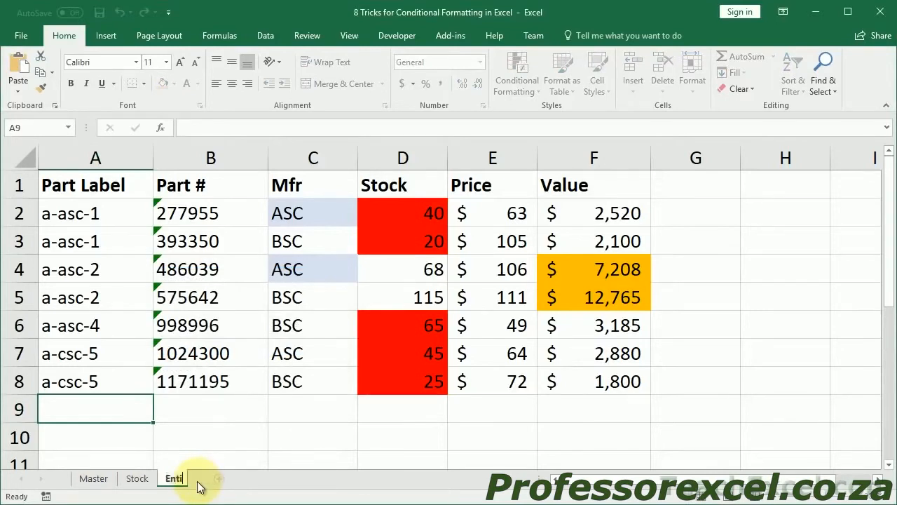
pyautogui.press('Return')
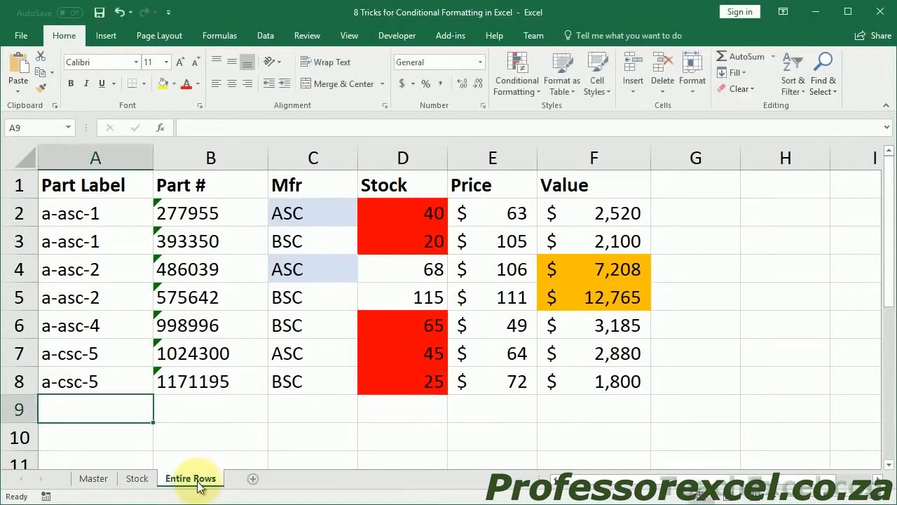
# - Clear all conditional formatting rules from the Entire Rows sheet
pyautogui.click(19, 153)
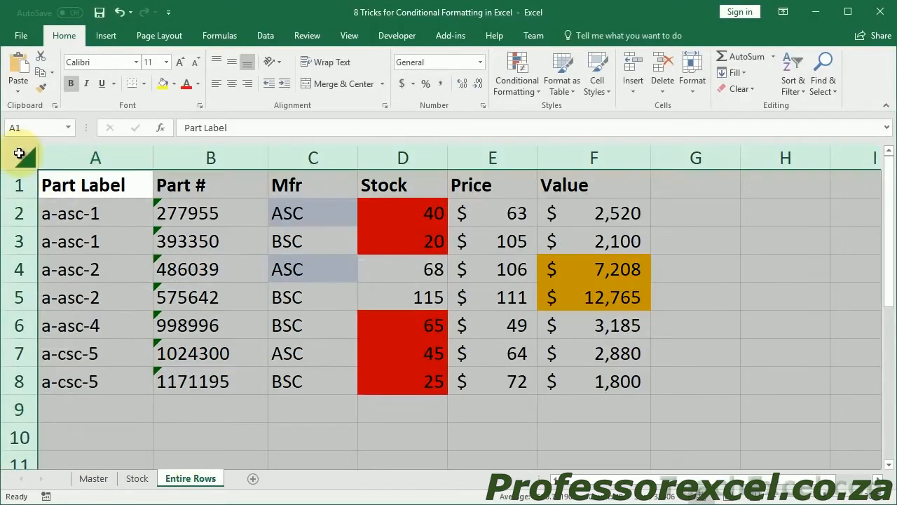
pyautogui.click(528, 94)
pyautogui.moveTo(594, 282)
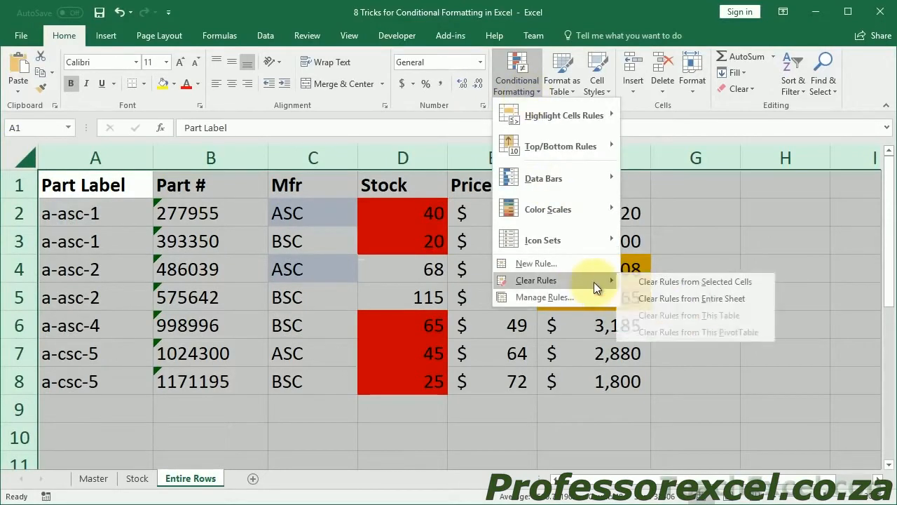
pyautogui.click(668, 297)
pyautogui.click(273, 230)
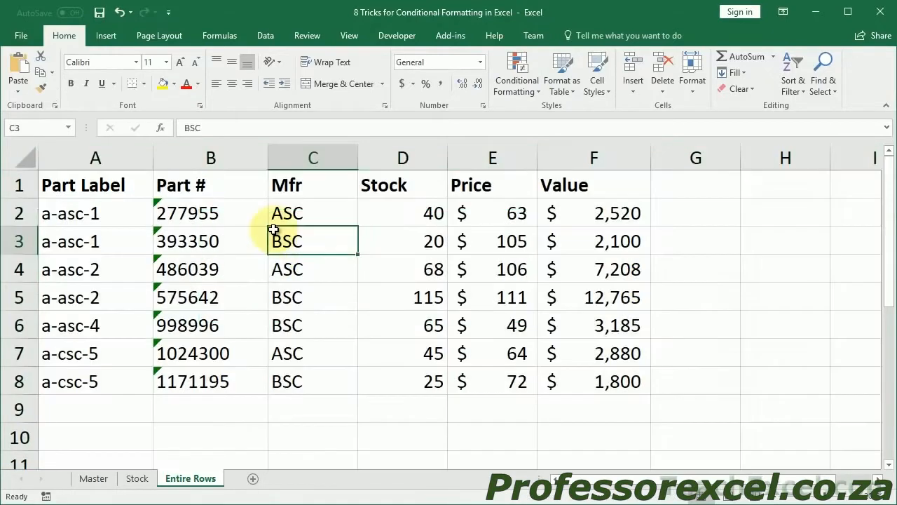
# - Ignore the number-stored-as-text errors for the part numbers in B2:B8
pyautogui.click(200, 214)
pyautogui.hotkey('ctrl', 'shift', 'Down')
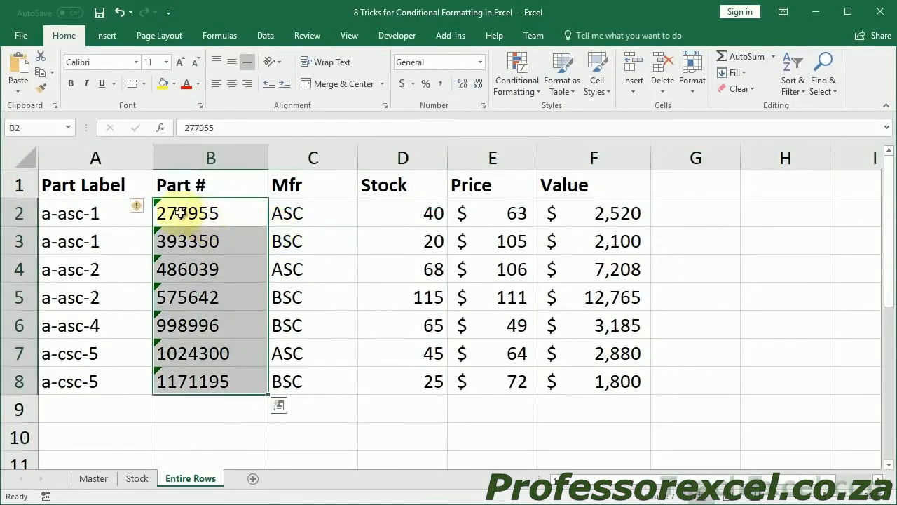
pyautogui.click(138, 206)
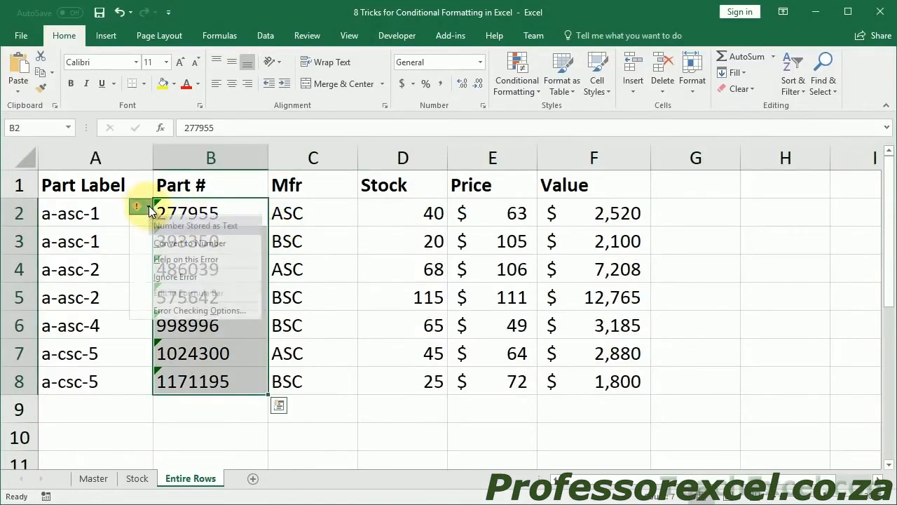
pyautogui.click(166, 279)
pyautogui.click(200, 214)
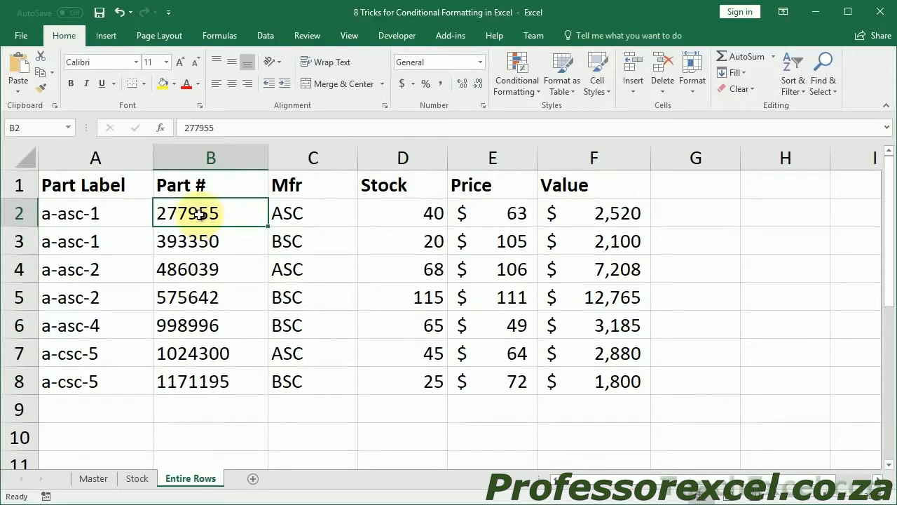
# - Enter the test formula =D2<50 in cell G2 and fill it down to G8
pyautogui.click(387, 212)
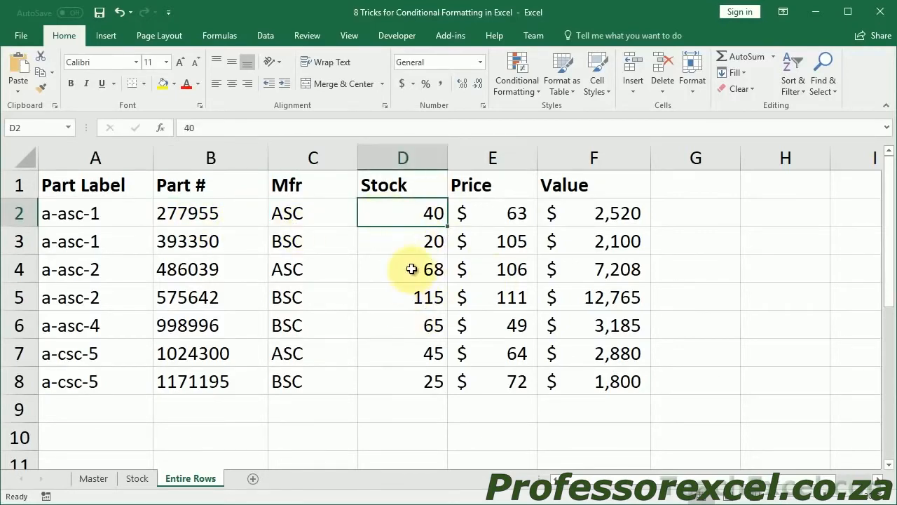
pyautogui.click(671, 210)
pyautogui.write('=')
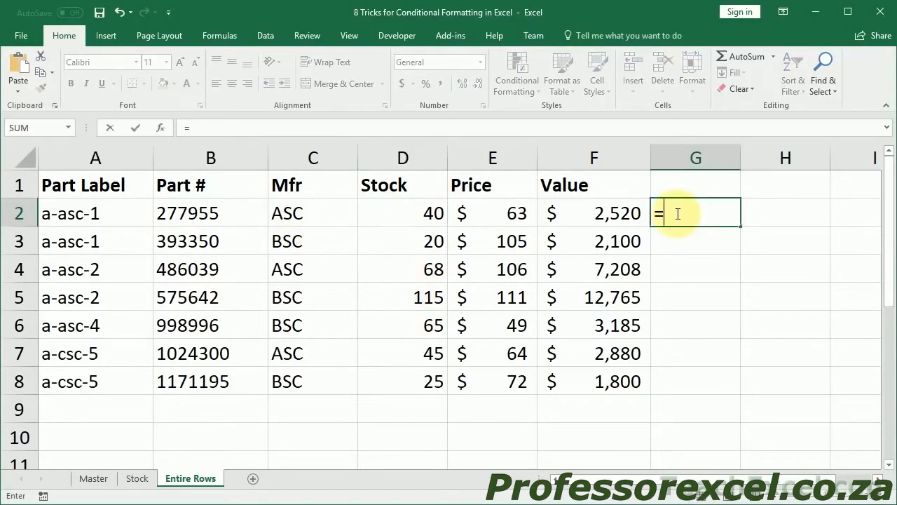
pyautogui.click(427, 209)
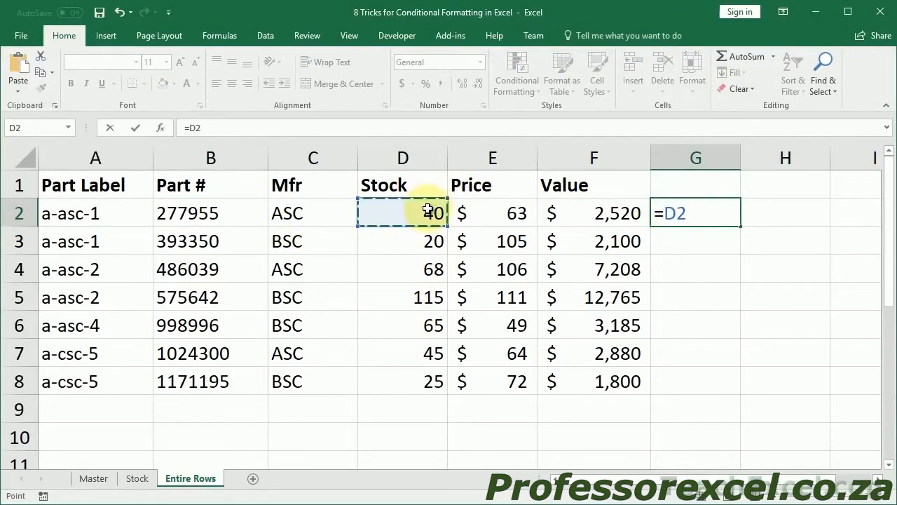
pyautogui.write('<50')
pyautogui.hotkey('ctrl', 'Return')
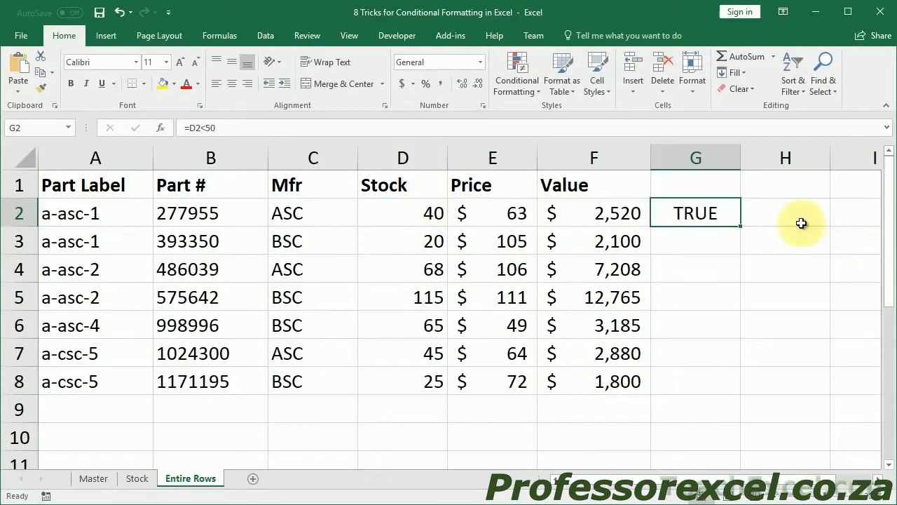
pyautogui.doubleClick(741, 226)
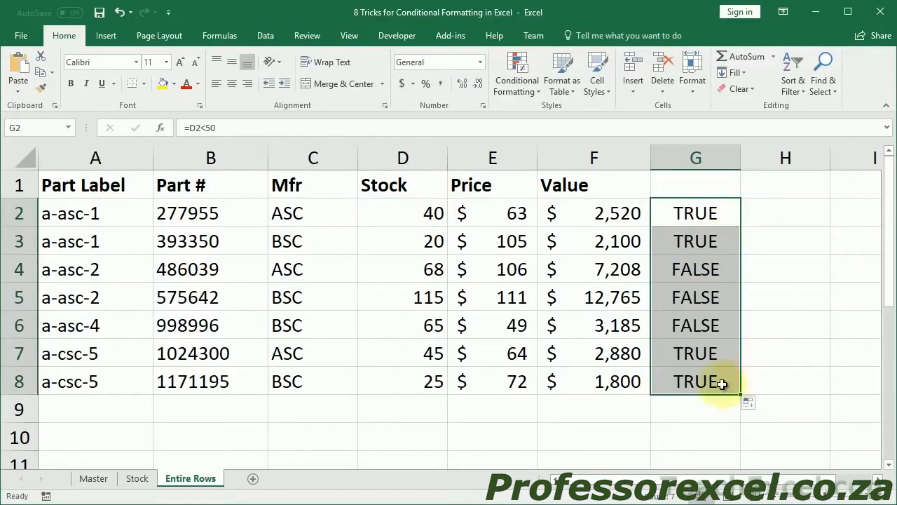
# - Copy the formula text =D2<50 from cell G2, leaving the cell unedited
pyautogui.doubleClick(690, 211)
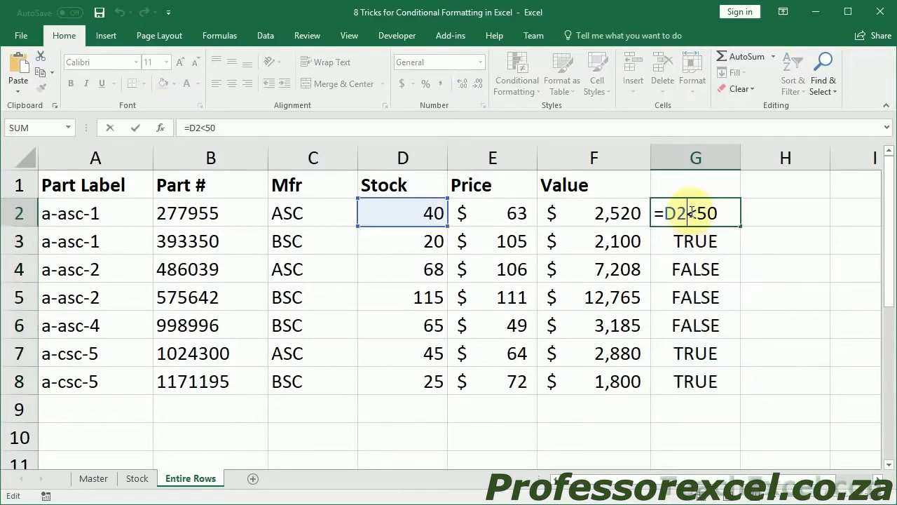
pyautogui.moveTo(712, 217); pyautogui.dragTo(740, 214)
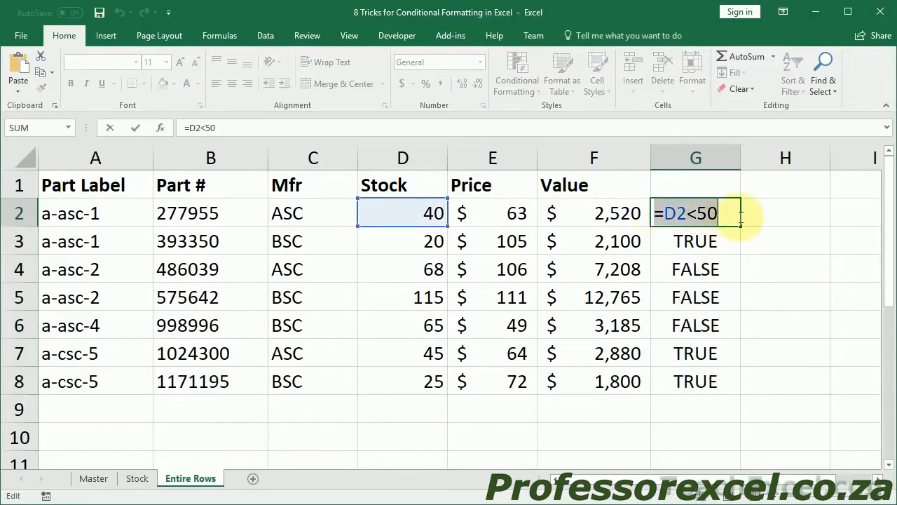
pyautogui.press('Escape')
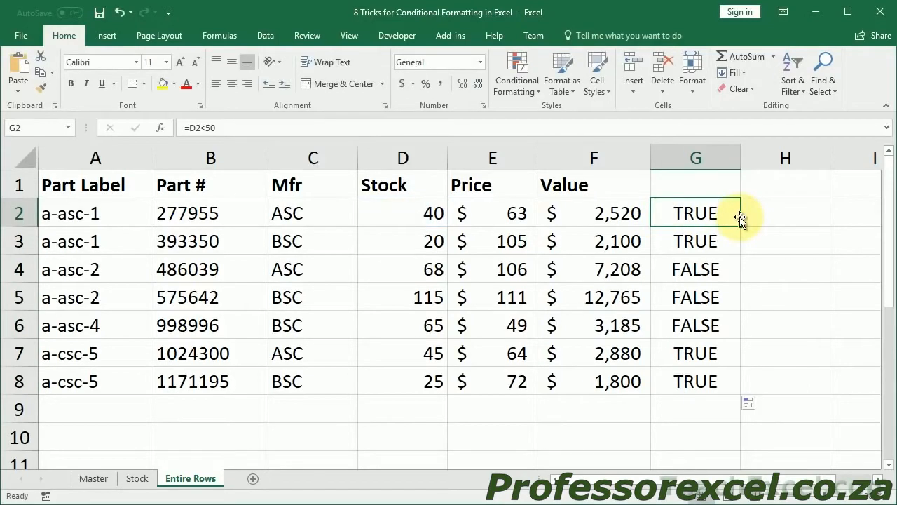
# - Start a new formula-based conditional formatting rule for A2:F8 with the formula =D2<50
pyautogui.moveTo(68, 218); pyautogui.dragTo(616, 378)
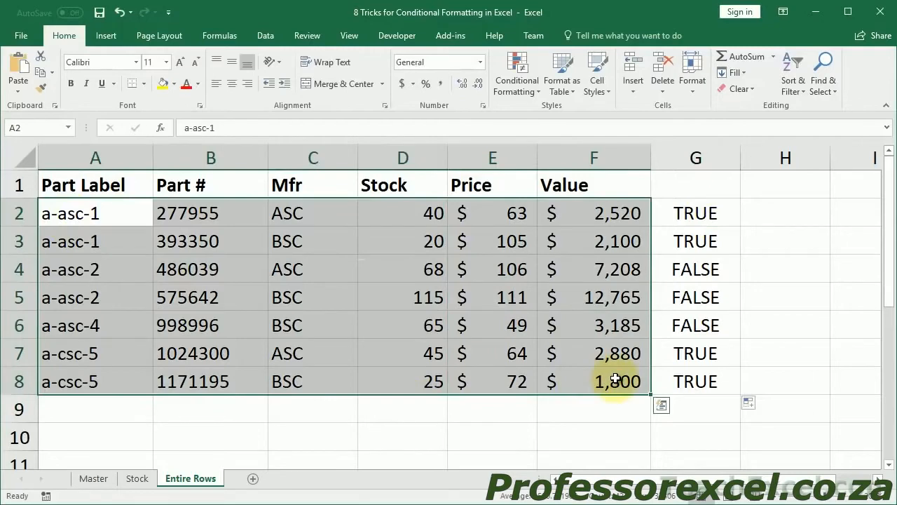
pyautogui.click(514, 85)
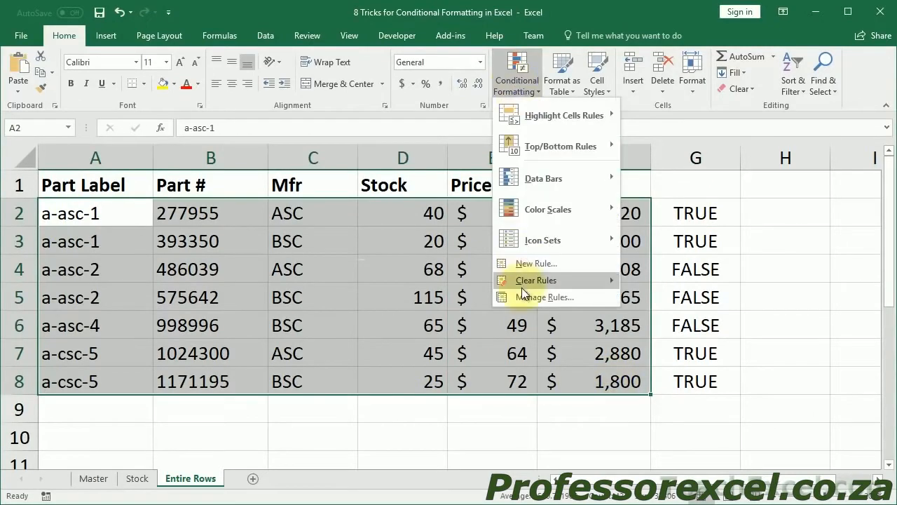
pyautogui.click(524, 263)
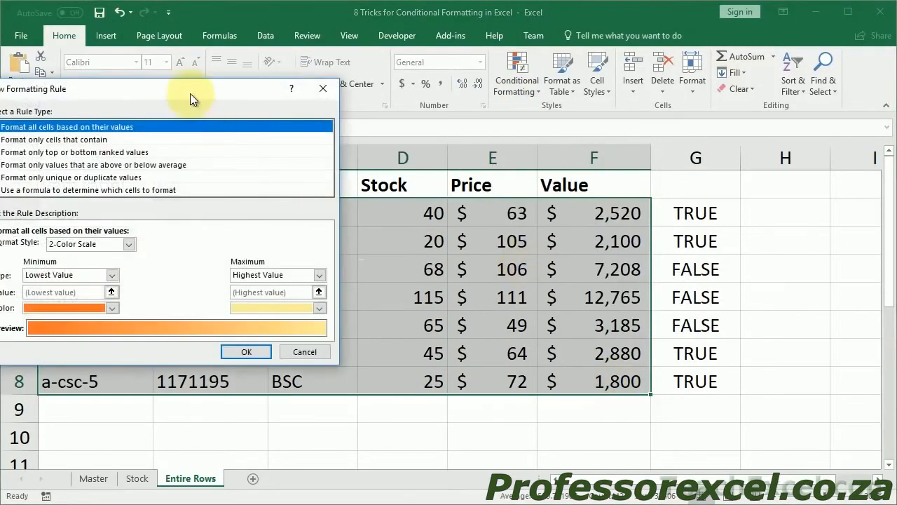
pyautogui.moveTo(190, 95); pyautogui.dragTo(264, 95)
pyautogui.click(207, 191)
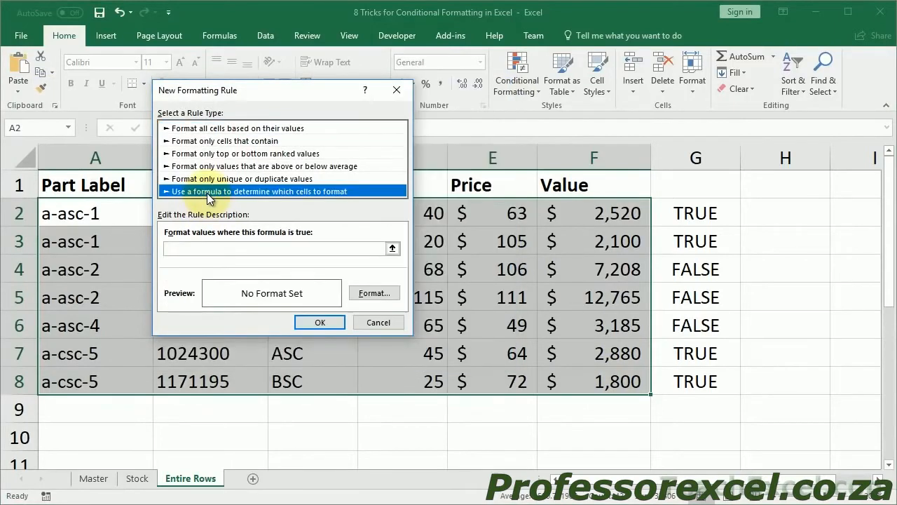
pyautogui.click(214, 247)
pyautogui.write('=D2<50')
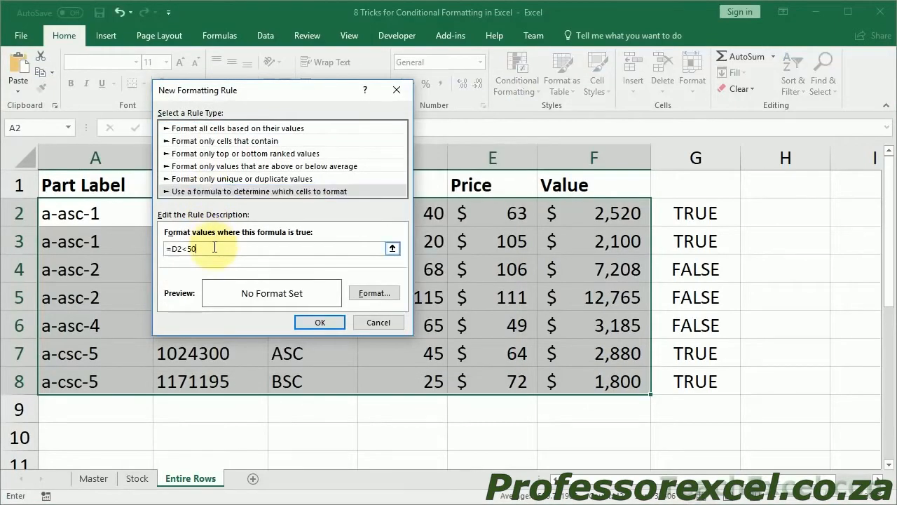
# - Give the new rule a light blue fill and apply it to the selected data
pyautogui.click(381, 295)
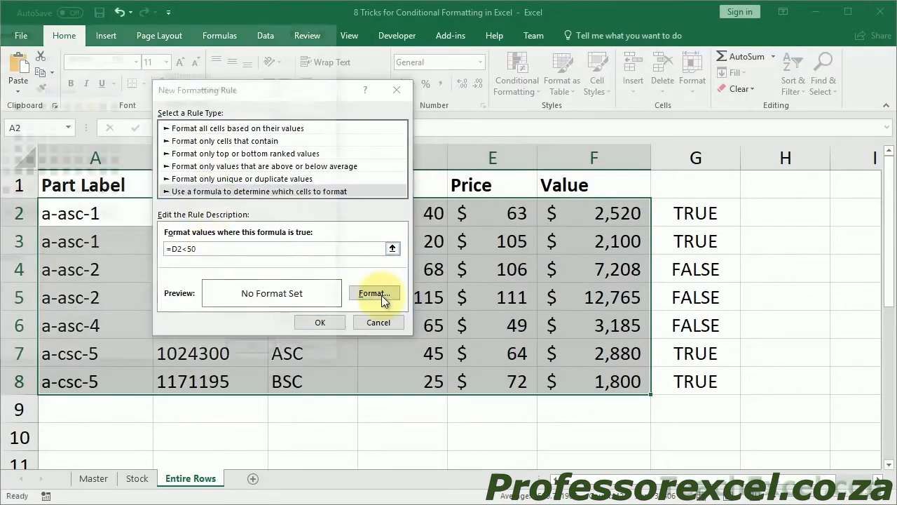
pyautogui.moveTo(121, 34); pyautogui.dragTo(214, 75)
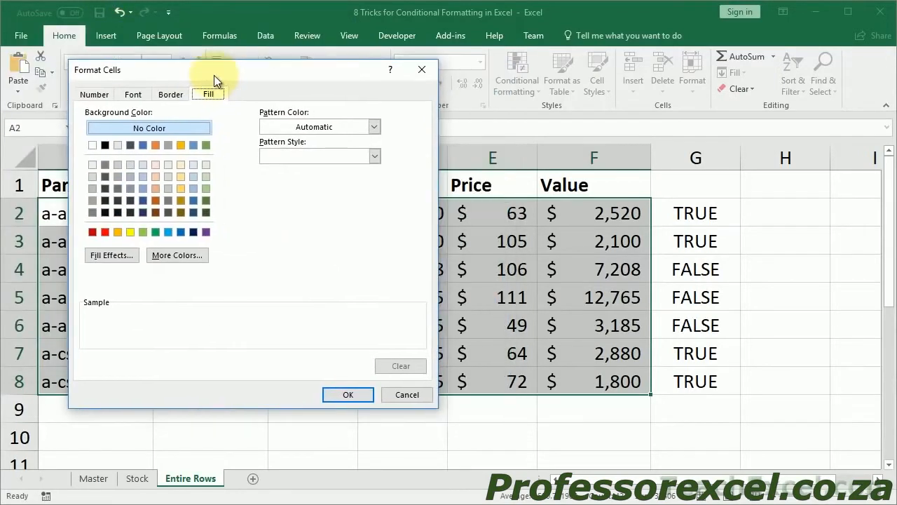
pyautogui.click(193, 177)
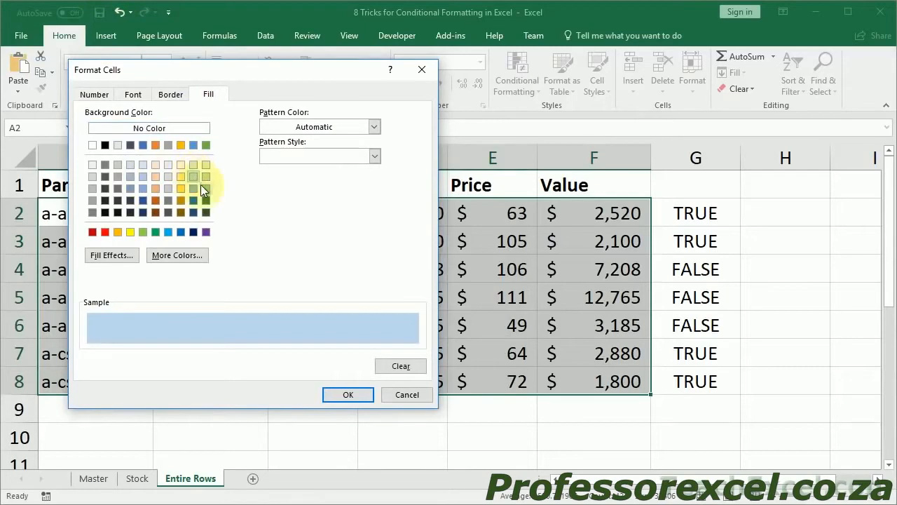
pyautogui.click(325, 392)
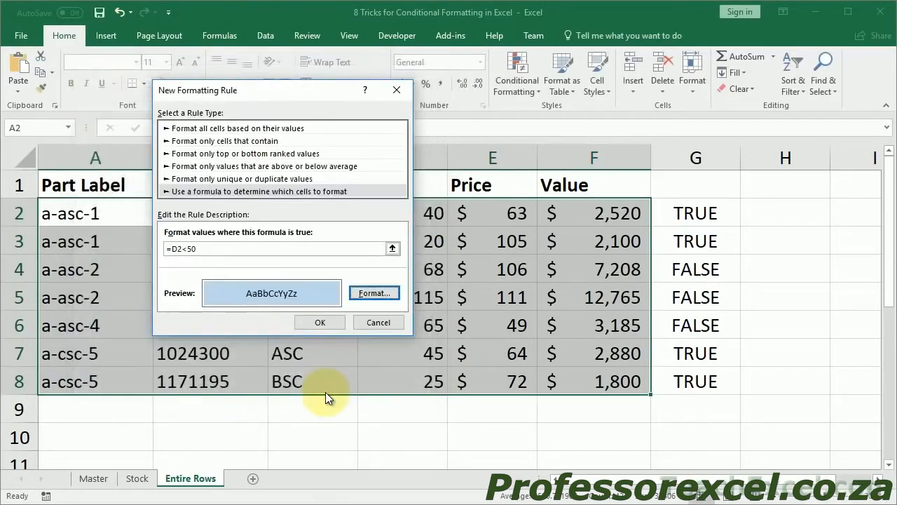
pyautogui.click(315, 323)
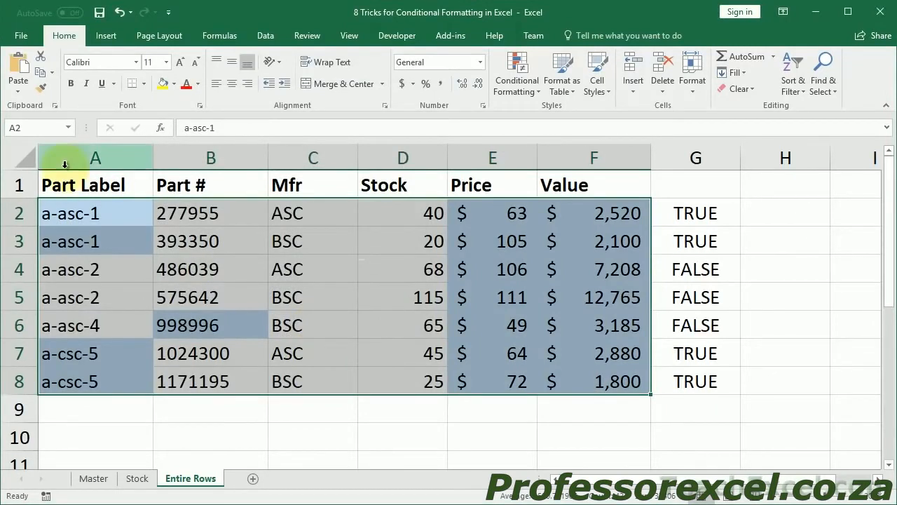
pyautogui.click(84, 186)
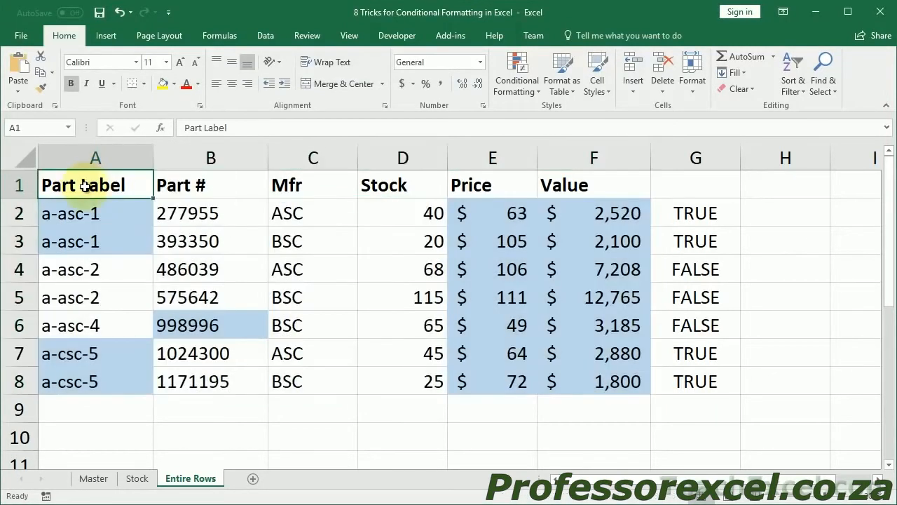
# - Lock the column reference in G2 so the formula reads =$D2<50, and fill it down to G8
pyautogui.doubleClick(682, 205)
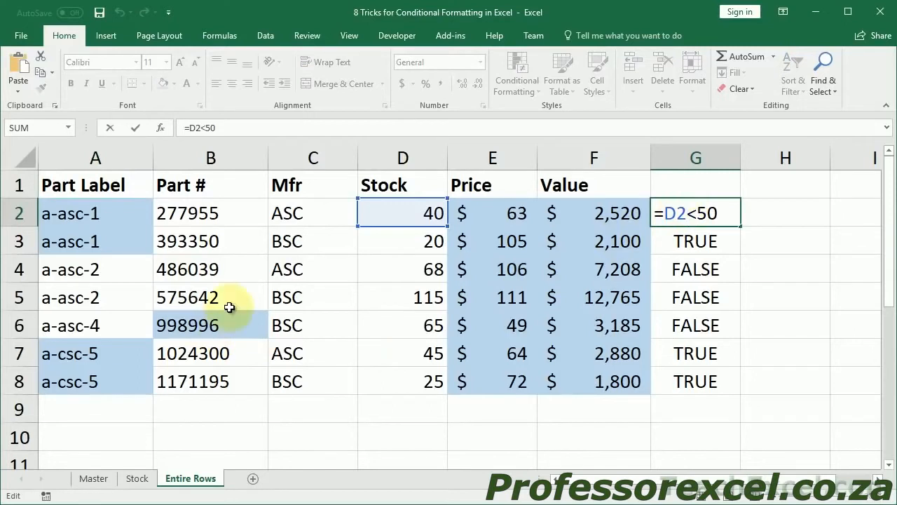
pyautogui.press('Escape')
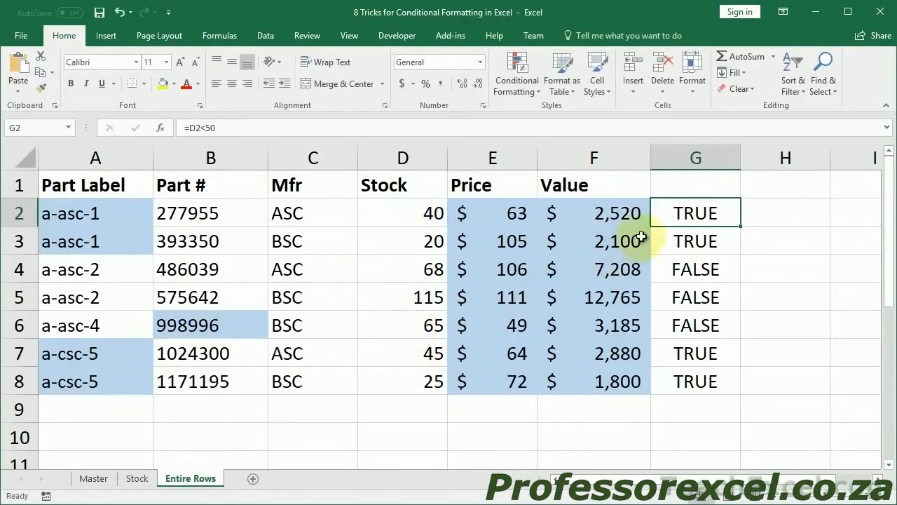
pyautogui.doubleClick(678, 209)
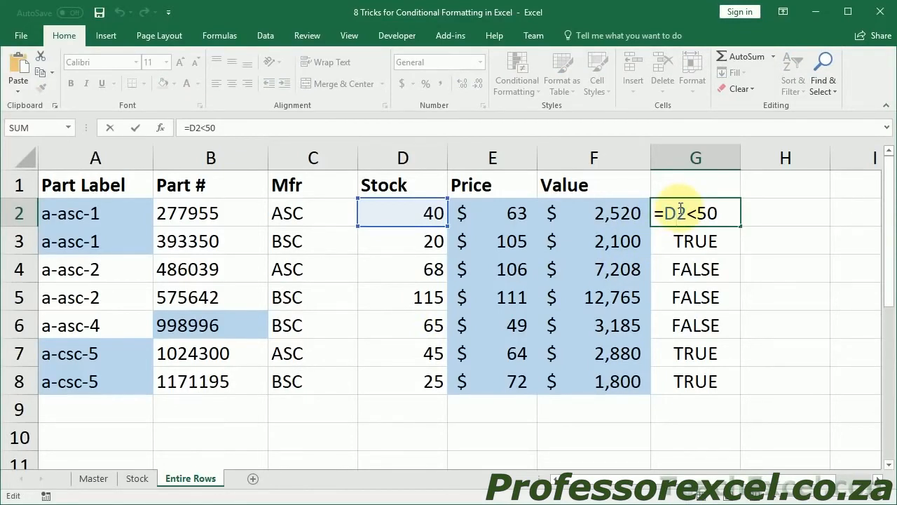
pyautogui.press('Escape')
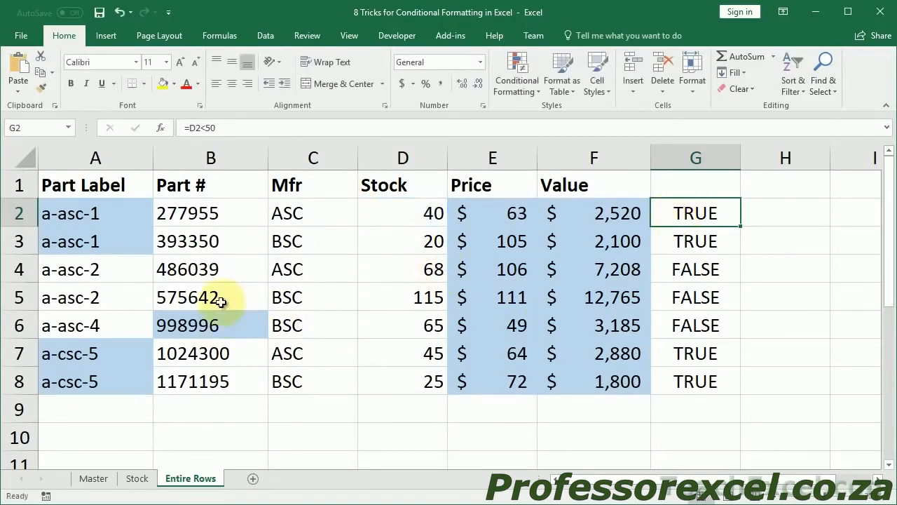
pyautogui.doubleClick(663, 210)
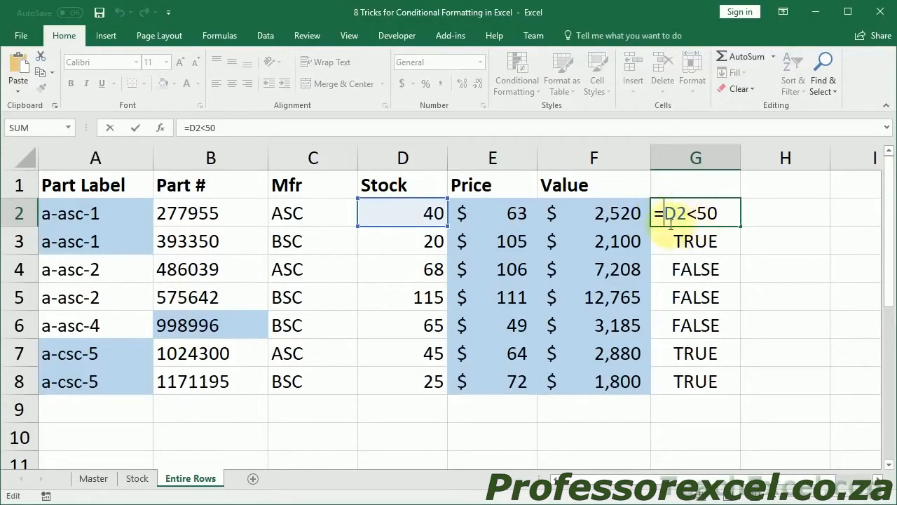
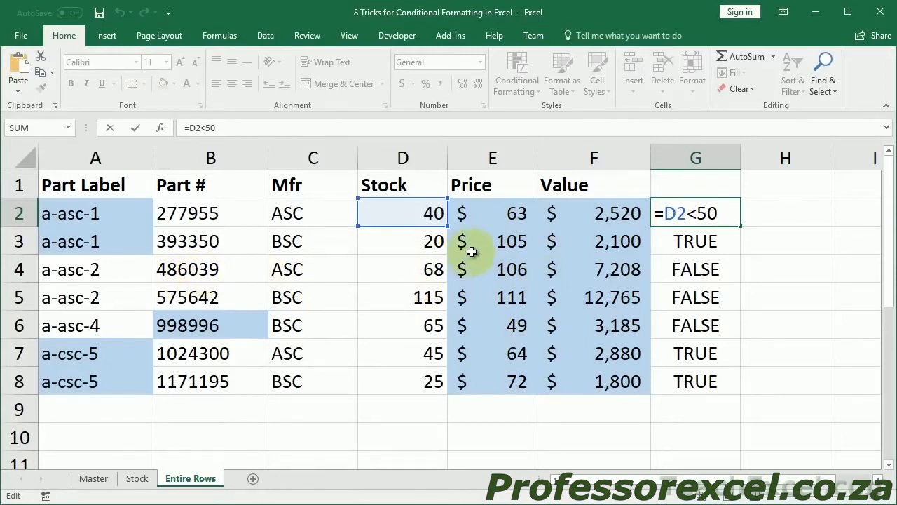
pyautogui.write('$')
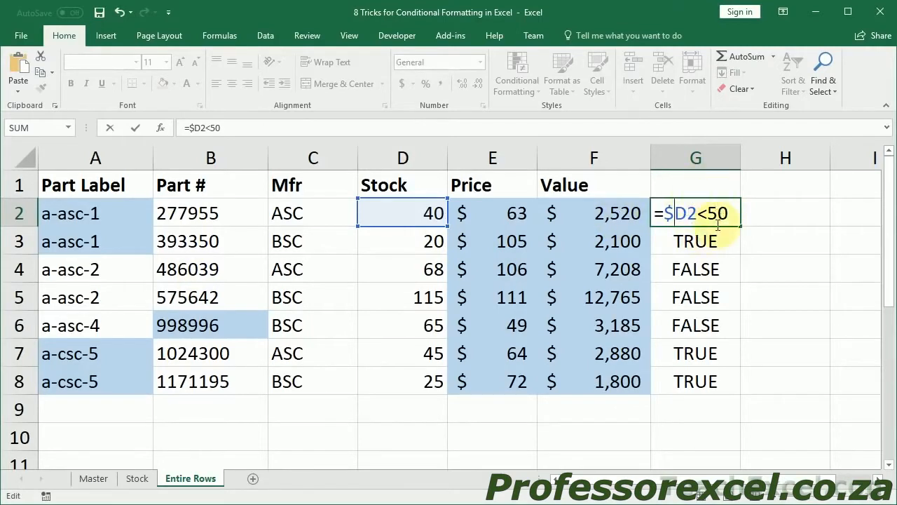
pyautogui.hotkey('ctrl', 'Return')
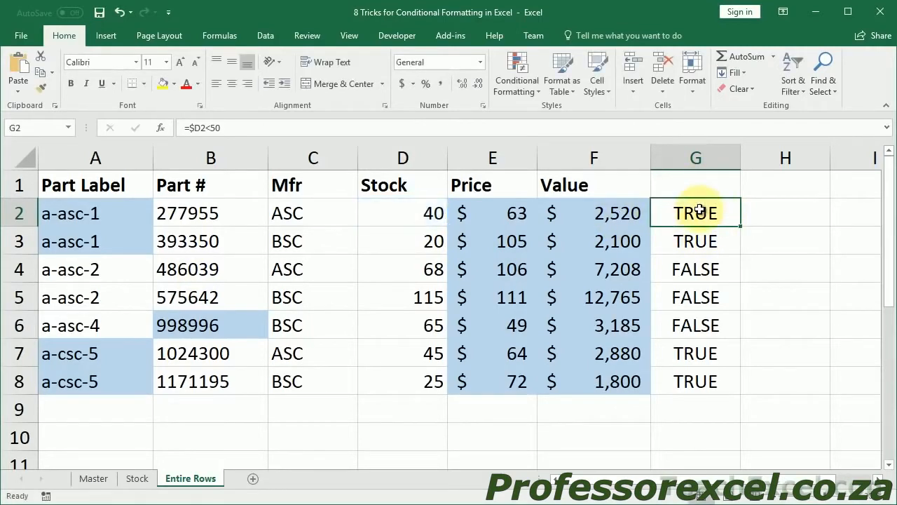
pyautogui.doubleClick(742, 226)
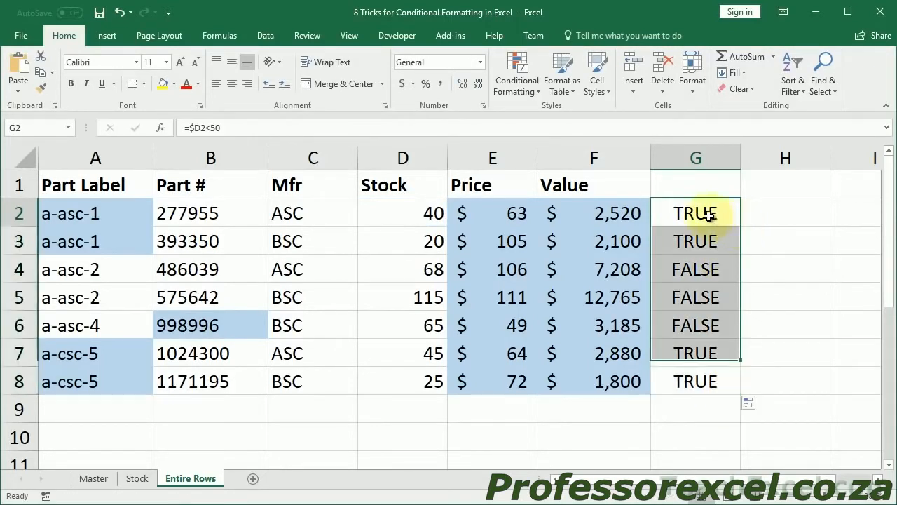
# - Copy the formula text =$D2<50 from cell G2, leaving the cell unedited
pyautogui.doubleClick(708, 213)
pyautogui.moveTo(660, 213); pyautogui.dragTo(729, 209)
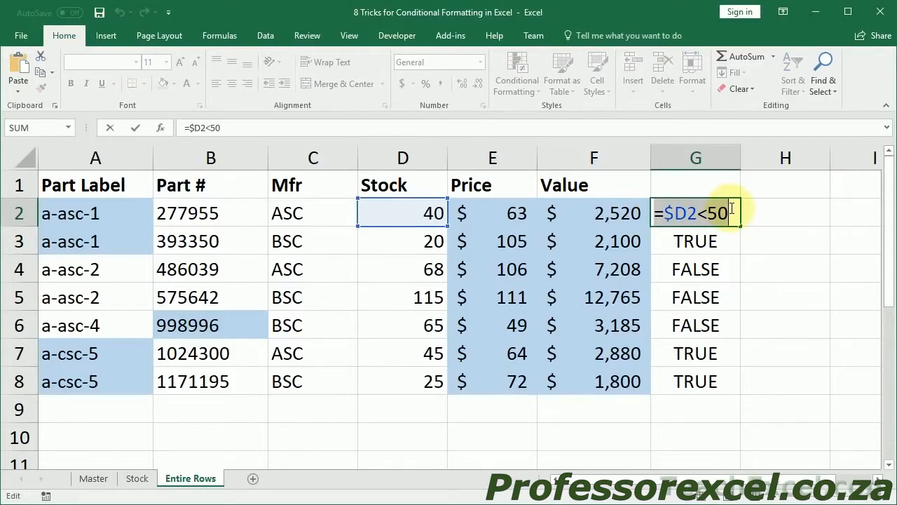
pyautogui.press('Escape')
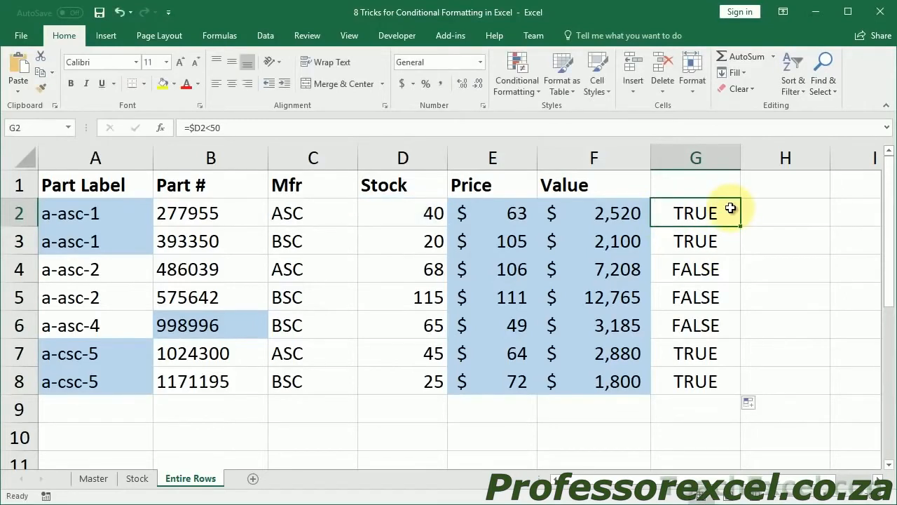
# - Select A2:F8 and open its existing =D2<50 conditional formatting rule for editing
pyautogui.click(608, 384)
pyautogui.hotkey('ctrl', 'shift', 'Left')
pyautogui.hotkey('ctrl', 'shift', 'Up')
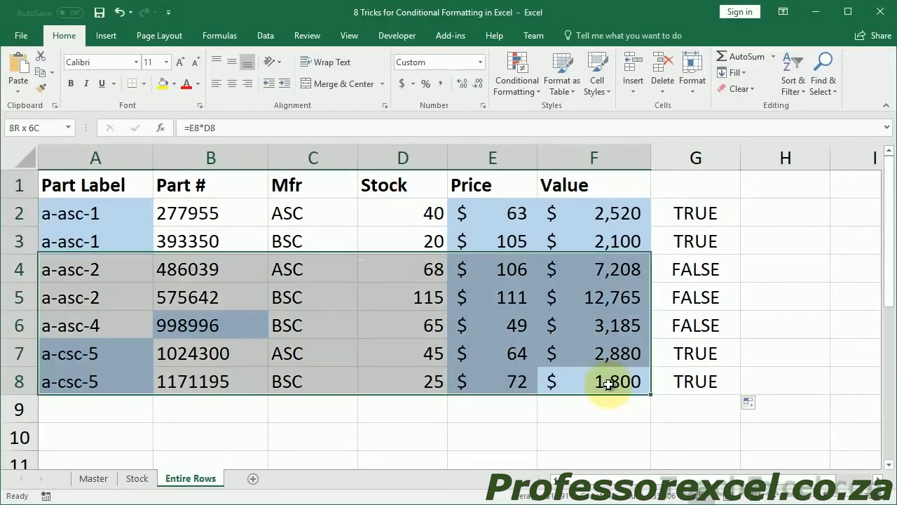
pyautogui.hotkey('shift', 'Down')
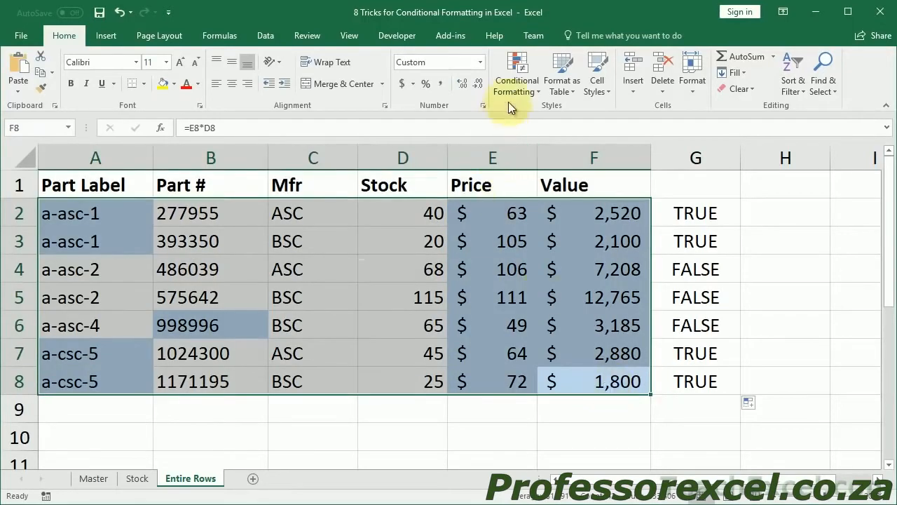
pyautogui.click(517, 84)
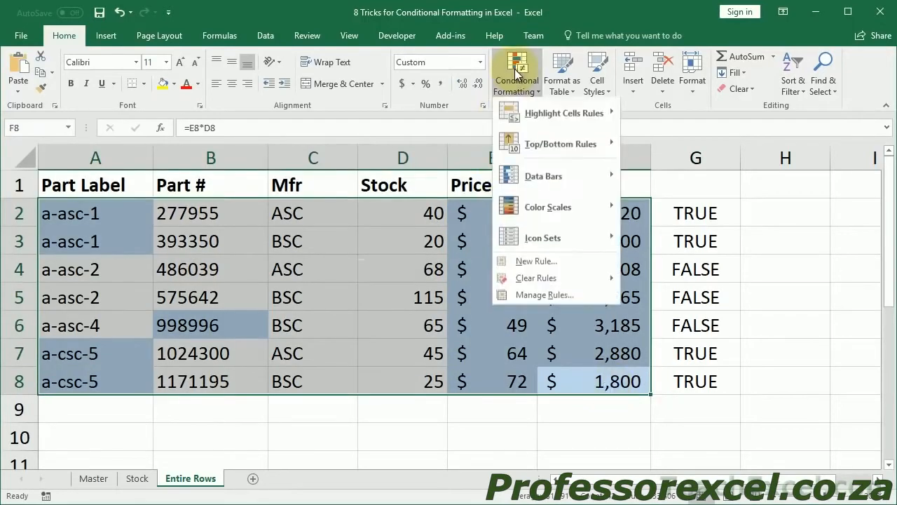
pyautogui.click(536, 295)
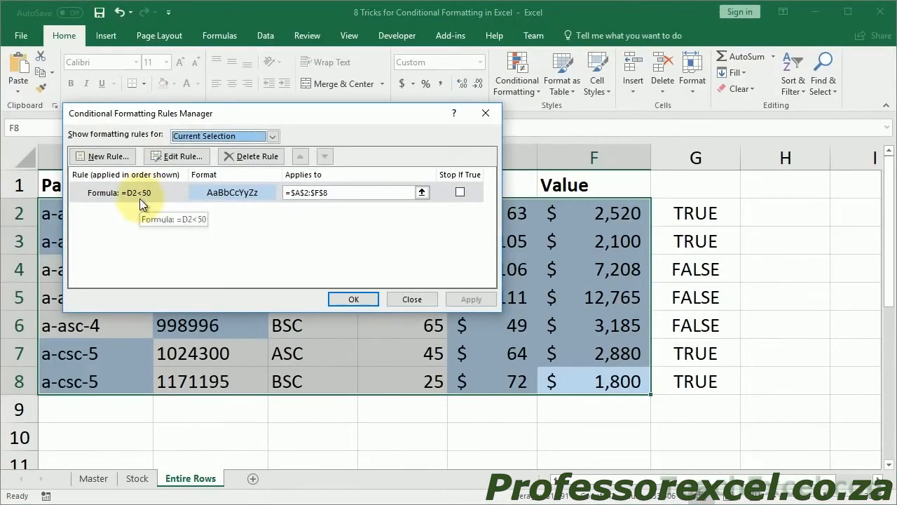
pyautogui.doubleClick(140, 199)
# - Replace the rule's formula with =$D2<50 and apply the edited rule to the data range
pyautogui.click(209, 245)
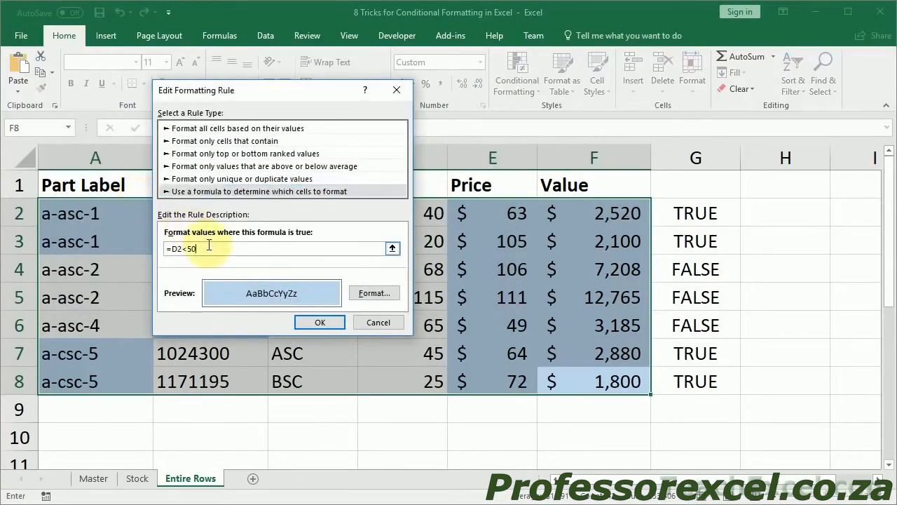
pyautogui.press('BackSpace')
pyautogui.press('BackSpace')
pyautogui.press('BackSpace')
pyautogui.press('BackSpace')
pyautogui.press('BackSpace')
pyautogui.write('=$D2<50')
pyautogui.click(317, 322)
pyautogui.click(353, 299)
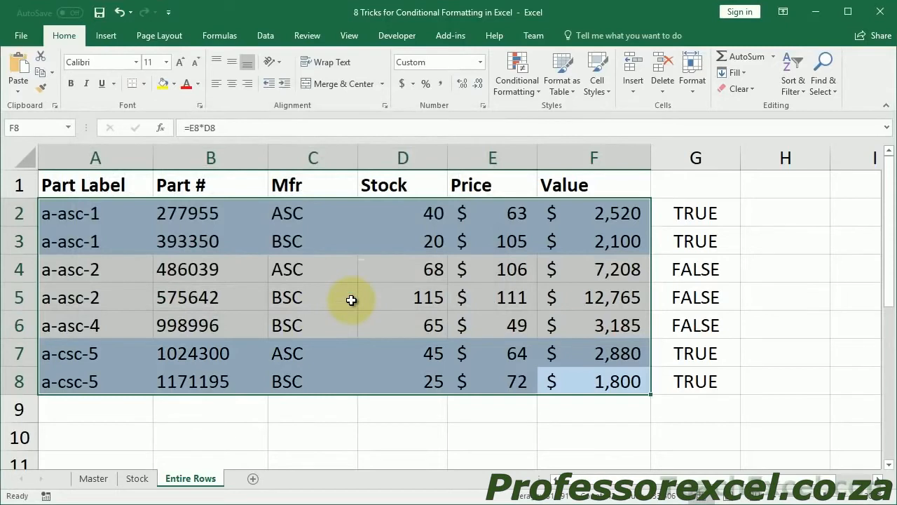
pyautogui.click(351, 300)
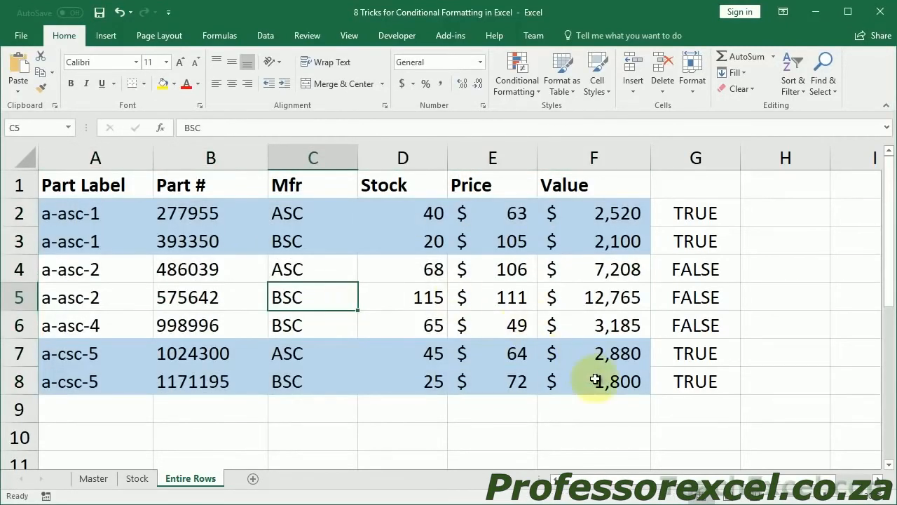
# - Examine the locked column reference in the formula of cell G2
pyautogui.doubleClick(679, 207)
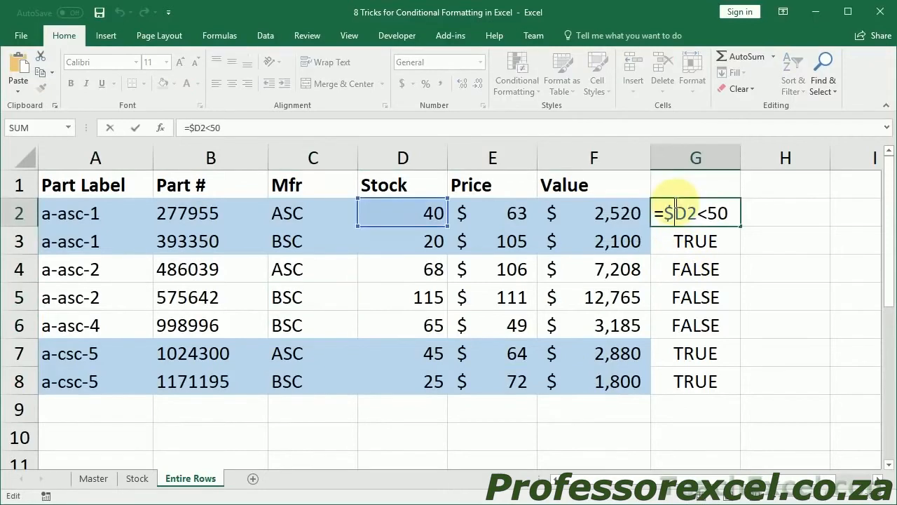
pyautogui.click(673, 211)
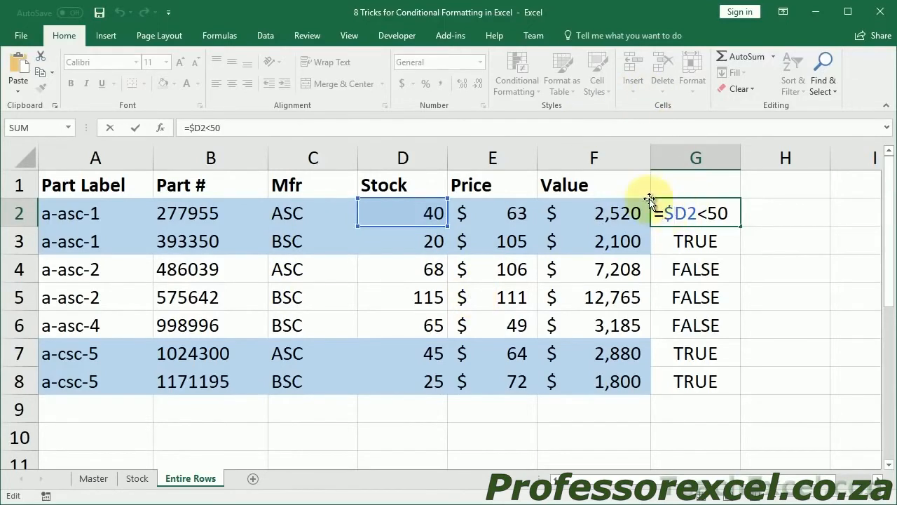
pyautogui.hotkey('ctrl', 'Return')
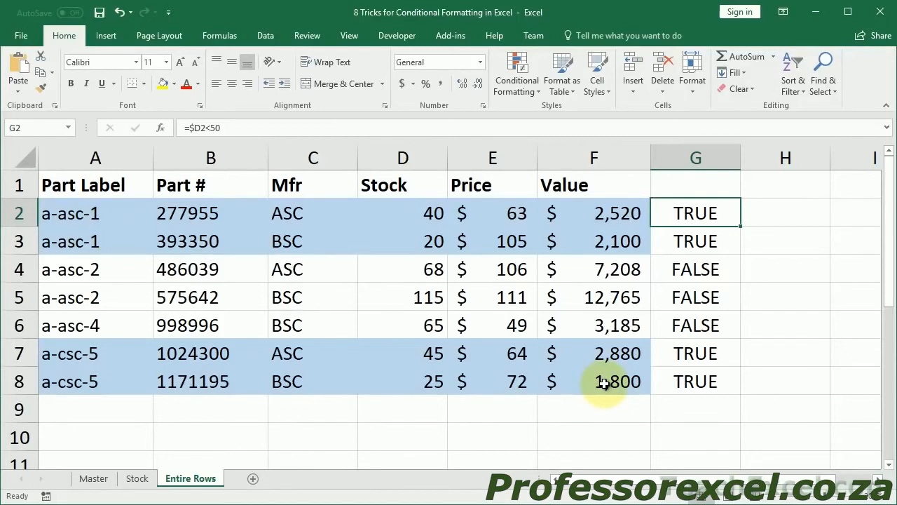
# - Set the stock value in cell D3 to 60 to test the row highlighting
pyautogui.click(428, 241)
pyautogui.write('60')
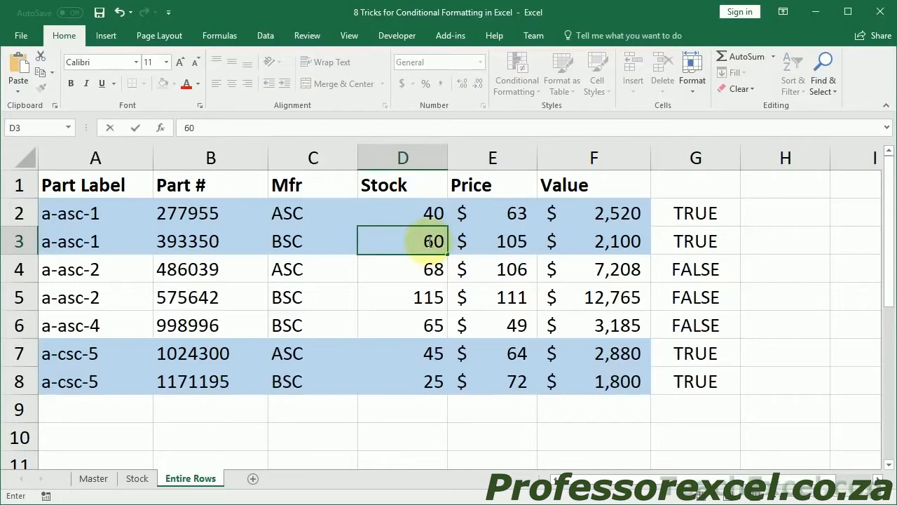
pyautogui.press('Return')
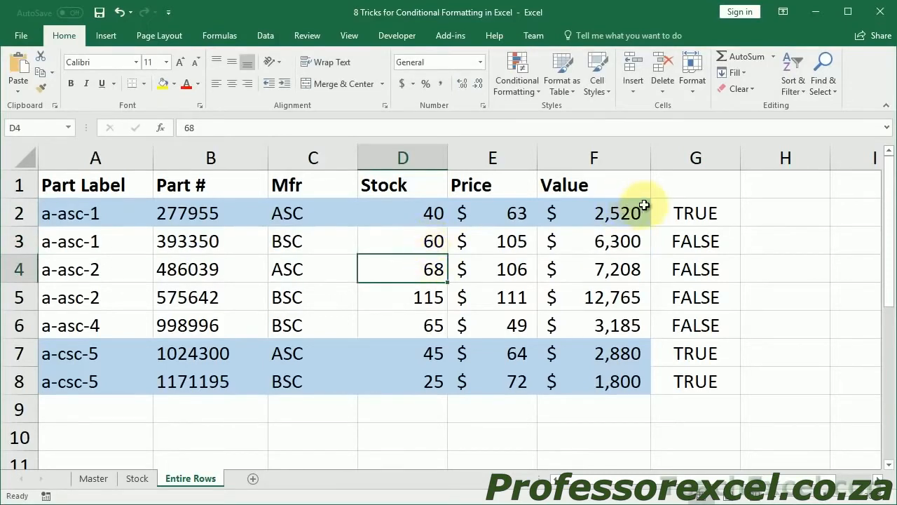
# - Delete the helper formulas in G2:G8 and return to cell A1
pyautogui.click(686, 208)
pyautogui.hotkey('ctrl', 'shift', 'Down')
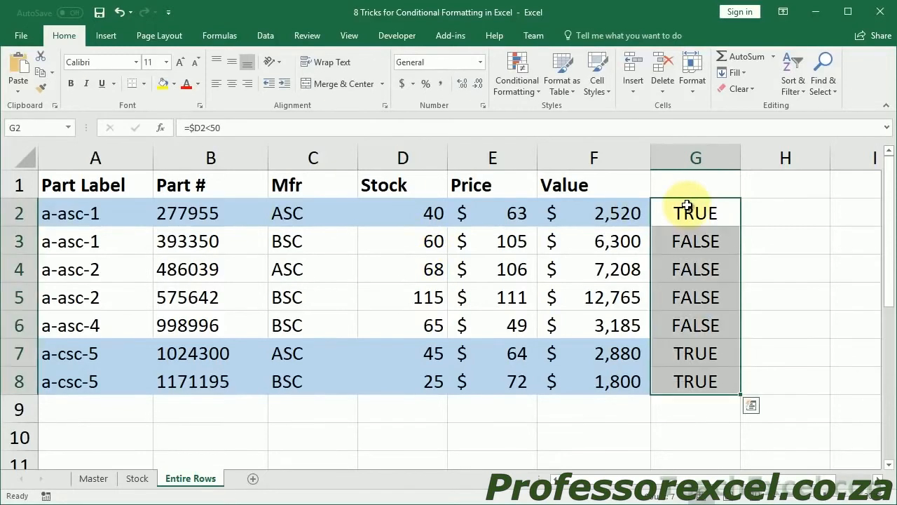
pyautogui.press('Delete')
pyautogui.click(687, 204)
pyautogui.press('Up')
pyautogui.press('Left')
pyautogui.press('Left')
pyautogui.press('Left')
pyautogui.press('Left')
pyautogui.press('Left')
pyautogui.press('Left')
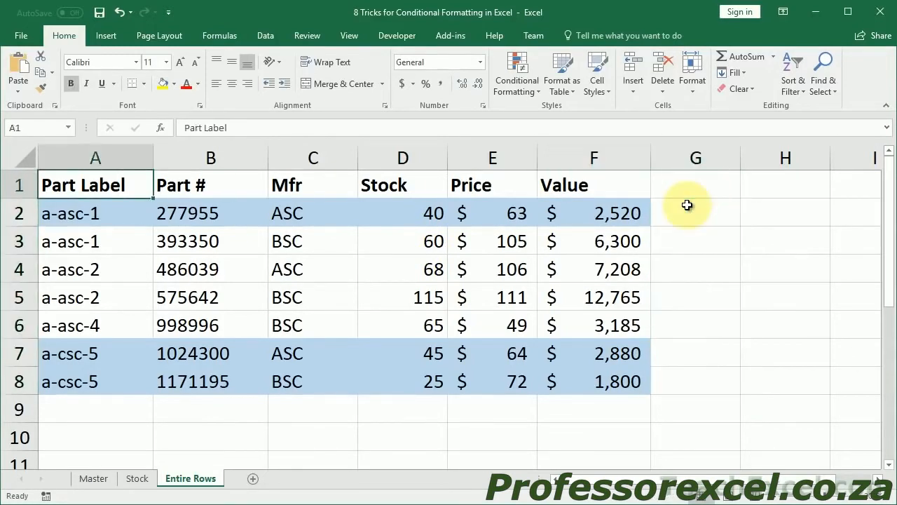
# - Look over the Inventory label on the Master sheet and the stock values in D2:D8 on the Stock sheet
pyautogui.click(94, 479)
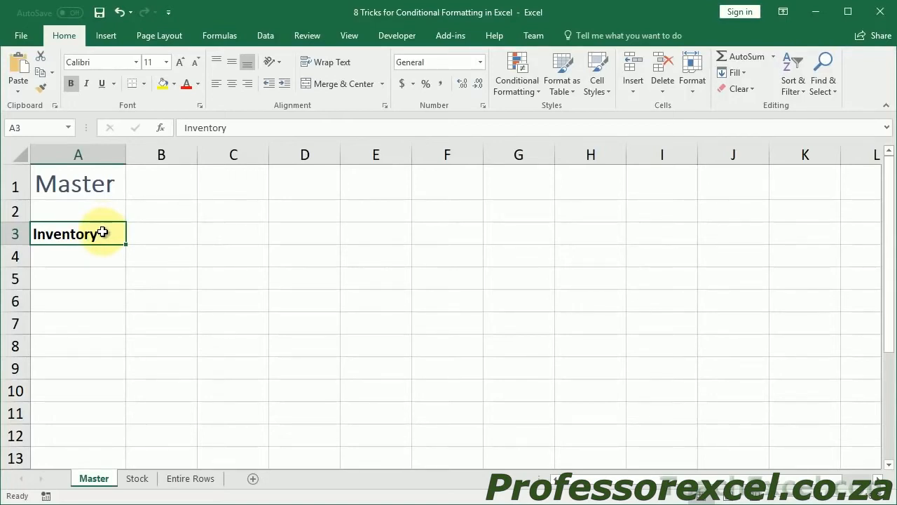
pyautogui.click(138, 479)
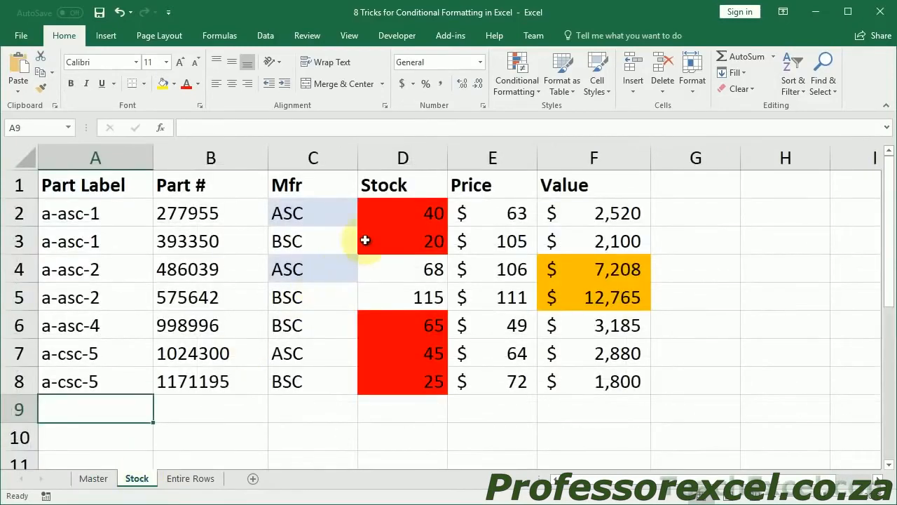
pyautogui.moveTo(390, 203); pyautogui.dragTo(400, 384)
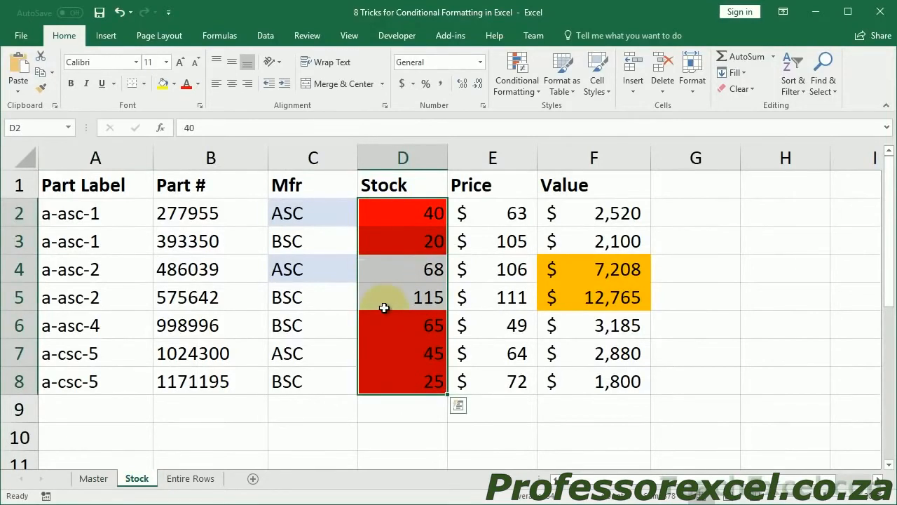
pyautogui.click(379, 213)
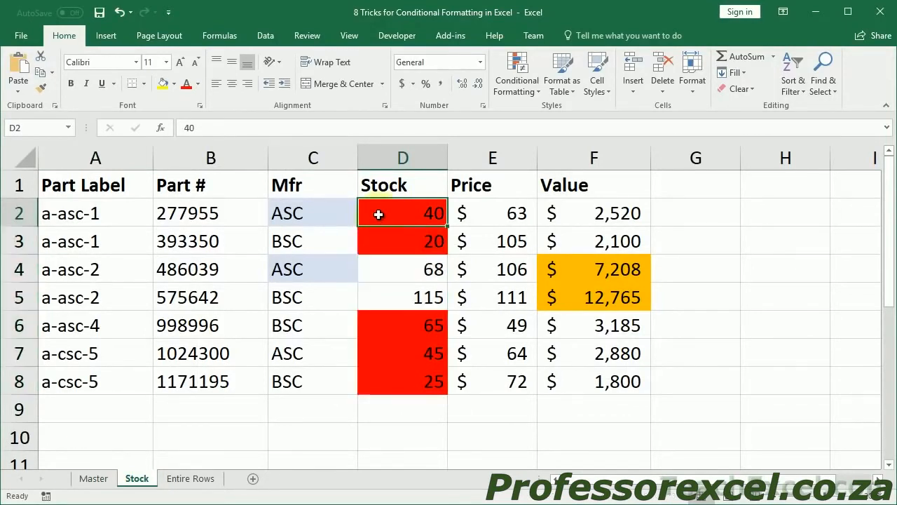
# - On the Master sheet, enter =MIN(Stock!D2:D8)<50 in cell B3 beside Inventory
pyautogui.click(94, 479)
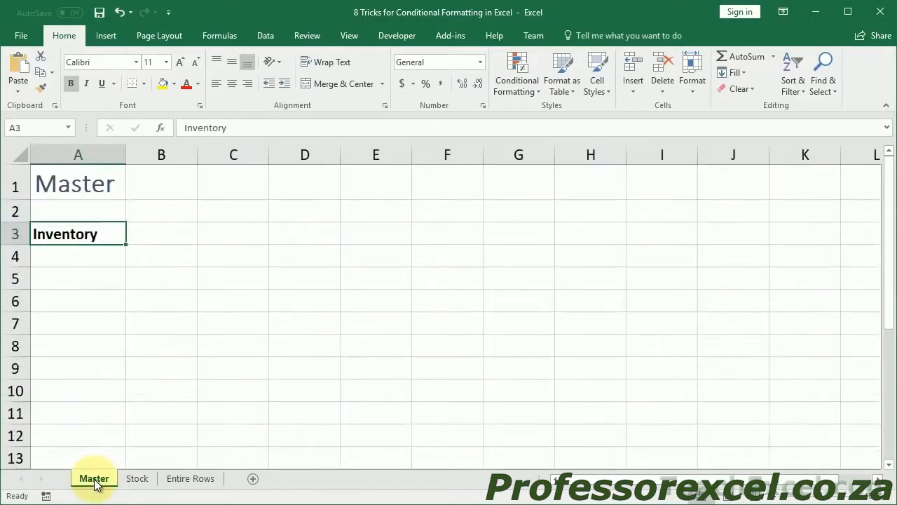
pyautogui.click(161, 231)
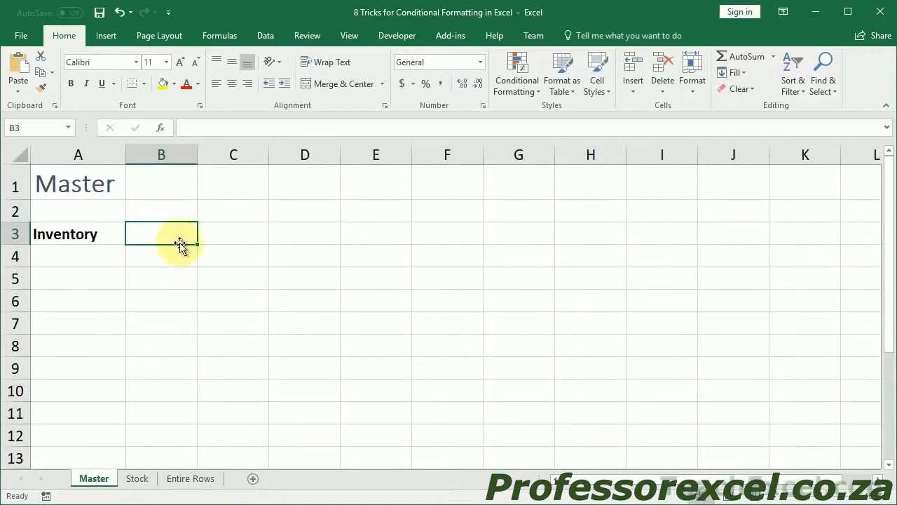
pyautogui.write('=')
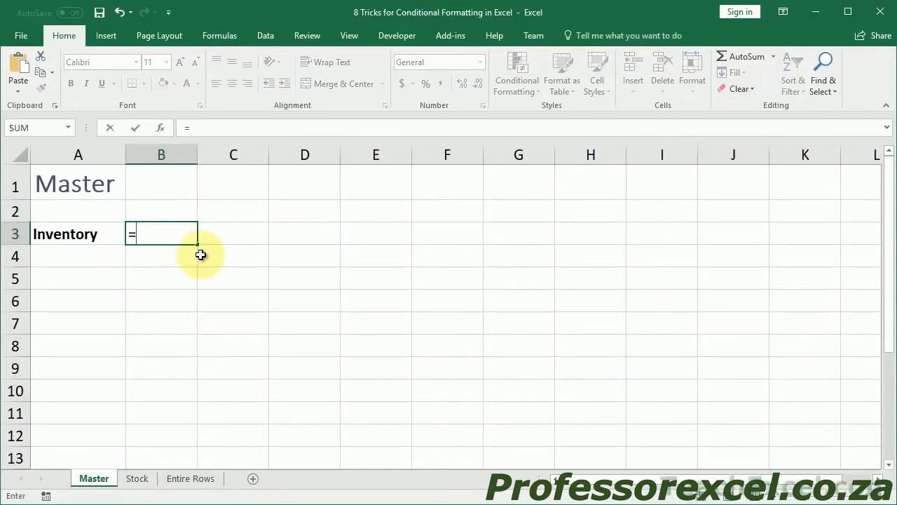
pyautogui.write('min(')
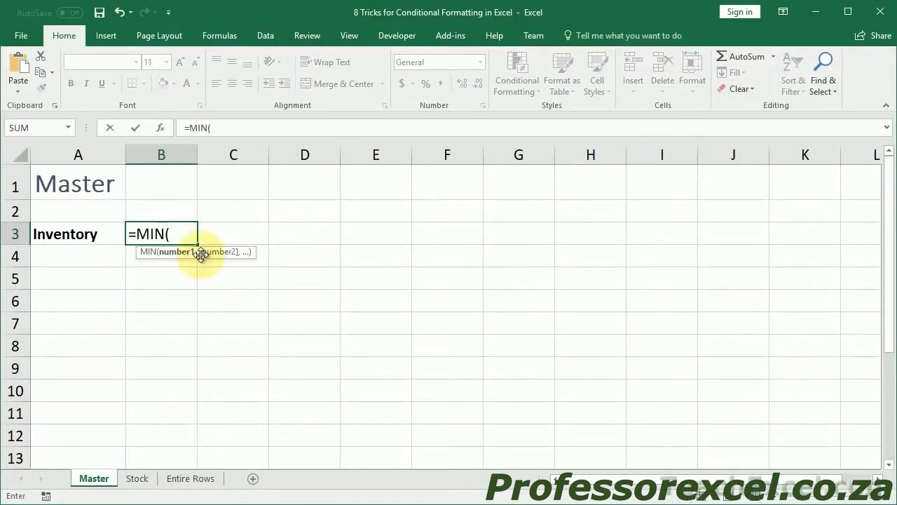
pyautogui.click(136, 479)
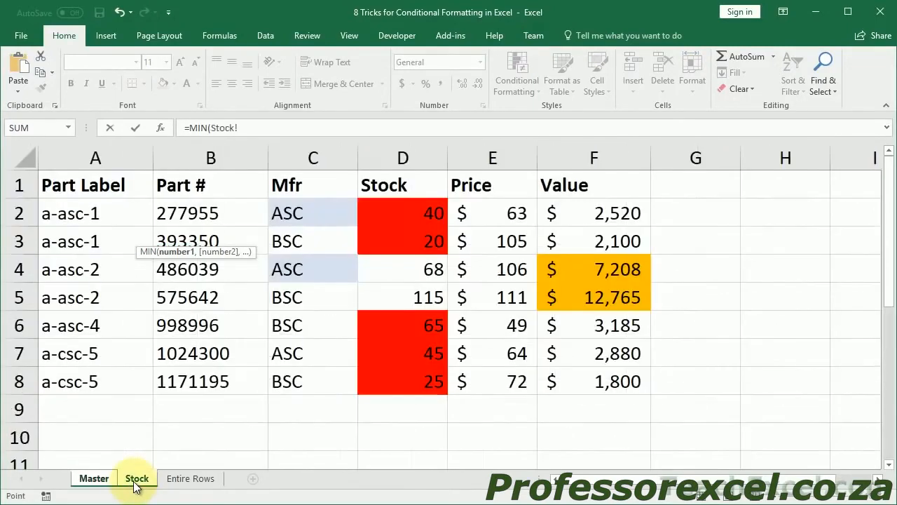
pyautogui.moveTo(382, 209); pyautogui.dragTo(382, 393)
pyautogui.write(')')
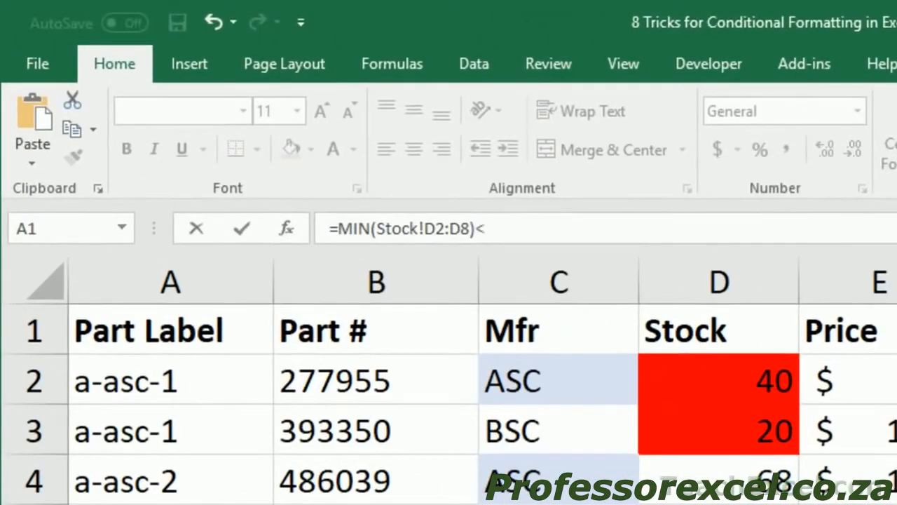
pyautogui.write('<50')
pyautogui.press('Return')
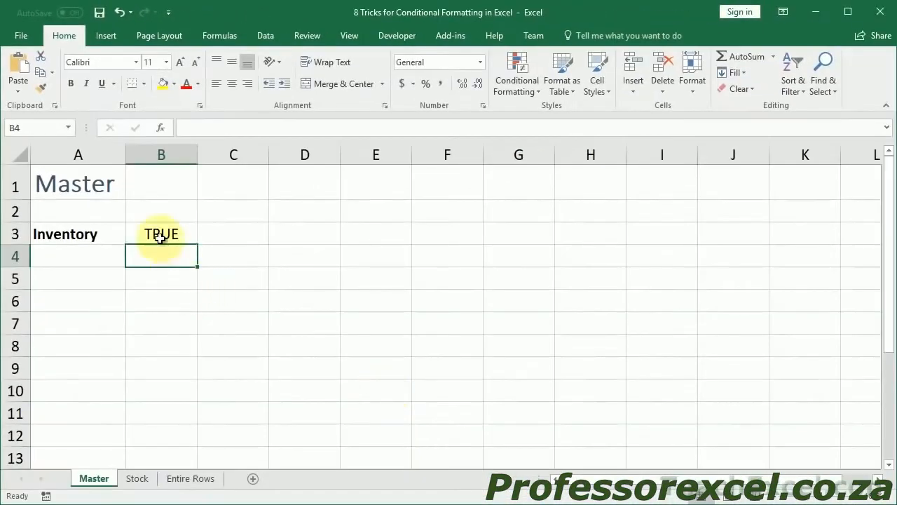
# - Copy the =MIN(Stock!D2:D8) part of the B3 formula and enter it in cell B4
pyautogui.doubleClick(160, 235)
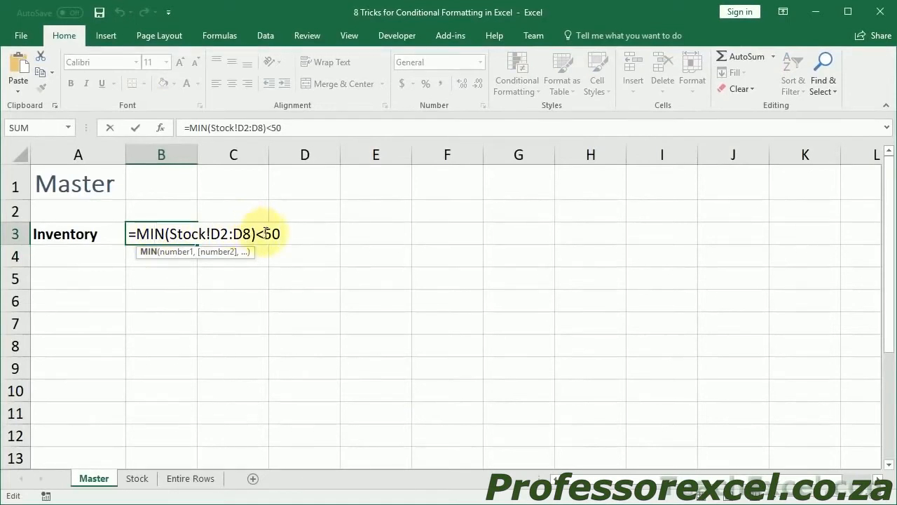
pyautogui.moveTo(267, 234); pyautogui.dragTo(257, 234)
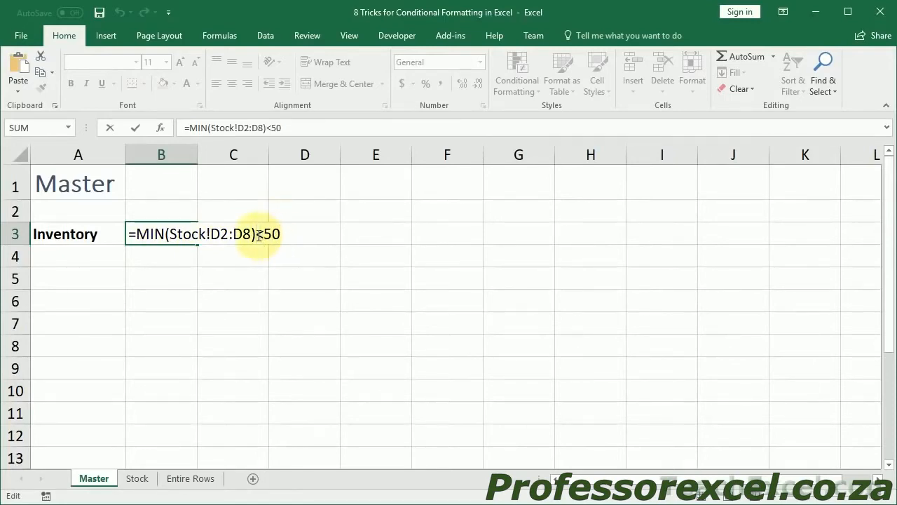
pyautogui.moveTo(257, 235); pyautogui.dragTo(108, 223)
pyautogui.hotkey('ctrl', 'c')
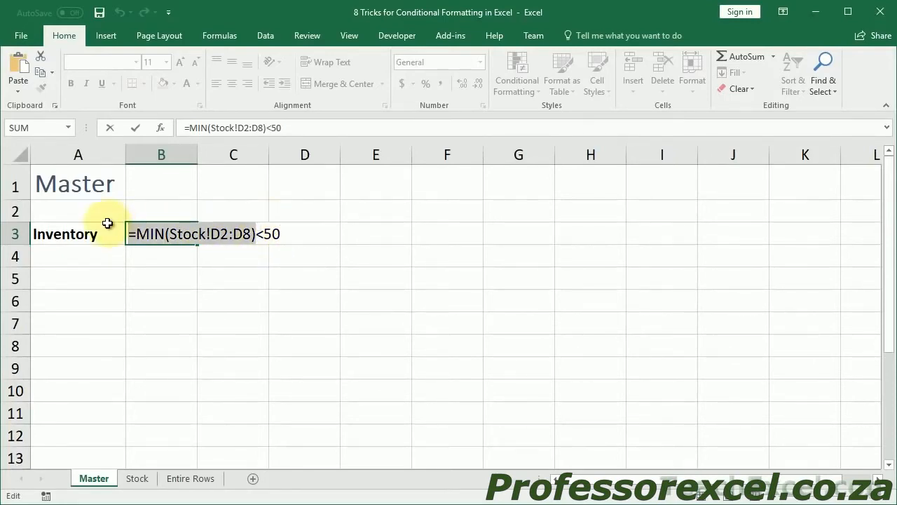
pyautogui.press('Return')
pyautogui.hotkey('ctrl', 'v')
pyautogui.press('Return')
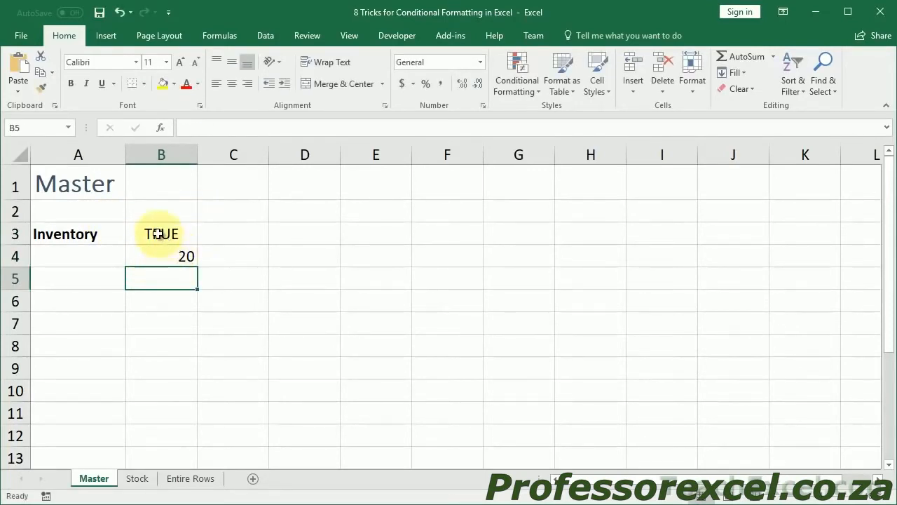
# - Copy the full formula text =MIN(Stock!D2:D8)<50 from cell B3, leaving the cell unedited
pyautogui.click(157, 234)
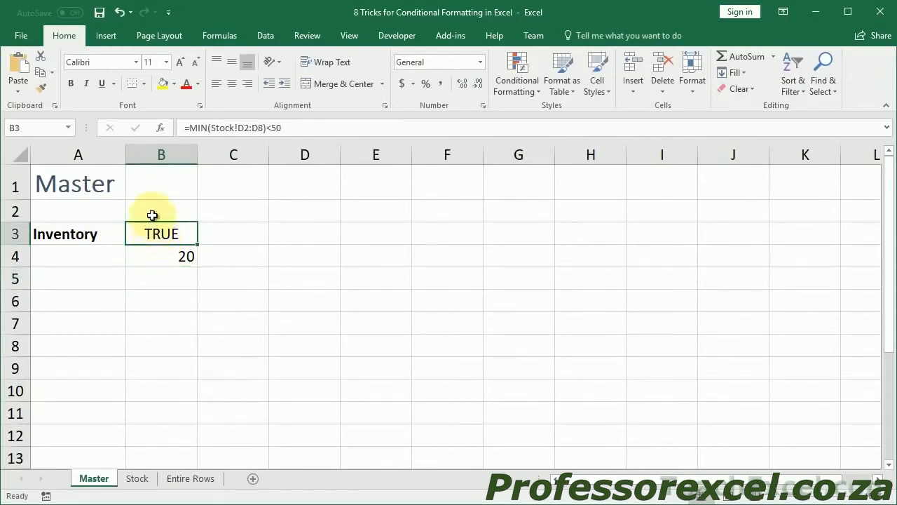
pyautogui.doubleClick(158, 234)
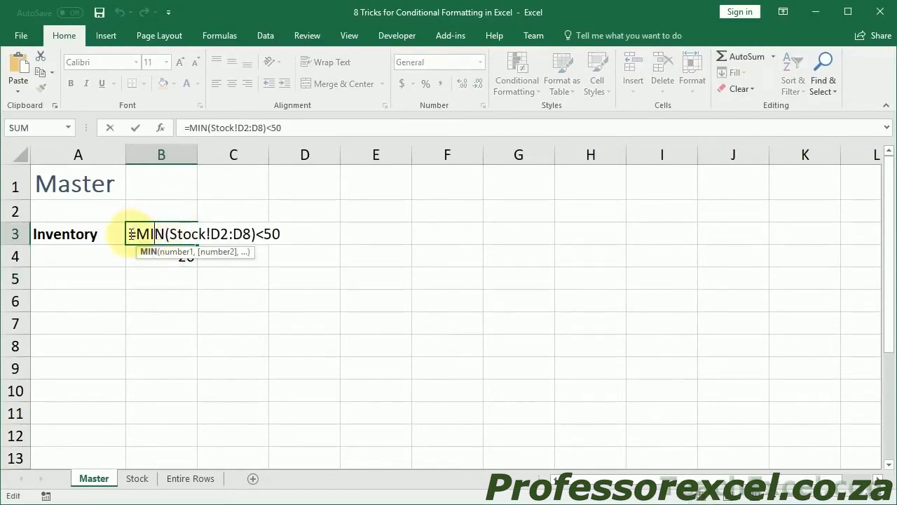
pyautogui.moveTo(130, 234); pyautogui.dragTo(312, 251)
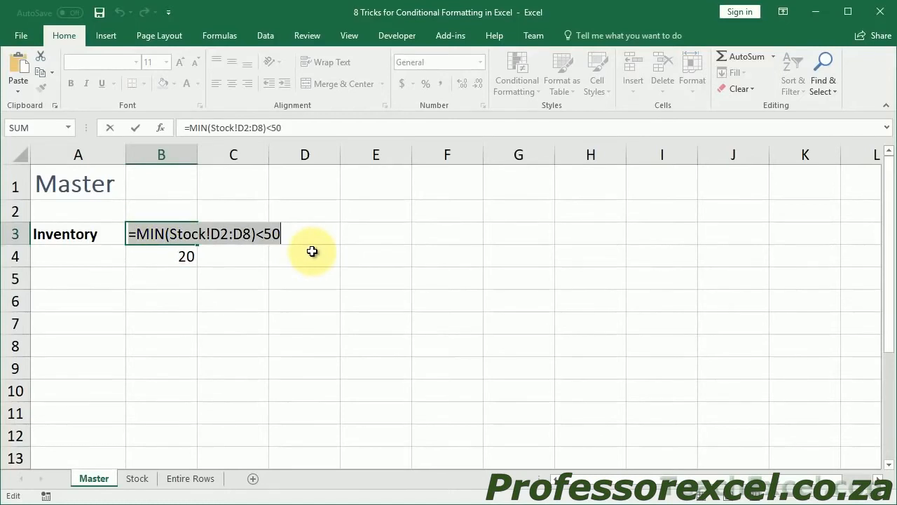
pyautogui.press('Escape')
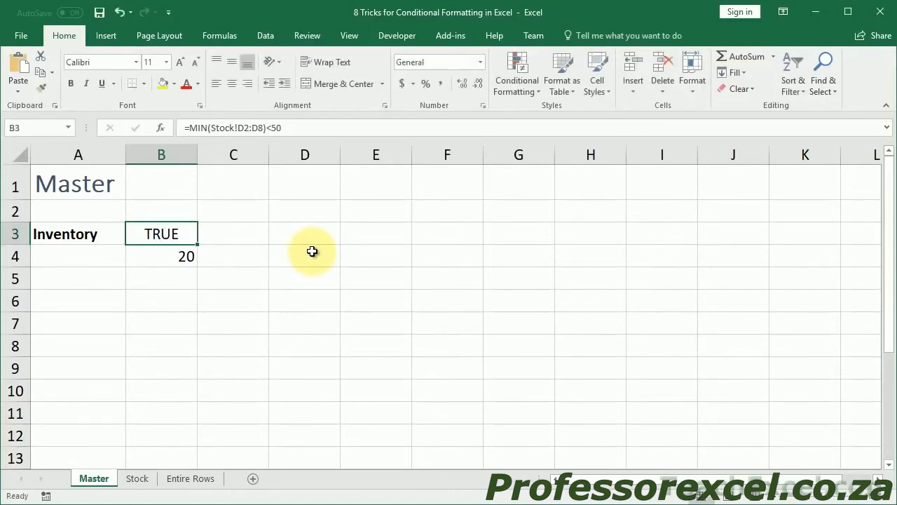
# - Set up a formula-based conditional formatting rule for the Inventory cell A3 using =MIN(Stock!D2:D8)<50
pyautogui.click(58, 235)
pyautogui.click(531, 84)
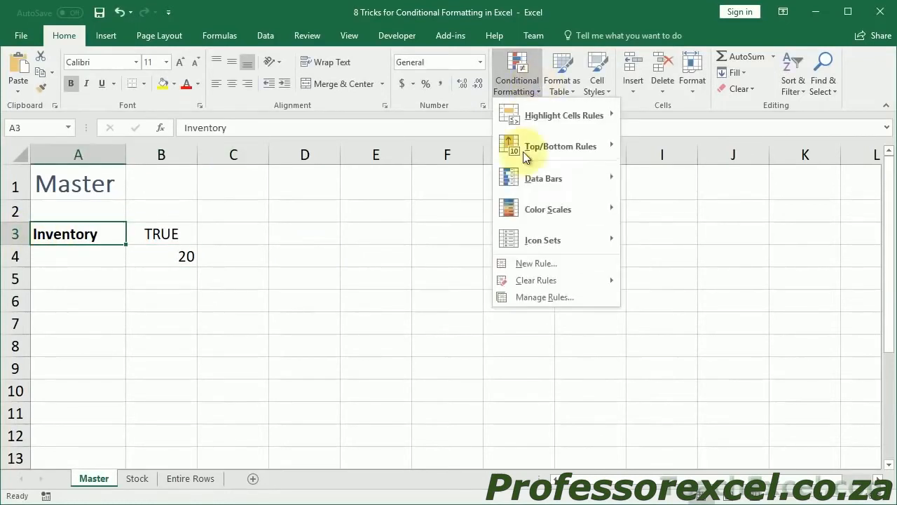
pyautogui.click(546, 261)
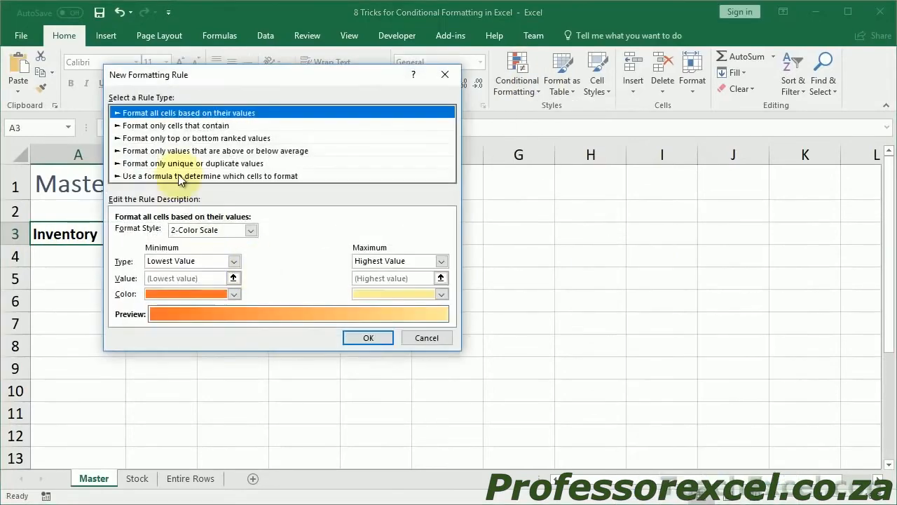
pyautogui.click(178, 176)
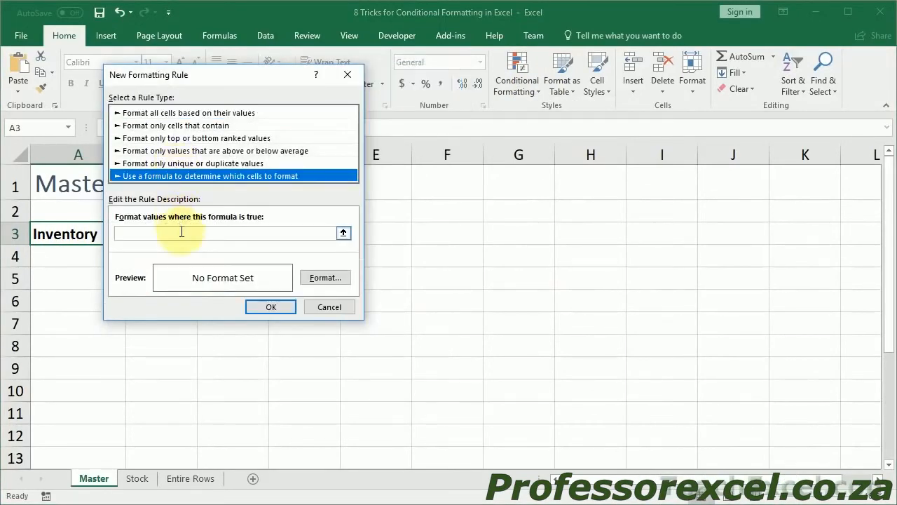
pyautogui.click(182, 232)
pyautogui.write('=MIN(Stock!D2:D8)<50')
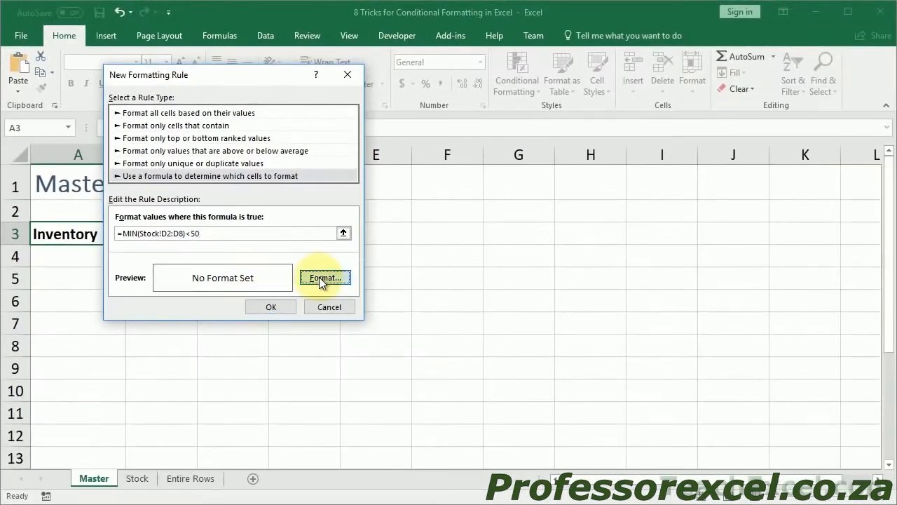
# - Give the Inventory rule a red background fill and apply it to cell A3
pyautogui.click(414, 346)
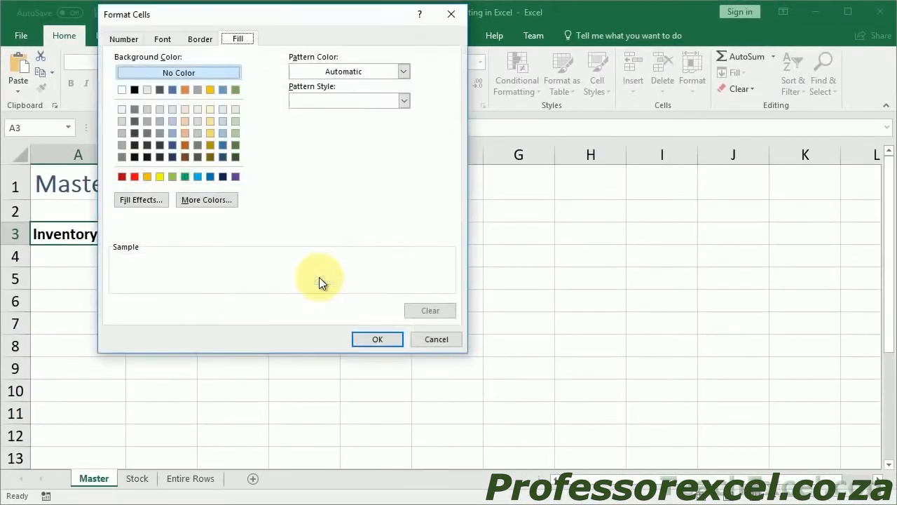
pyautogui.click(135, 176)
pyautogui.click(370, 342)
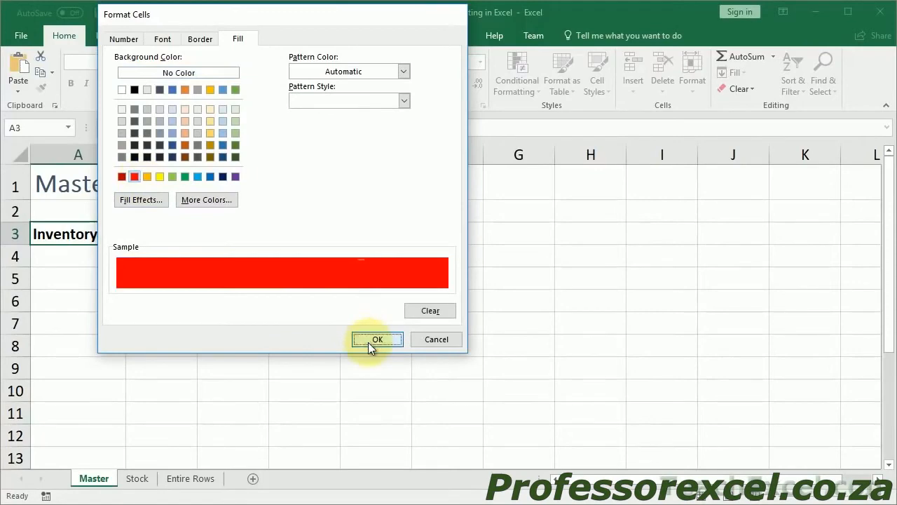
pyautogui.click(253, 306)
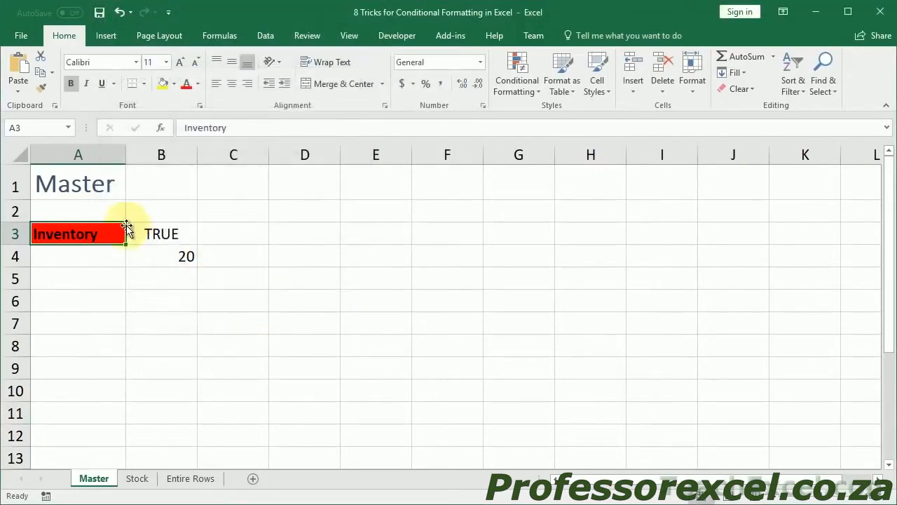
# - Delete the test formulas from cells B3:B4 on the Master sheet
pyautogui.moveTo(161, 232); pyautogui.dragTo(161, 250)
pyautogui.press('Delete')
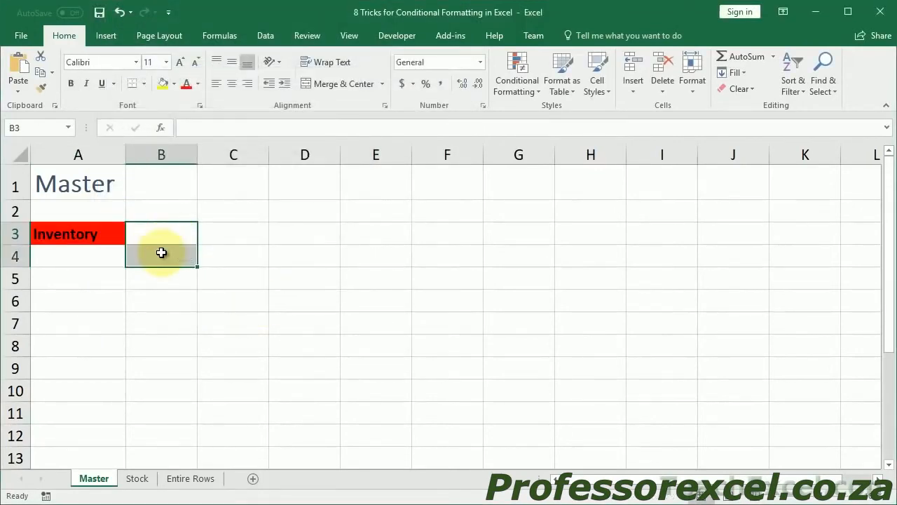
pyautogui.click(160, 234)
# - Compare the Inventory cell on the Master sheet with the stock values on the Stock sheet, ending on Master
pyautogui.click(94, 240)
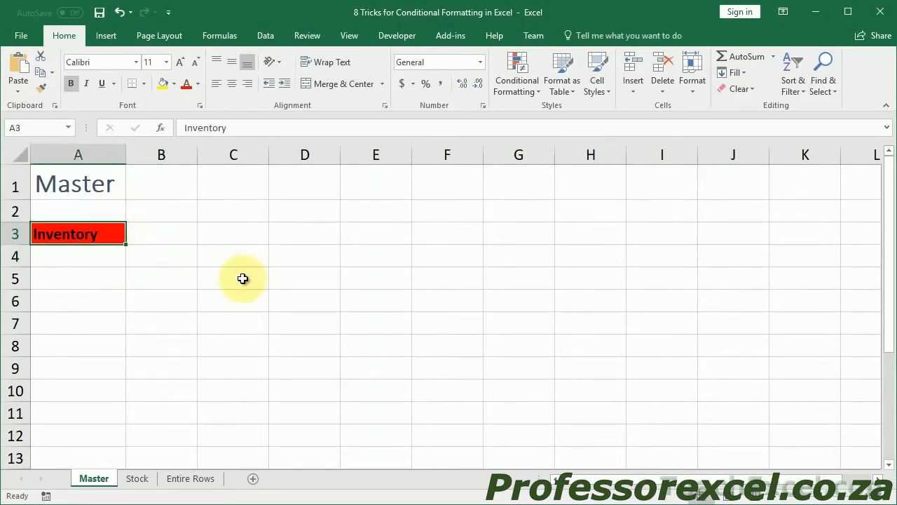
pyautogui.hotkey('ctrl', 'pagedown')
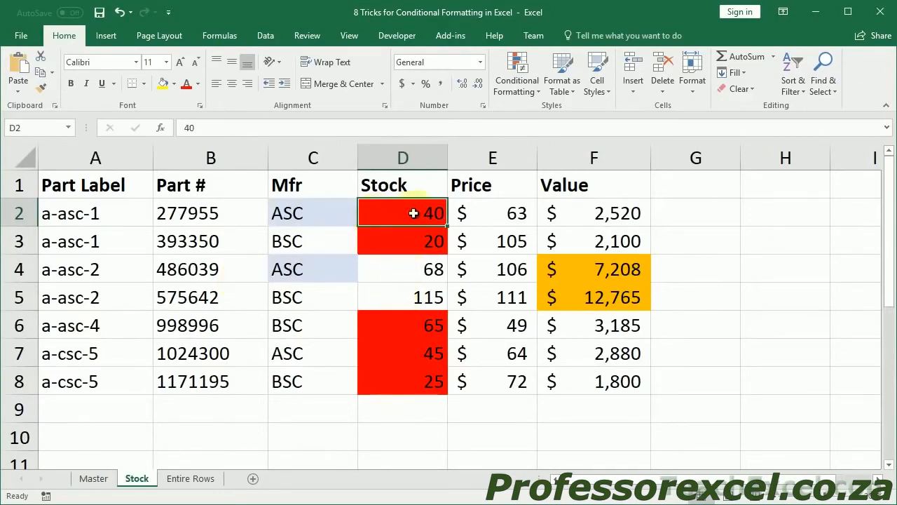
pyautogui.hotkey('ctrl', 'pageup')
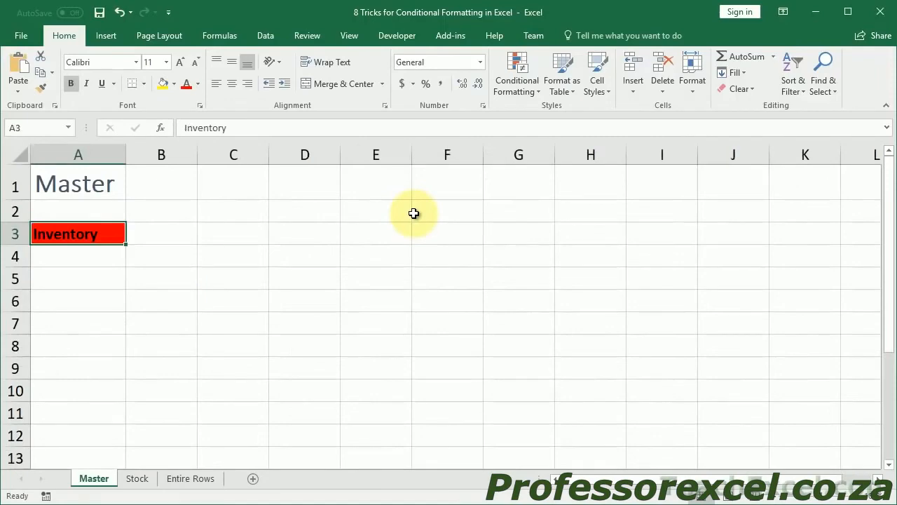
# - Create a copy of the Entire Rows sheet in the same workbook, placed before the Master sheet
pyautogui.rightClick(180, 484)
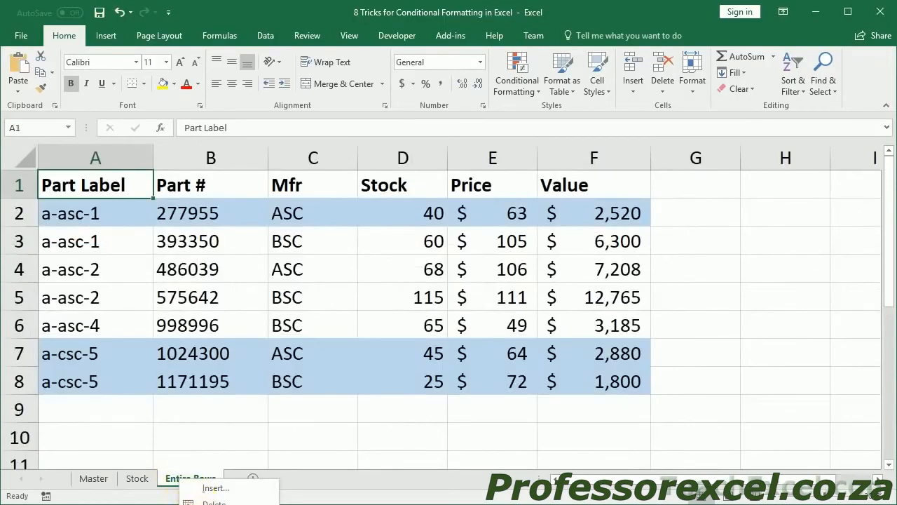
pyautogui.press('m')
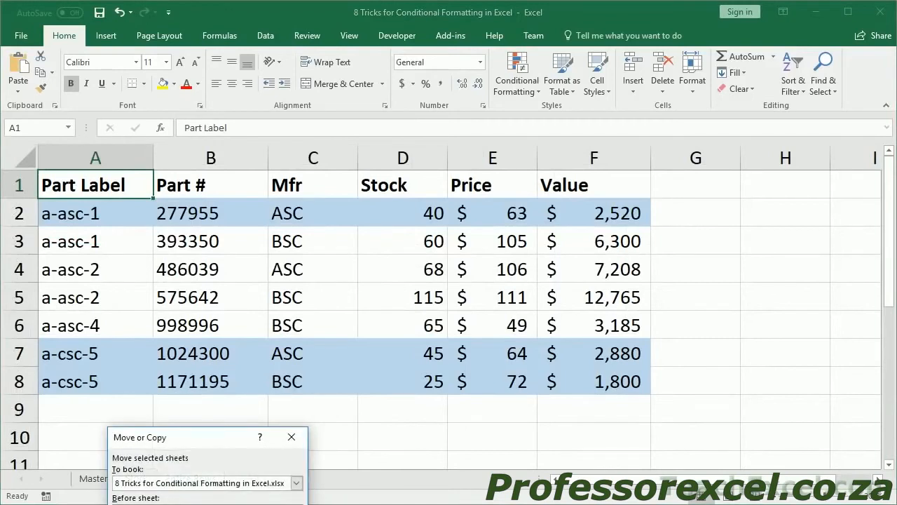
pyautogui.press('Return')
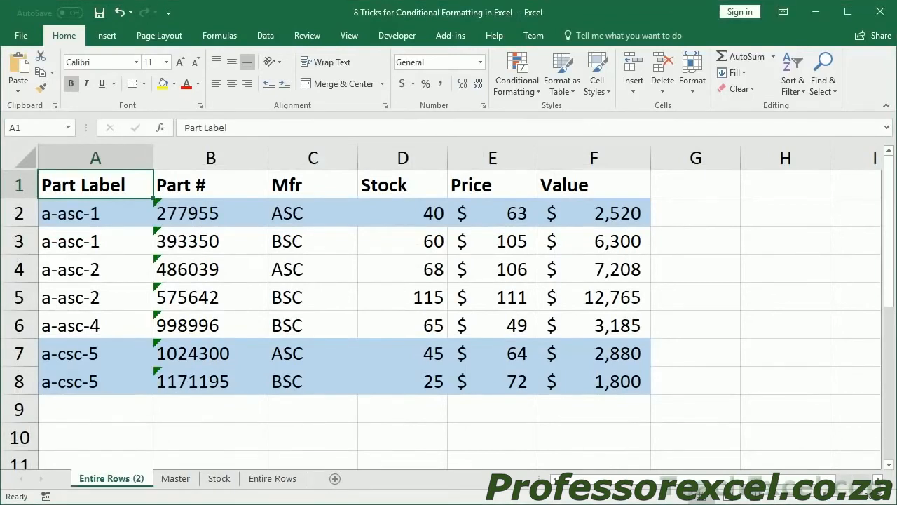
# - Rename the copied sheet as Alternate Rows and move it after the Entire Rows sheet
pyautogui.doubleClick(122, 479)
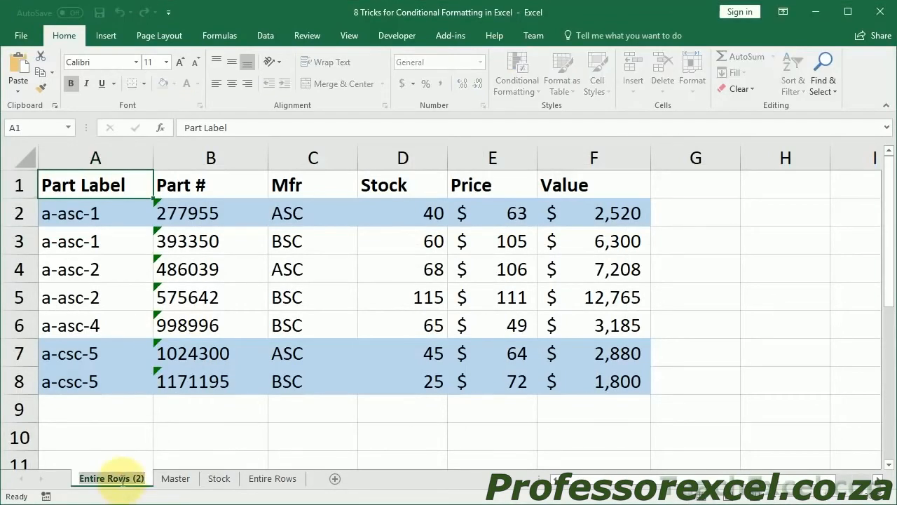
pyautogui.write('Alternate Rows')
pyautogui.press('Return')
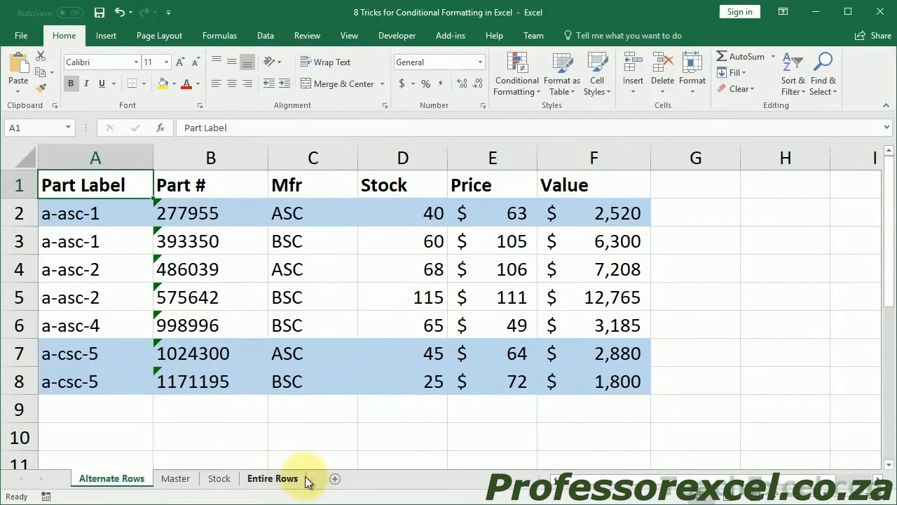
pyautogui.moveTo(138, 485); pyautogui.dragTo(312, 490)
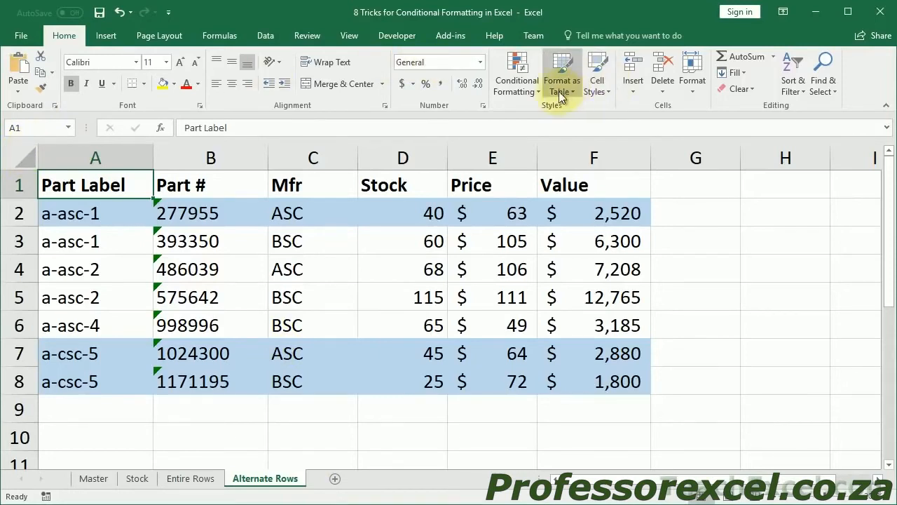
# - Clear the conditional formatting rules from the entire Alternate Rows sheet
pyautogui.click(515, 85)
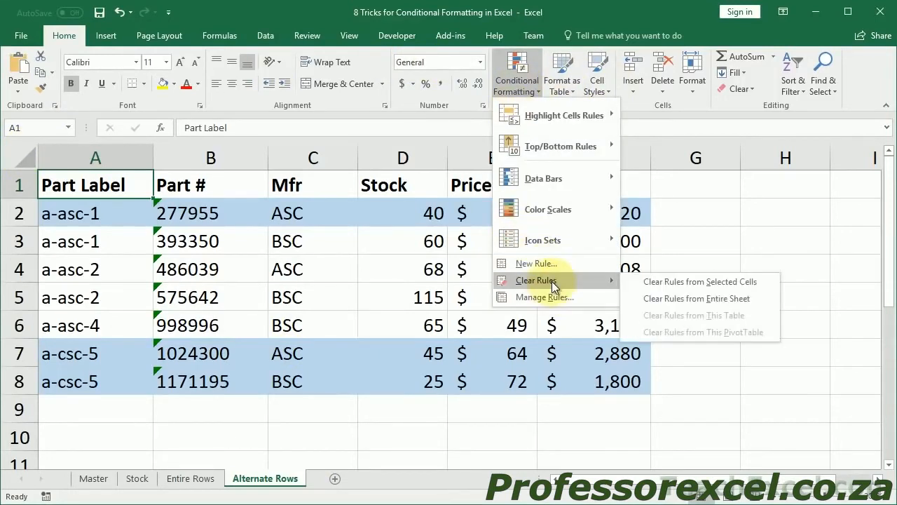
pyautogui.moveTo(607, 280)
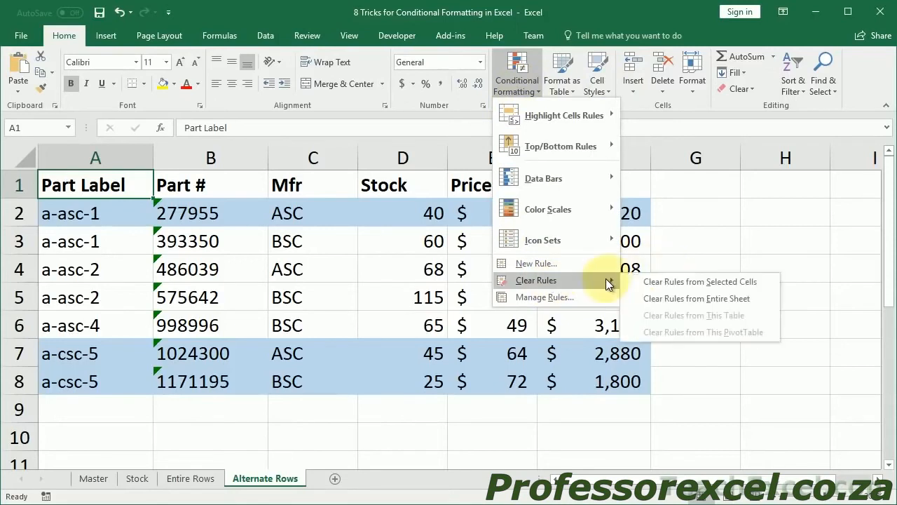
pyautogui.click(642, 281)
pyautogui.click(664, 293)
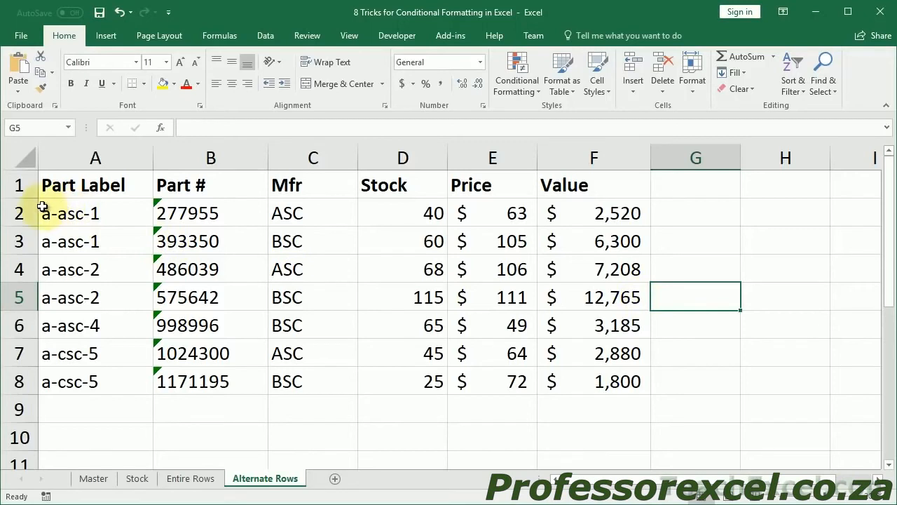
# - Enter =MOD(ROW(),2)=0 in cell G1 beside the table and fill the formula down to G8
pyautogui.click(684, 189)
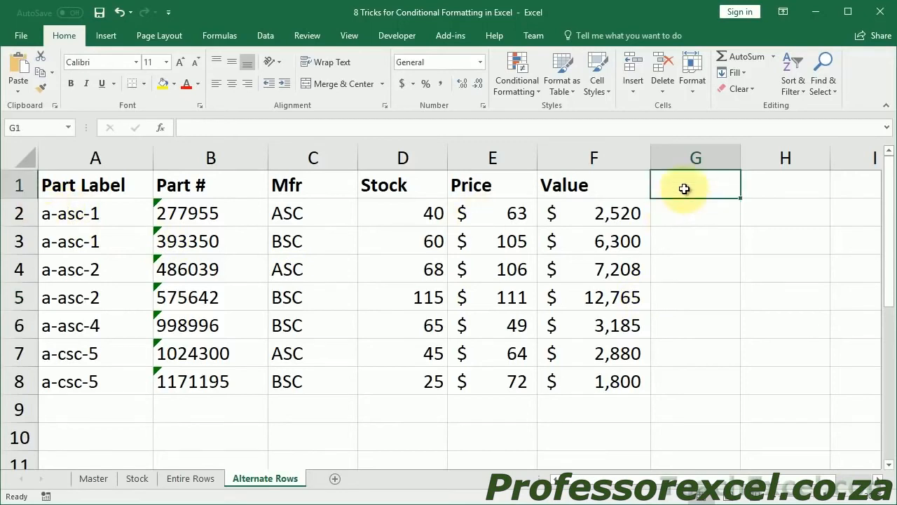
pyautogui.click(877, 480)
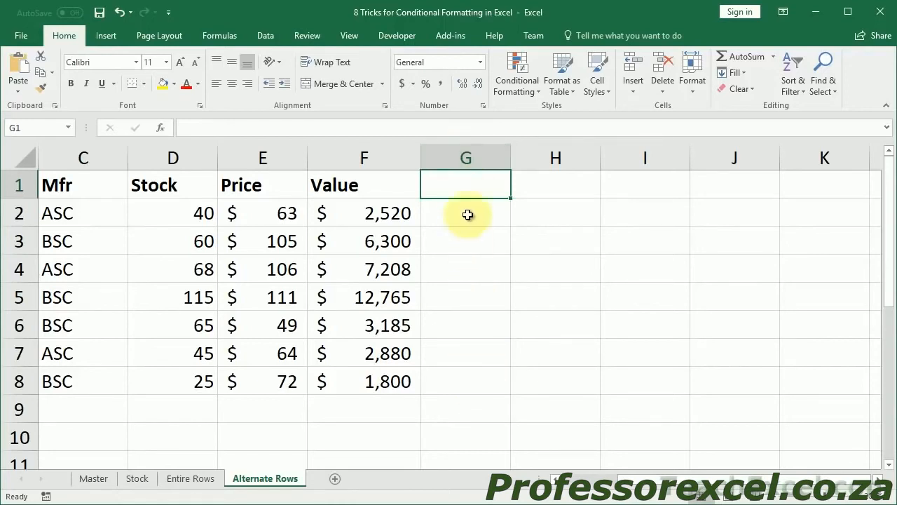
pyautogui.write('=')
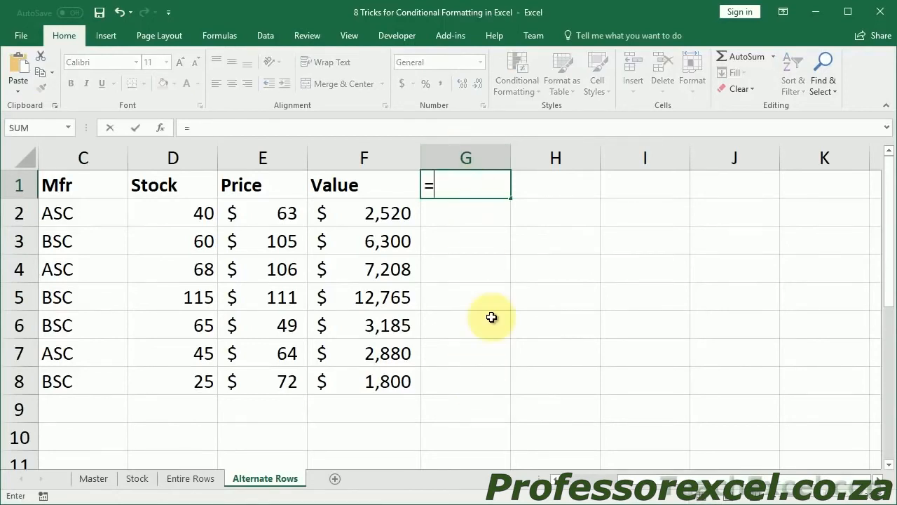
pyautogui.write('mo')
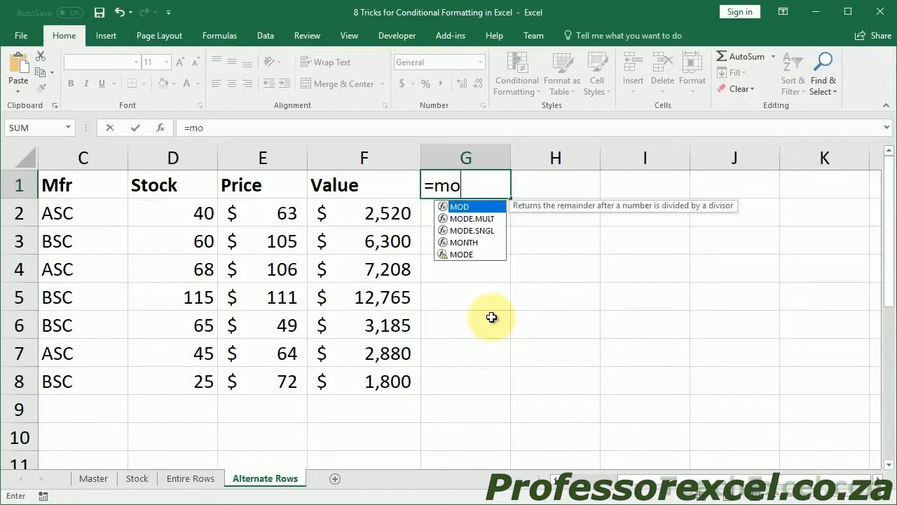
pyautogui.write('d(row')
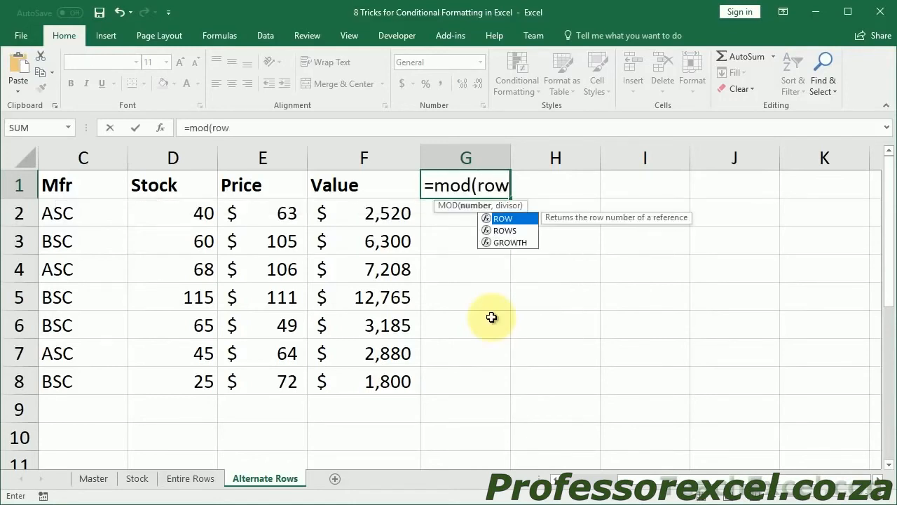
pyautogui.write('(),2)=0')
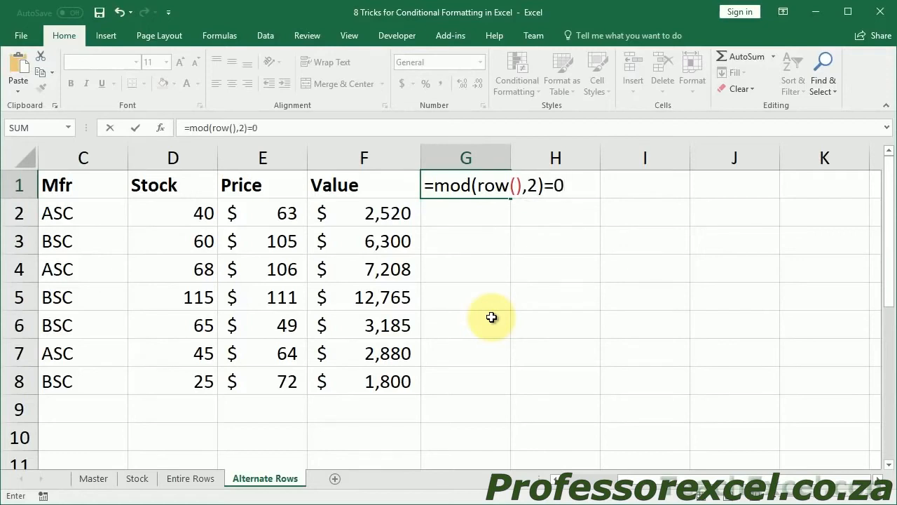
pyautogui.hotkey('ctrl', 'Return')
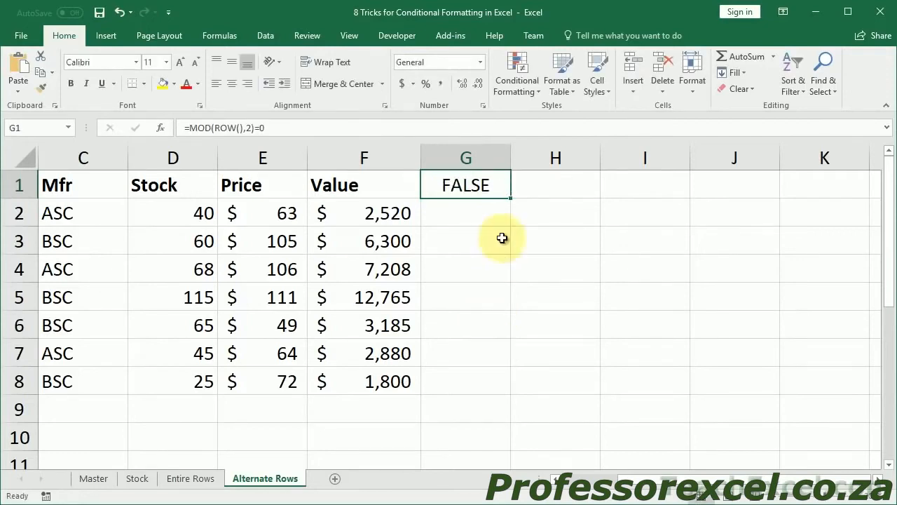
pyautogui.doubleClick(510, 199)
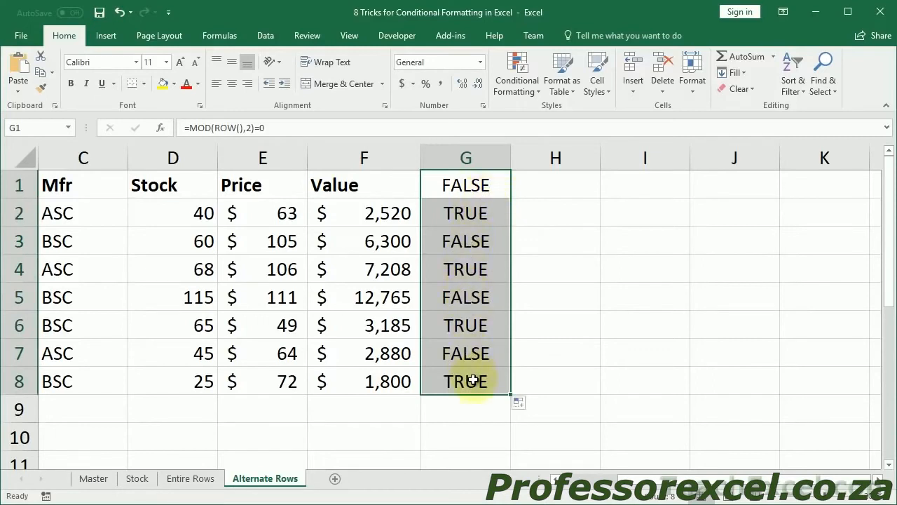
# - Copy the full formula text =MOD(ROW(),2)=0 from cell G1, leaving the cell unedited
pyautogui.doubleClick(447, 184)
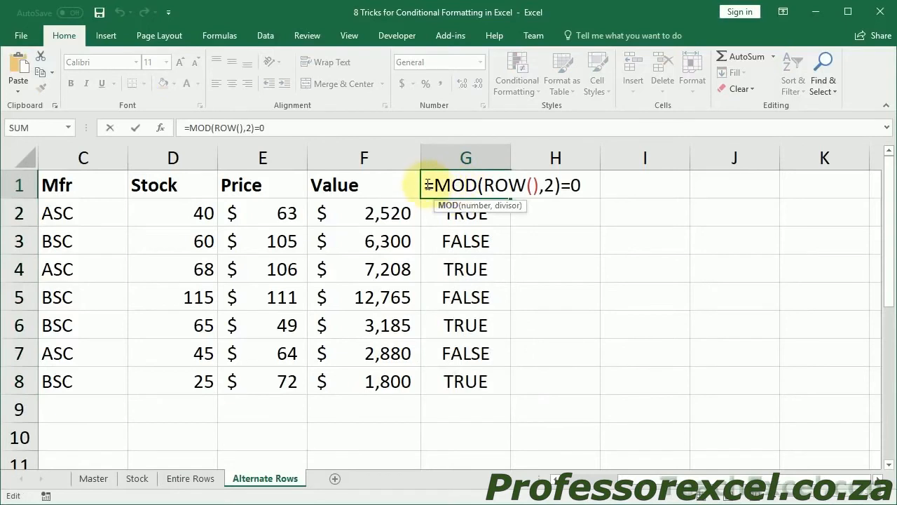
pyautogui.moveTo(427, 185); pyautogui.dragTo(623, 184)
pyautogui.hotkey('ctrl', 'c')
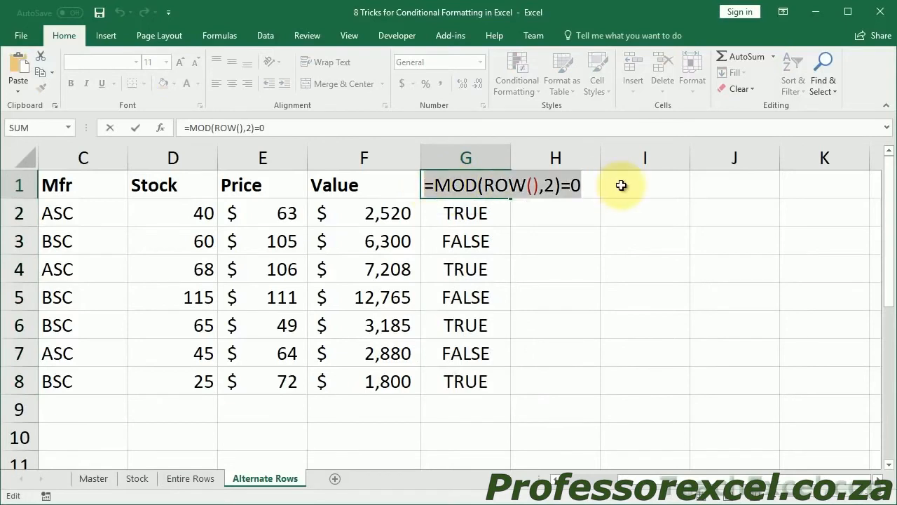
pyautogui.press('Escape')
# - Paste the copied formula into cell H1, change it to =MOD(ROW(),2)<>0, and fill it down to H8
pyautogui.click(579, 183)
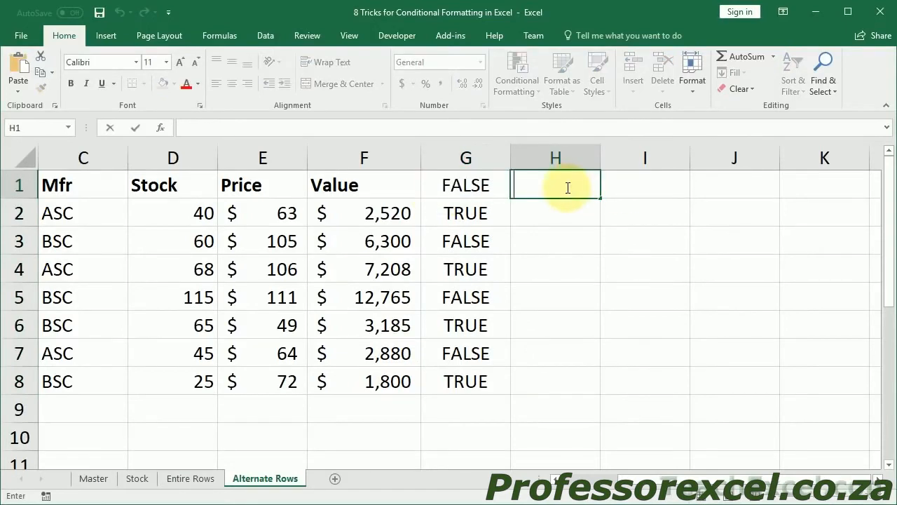
pyautogui.hotkey('ctrl', 'v')
pyautogui.click(659, 183)
pyautogui.press('BackSpace')
pyautogui.write('<>')
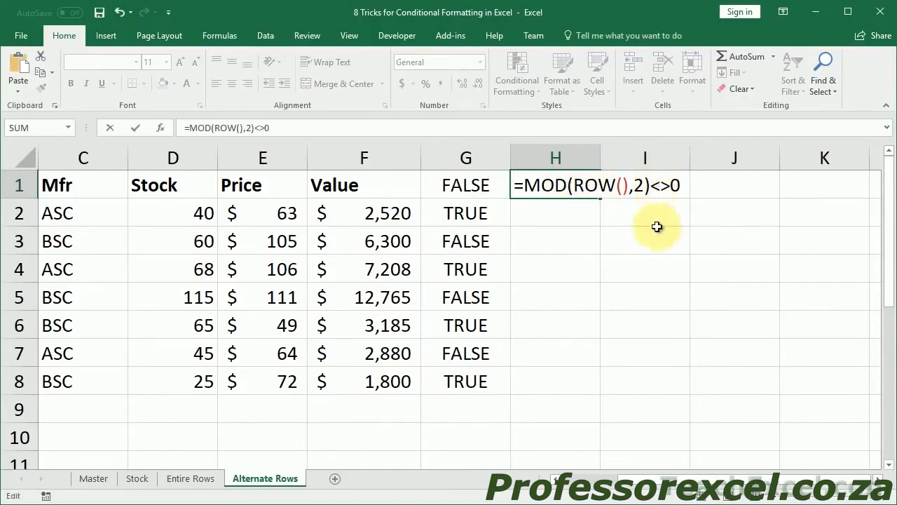
pyautogui.hotkey('ctrl', 'Return')
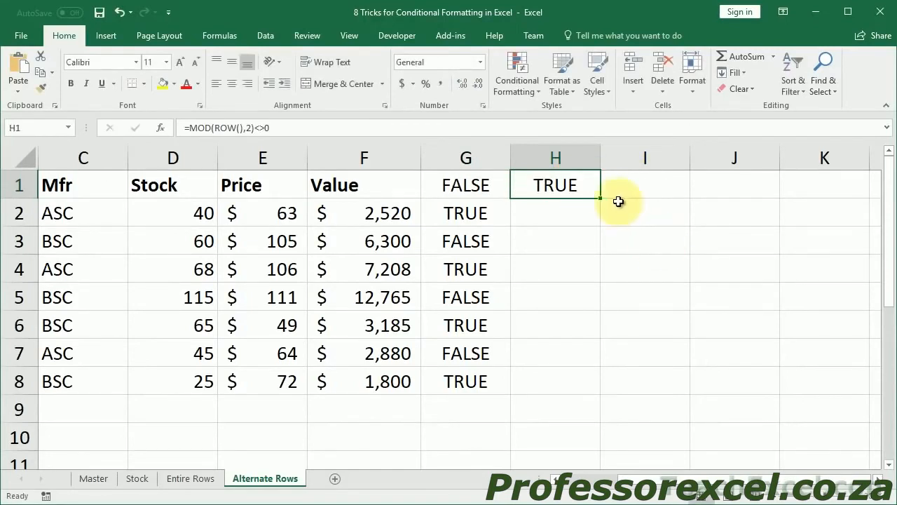
pyautogui.doubleClick(599, 199)
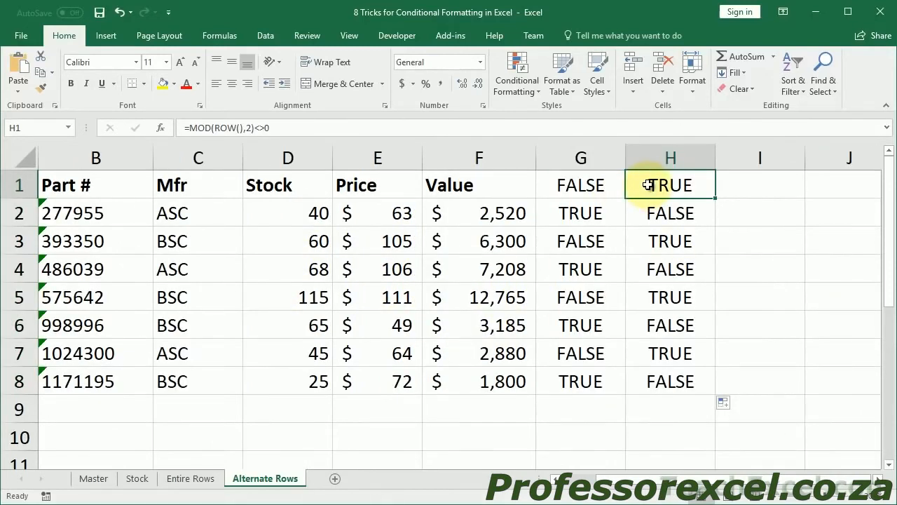
# - Examine the MOD formula and its divisor argument in cell H1, leaving the formula as it is
pyautogui.doubleClick(647, 185)
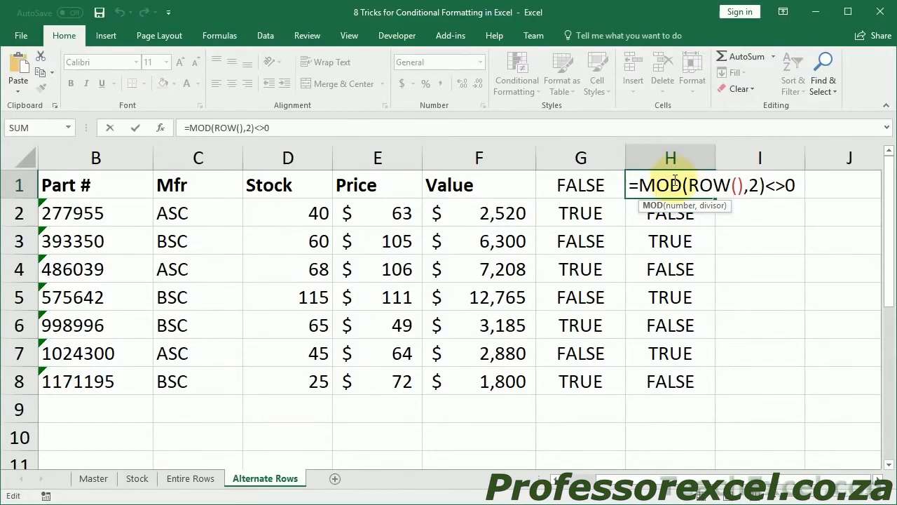
pyautogui.click(748, 184)
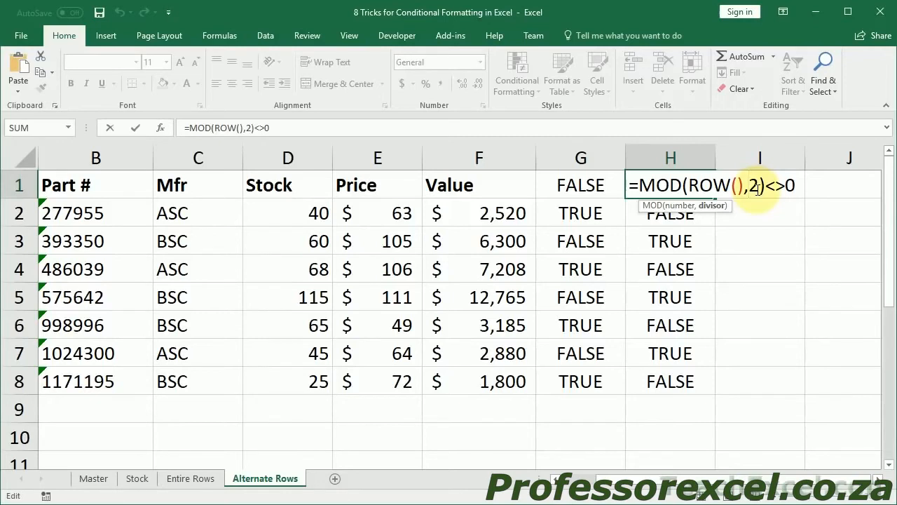
pyautogui.hotkey('ctrl', 'Return')
# - Enter =ISODD(ROW()) in cell I1 and fill the formula down to I8
pyautogui.click(756, 189)
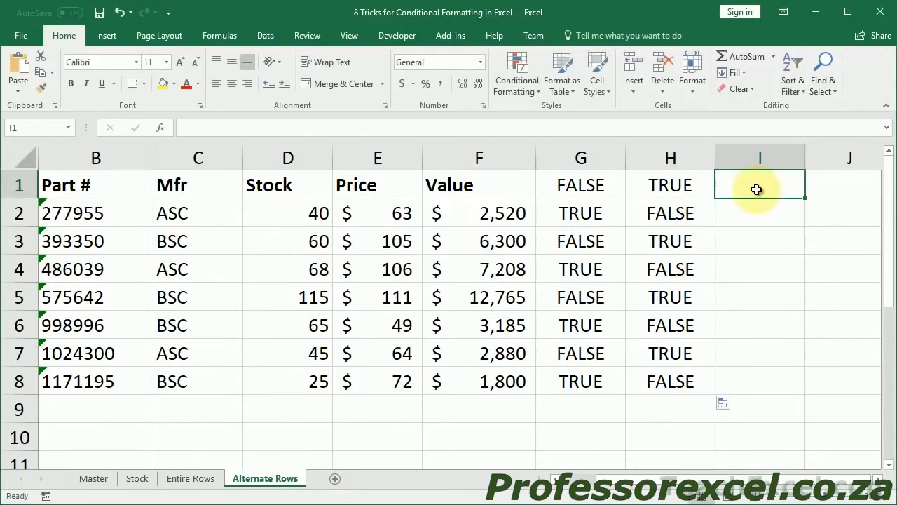
pyautogui.write('=isod')
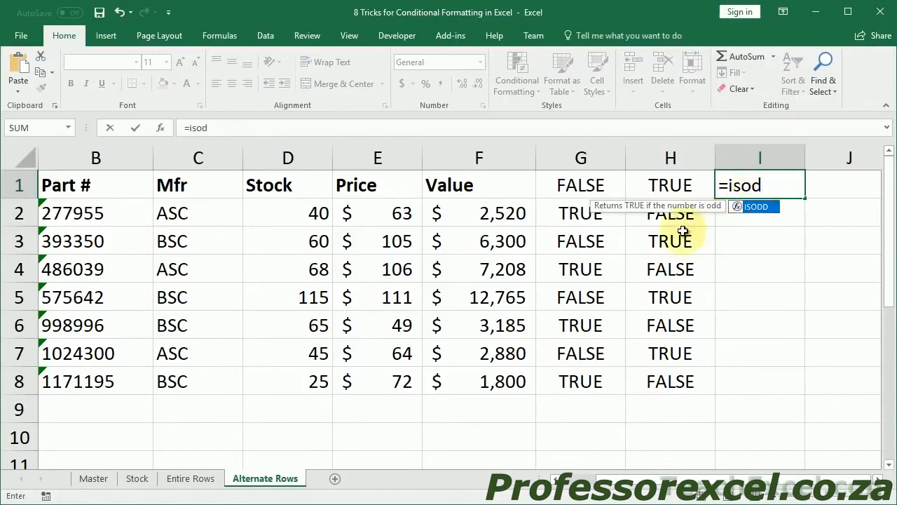
pyautogui.press('Tab')
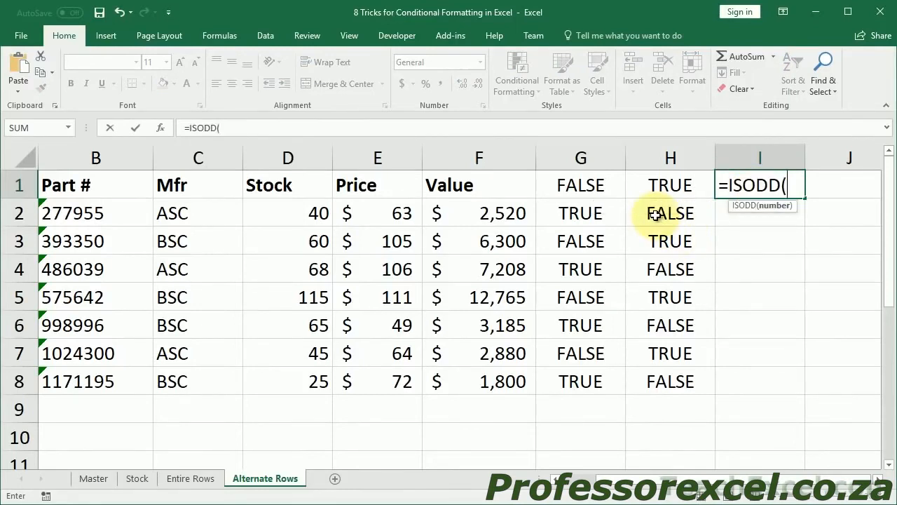
pyautogui.write('row')
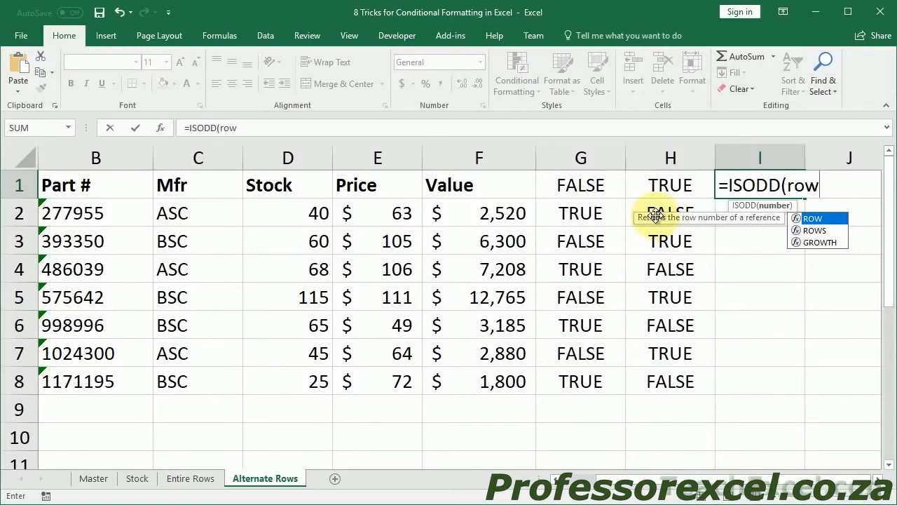
pyautogui.write('()')
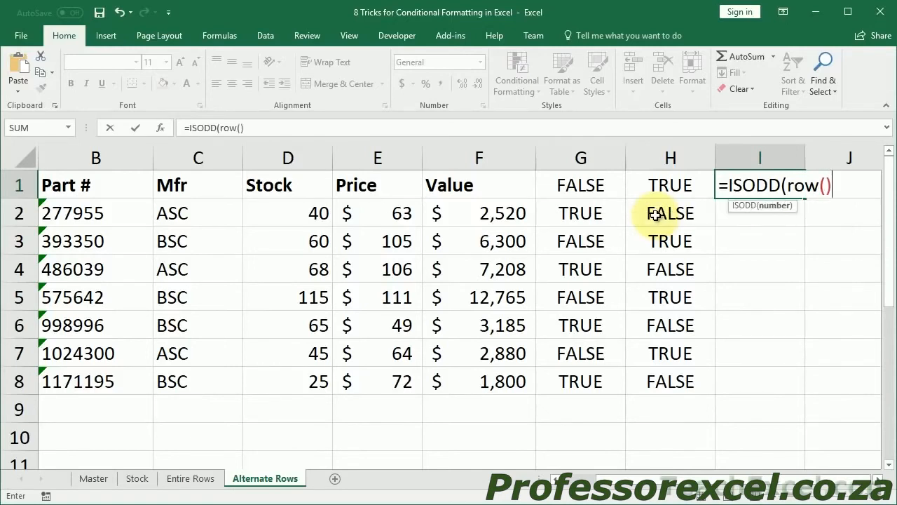
pyautogui.write(')')
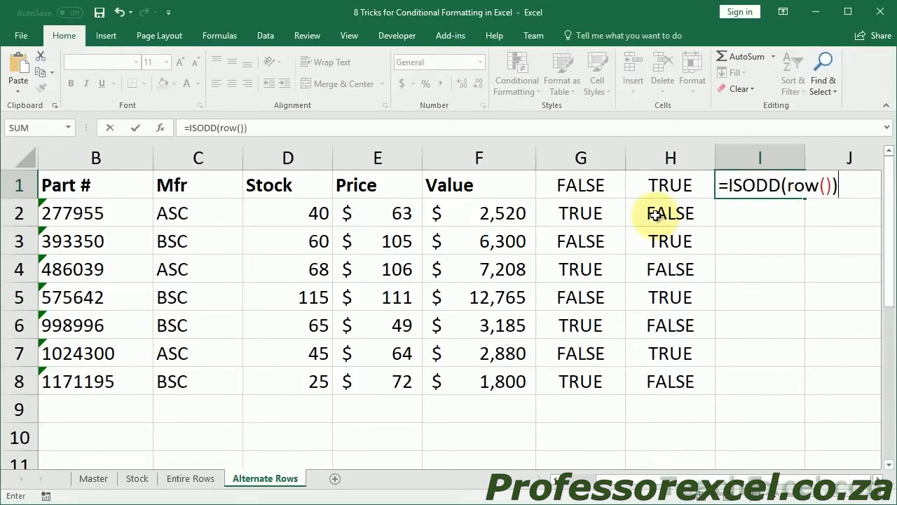
pyautogui.hotkey('ctrl', 'Return')
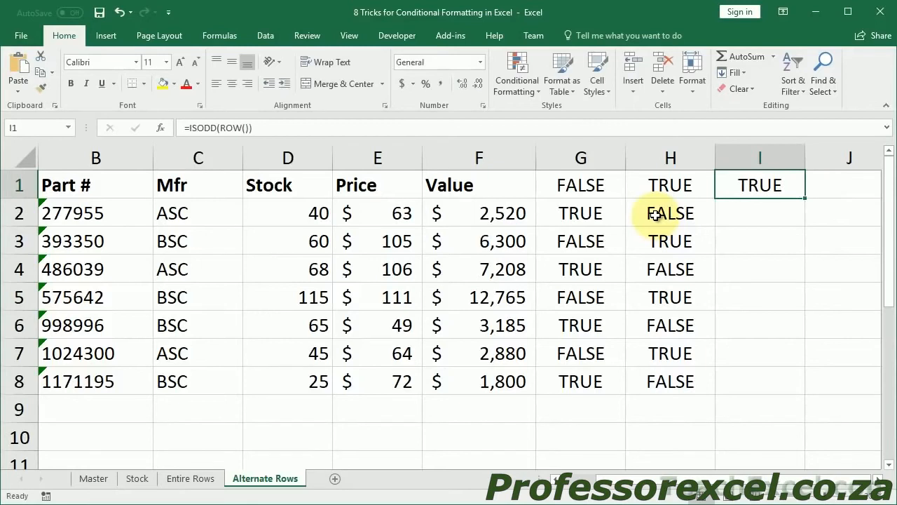
pyautogui.doubleClick(806, 199)
# - Enter =ISEVEN(ROW()) in cell J1 and fill the formula down to J8
pyautogui.click(822, 188)
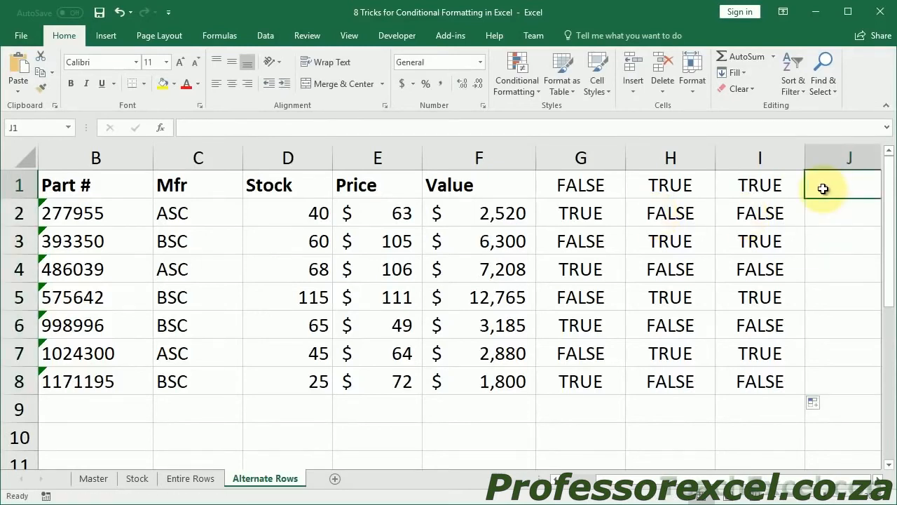
pyautogui.write('=iseve')
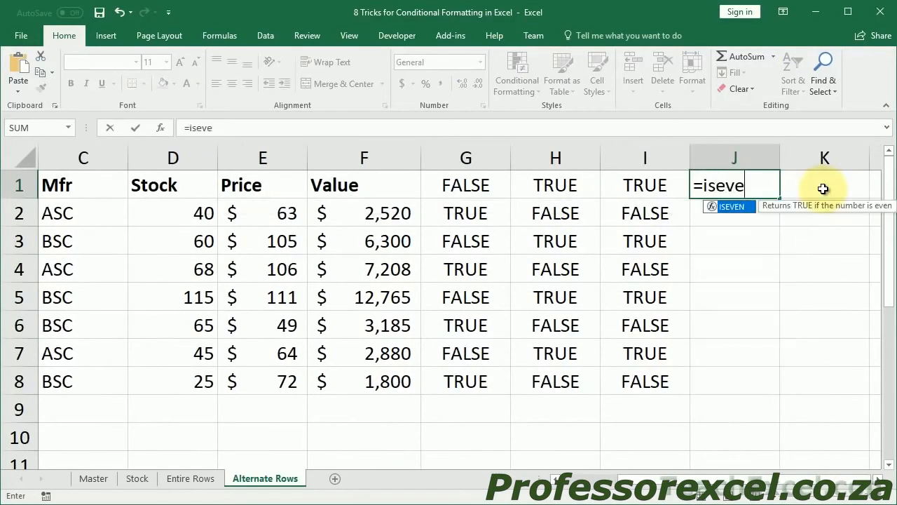
pyautogui.press('Tab')
pyautogui.write('row())')
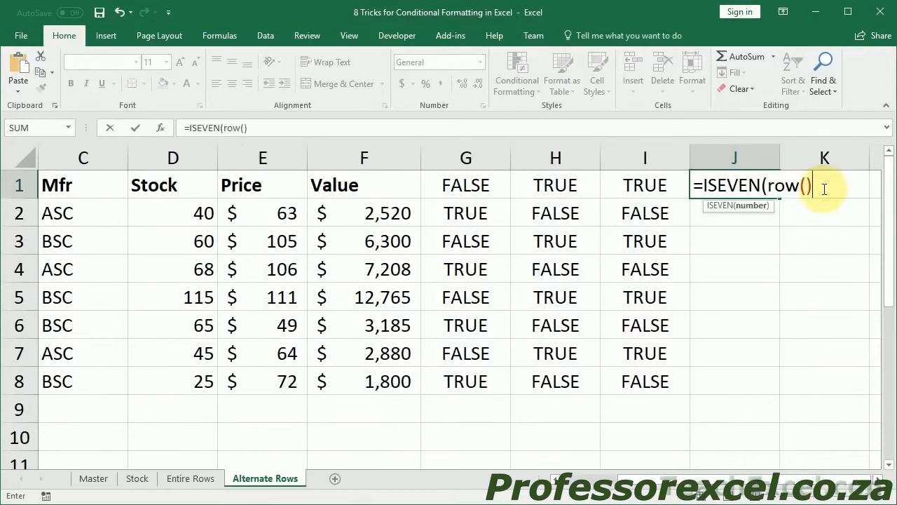
pyautogui.hotkey('ctrl', 'Return')
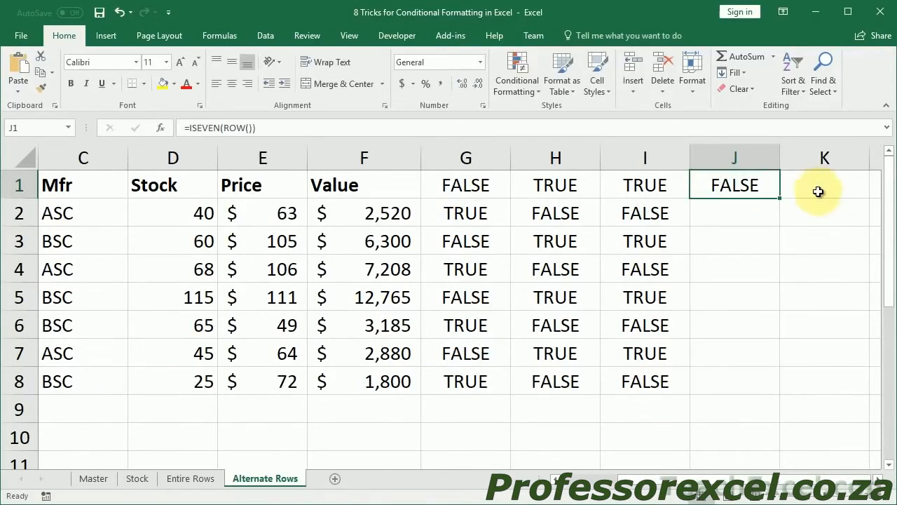
pyautogui.doubleClick(778, 200)
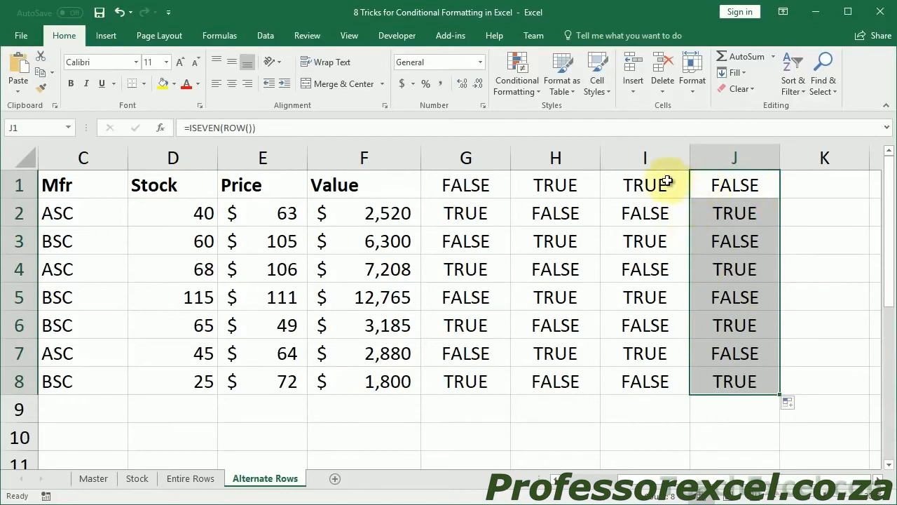
# - Copy the full formula text =ISODD(ROW()) from cell I1, leaving the cell unedited
pyautogui.doubleClick(645, 184)
pyautogui.moveTo(606, 185); pyautogui.dragTo(775, 191)
pyautogui.hotkey('ctrl', 'c')
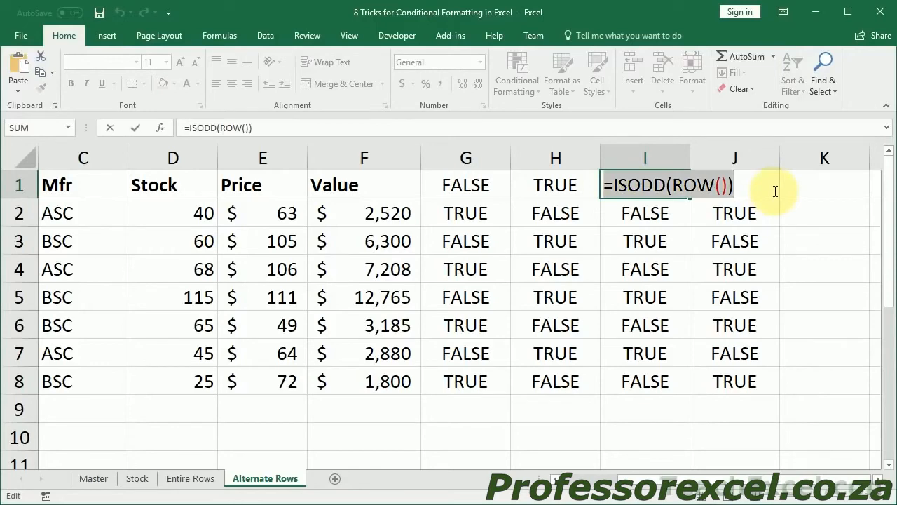
pyautogui.press('Escape')
# - Start a formula-based conditional formatting rule for A1:F8 and paste =ISODD(ROW()) as its condition
pyautogui.hscroll(-3, 456, 260)
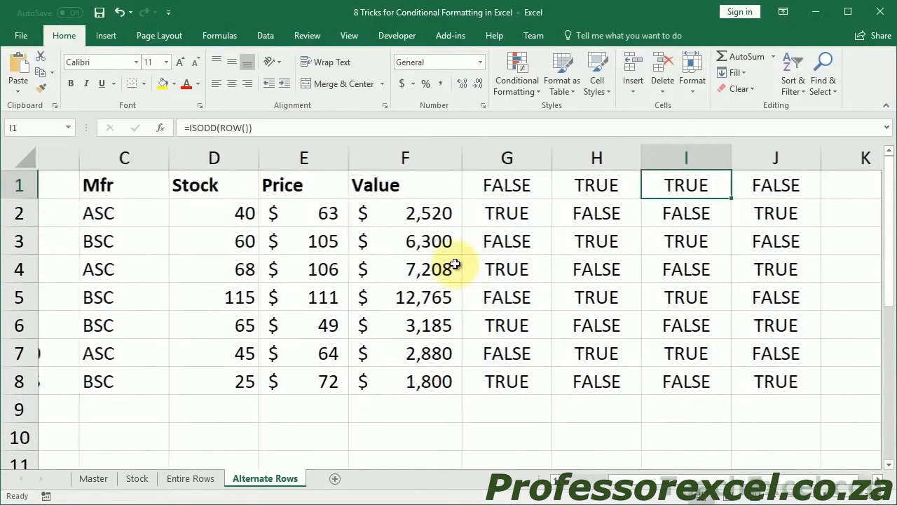
pyautogui.moveTo(96, 185)
pyautogui.mouseDown()
pyautogui.moveTo(308, 297)
pyautogui.moveTo(558, 376)
pyautogui.mouseUp()
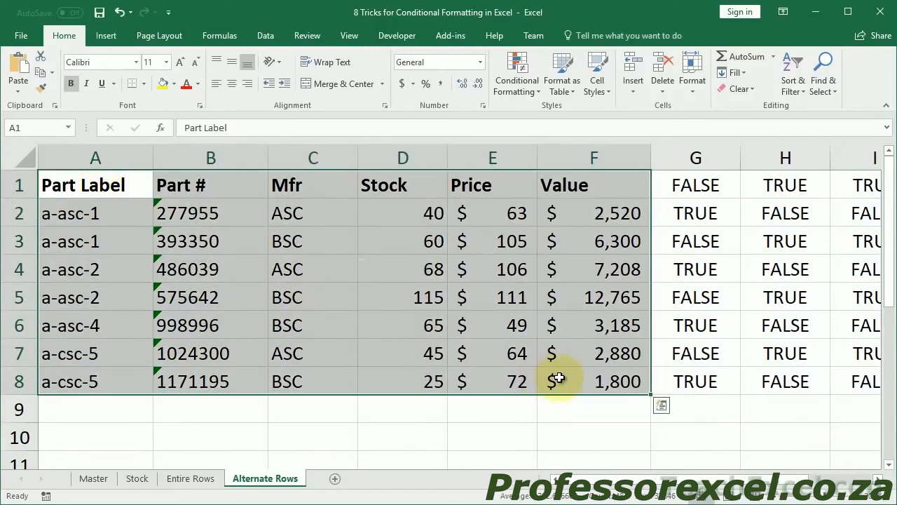
pyautogui.click(517, 79)
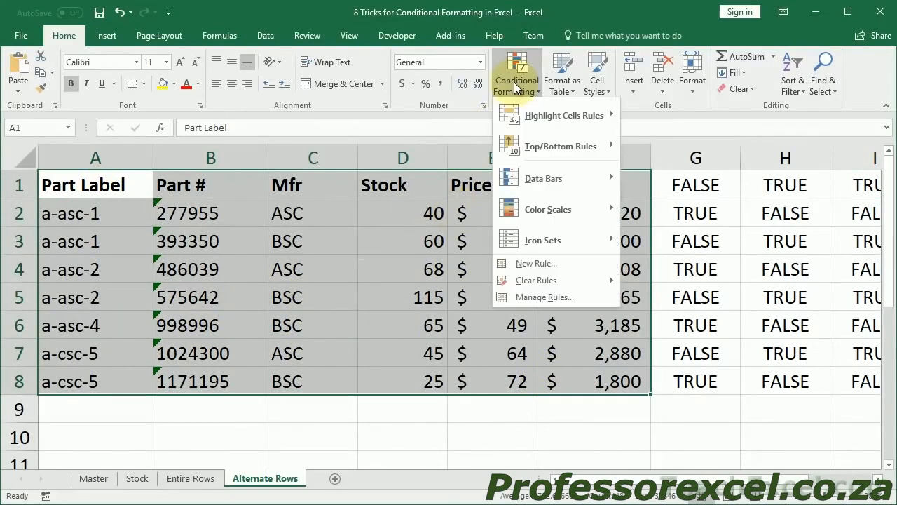
pyautogui.click(560, 259)
pyautogui.click(177, 161)
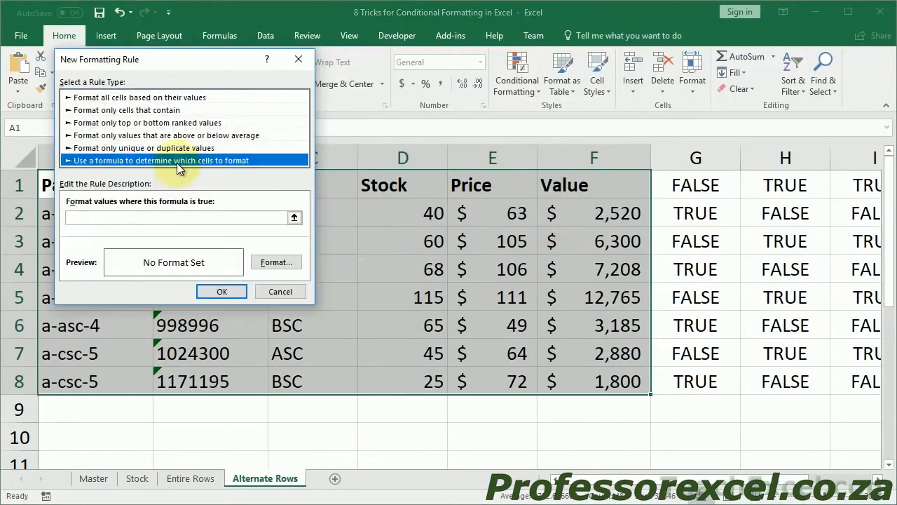
pyautogui.click(148, 217)
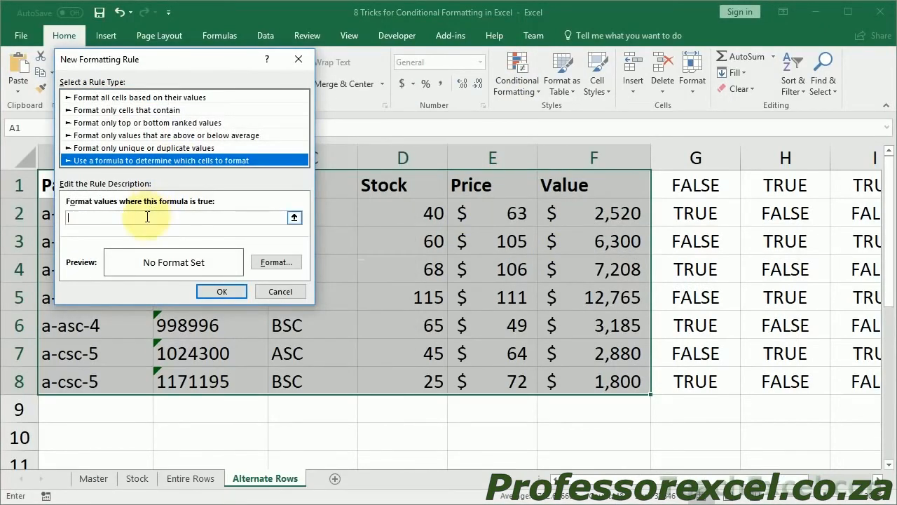
pyautogui.hotkey('ctrl', 'v')
# - Give the rule a light blue background fill, apply it to the table, and deselect the range
pyautogui.click(259, 263)
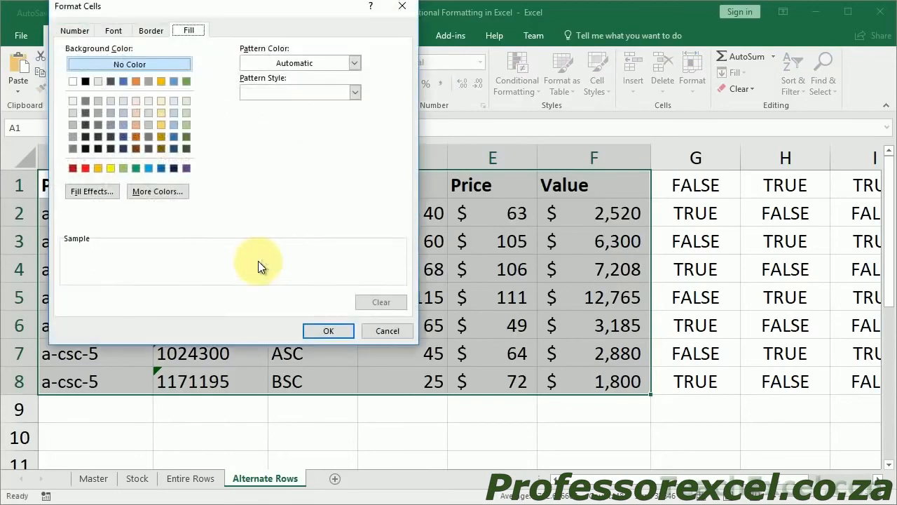
pyautogui.click(173, 100)
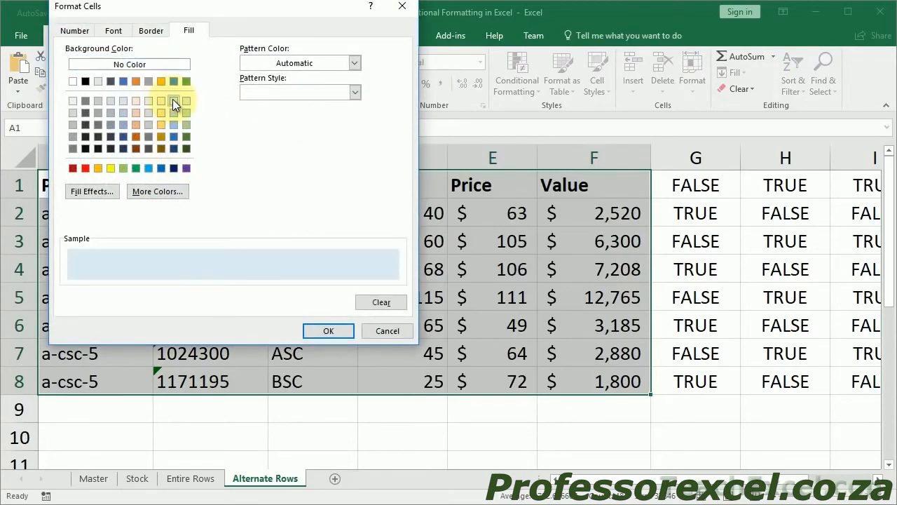
pyautogui.click(334, 335)
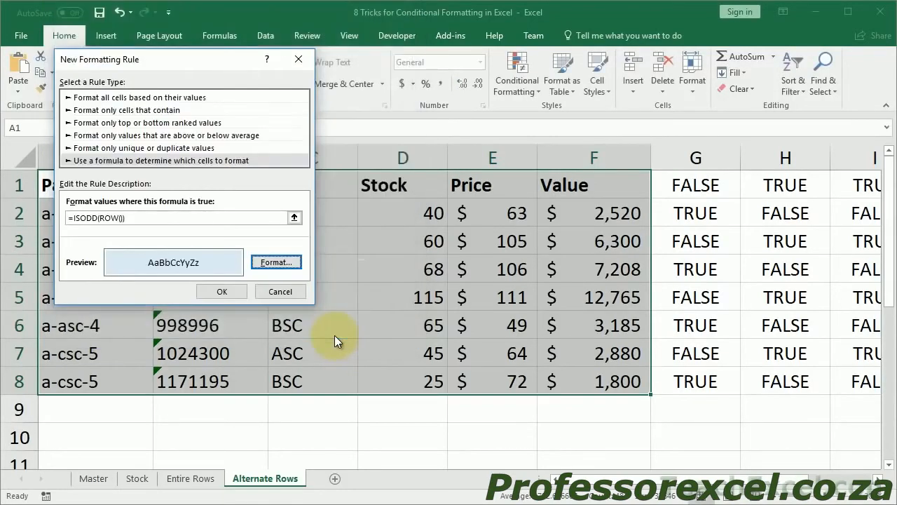
pyautogui.click(221, 291)
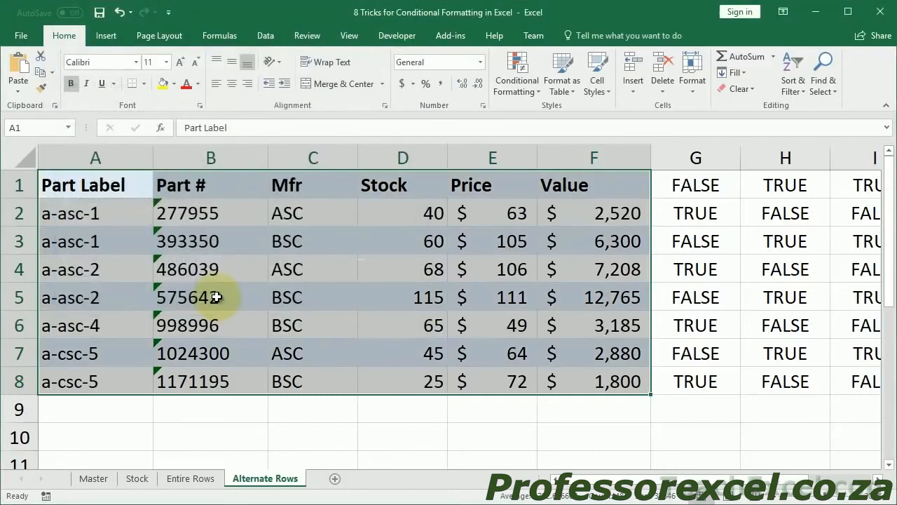
pyautogui.click(596, 212)
pyautogui.click(94, 409)
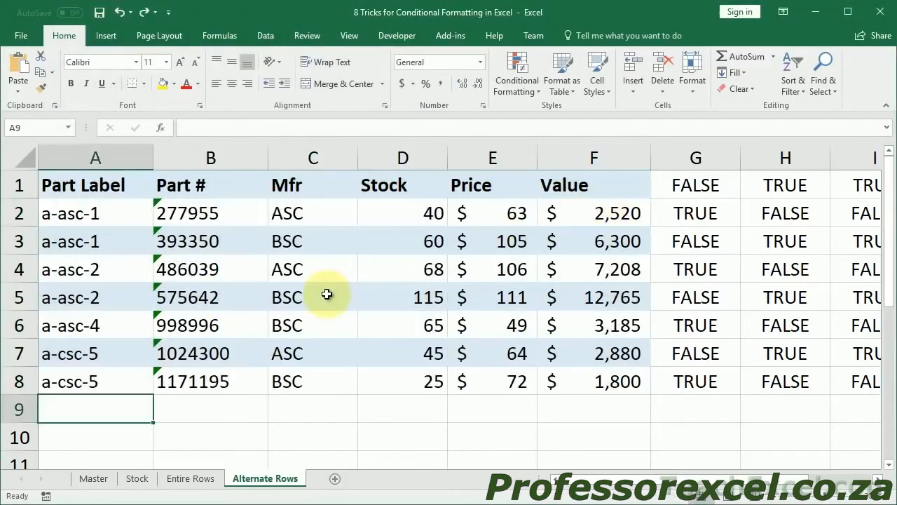
pyautogui.click(412, 320)
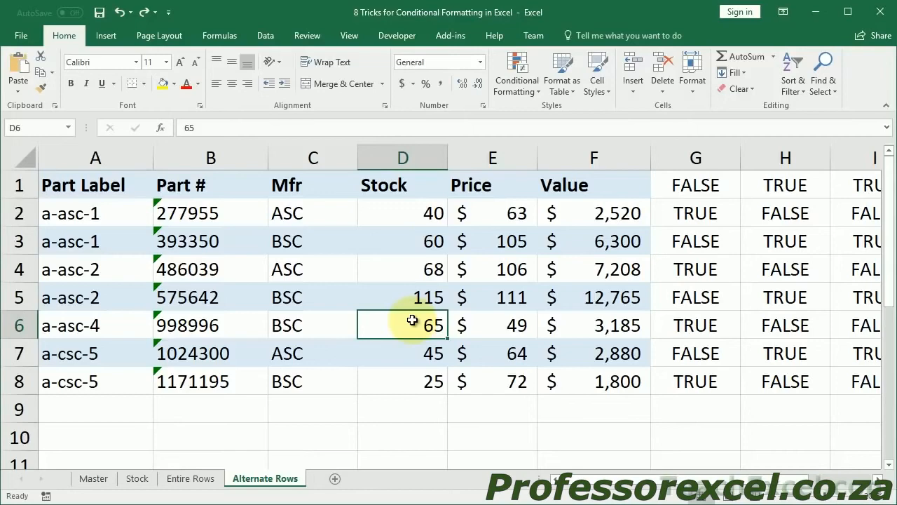
# - Delete the helper formulas in G1:J8 beside the table and return to cell A1
pyautogui.moveTo(694, 185); pyautogui.dragTo(698, 188)
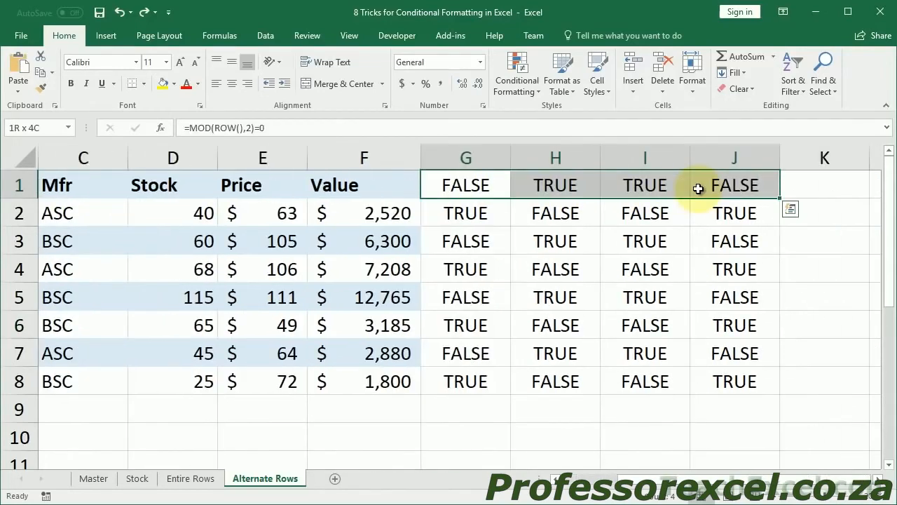
pyautogui.hotkey('ctrl', 'shift', 'Down')
pyautogui.press('Delete')
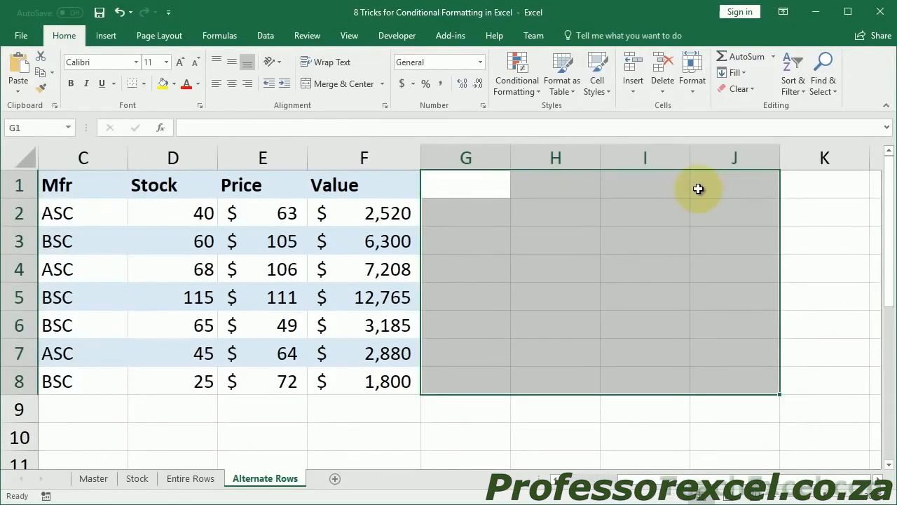
pyautogui.press('Left')
pyautogui.hotkey('ctrl', 'Home')
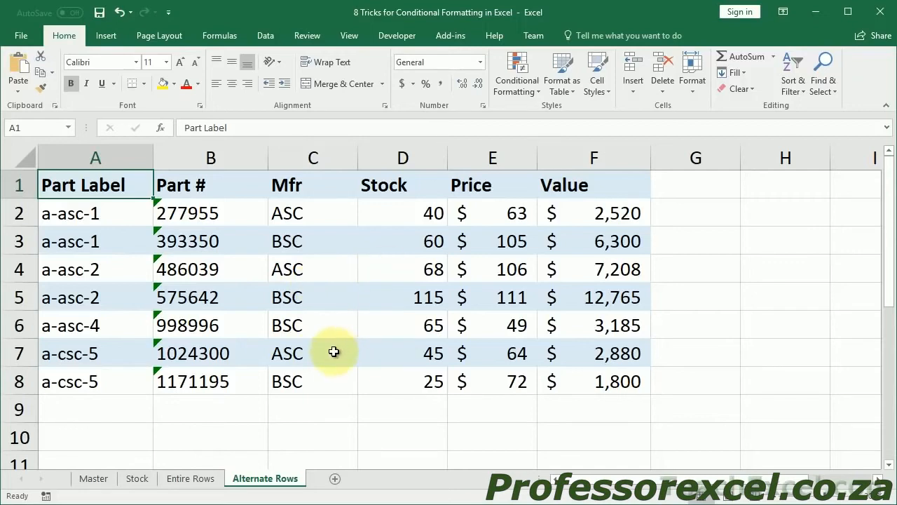
# - Duplicate the Alternate Rows sheet within the same workbook and place the copy after the last sheet
pyautogui.rightClick(262, 482)
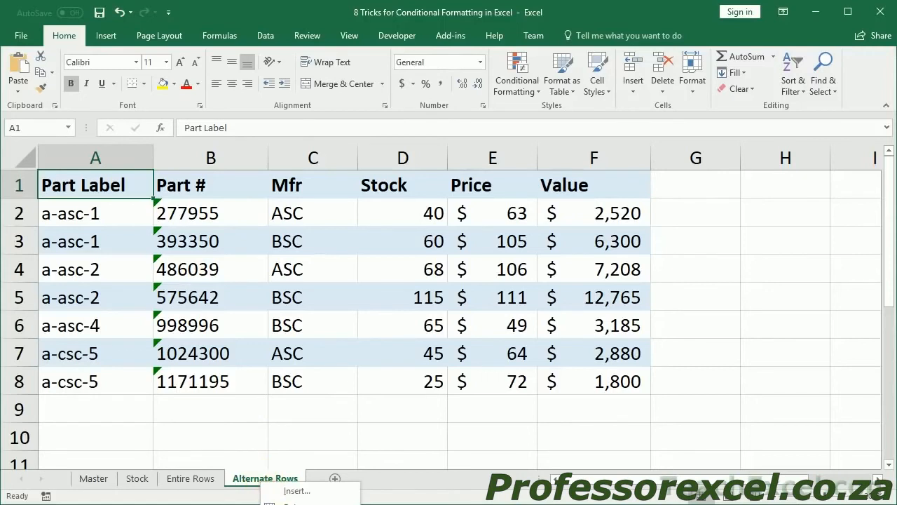
pyautogui.click(308, 504)
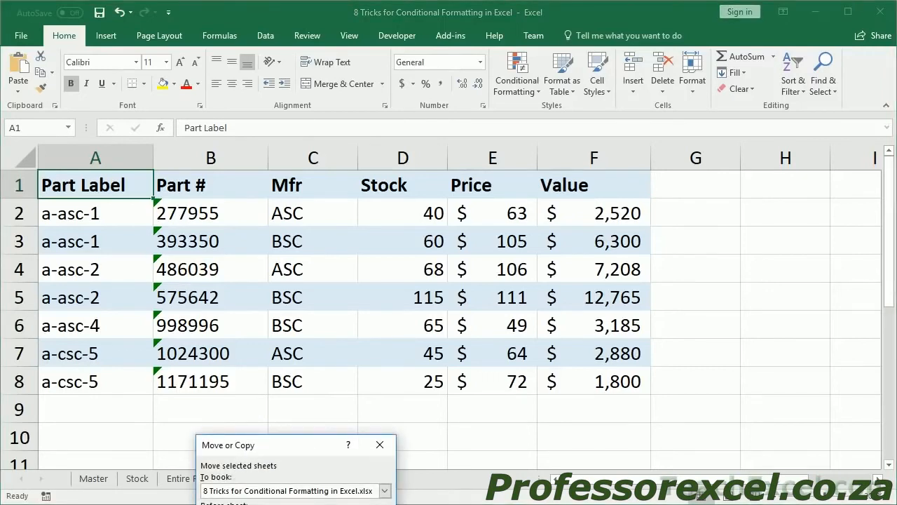
pyautogui.click(308, 504)
pyautogui.moveTo(120, 486); pyautogui.dragTo(408, 486)
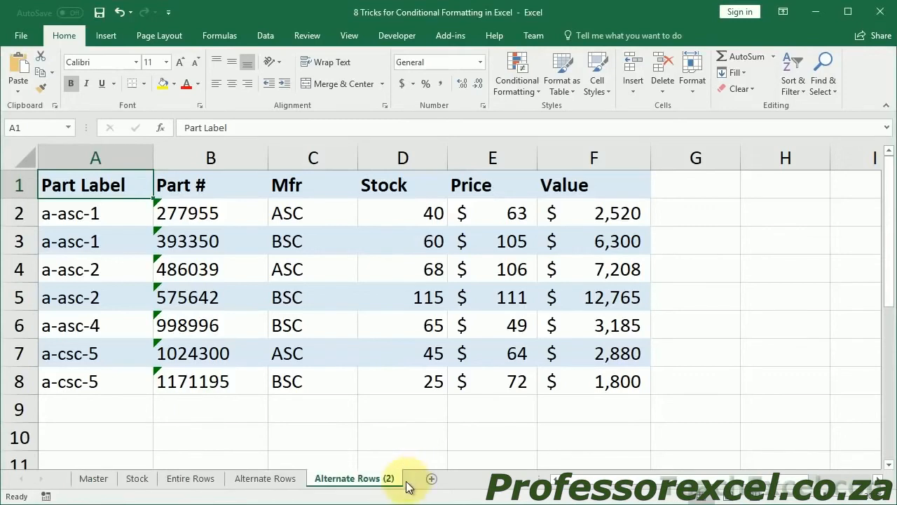
# - Clear the conditional formatting rules from the entire Alternate Rows (2) sheet
pyautogui.click(520, 88)
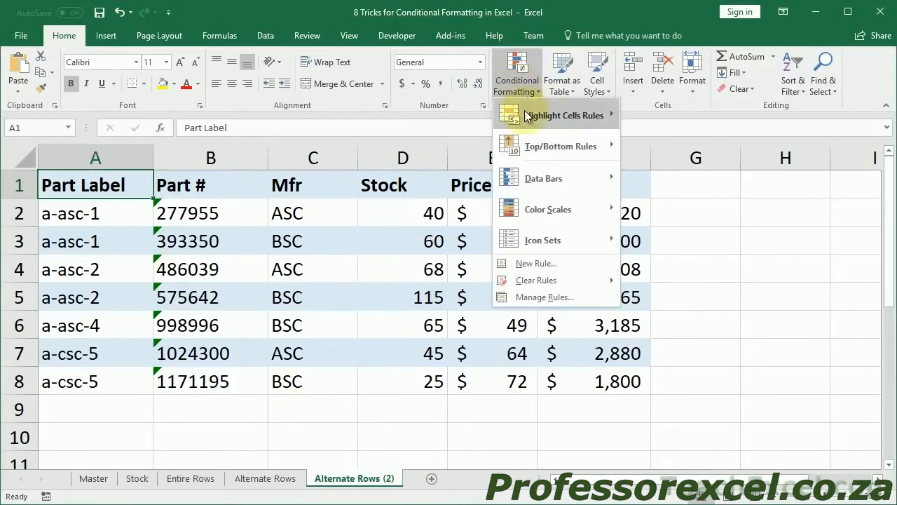
pyautogui.moveTo(595, 281)
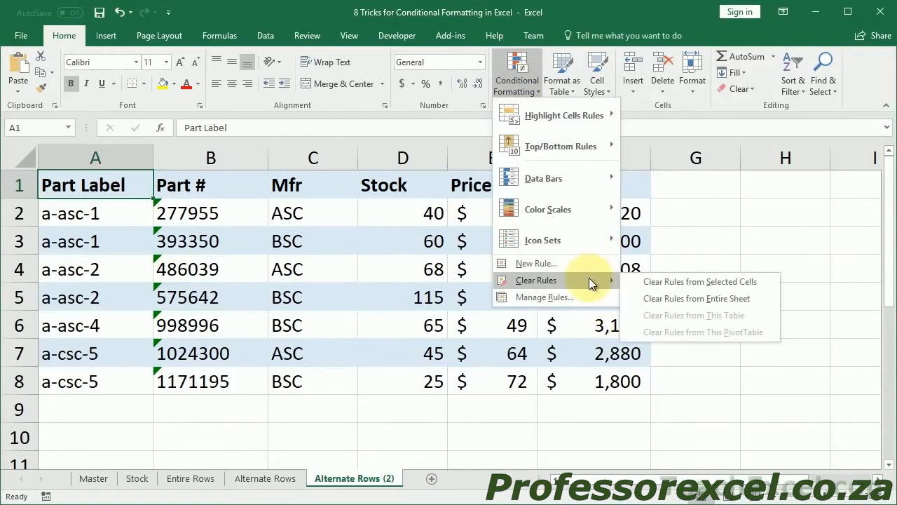
pyautogui.click(662, 299)
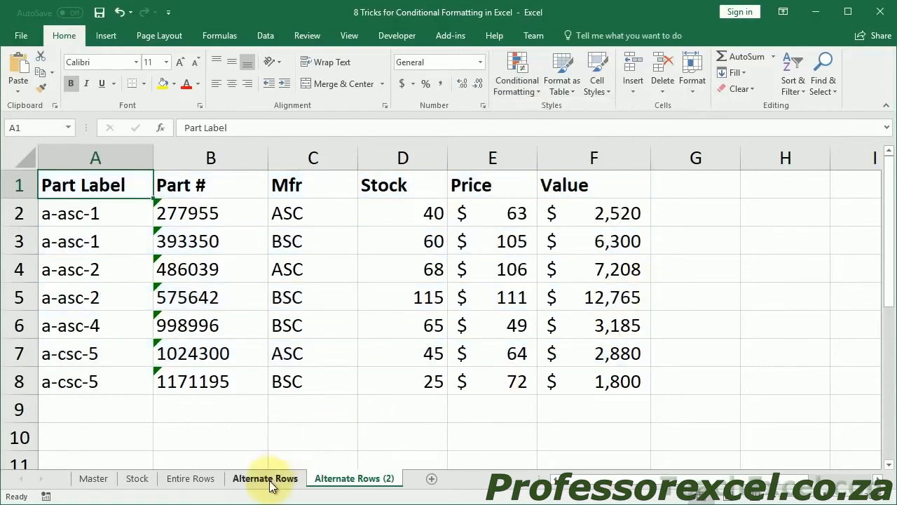
# - Compare the Alternate Rows sheet with the cleared Alternate Rows (2) copy and the Entire Rows sheet
pyautogui.click(266, 479)
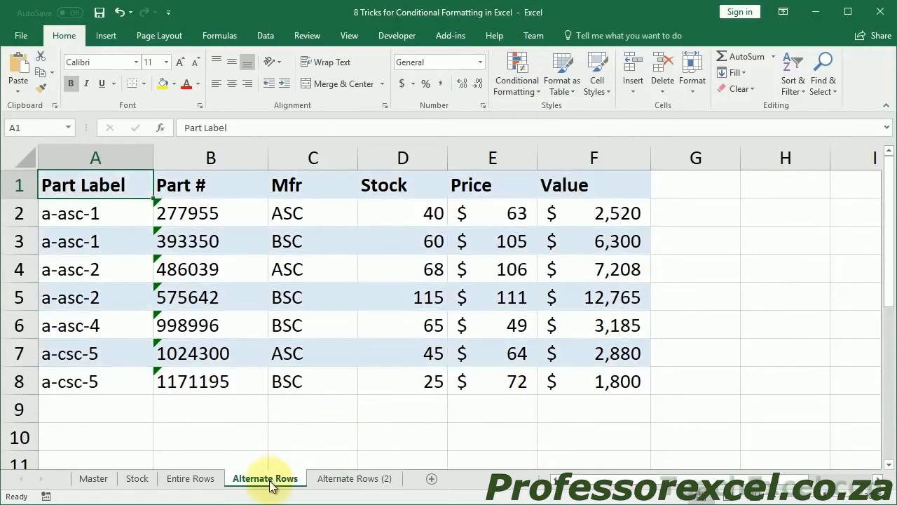
pyautogui.click(354, 479)
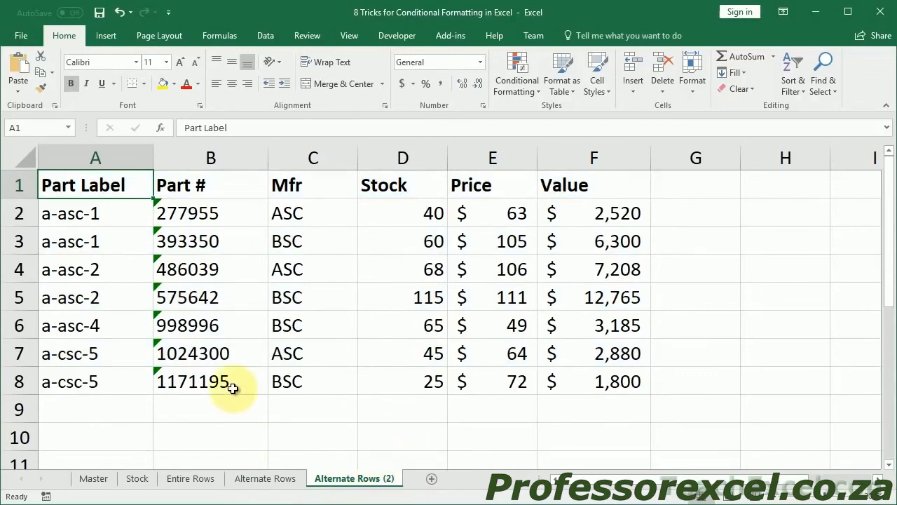
pyautogui.click(267, 479)
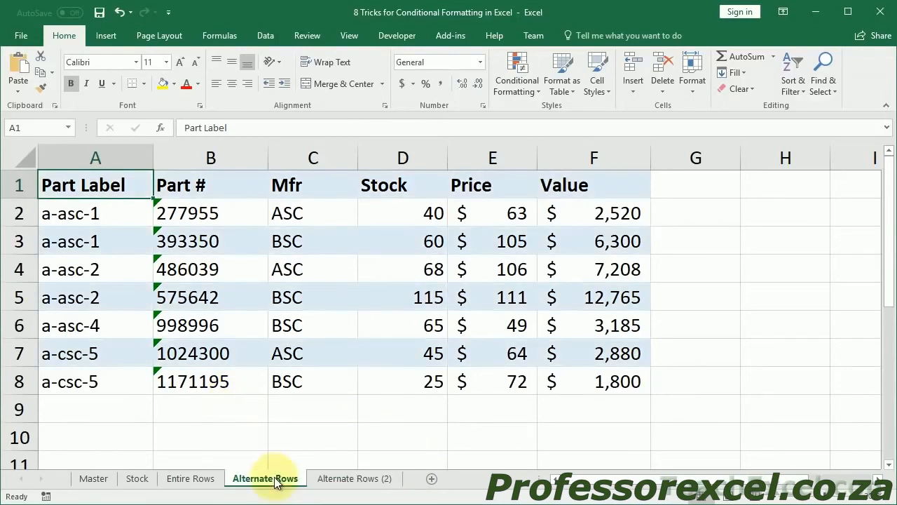
pyautogui.keyDown('ctrl'); pyautogui.click(350, 484); pyautogui.keyUp('ctrl')
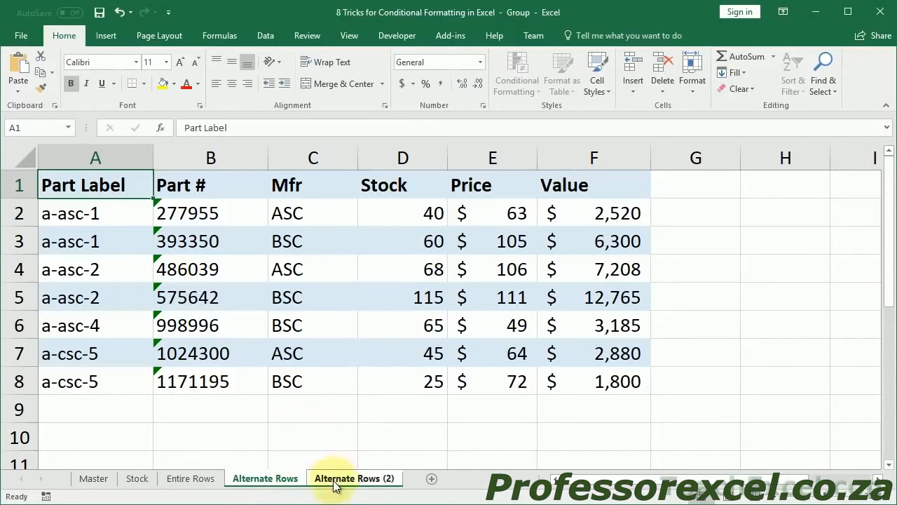
pyautogui.click(192, 481)
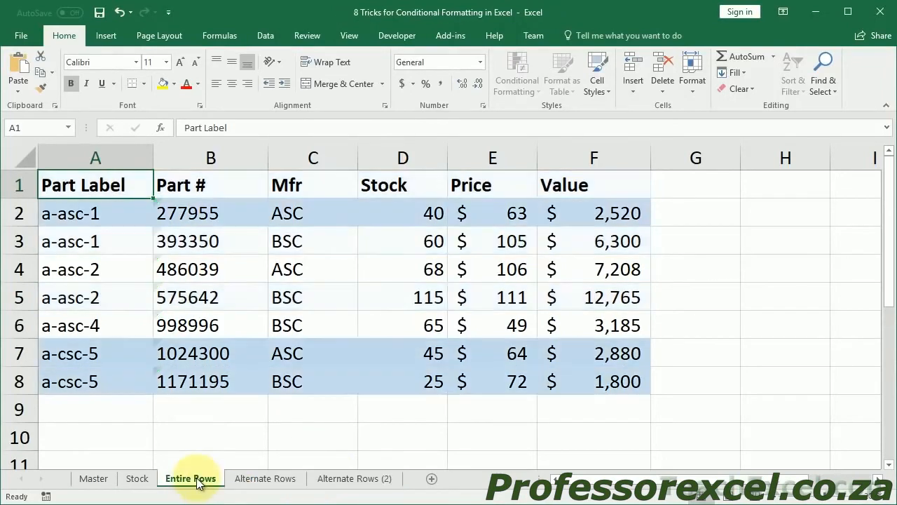
# - Group the Alternate Rows and Alternate Rows (2) sheets and fill only the formats of A1:F8 across both worksheets
pyautogui.click(240, 483)
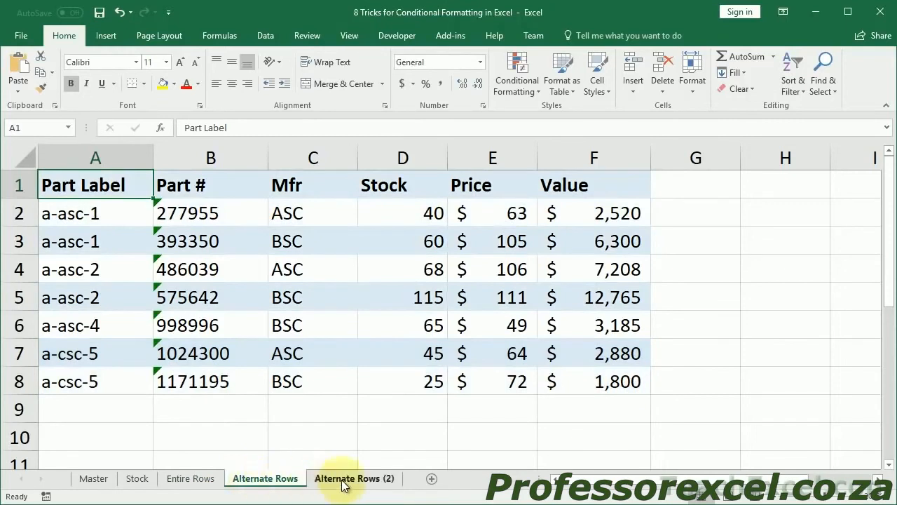
pyautogui.keyDown('ctrl'); pyautogui.click(382, 483); pyautogui.keyUp('ctrl')
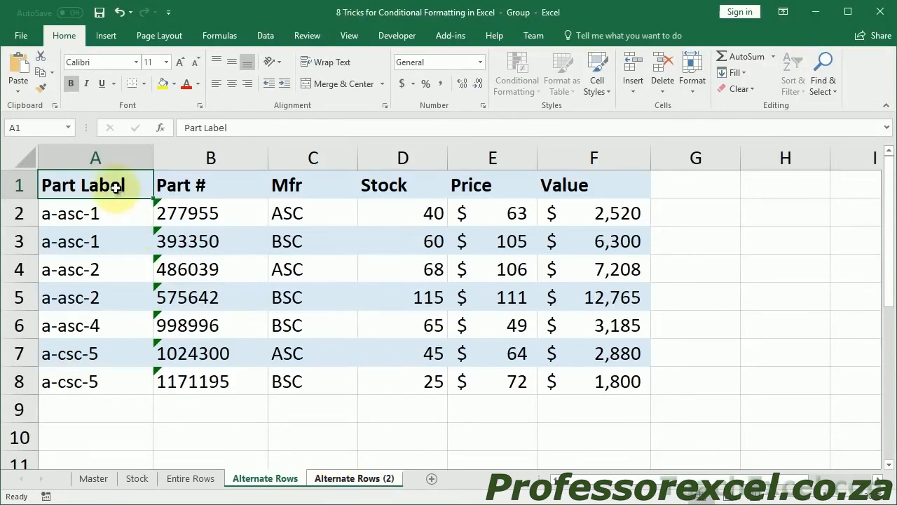
pyautogui.moveTo(120, 185); pyautogui.dragTo(645, 394)
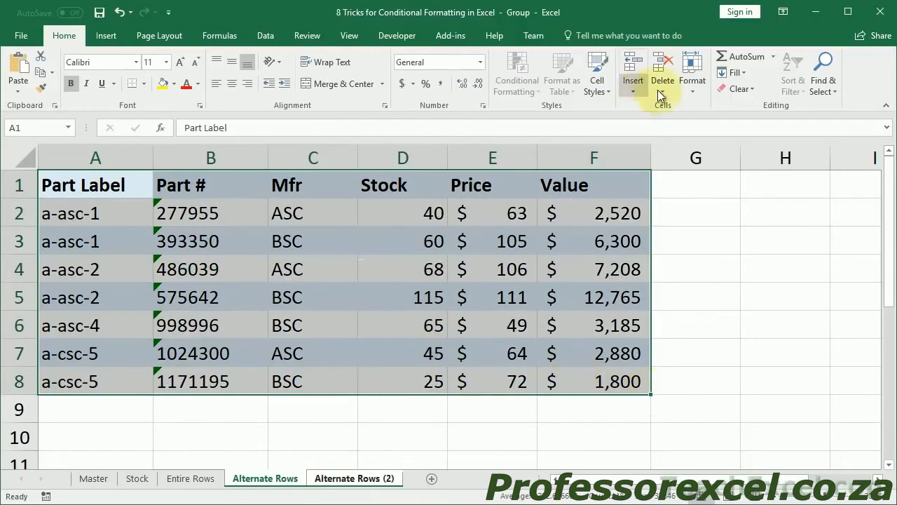
pyautogui.click(742, 72)
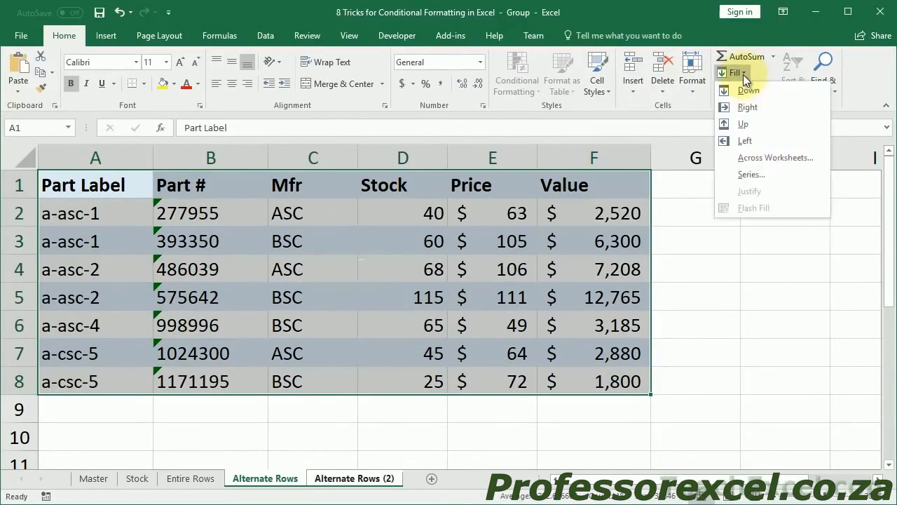
pyautogui.click(758, 158)
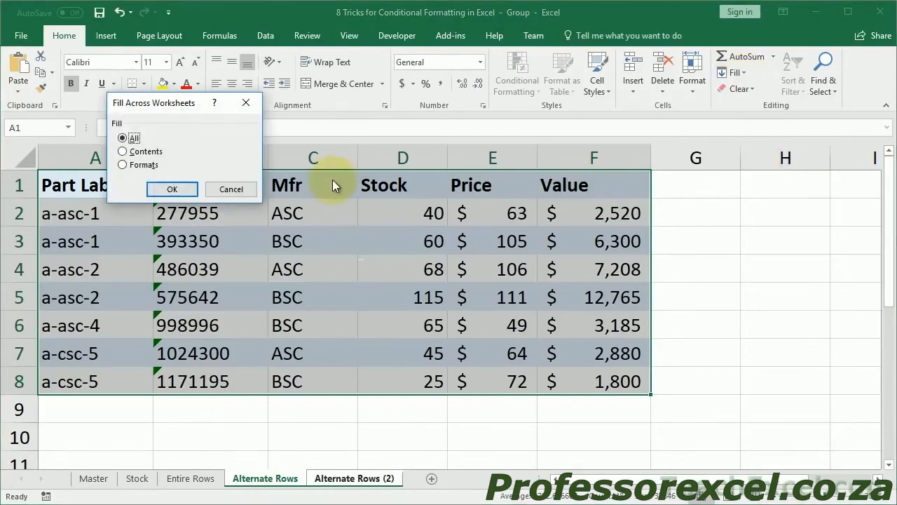
pyautogui.click(144, 165)
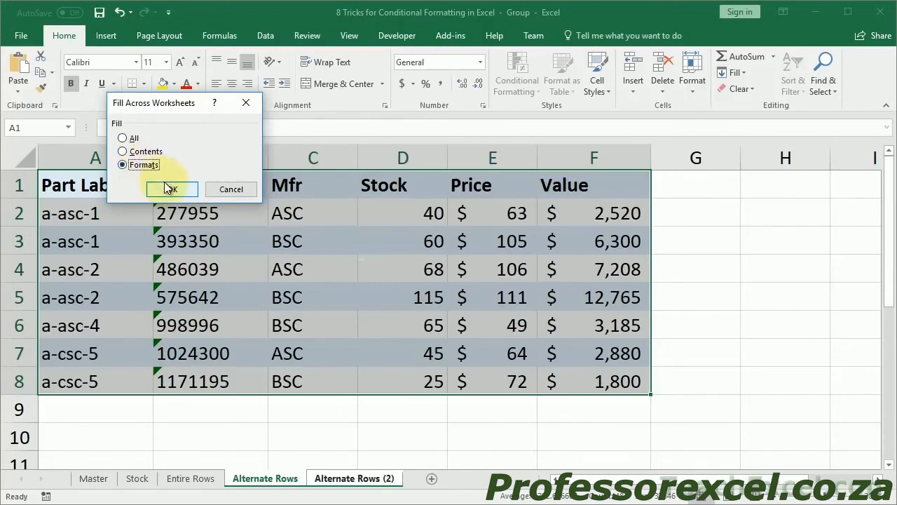
pyautogui.click(167, 186)
# - Ungroup the sheets and deselect the table on the Alternate Rows (2) sheet
pyautogui.click(384, 481)
pyautogui.click(184, 482)
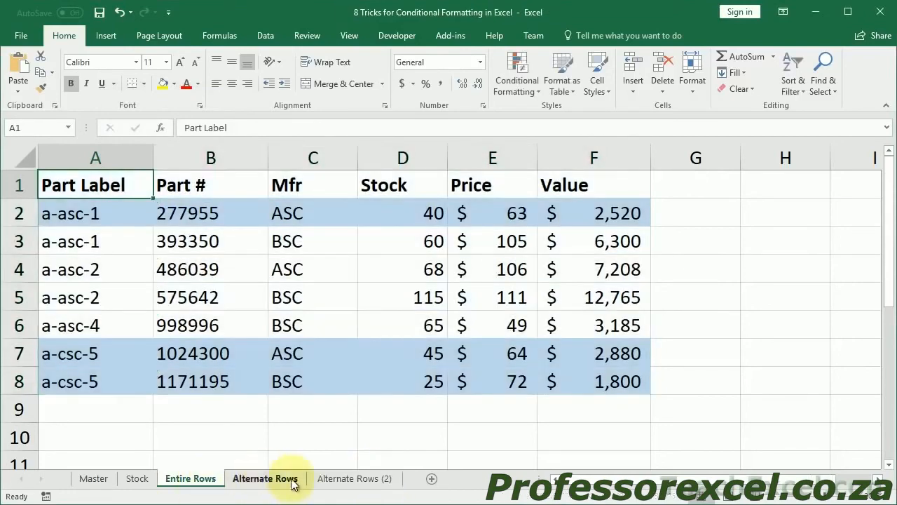
pyautogui.click(328, 483)
pyautogui.click(313, 457)
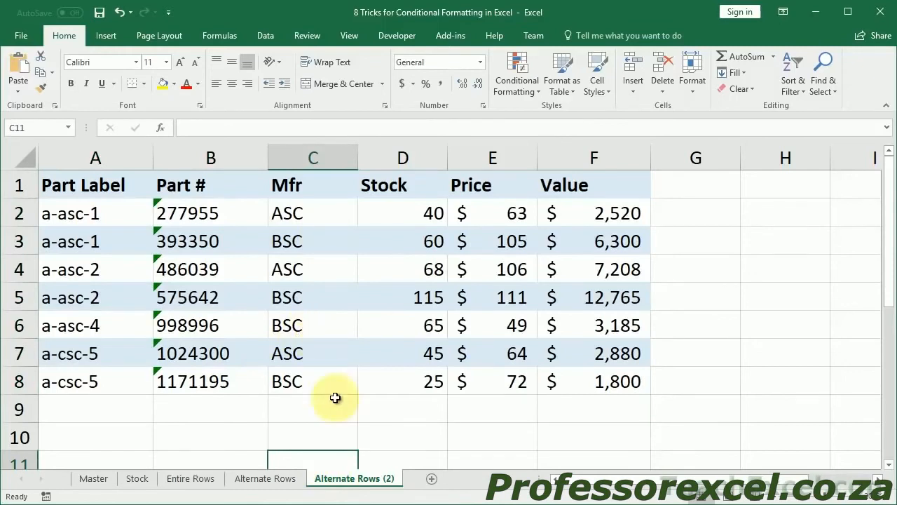
# - Rename the Alternate Rows (2) sheet as Alternate Rows 2
pyautogui.doubleClick(386, 479)
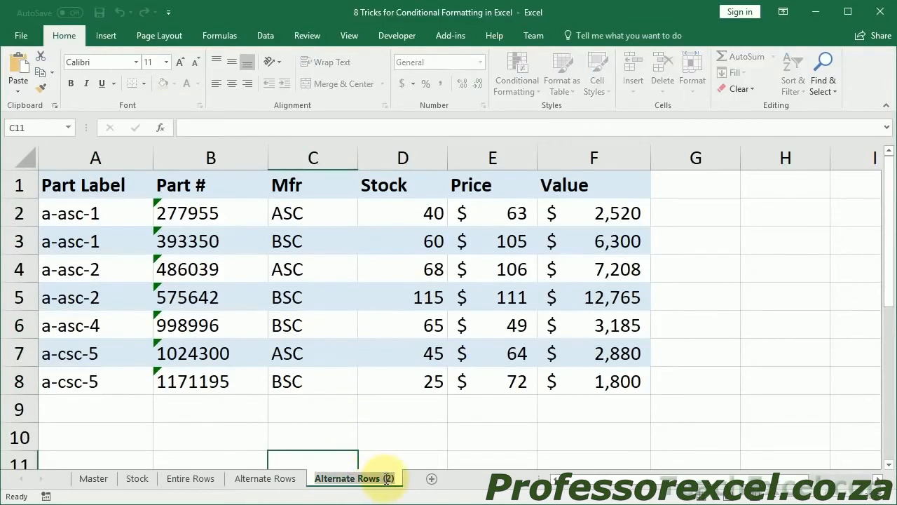
pyautogui.click(385, 479)
pyautogui.press('Delete')
pyautogui.press('Delete')
pyautogui.press('Return')
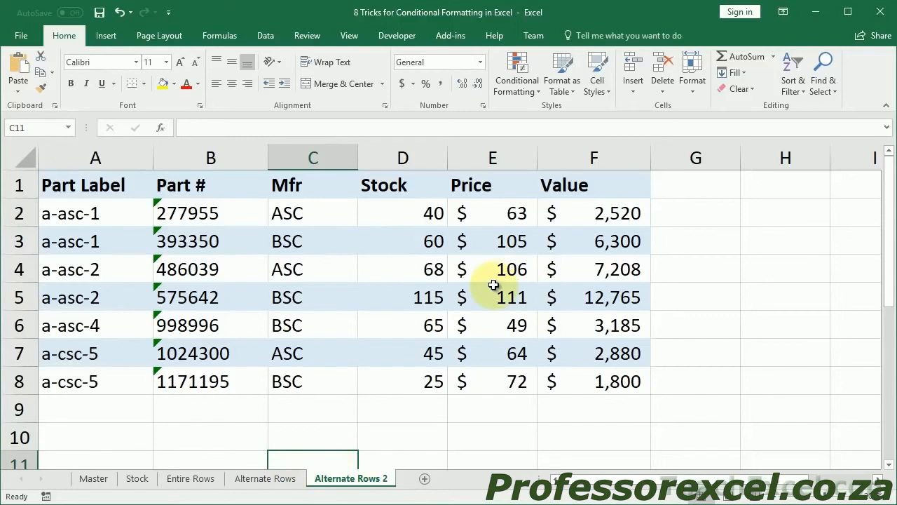
# - Return to the Alternate Rows sheet and deselect its table by selecting cell B4
pyautogui.click(266, 479)
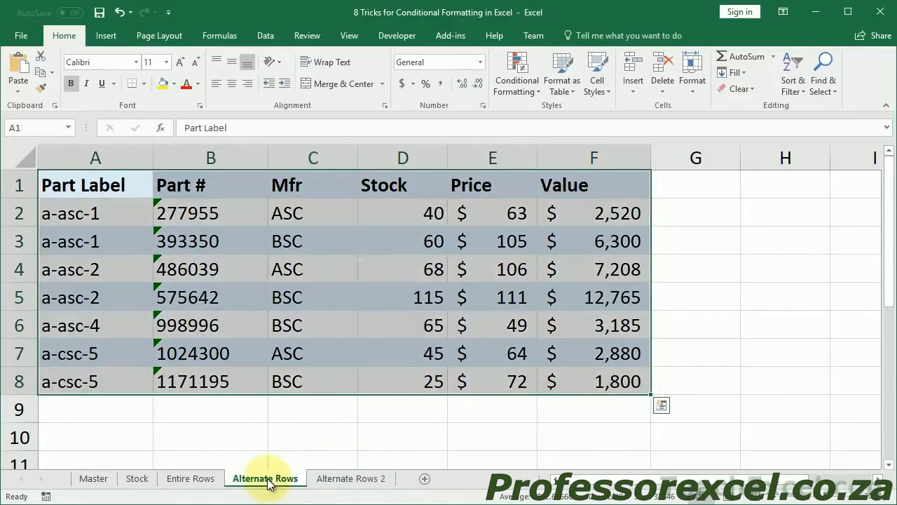
pyautogui.click(312, 433)
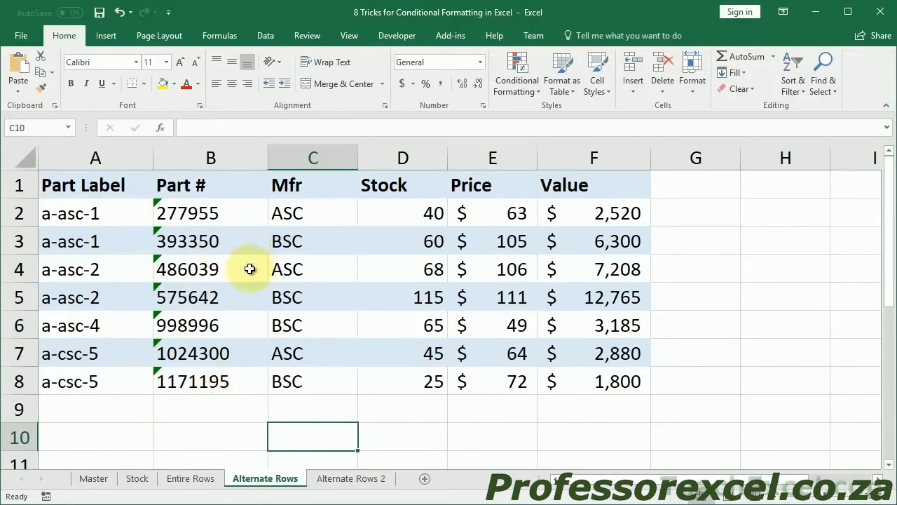
pyautogui.click(241, 244)
pyautogui.click(241, 258)
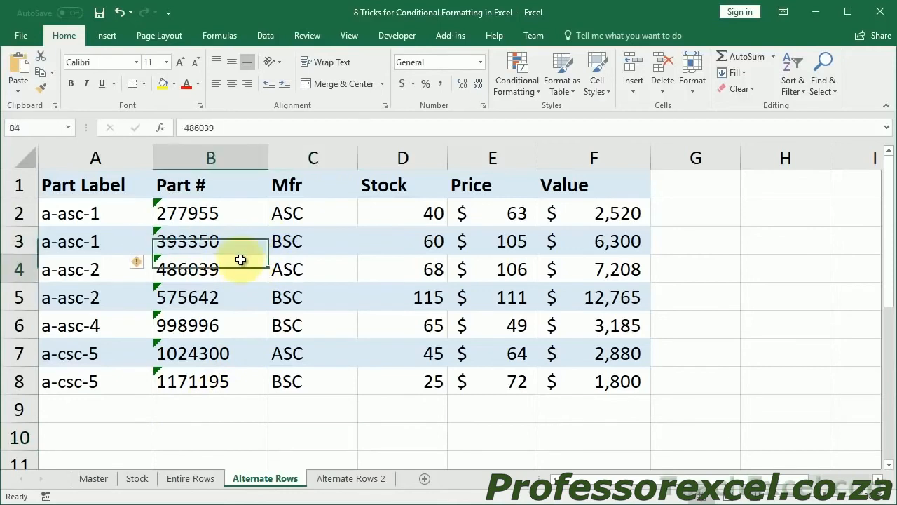
# - On the Stock sheet, select cell B4 and list the conditional formatting rules for the whole worksheet in the Rules Manager
pyautogui.click(134, 479)
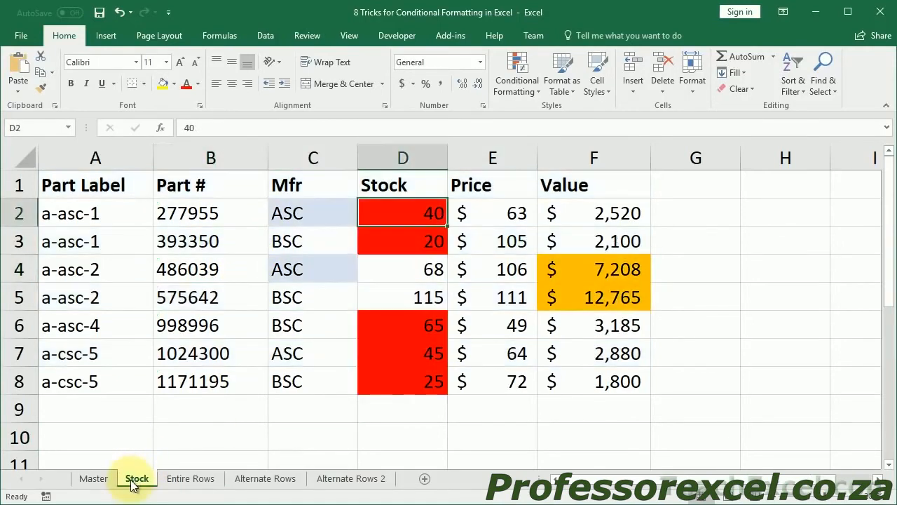
pyautogui.click(158, 265)
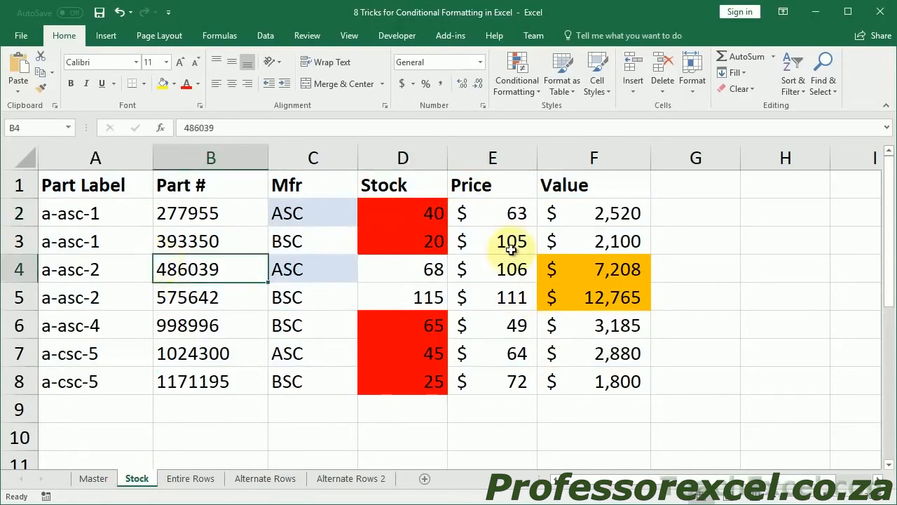
pyautogui.click(511, 90)
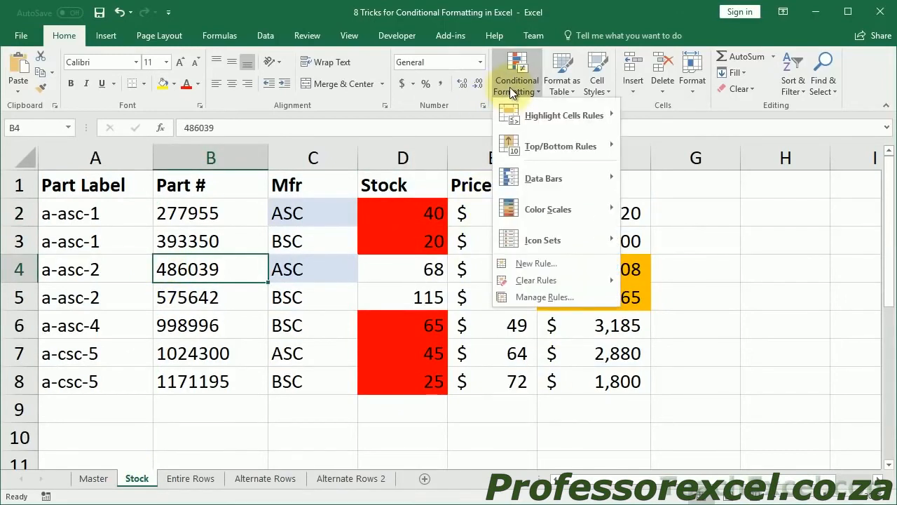
pyautogui.click(543, 295)
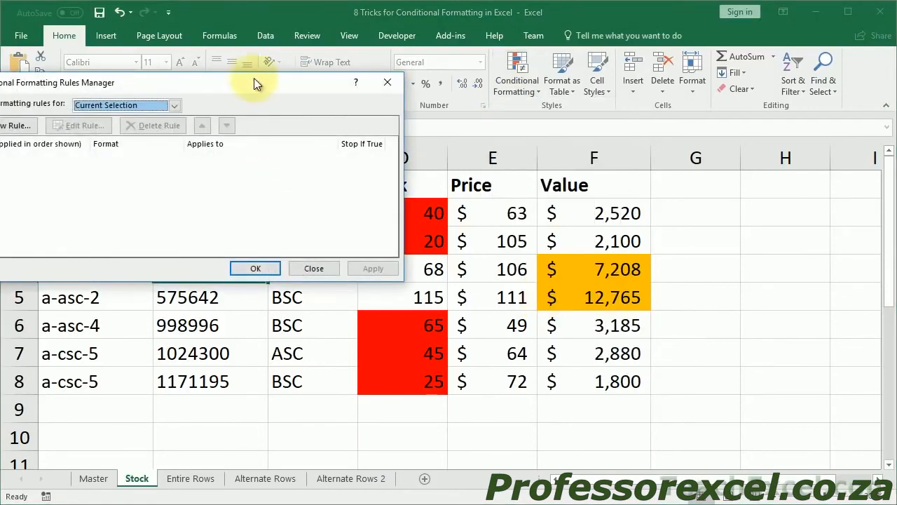
pyautogui.moveTo(251, 79); pyautogui.dragTo(597, 121)
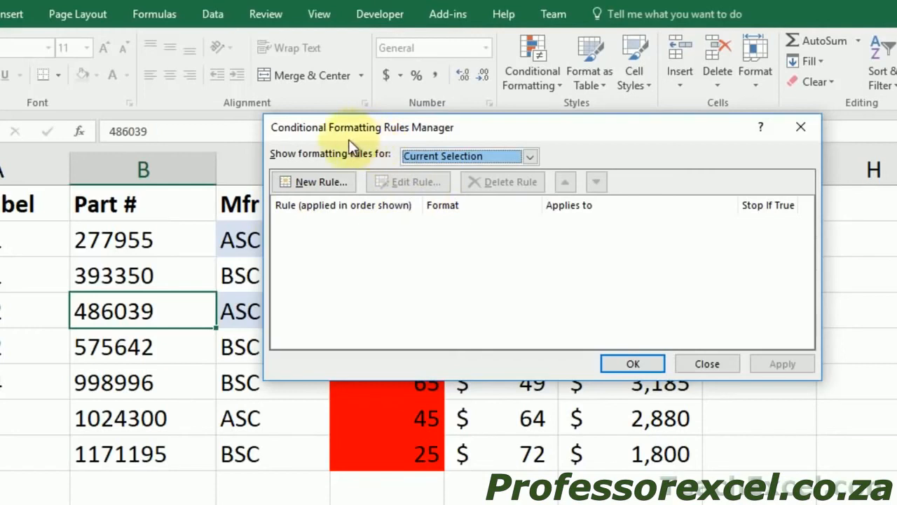
pyautogui.click(531, 159)
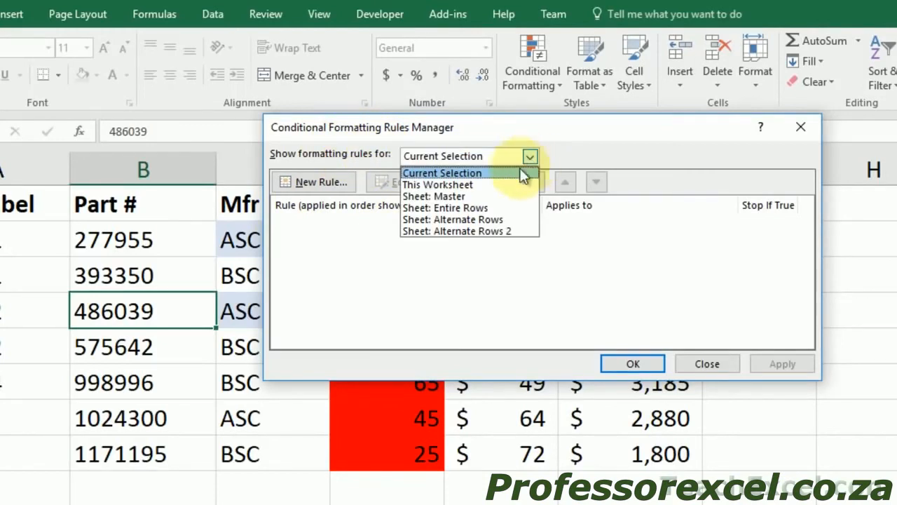
pyautogui.click(454, 184)
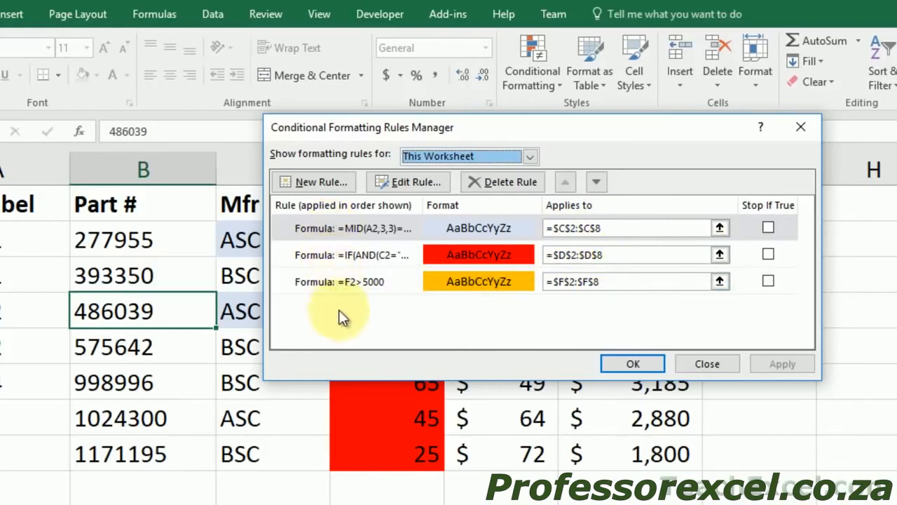
# - Inspect the formula and format of the red IF/AND rule applied to D2:D8, leaving the rule unedited
pyautogui.doubleClick(333, 254)
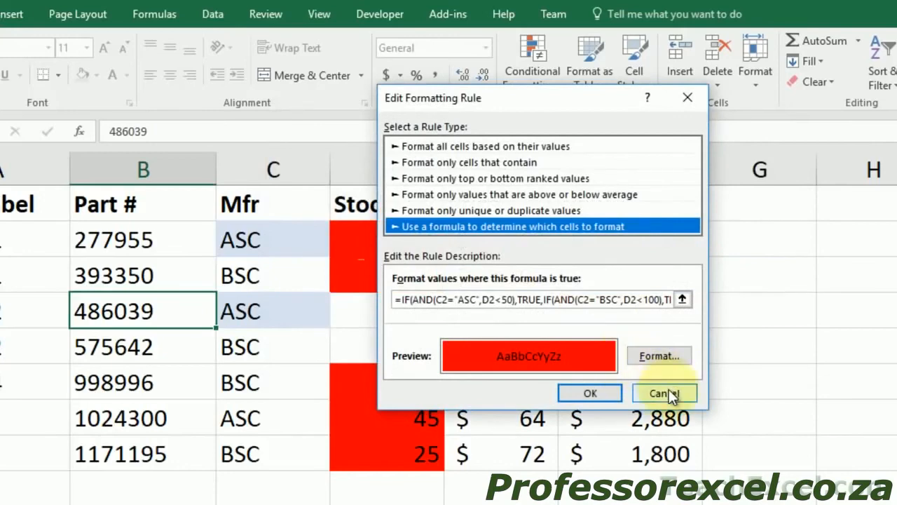
pyautogui.click(669, 393)
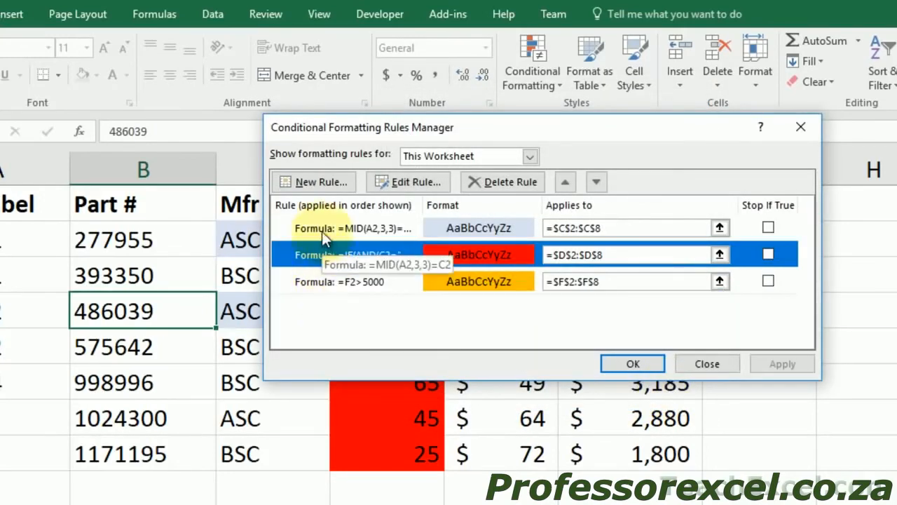
pyautogui.doubleClick(316, 255)
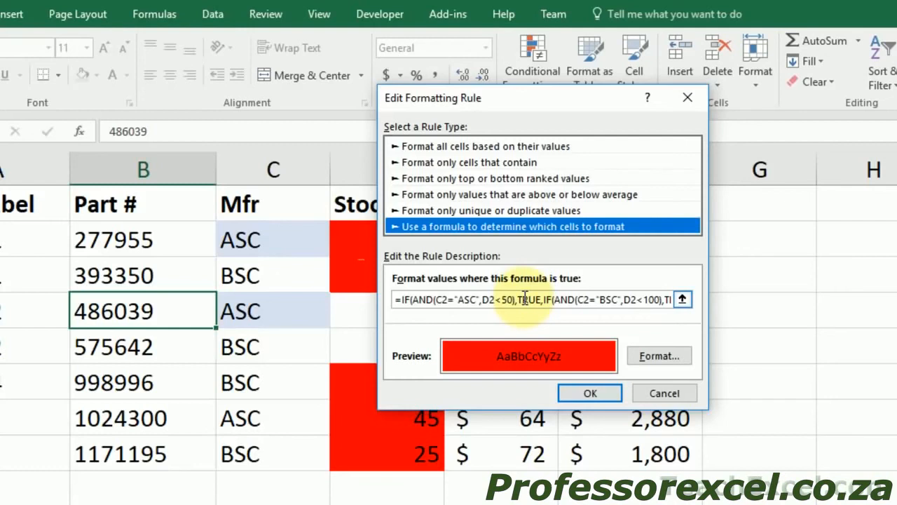
pyautogui.click(649, 392)
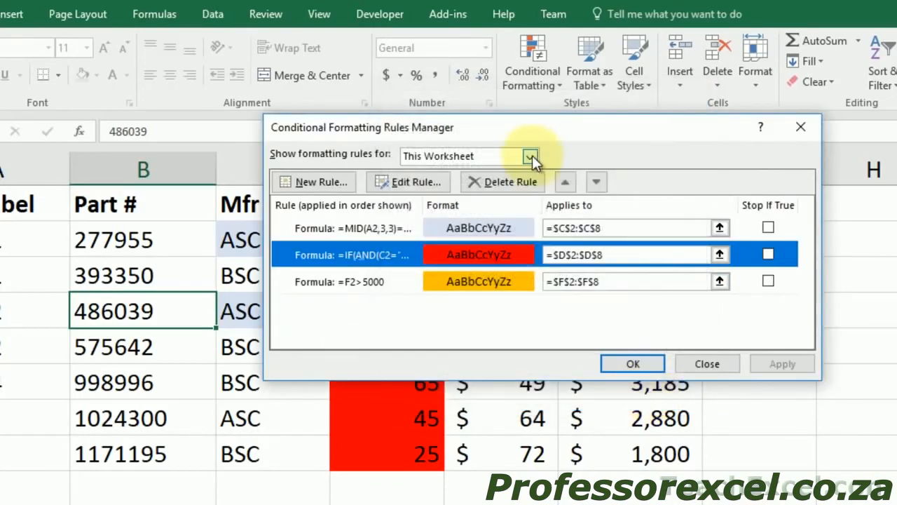
# - List the Alternate Rows sheet's formatting rules, switch back to this worksheet's rules, and close the Rules Manager
pyautogui.click(530, 156)
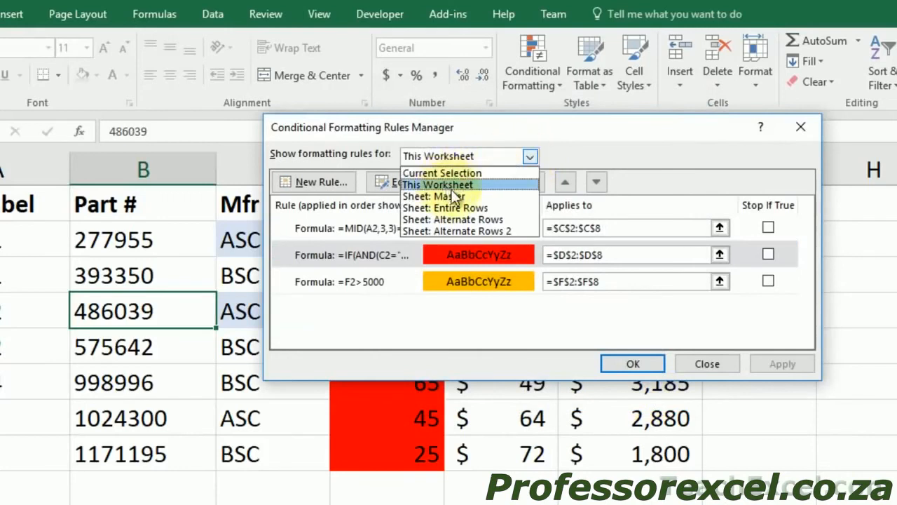
pyautogui.click(472, 221)
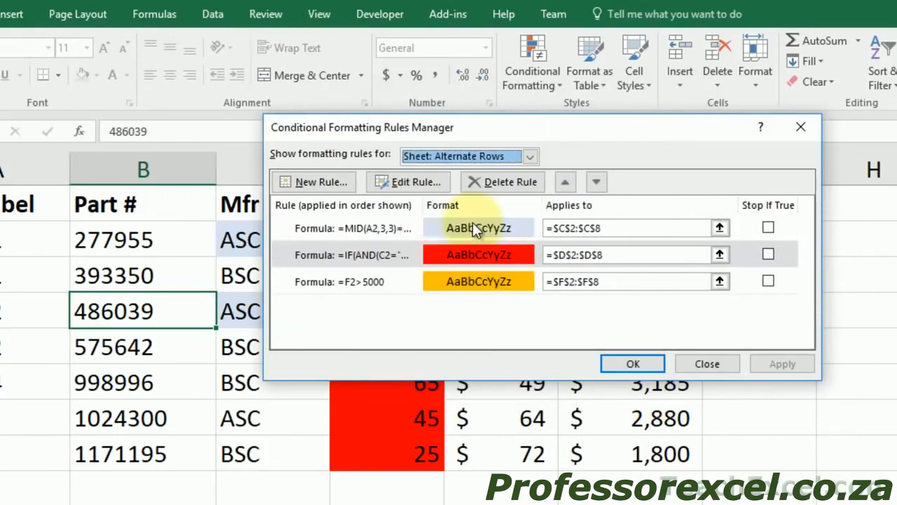
pyautogui.click(532, 155)
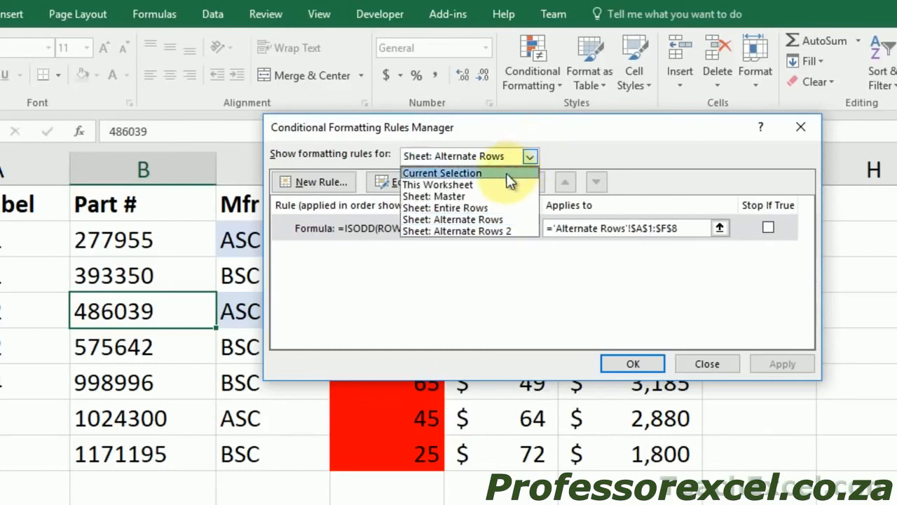
pyautogui.click(460, 183)
pyautogui.moveTo(509, 131); pyautogui.dragTo(348, 9)
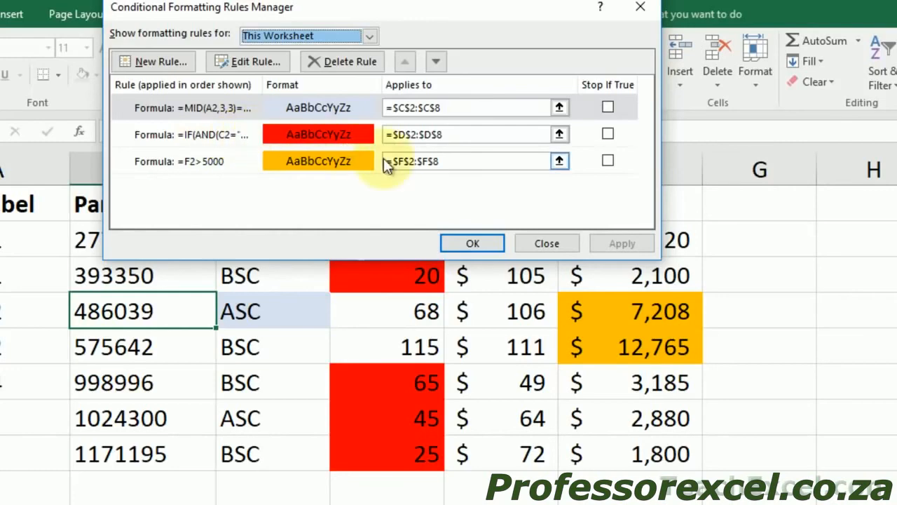
pyautogui.click(548, 242)
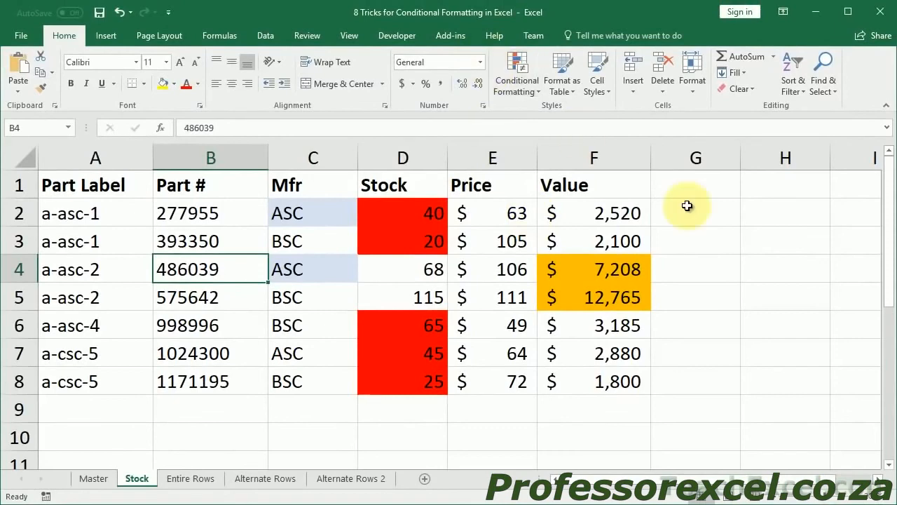
# - Select all cells with conditional formats on the Stock sheet using Go To Special with the All option
pyautogui.click(835, 84)
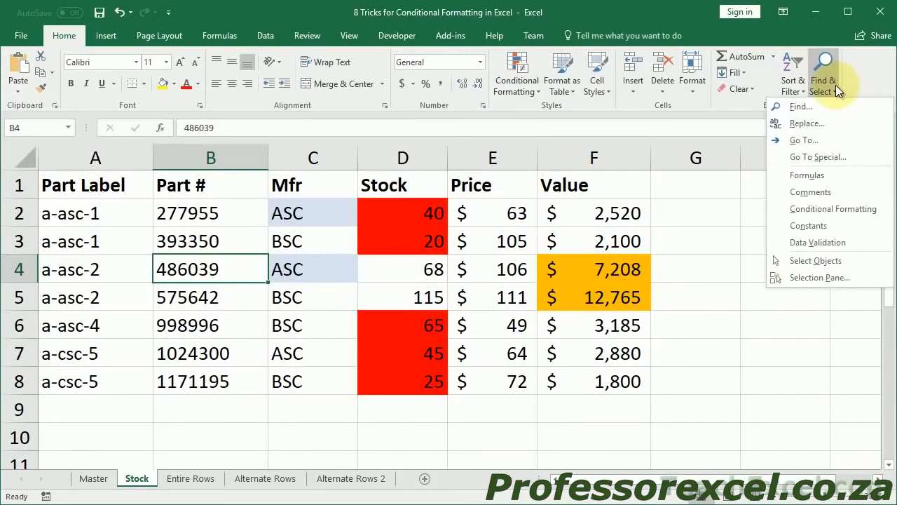
pyautogui.click(812, 156)
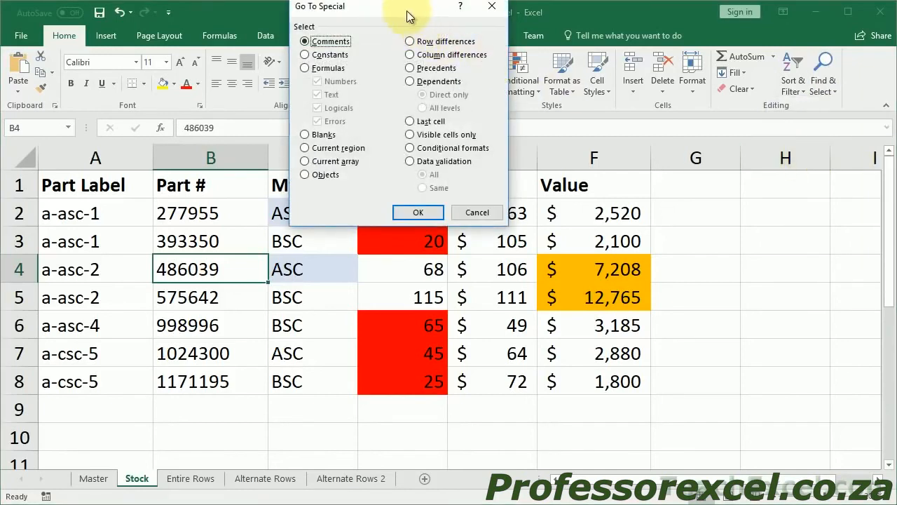
pyautogui.moveTo(407, 12); pyautogui.dragTo(407, 29)
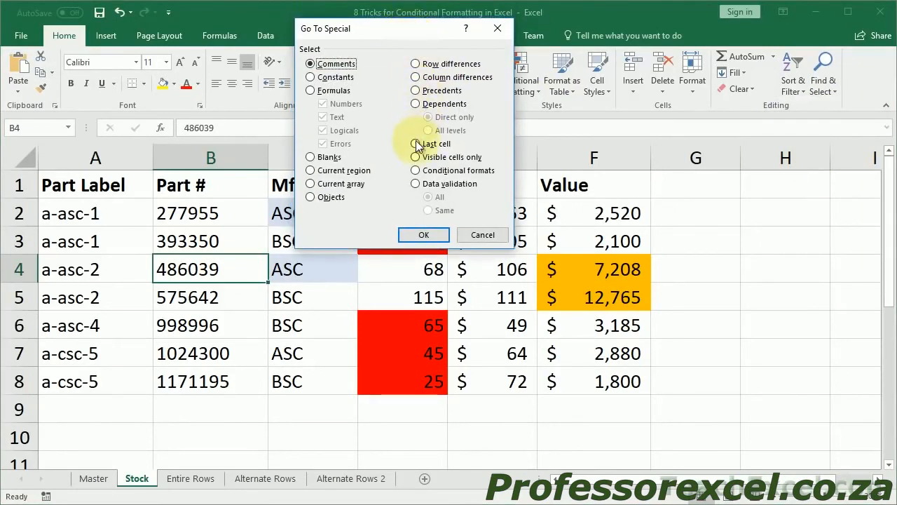
pyautogui.click(417, 171)
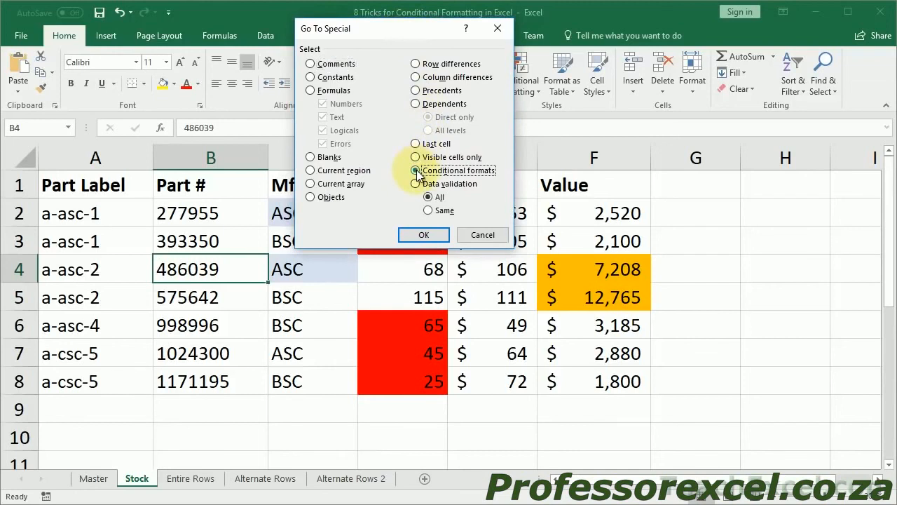
pyautogui.click(421, 234)
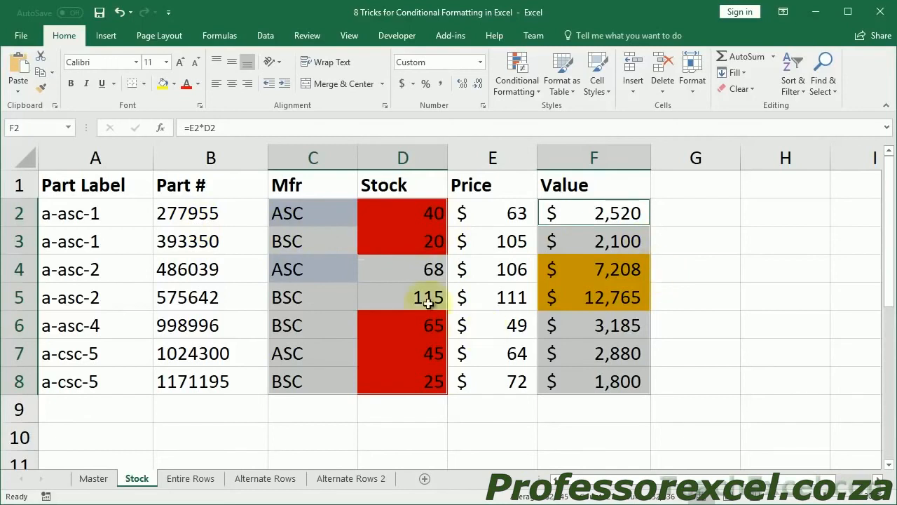
# - Review the formatting rules for the current selection and for this worksheet in the Rules Manager, close it unchanged, and select cell A1
pyautogui.click(516, 66)
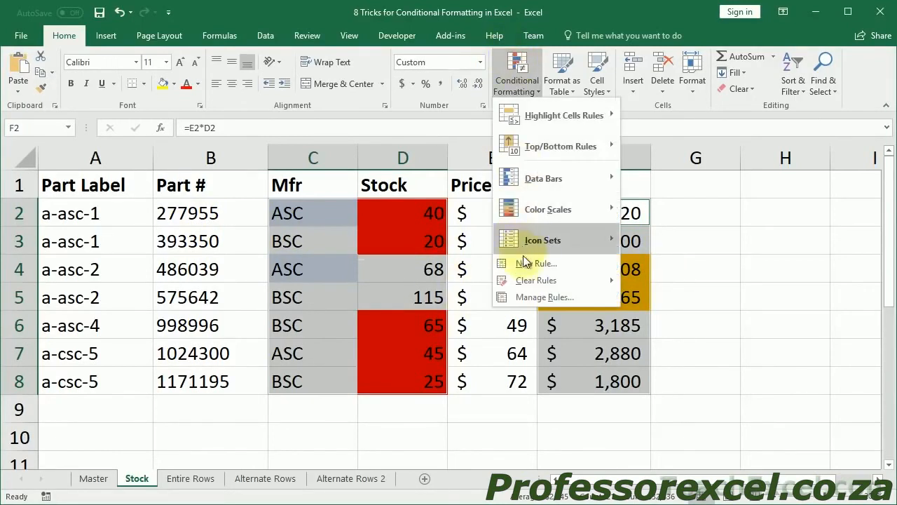
pyautogui.click(532, 301)
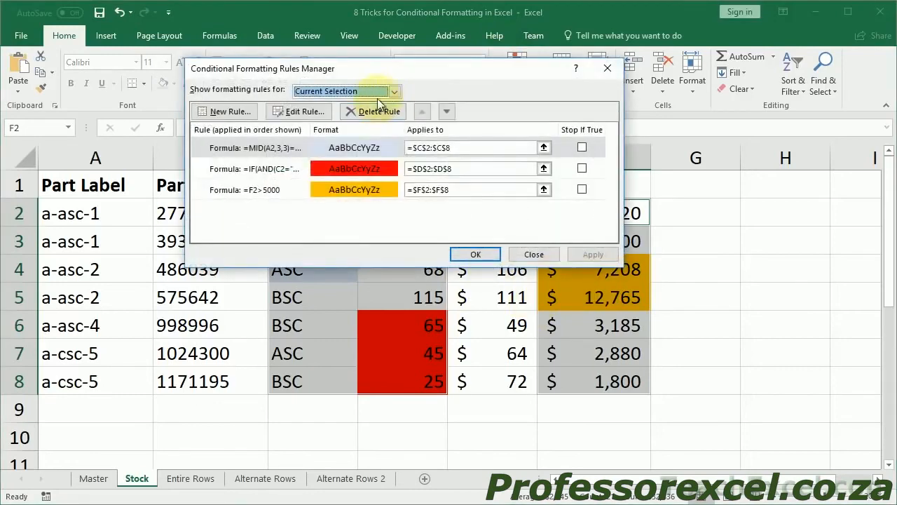
pyautogui.moveTo(427, 72); pyautogui.dragTo(305, 55)
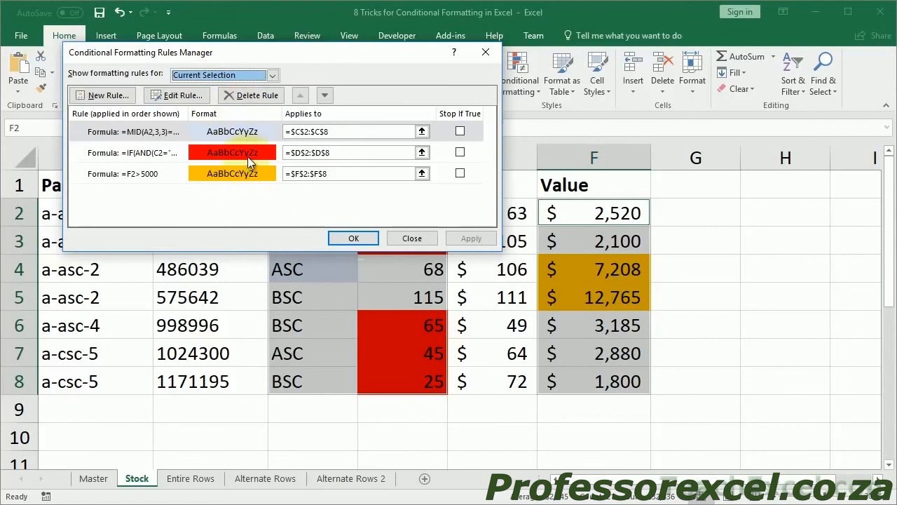
pyautogui.click(274, 75)
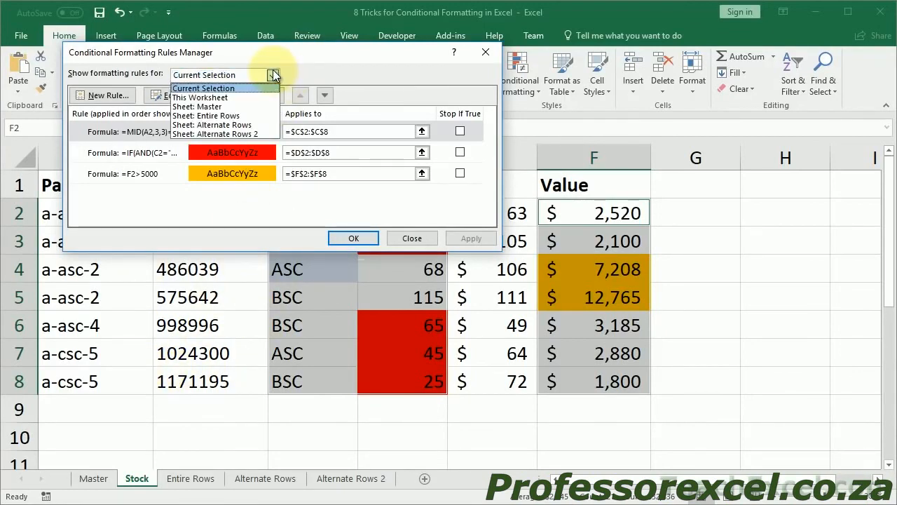
pyautogui.click(233, 97)
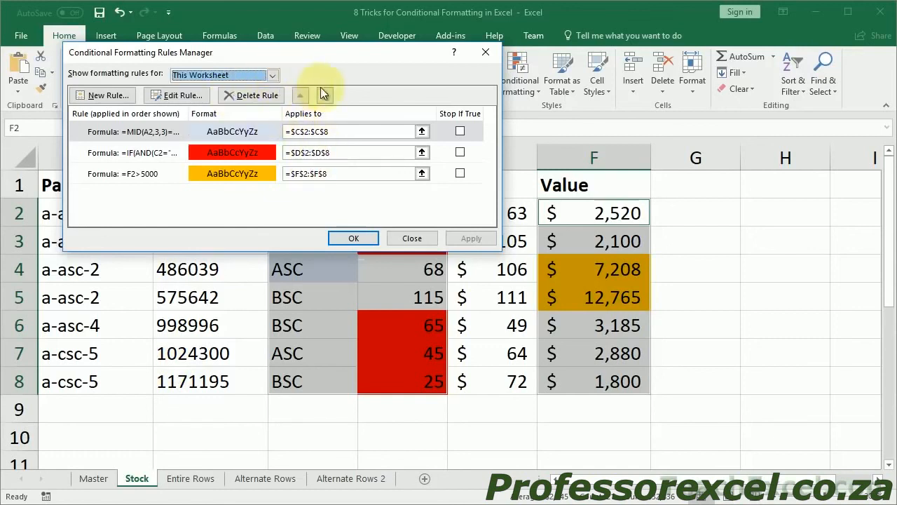
pyautogui.moveTo(336, 55); pyautogui.dragTo(277, 15)
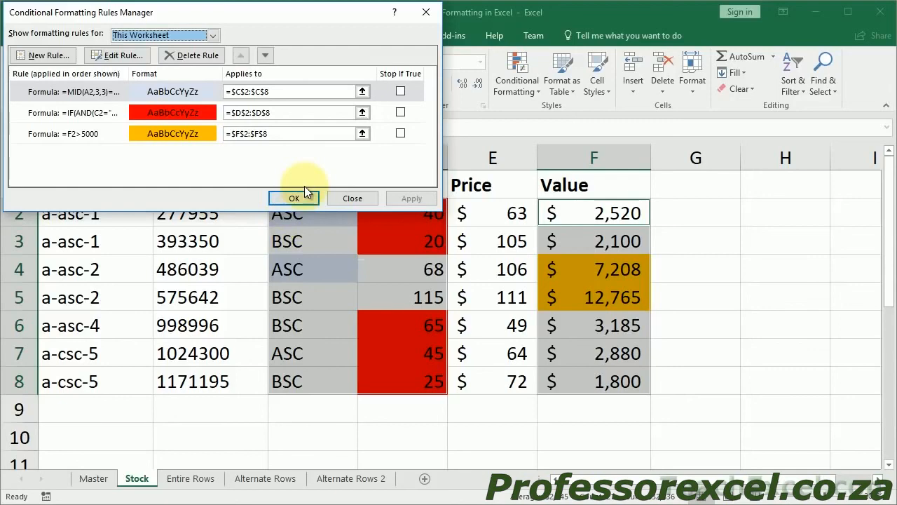
pyautogui.click(345, 198)
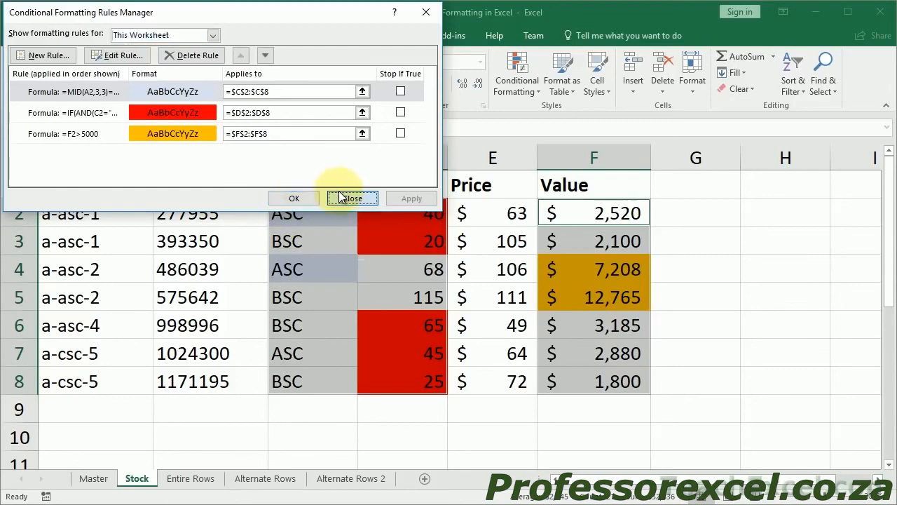
pyautogui.click(124, 183)
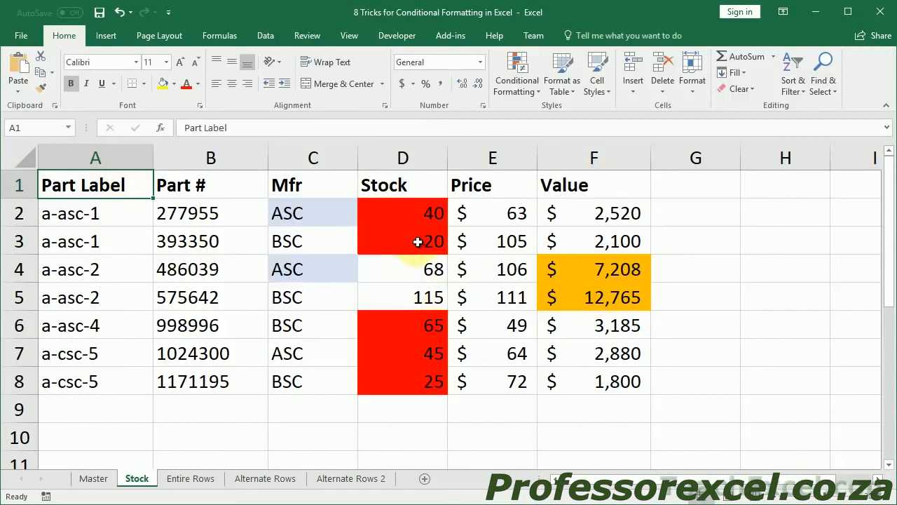
# - Look through the Entire Rows, Alternate Rows, Master and Alternate Rows 2 sheets, and return to the Stock sheet with empty cell G2 selected
pyautogui.click(190, 479)
pyautogui.click(269, 477)
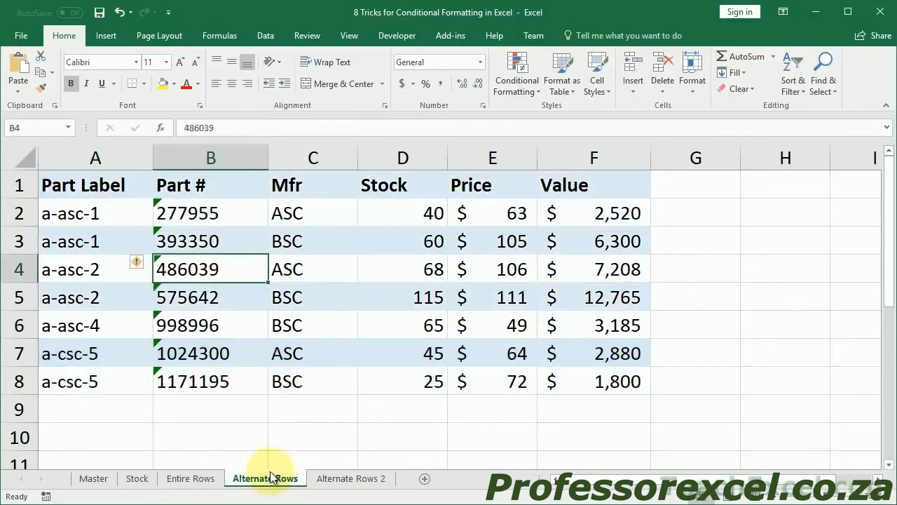
pyautogui.click(94, 478)
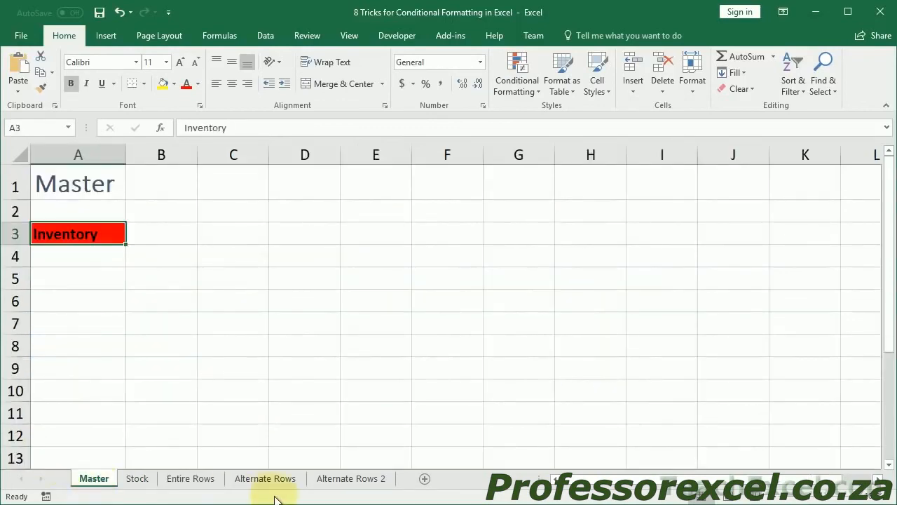
pyautogui.click(328, 479)
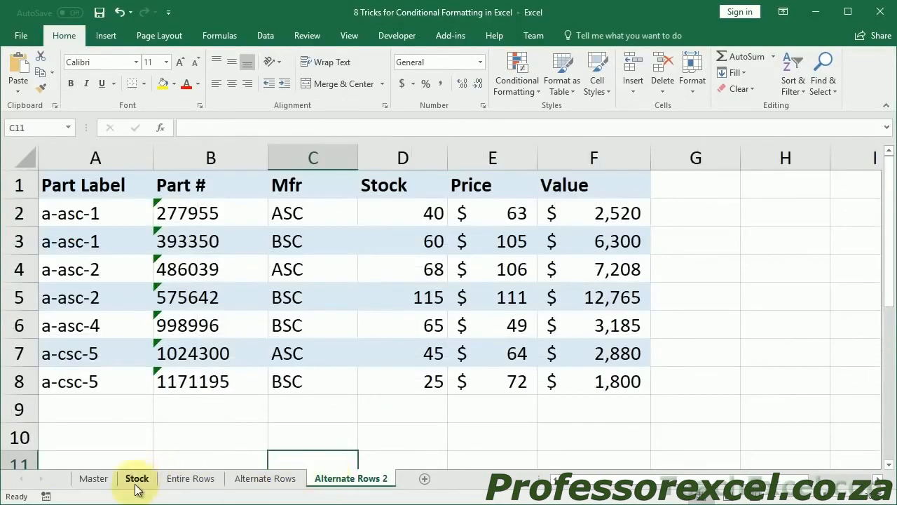
pyautogui.click(137, 478)
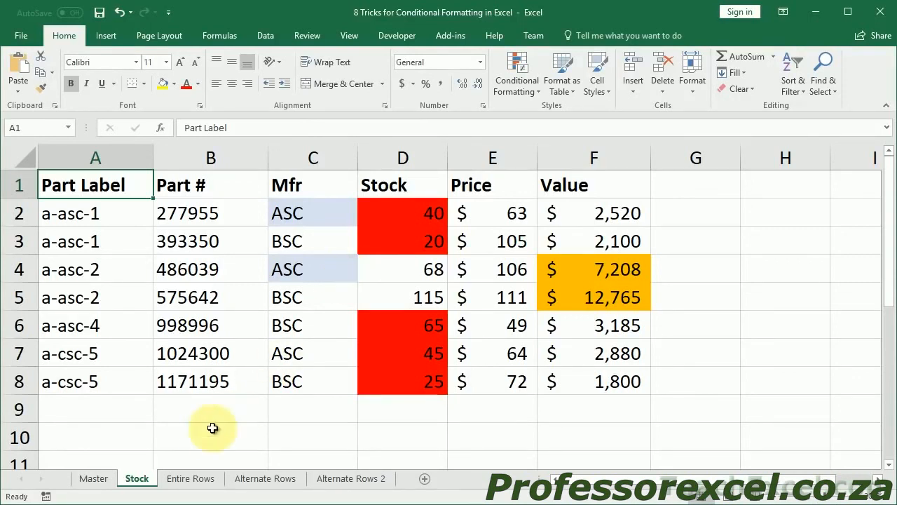
pyautogui.click(192, 436)
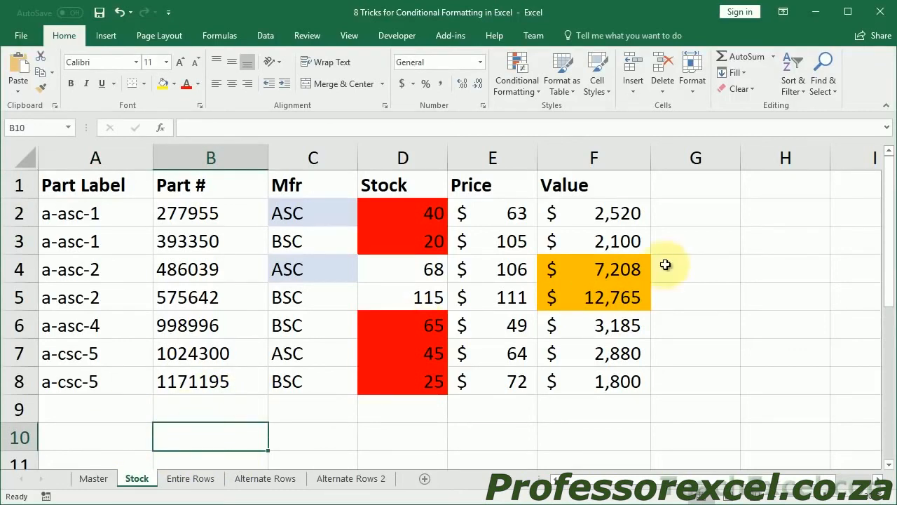
pyautogui.click(680, 219)
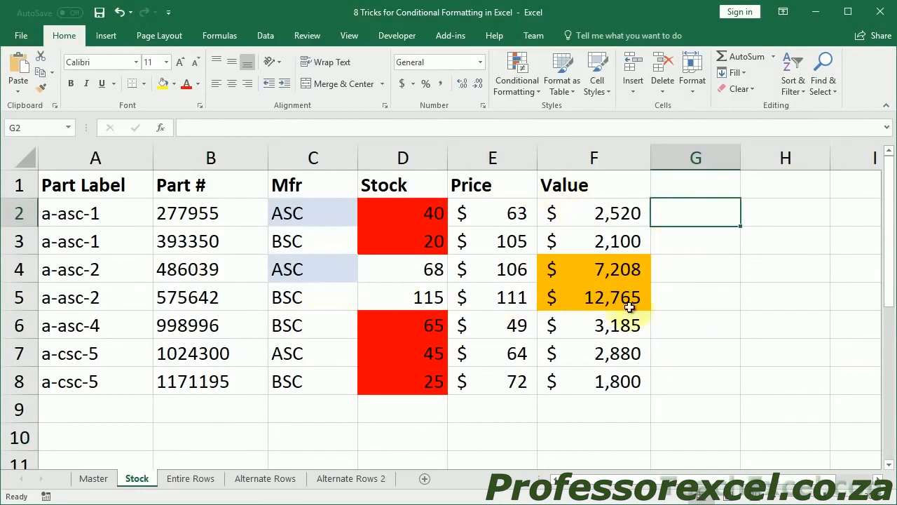